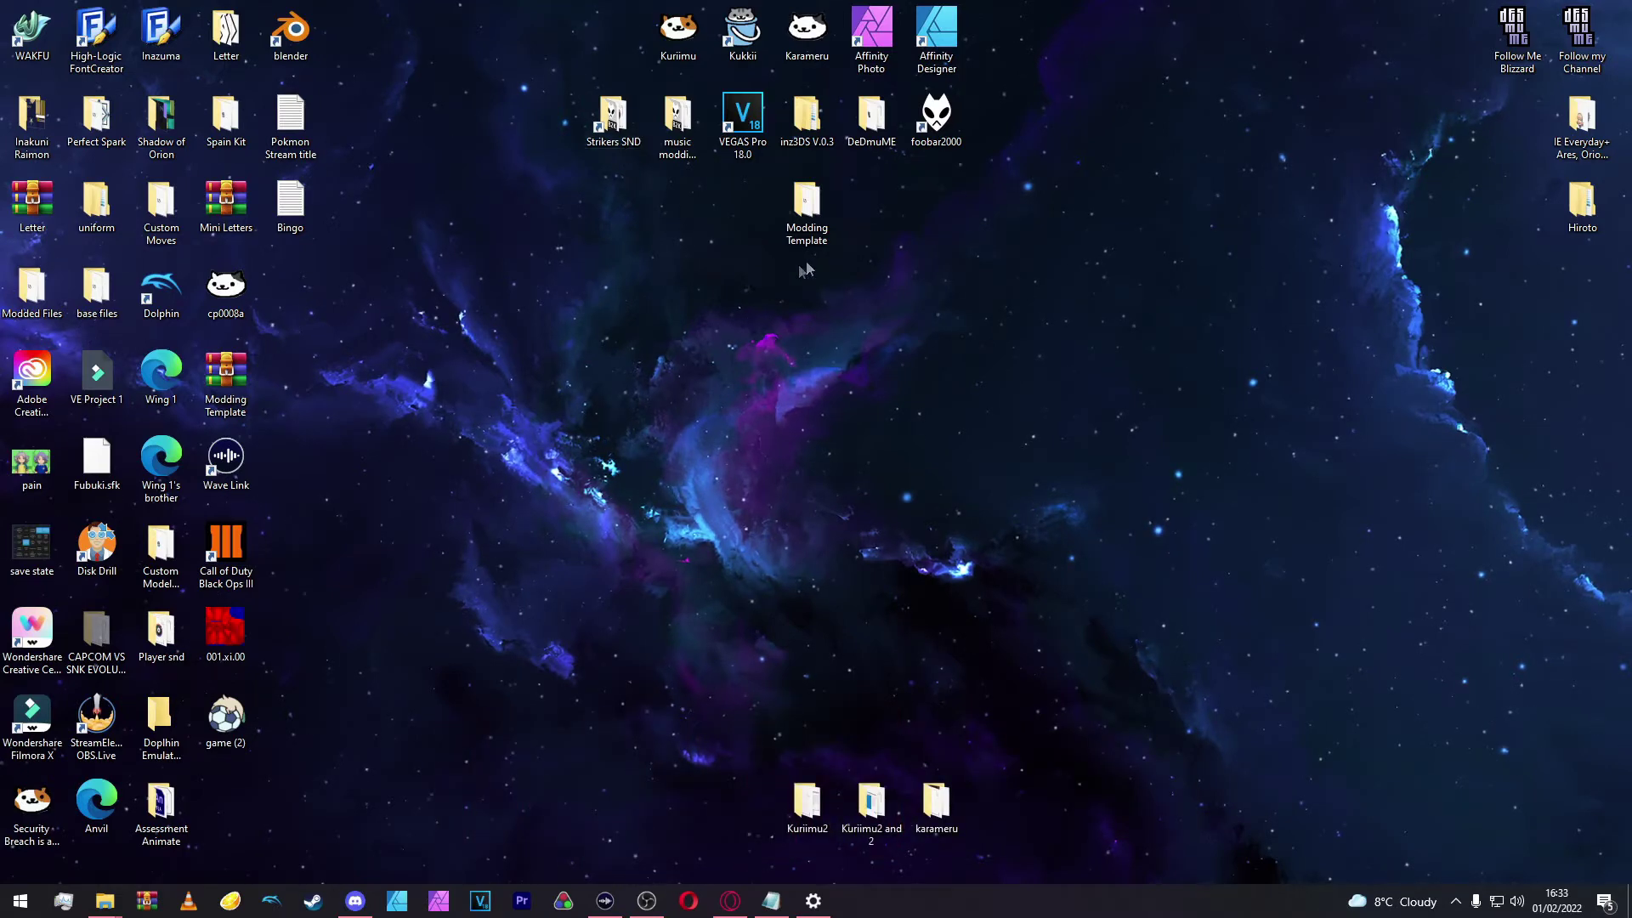
Step: Create a new desktop folder named Voice Lines and move it to the top row
{"action": "right_click", "coordinate": [603, 318]}
{"action": "mouse_move", "coordinate": [647, 481]}
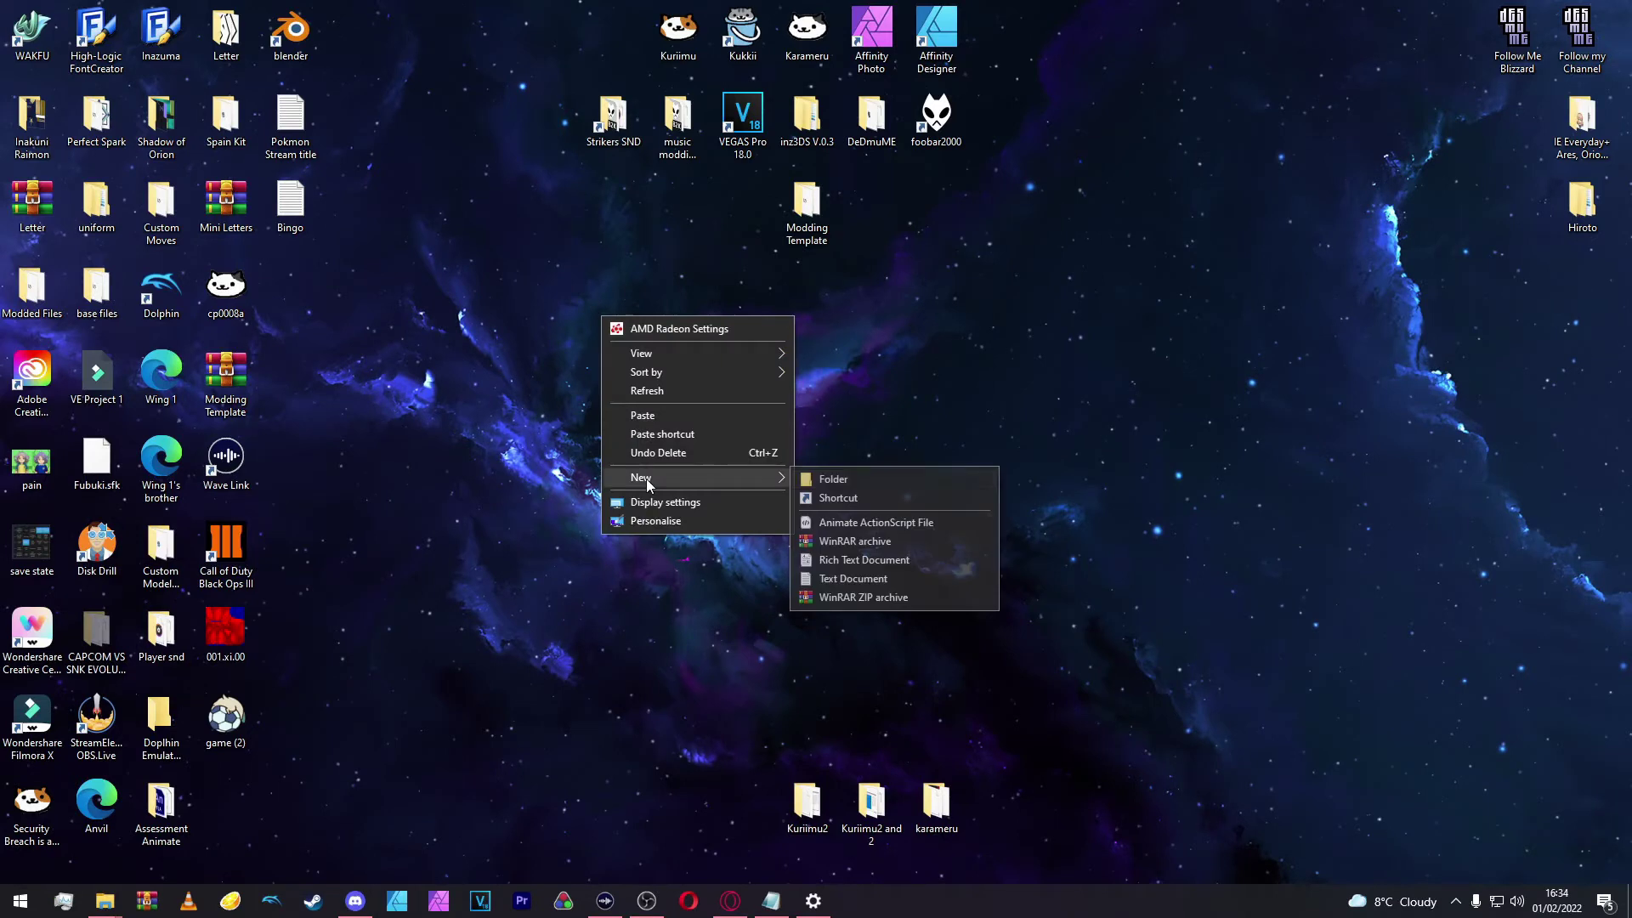
{"action": "left_click", "coordinate": [883, 472]}
{"action": "type", "text": "Vaice Lines"}
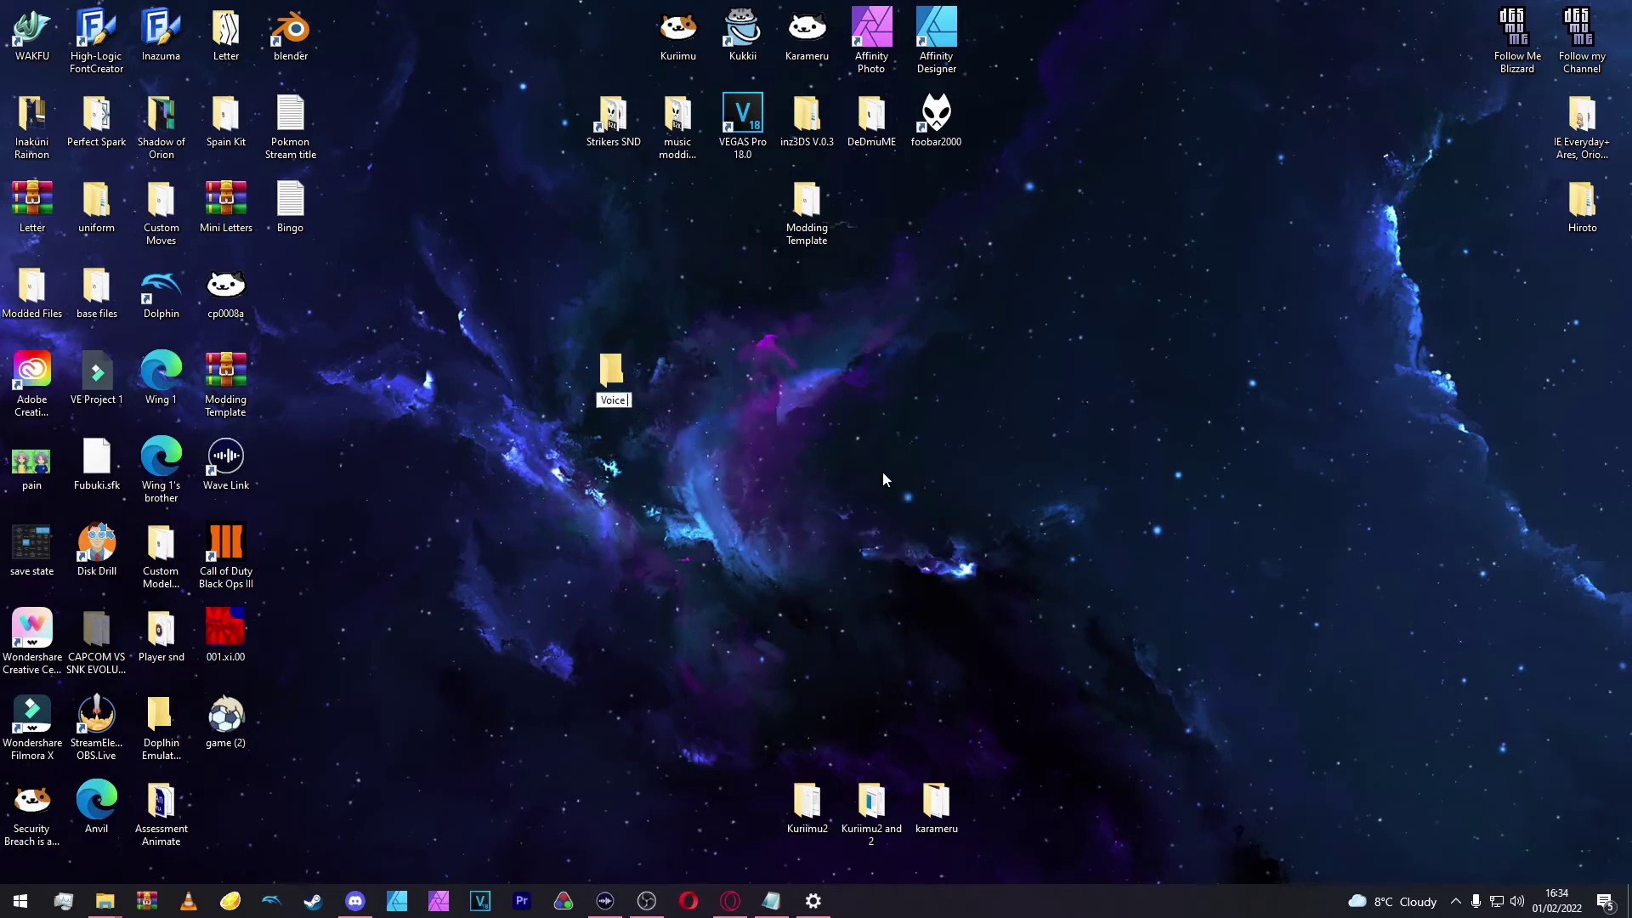
{"action": "key", "text": "Return"}
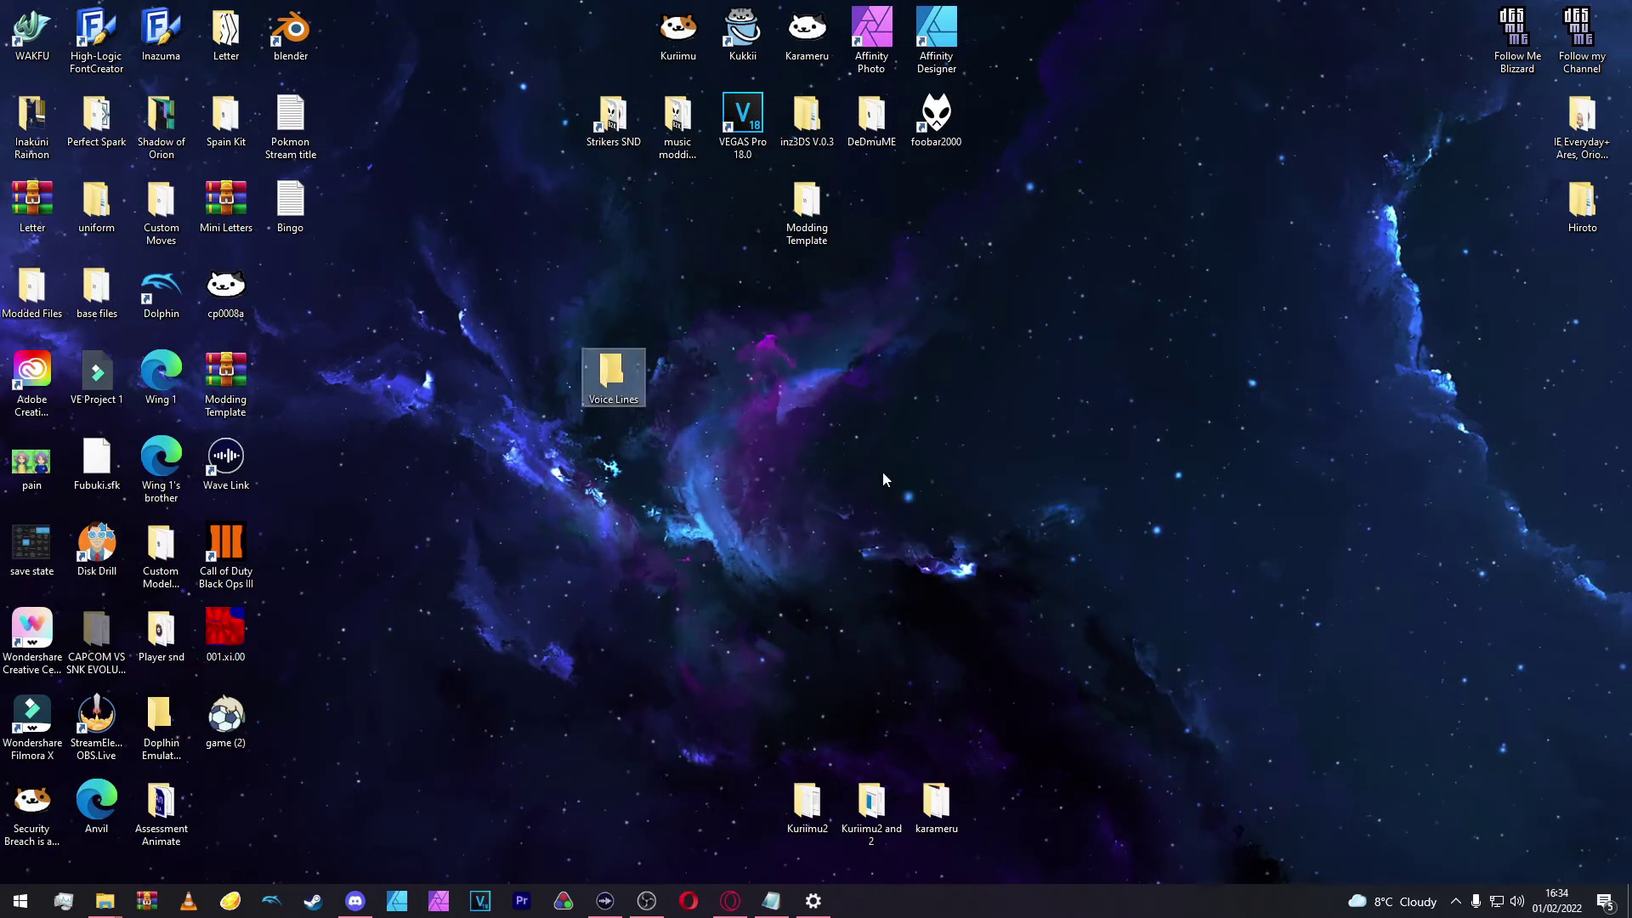
{"action": "left_click_drag", "start_coordinate": [613, 374], "coordinate": [595, 41]}
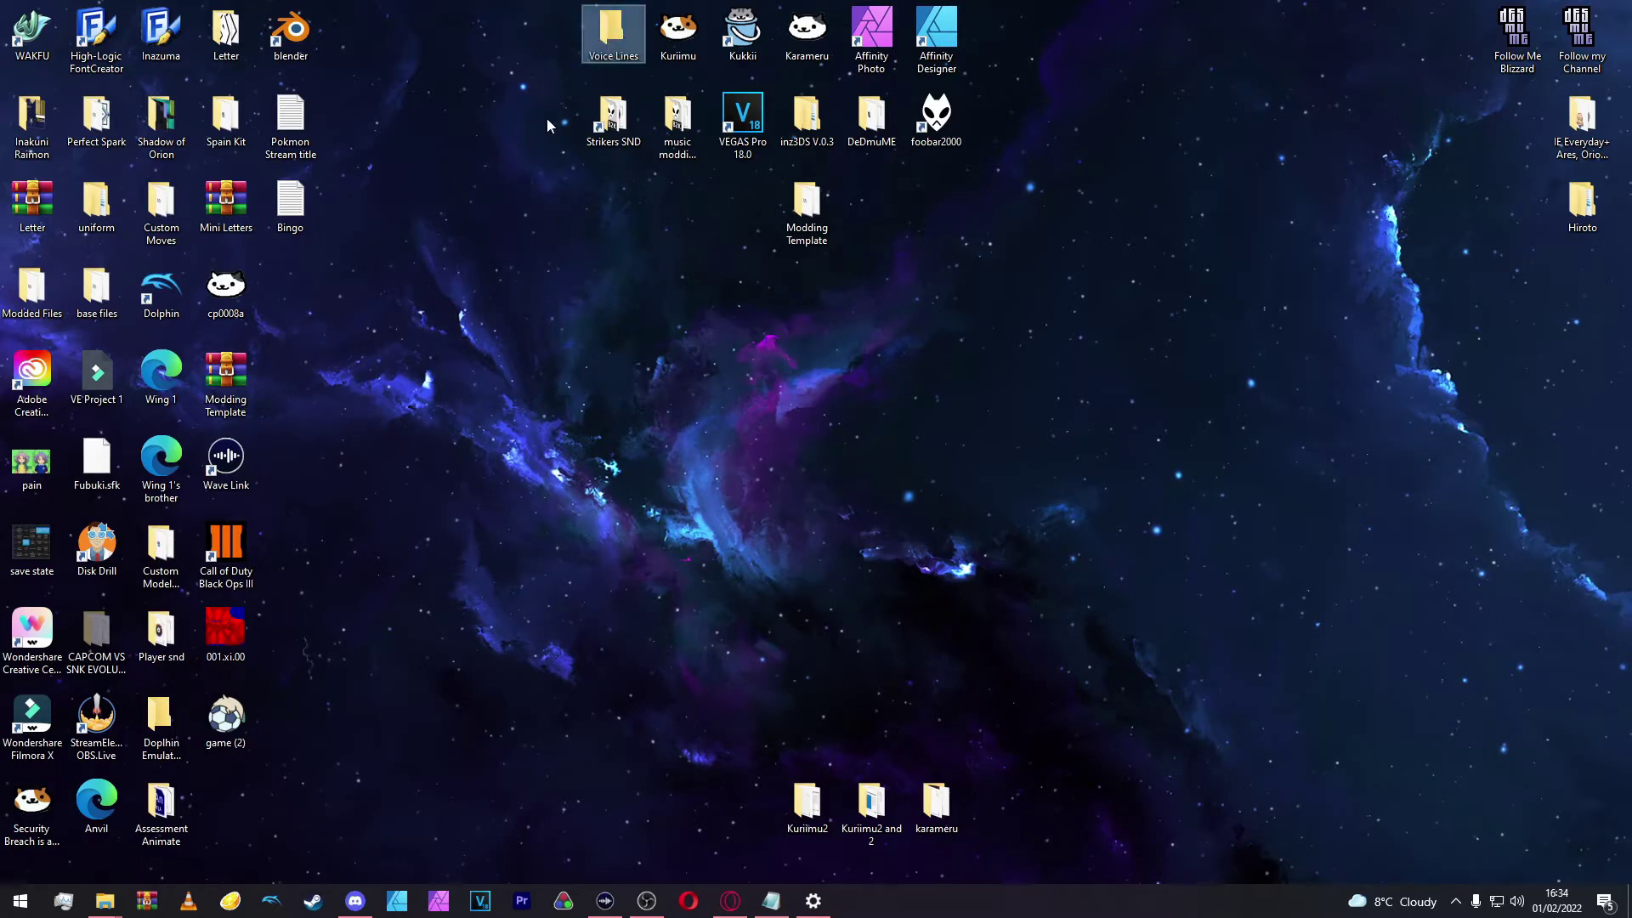
Step: Open Modding Template > snd > product > stream and browse its 3,454 BCSTM files
{"action": "left_click", "coordinate": [799, 231]}
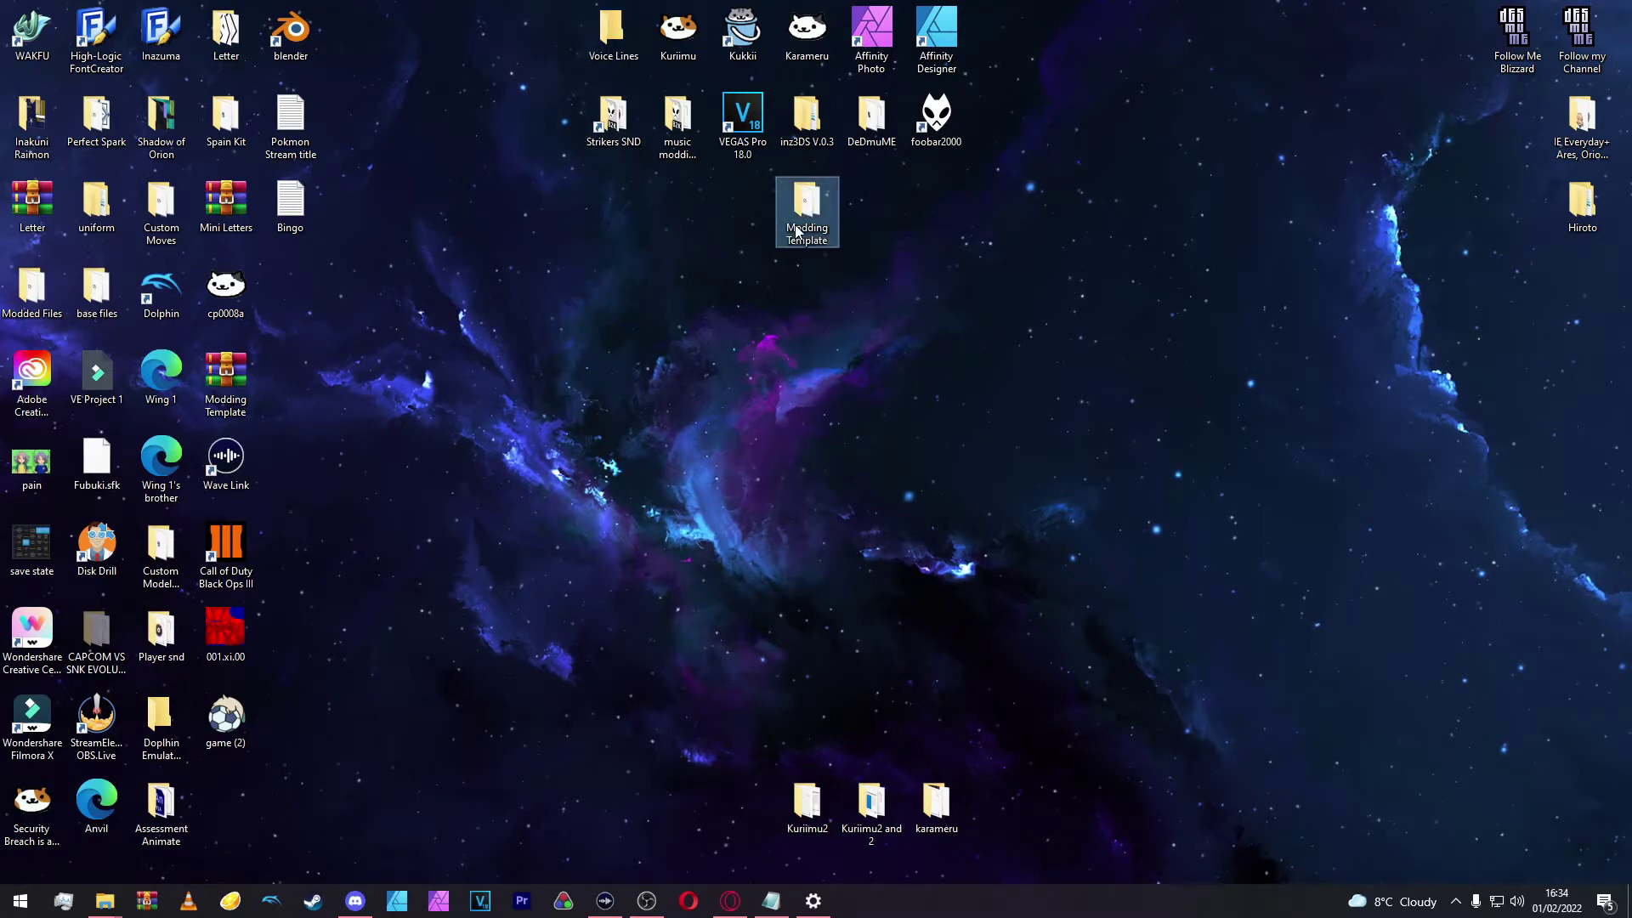
{"action": "double_click", "coordinate": [799, 232]}
{"action": "double_click", "coordinate": [821, 333]}
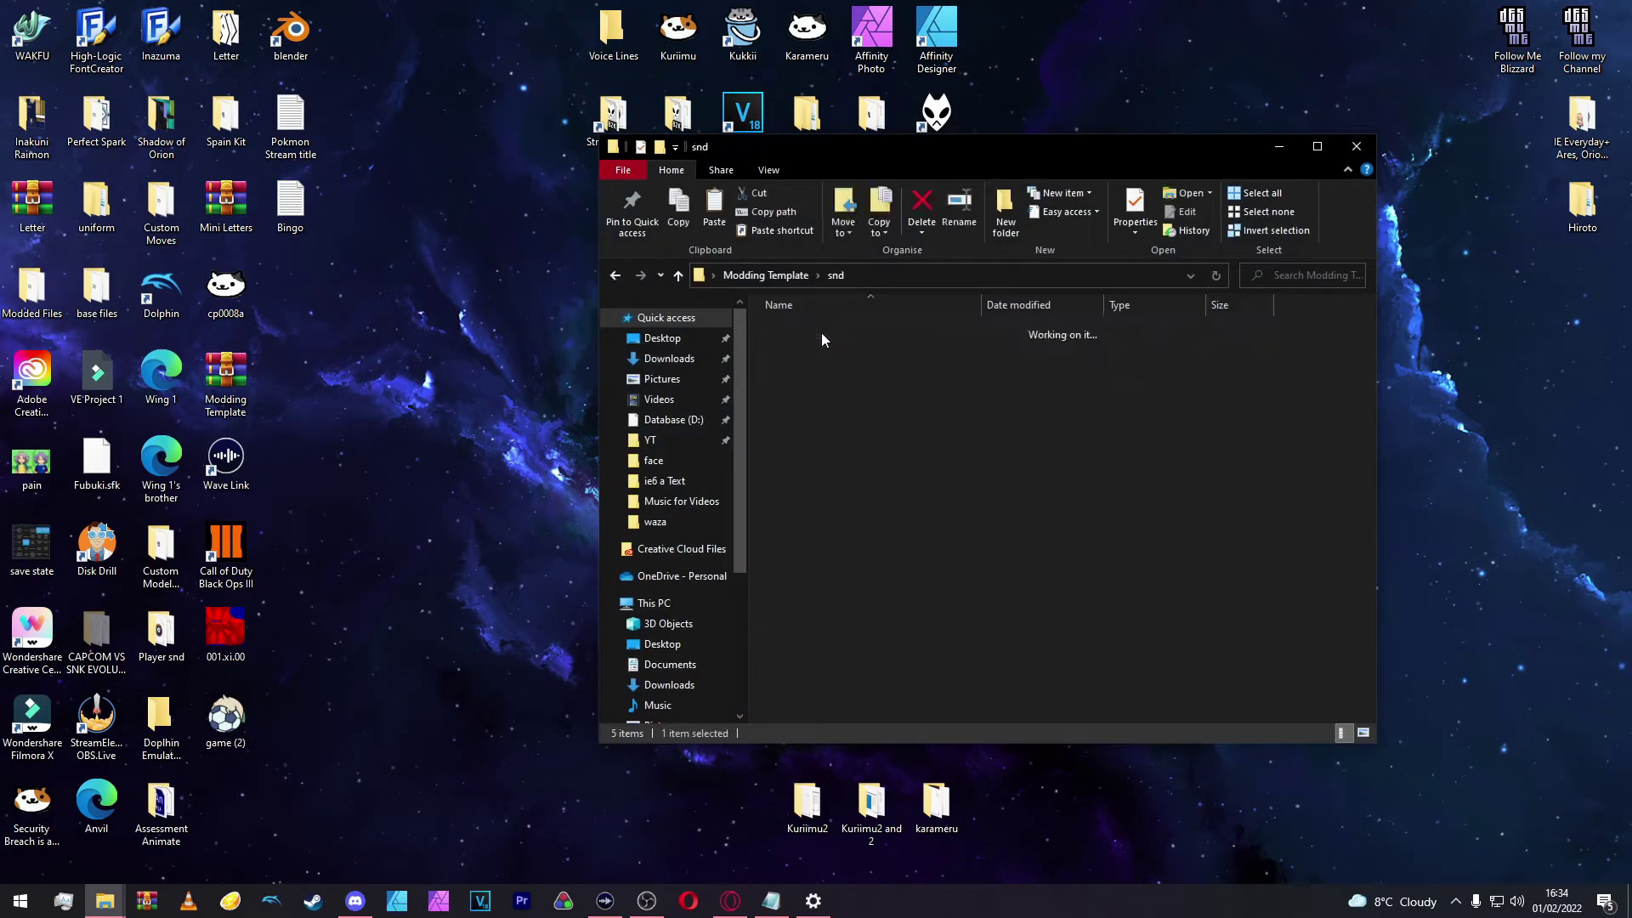
{"action": "double_click", "coordinate": [821, 333]}
{"action": "double_click", "coordinate": [821, 333]}
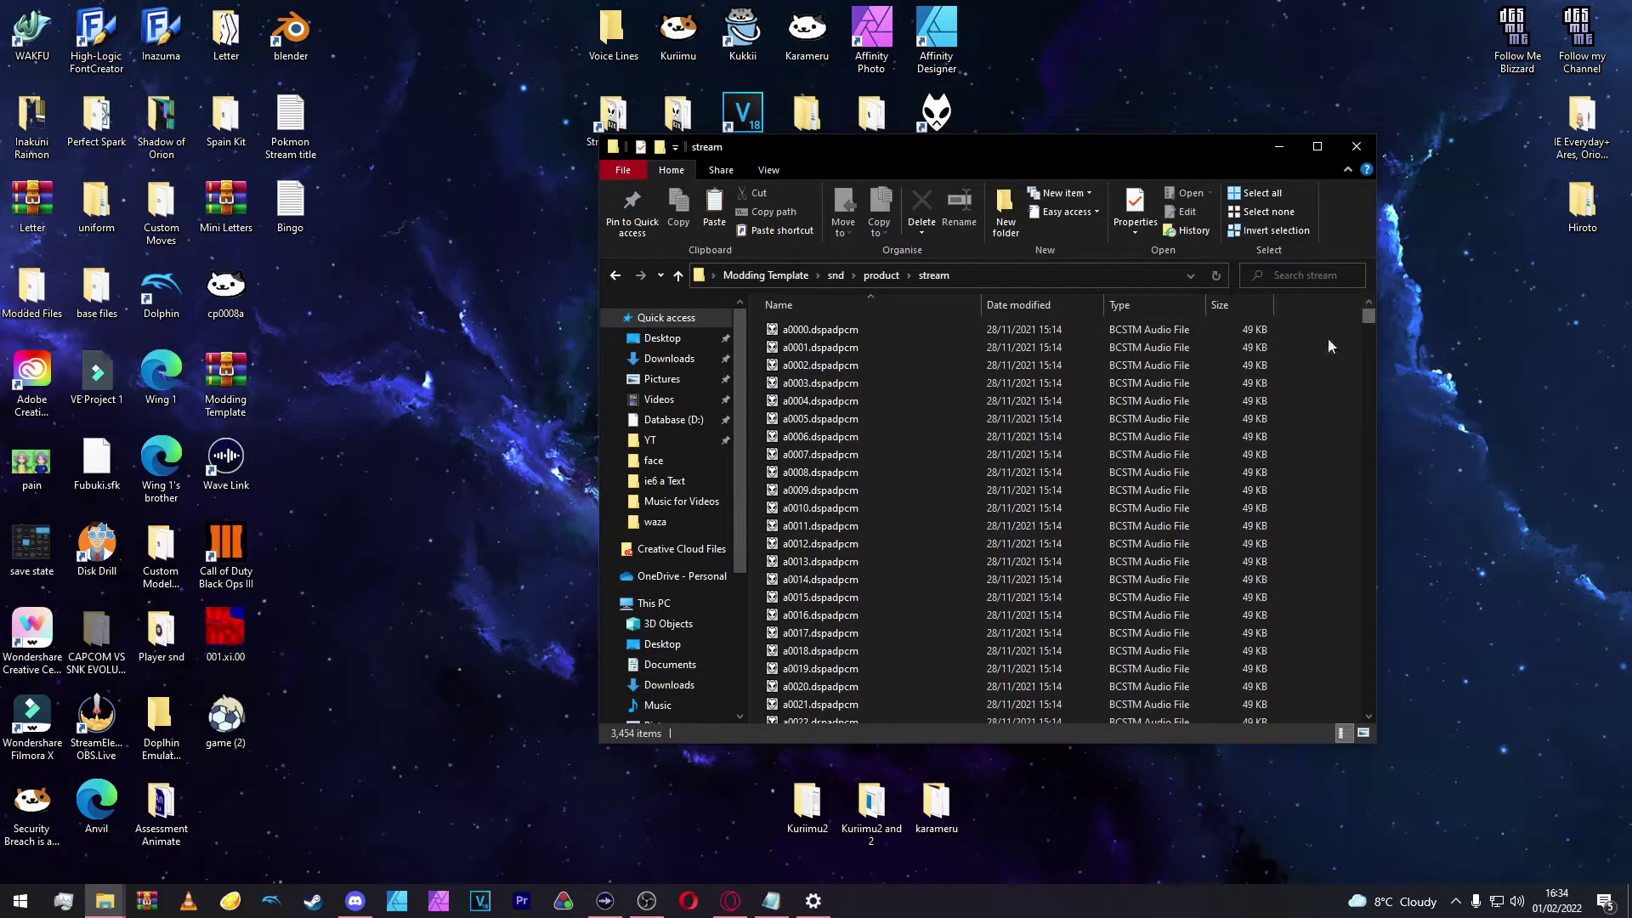
{"action": "left_click_drag", "start_coordinate": [1370, 315], "coordinate": [1398, 632]}
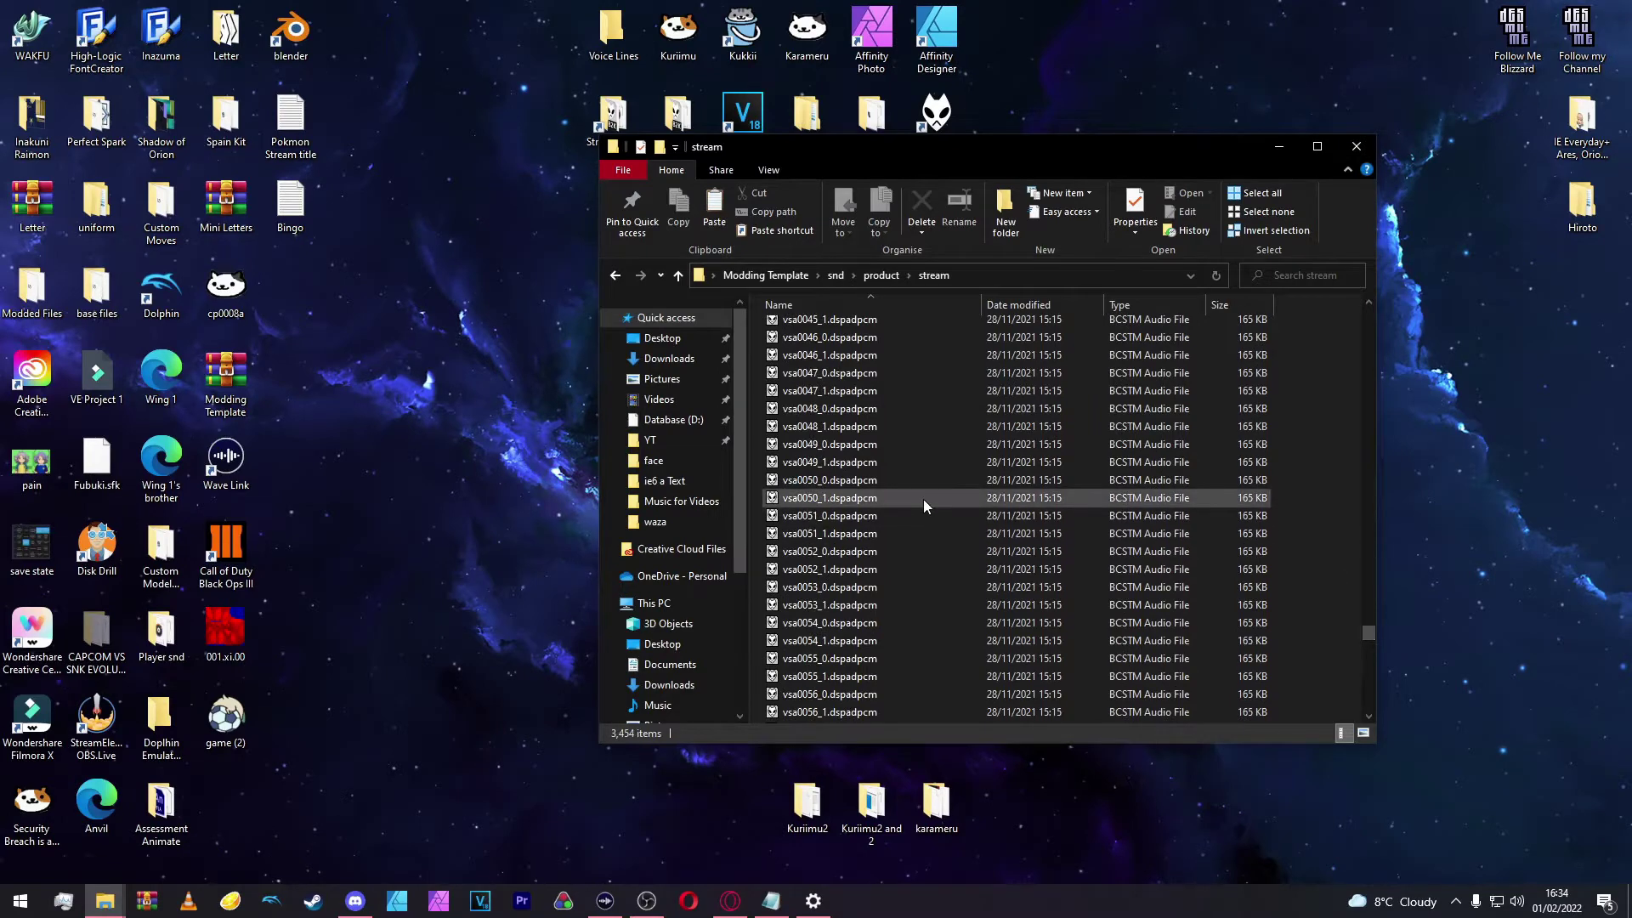
{"action": "scroll", "coordinate": [936, 506], "scroll_direction": "down", "scroll_amount": 5}
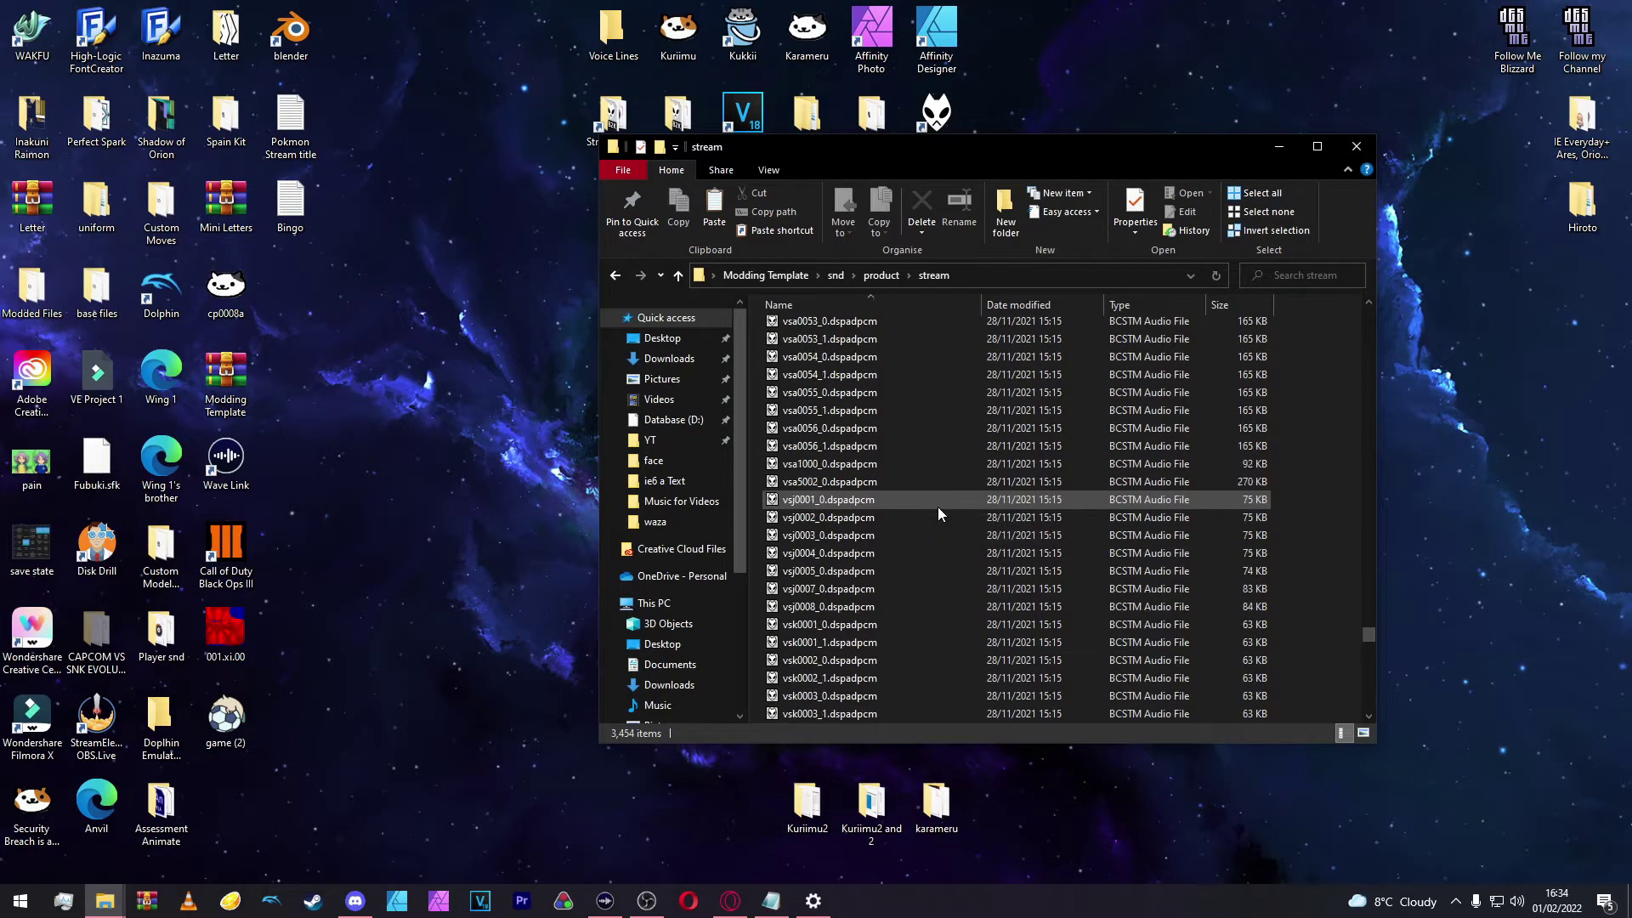
{"action": "scroll", "coordinate": [938, 512], "scroll_direction": "down", "scroll_amount": 2}
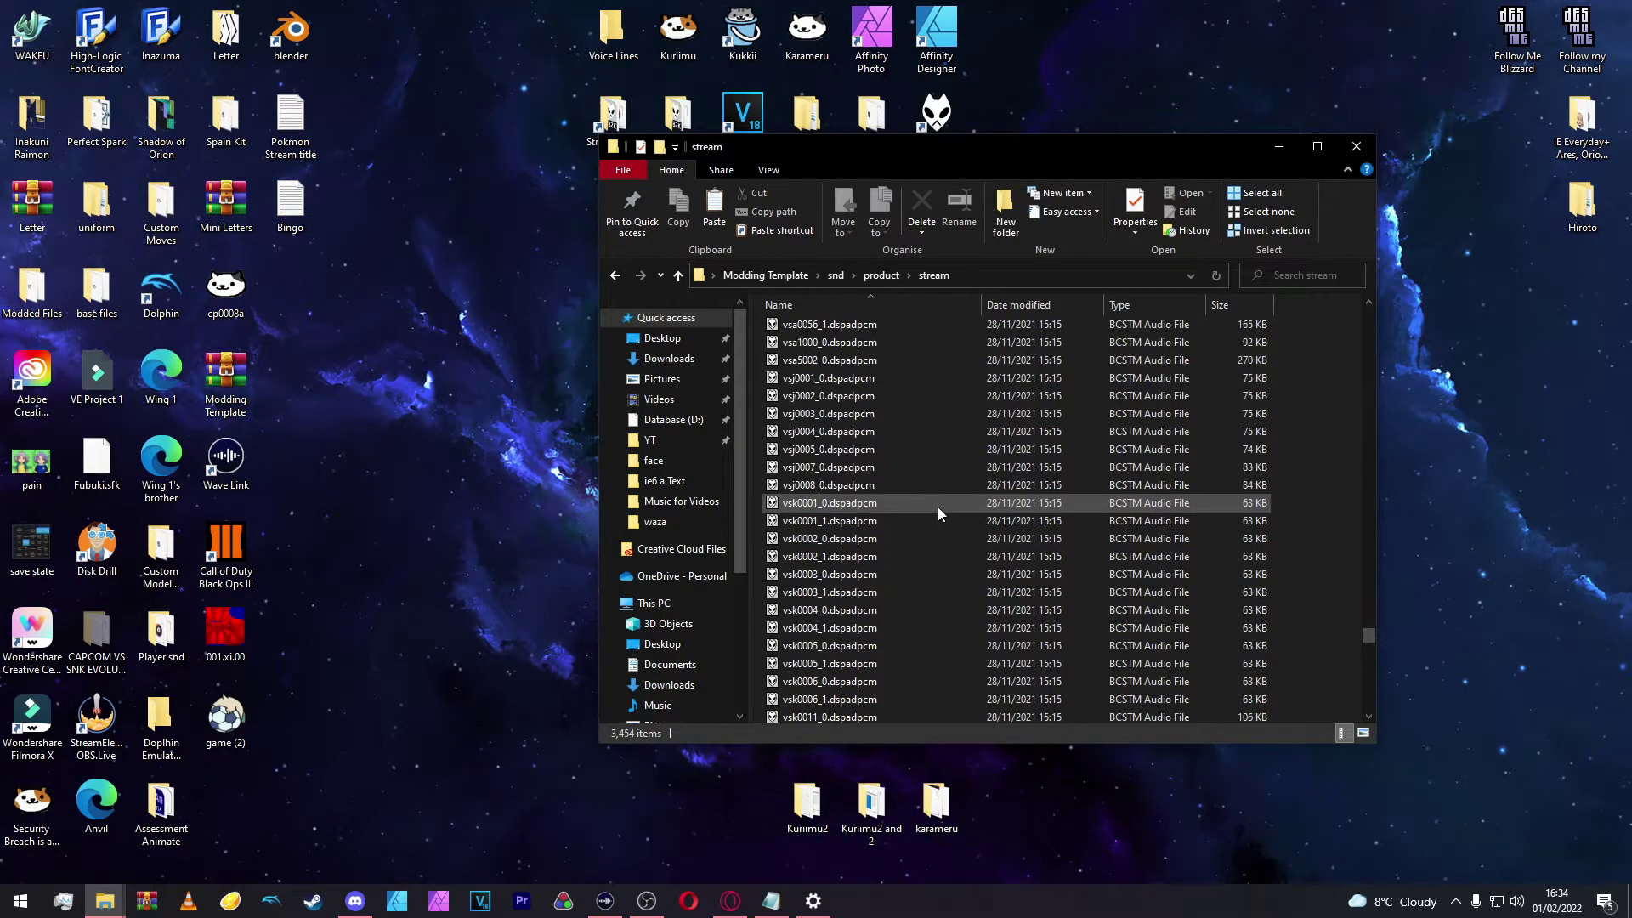
{"action": "scroll", "coordinate": [938, 513], "scroll_direction": "up", "scroll_amount": 15}
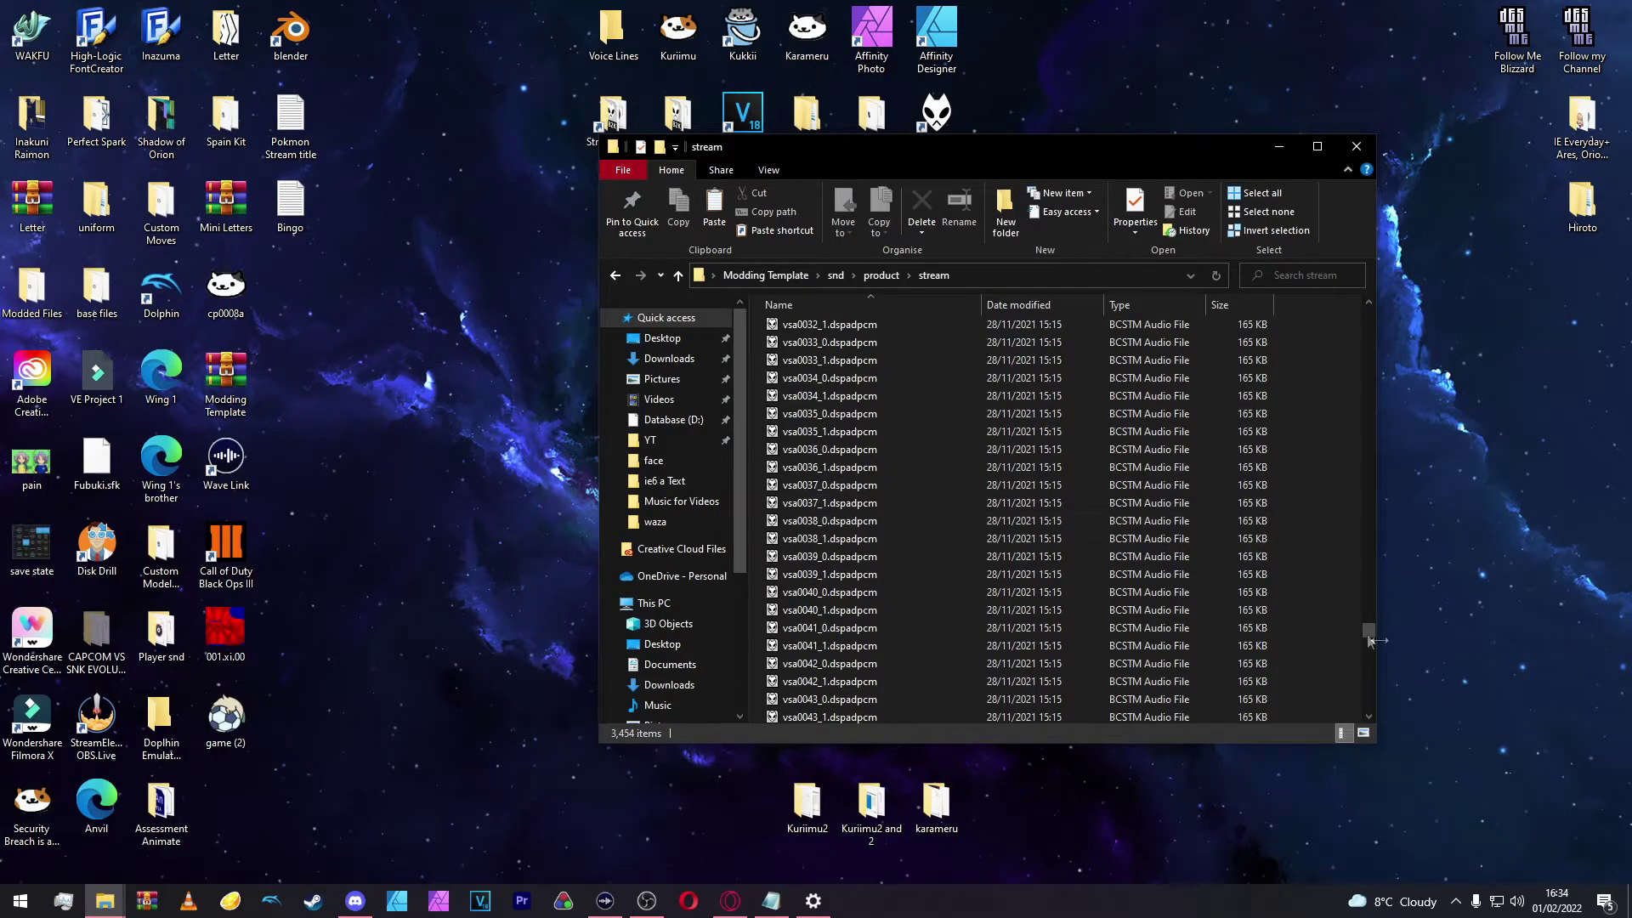
{"action": "left_click_drag", "start_coordinate": [1367, 637], "coordinate": [1377, 605]}
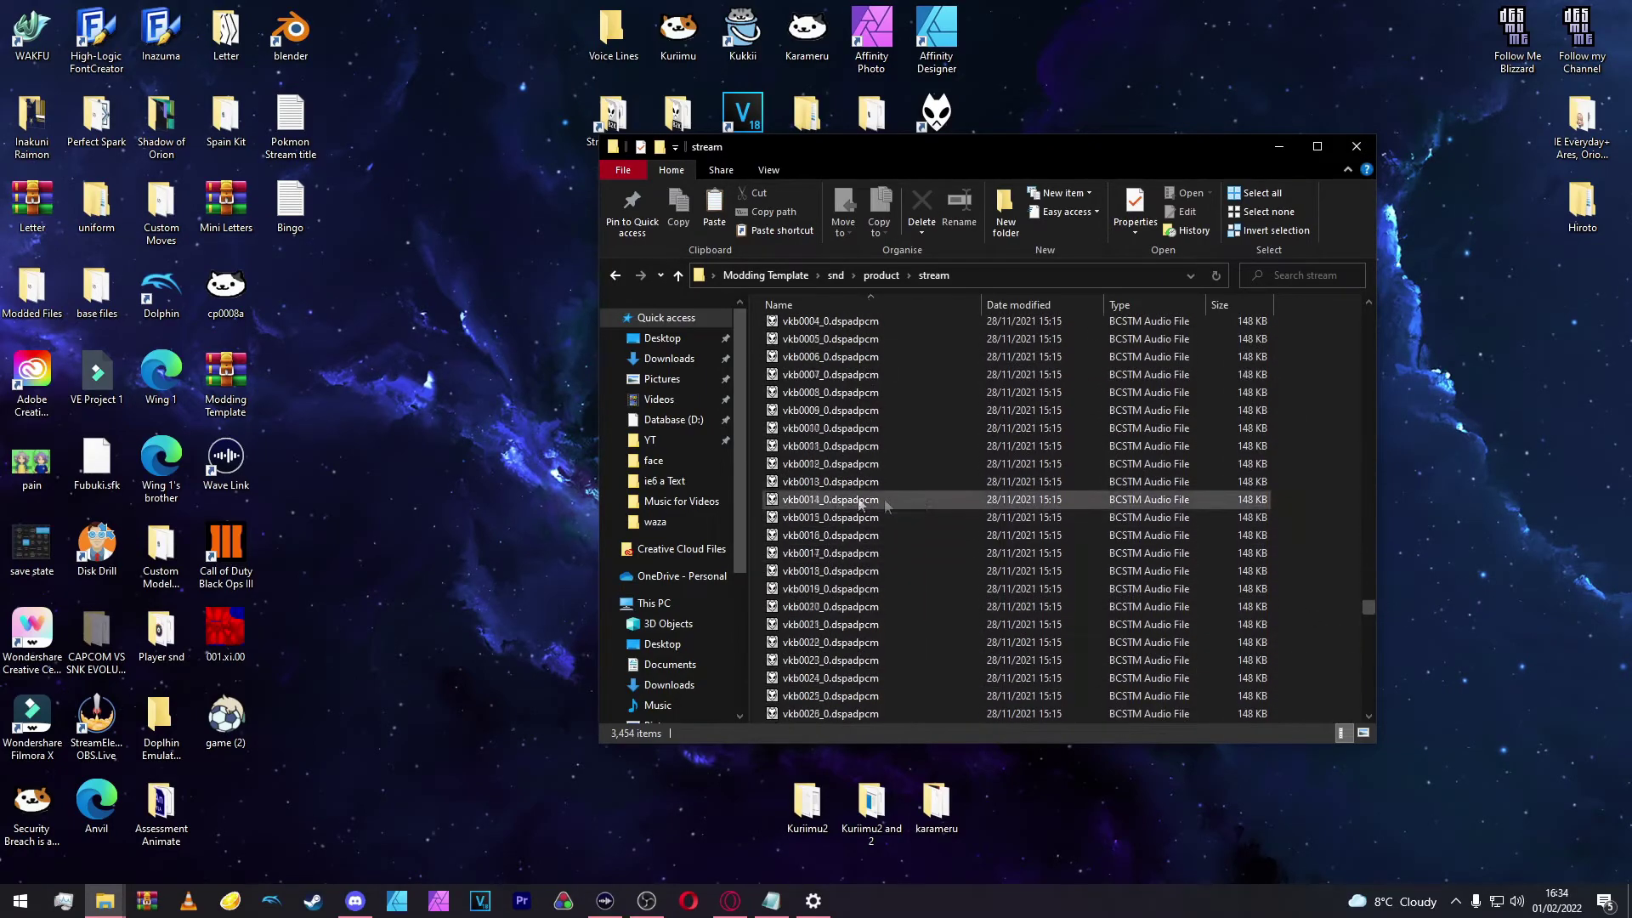
{"action": "left_click_drag", "start_coordinate": [1366, 610], "coordinate": [1378, 638]}
{"action": "left_click", "coordinate": [1028, 659]}
{"action": "scroll", "coordinate": [850, 595], "scroll_direction": "down", "scroll_amount": 1}
{"action": "scroll", "coordinate": [839, 573], "scroll_direction": "down", "scroll_amount": 1}
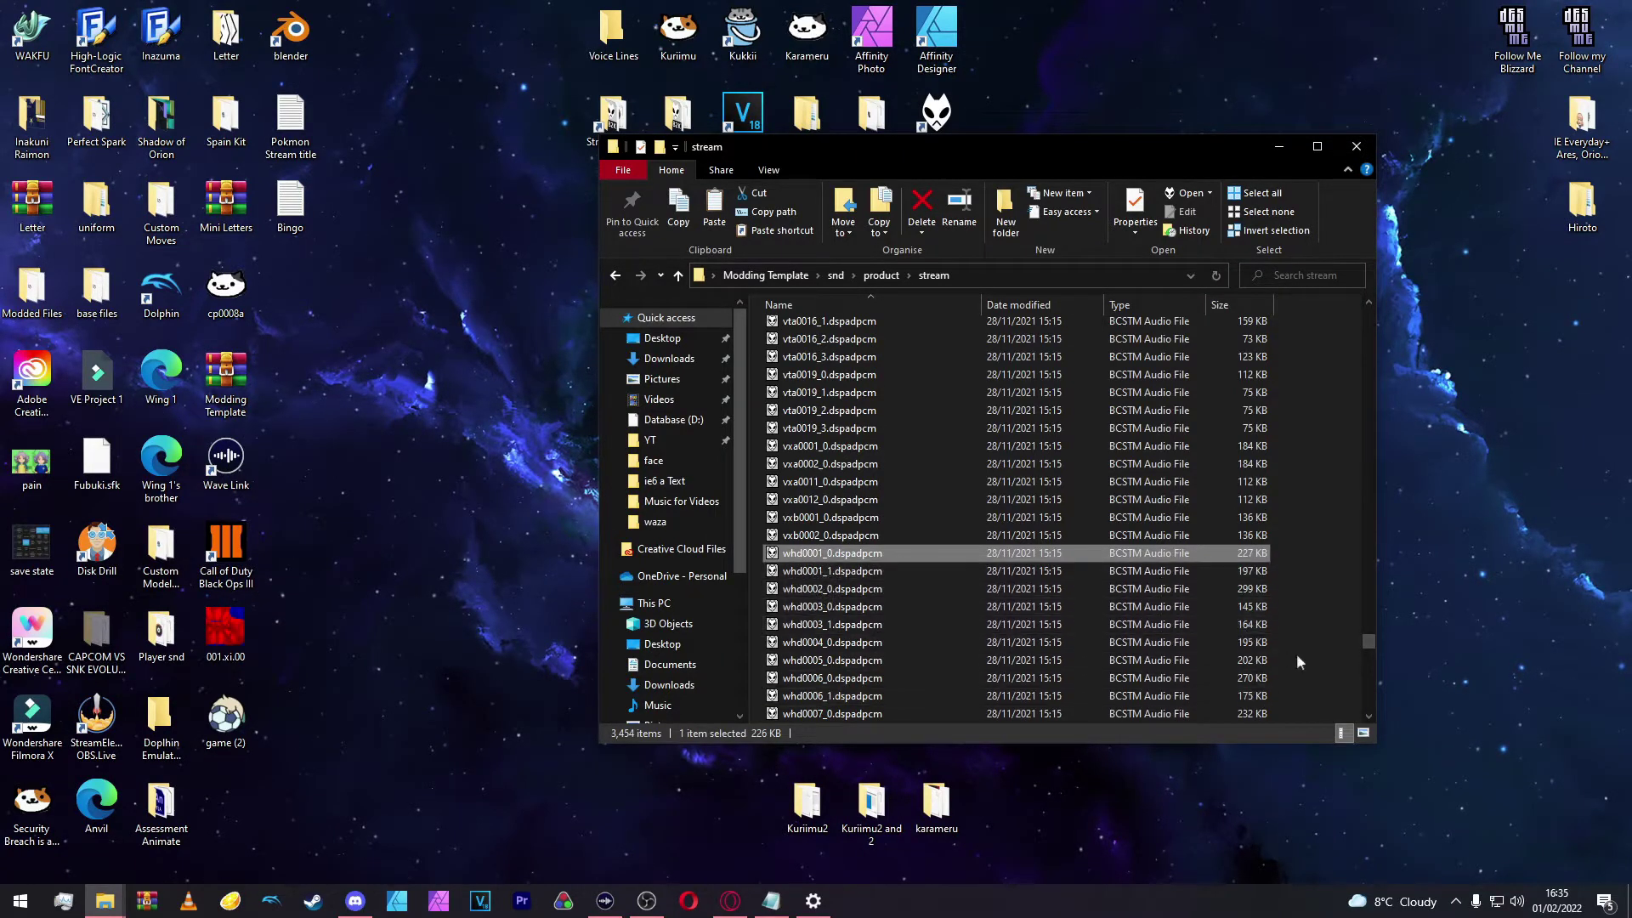
{"action": "scroll", "coordinate": [1139, 588], "scroll_direction": "down", "scroll_amount": 20}
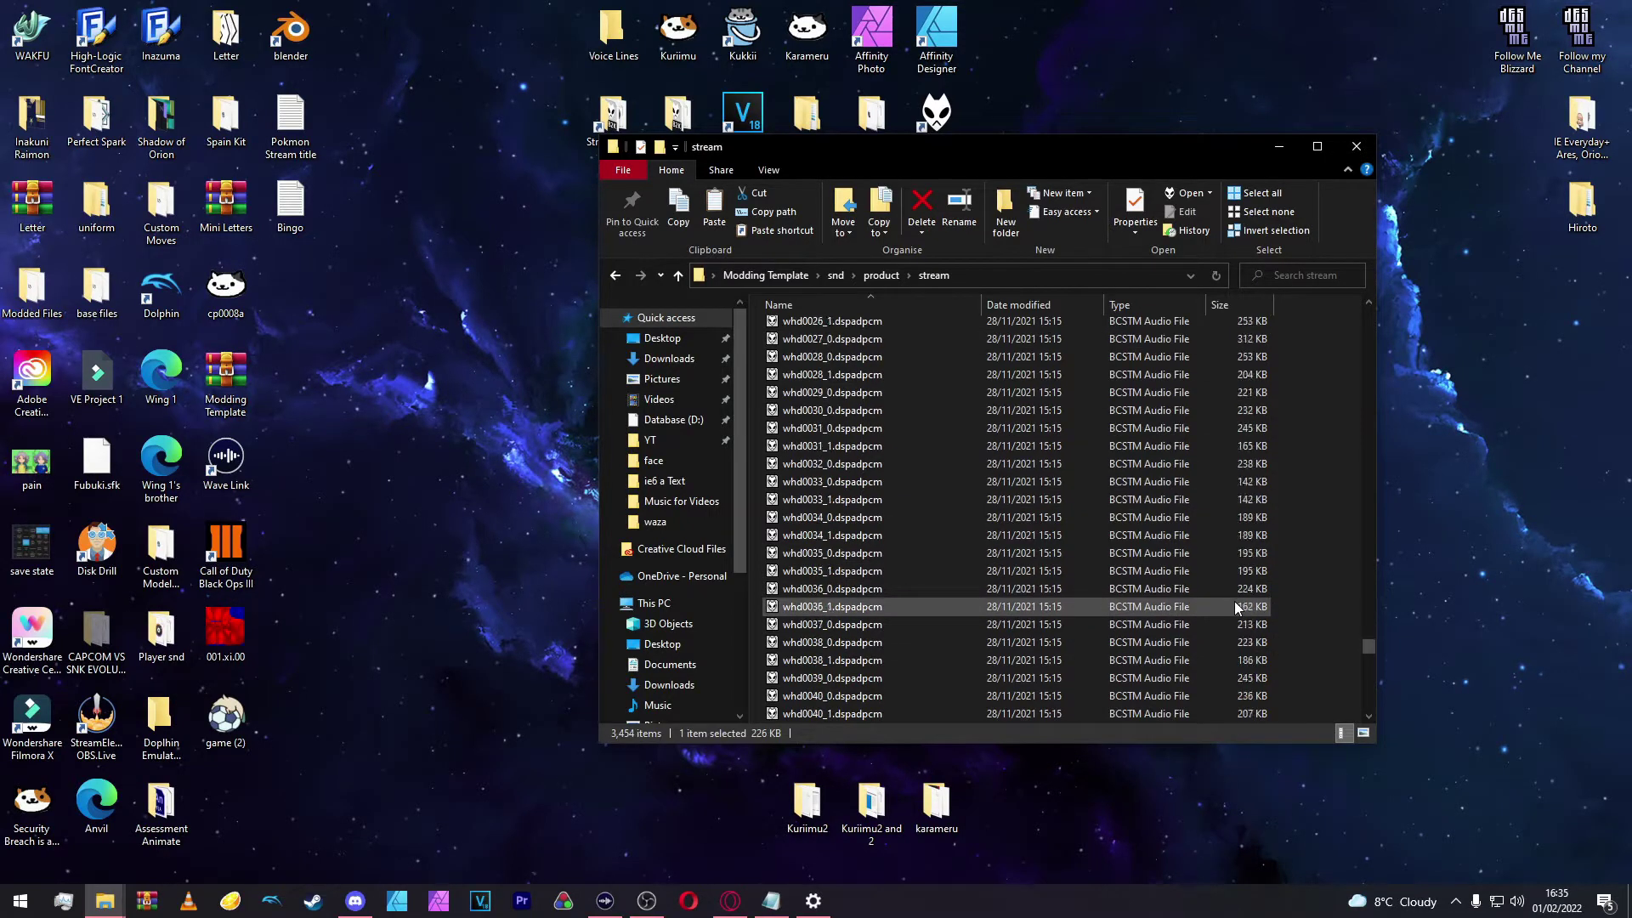
{"action": "scroll", "coordinate": [1234, 603], "scroll_direction": "down", "scroll_amount": 6}
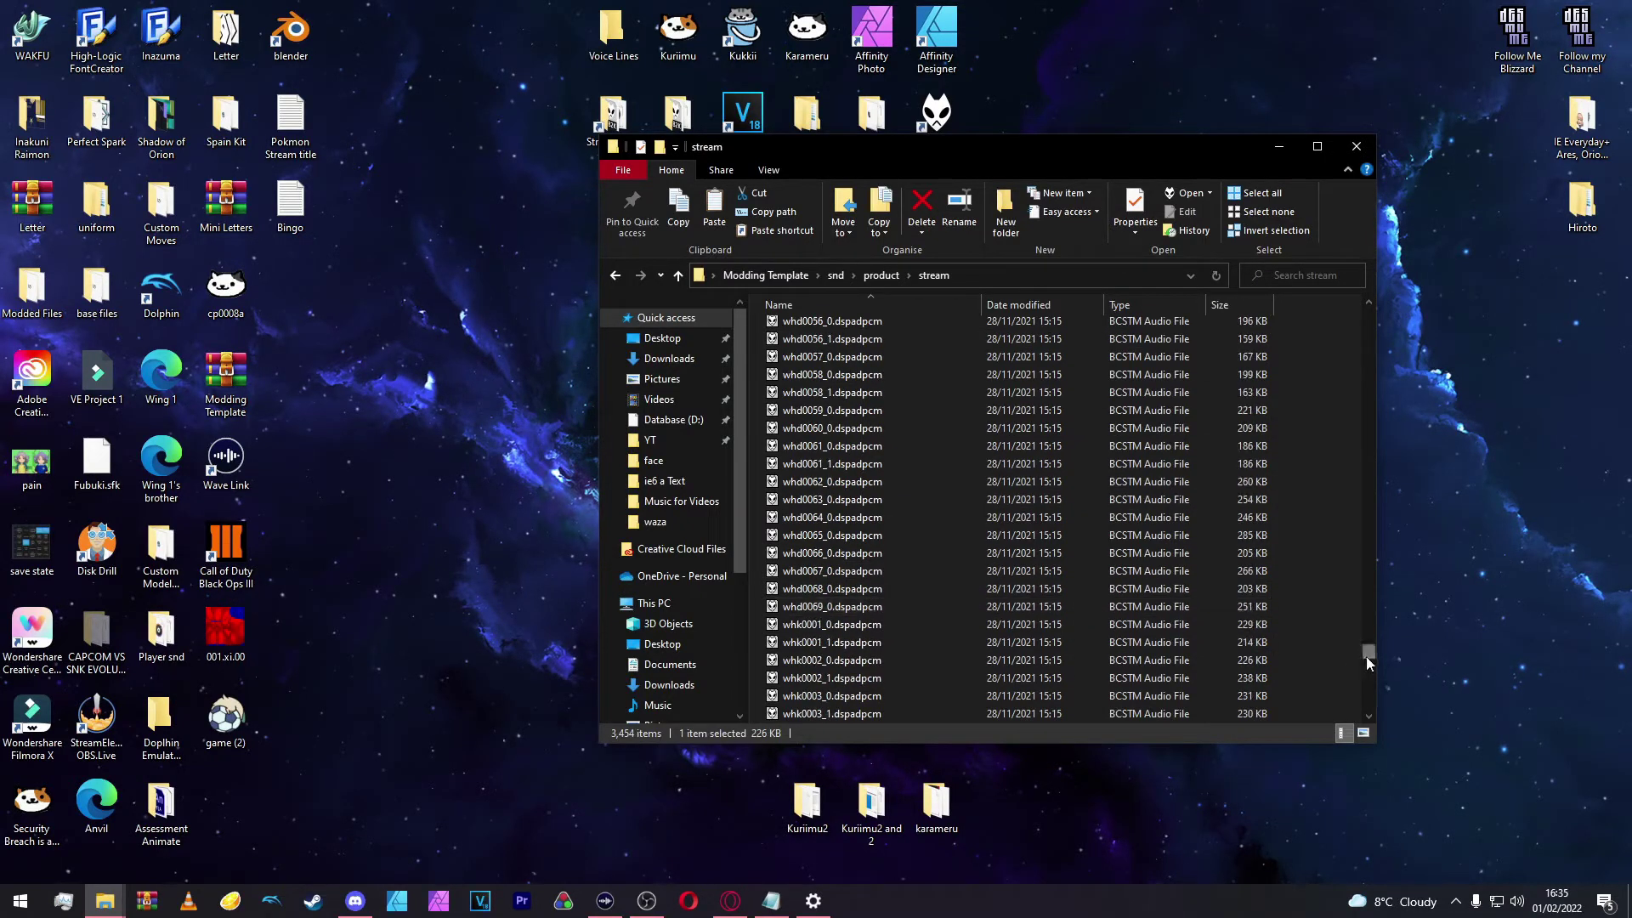
{"action": "left_click_drag", "start_coordinate": [1366, 658], "coordinate": [1370, 662]}
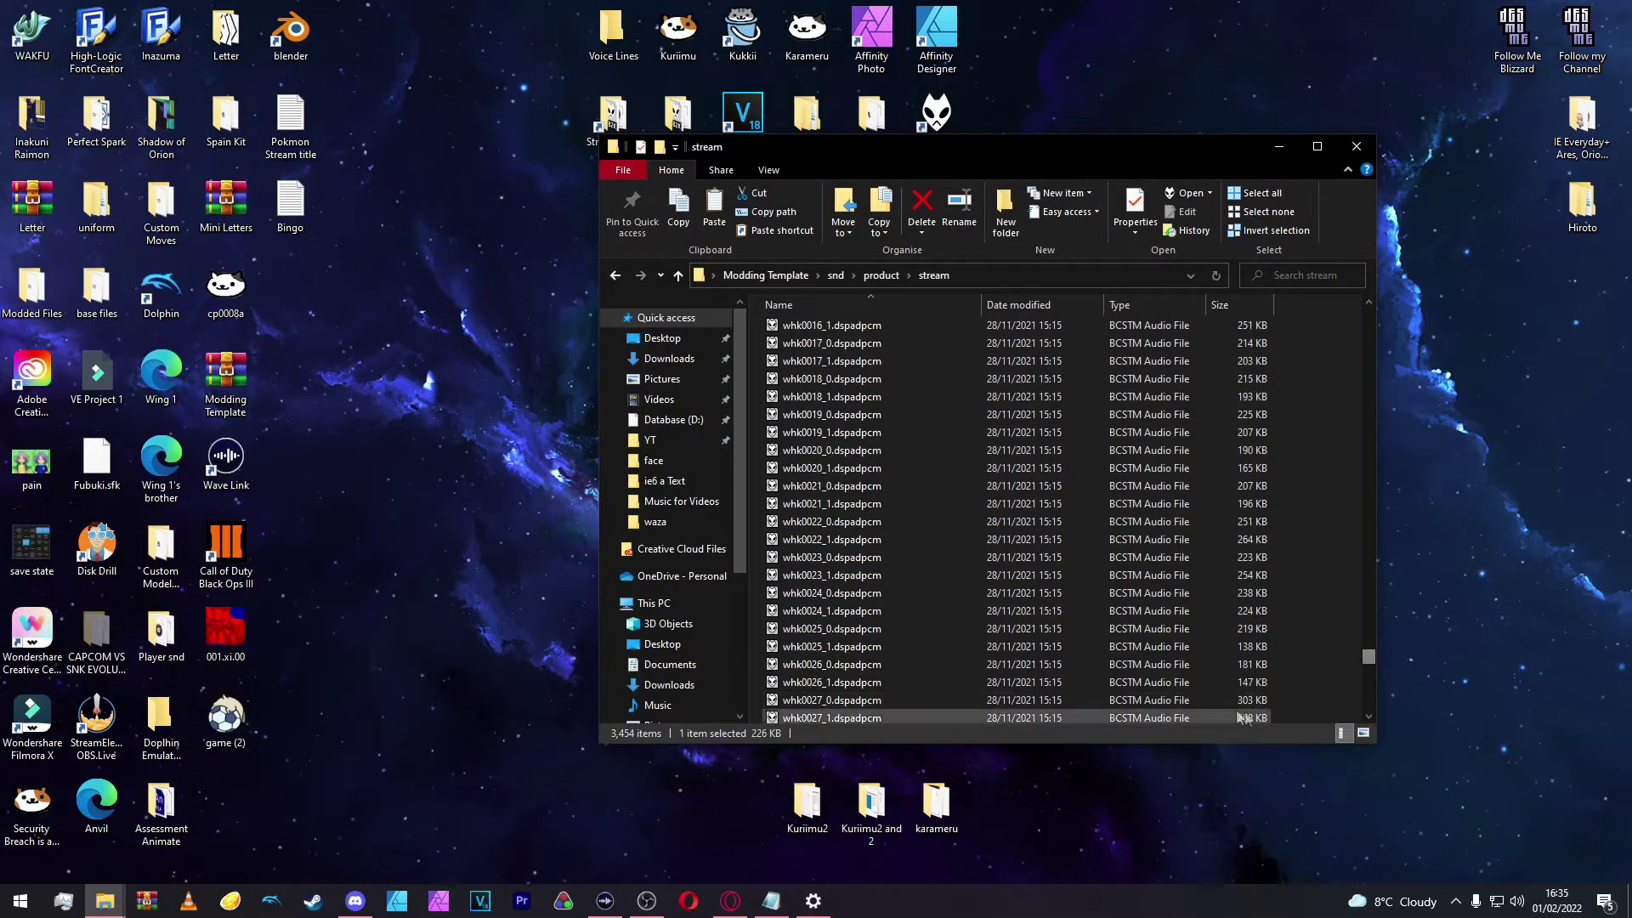
{"action": "scroll", "coordinate": [1138, 661], "scroll_direction": "down", "scroll_amount": 10}
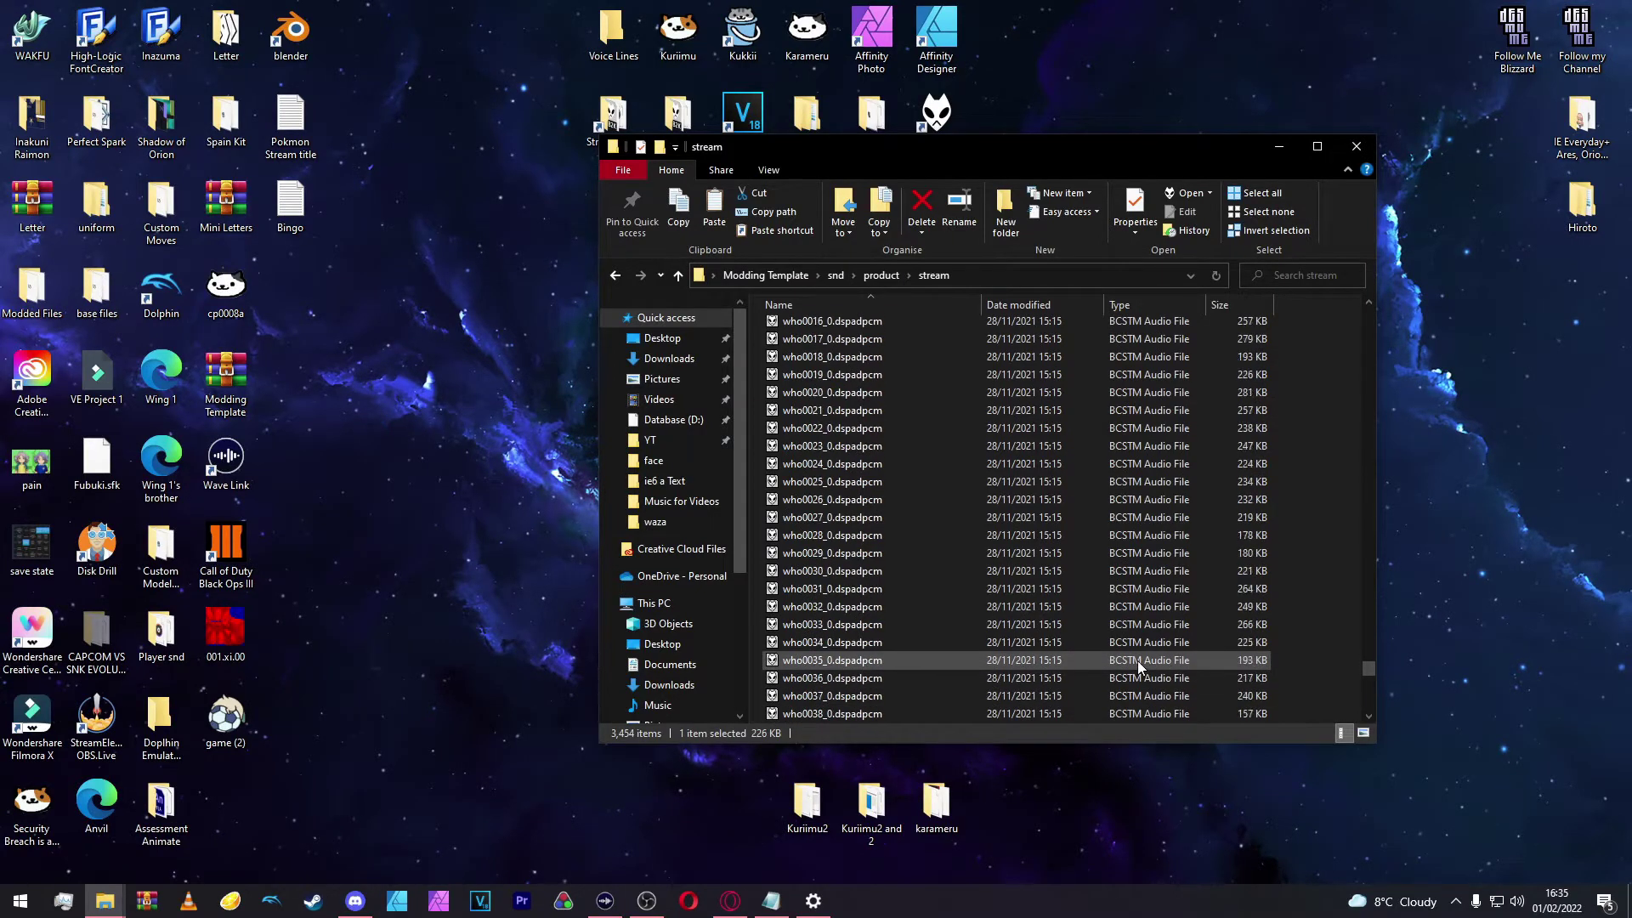
{"action": "scroll", "coordinate": [1137, 661], "scroll_direction": "down", "scroll_amount": 14}
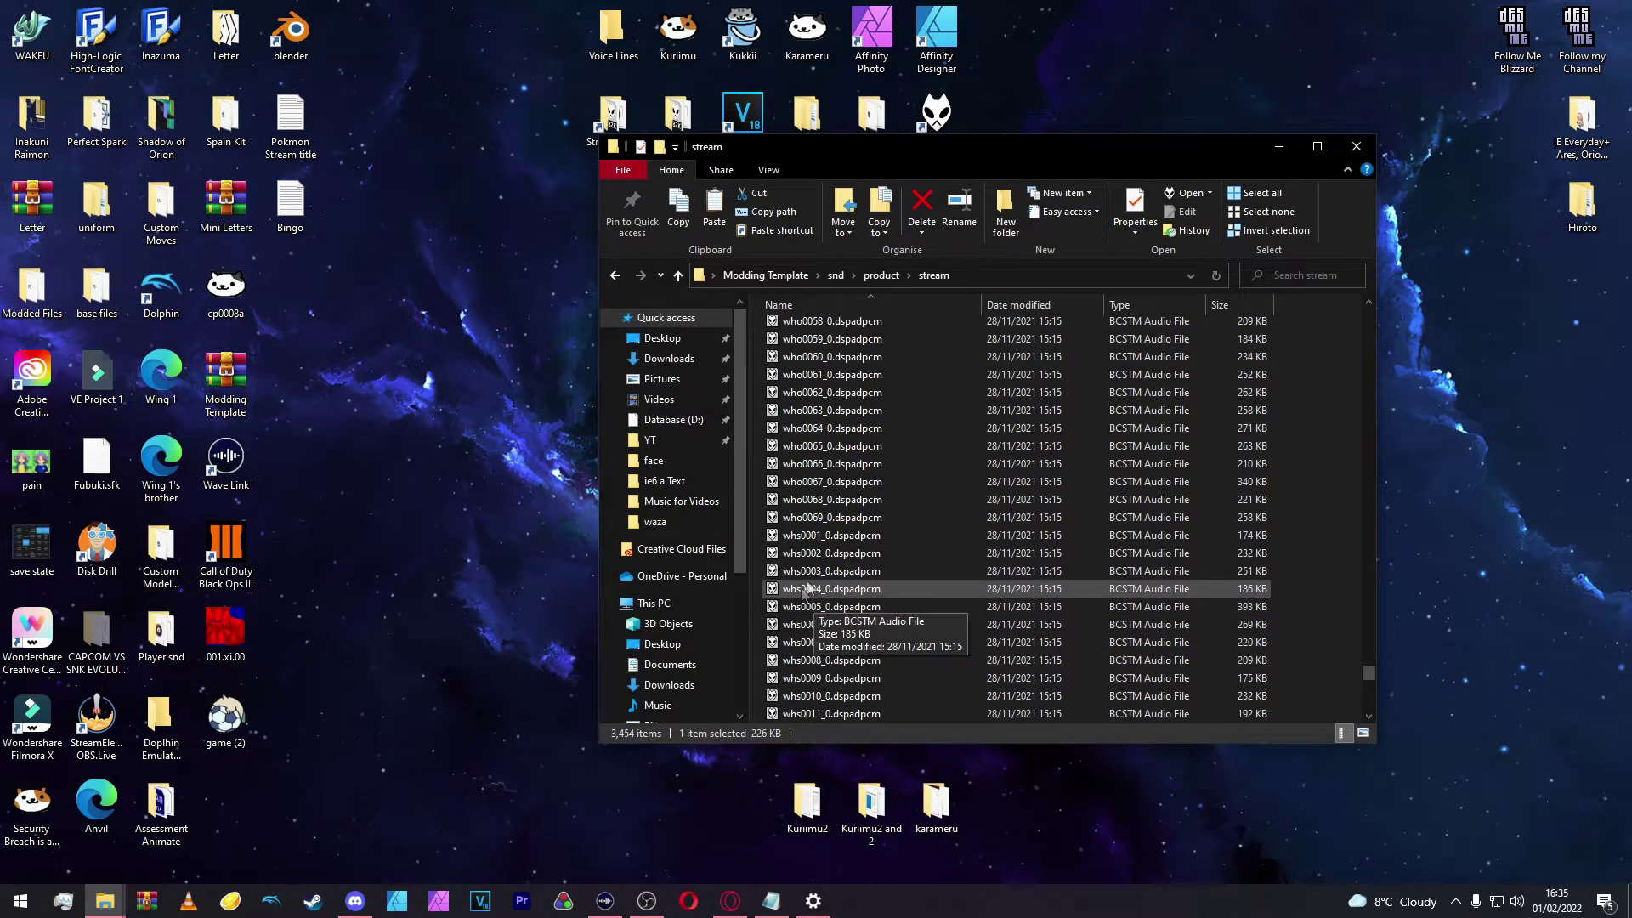
{"action": "scroll", "coordinate": [826, 499], "scroll_direction": "up", "scroll_amount": 3}
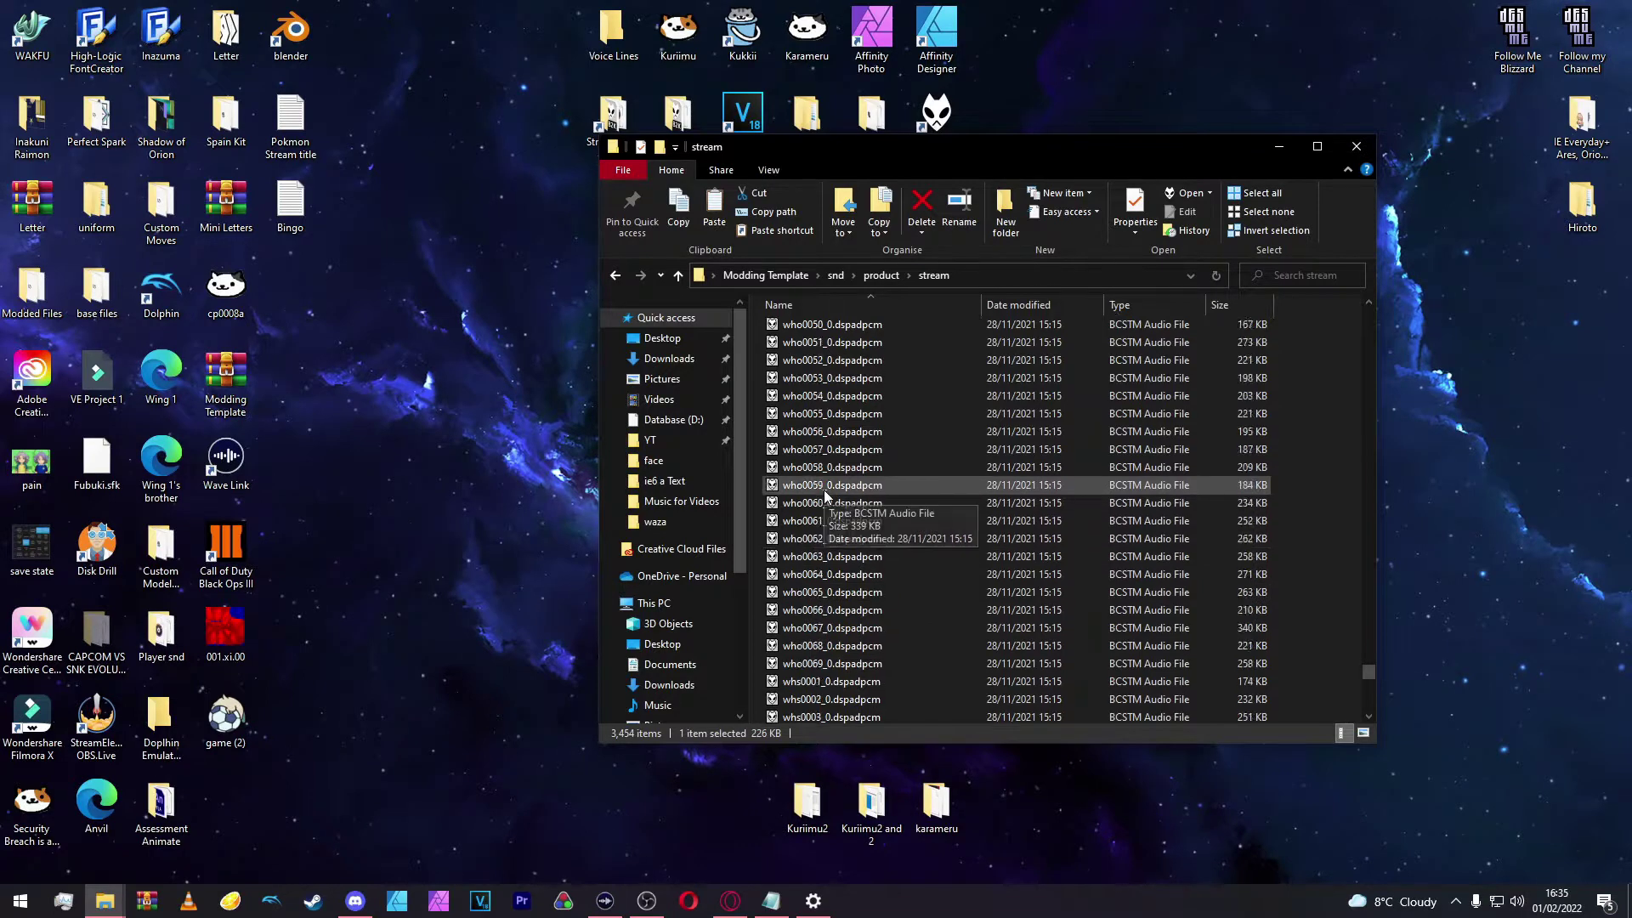
{"action": "scroll", "coordinate": [824, 493], "scroll_direction": "up", "scroll_amount": 10}
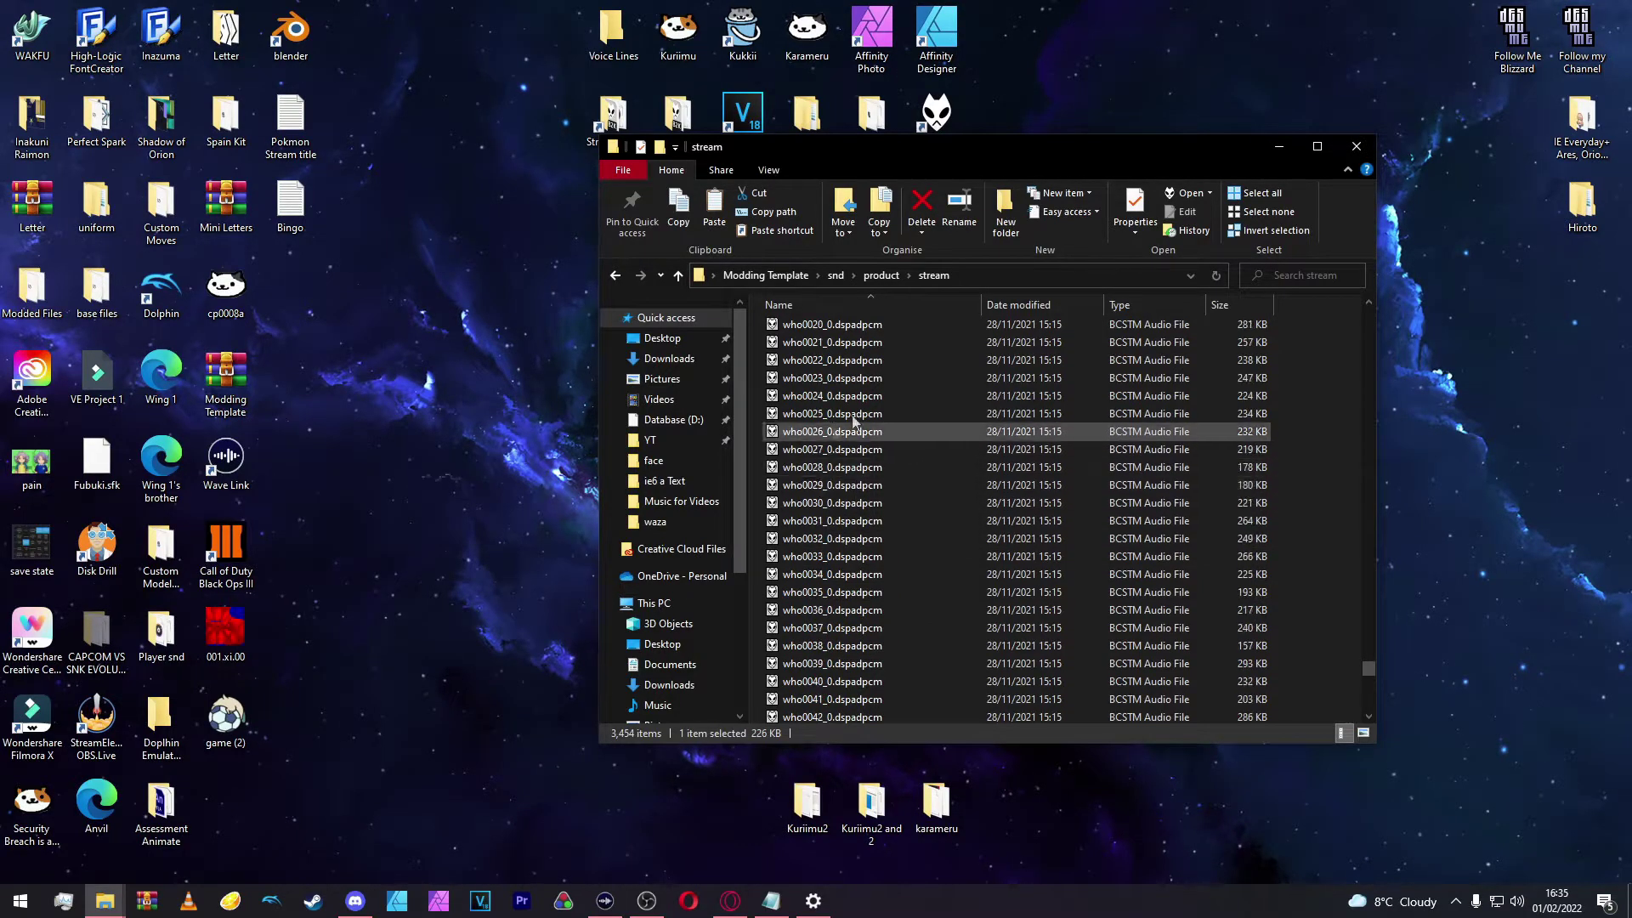
{"action": "scroll", "coordinate": [854, 421], "scroll_direction": "up", "scroll_amount": 9}
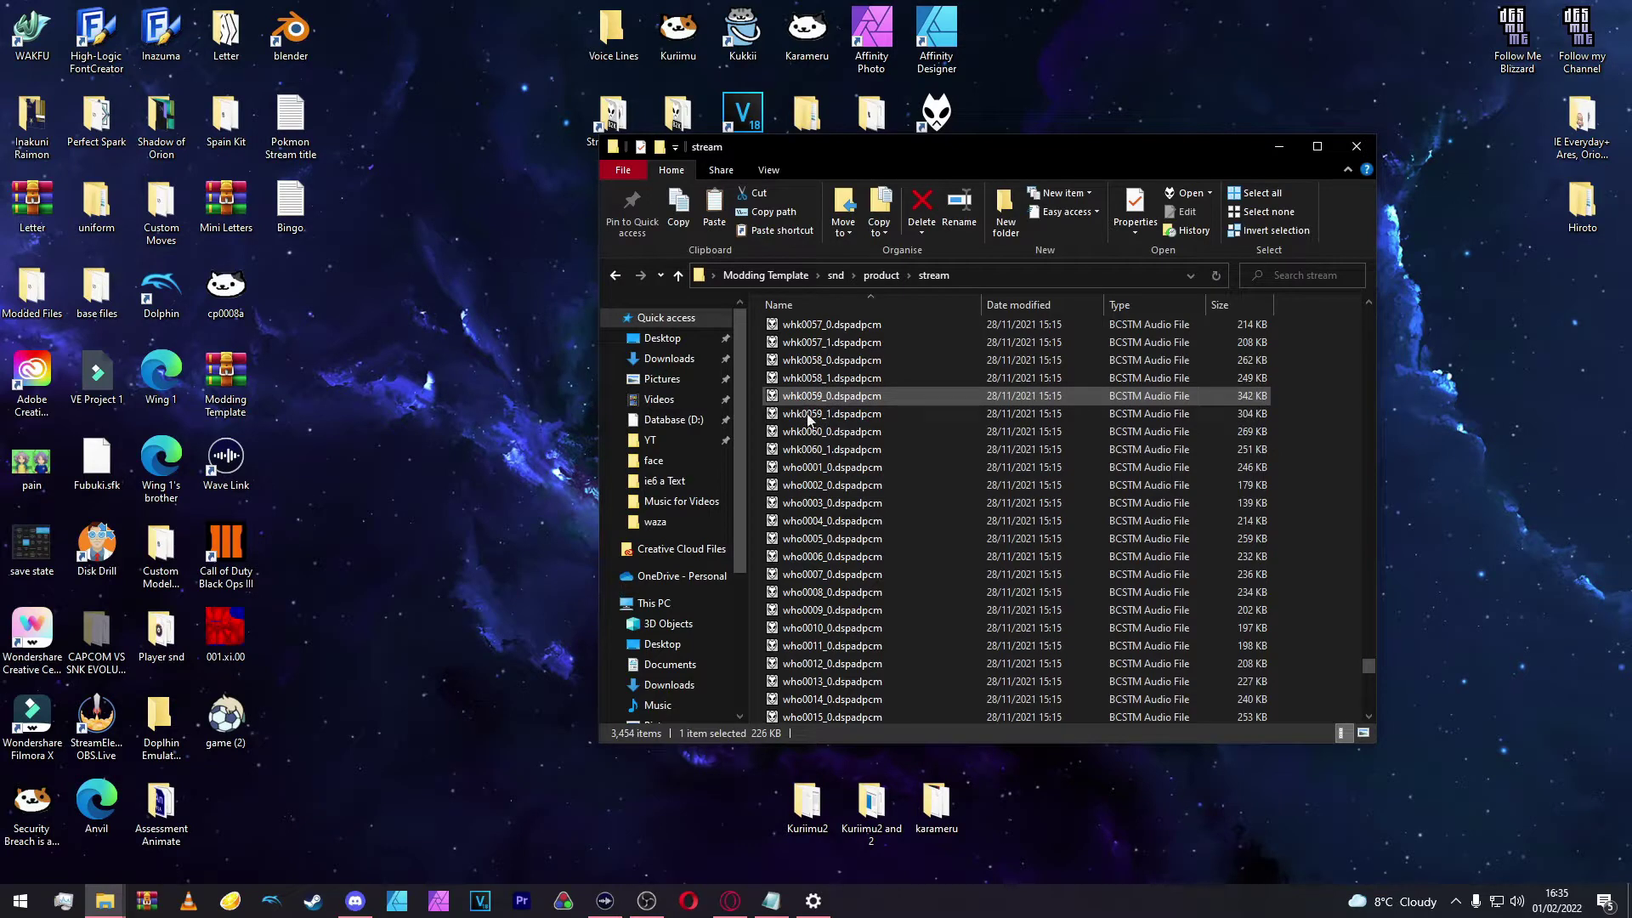
{"action": "scroll", "coordinate": [846, 478], "scroll_direction": "down", "scroll_amount": 20}
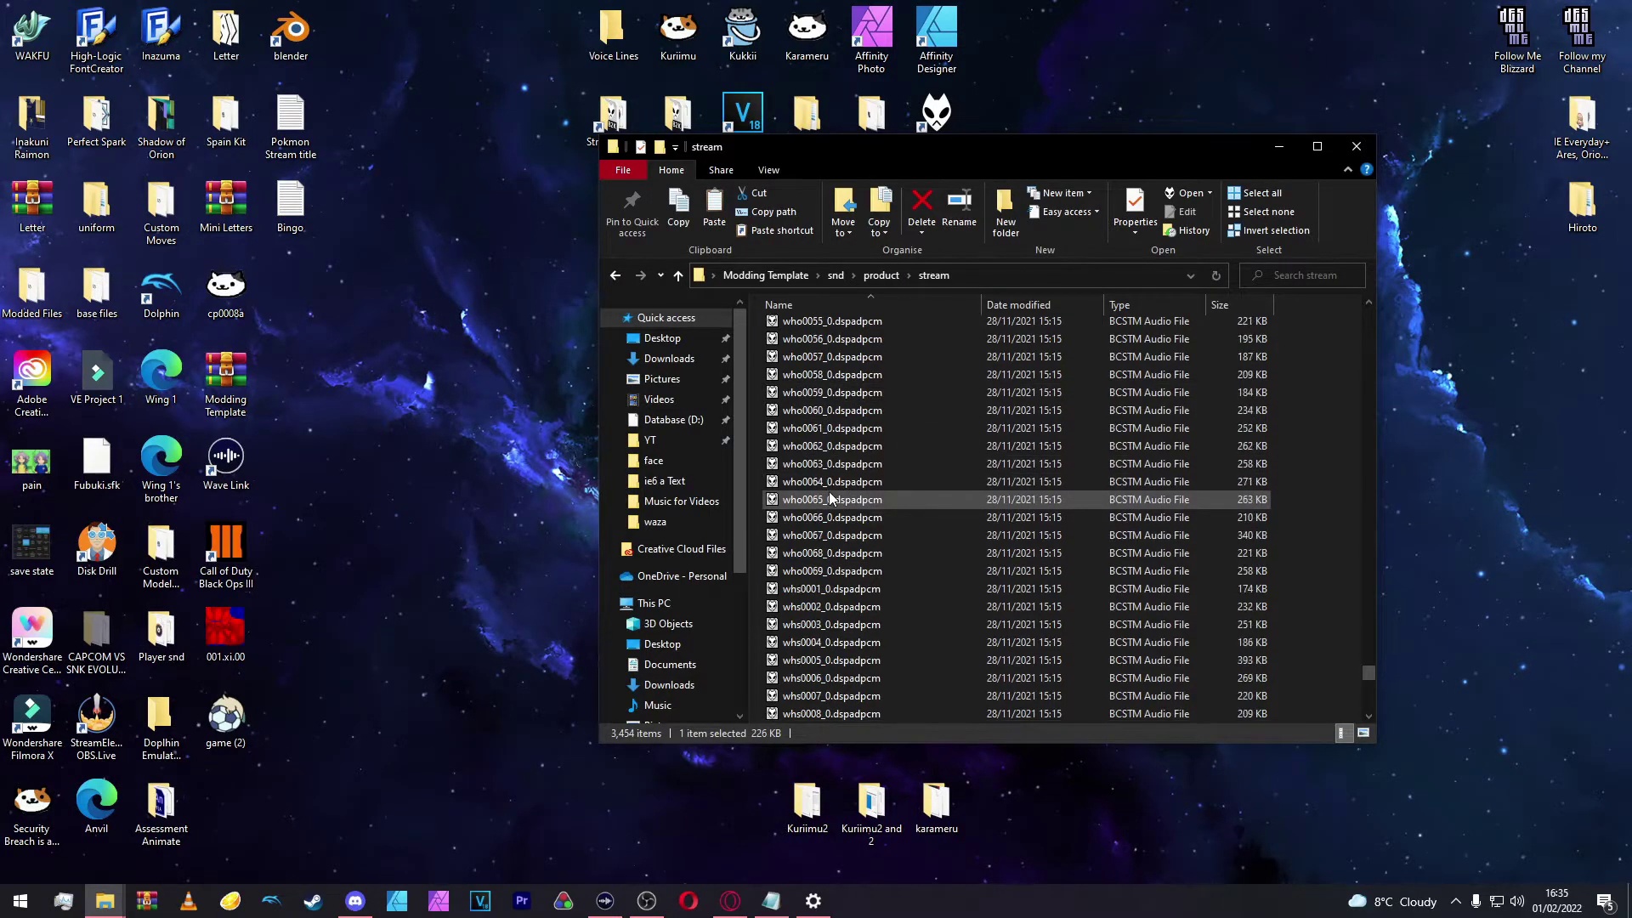
{"action": "scroll", "coordinate": [830, 499], "scroll_direction": "down", "scroll_amount": 20}
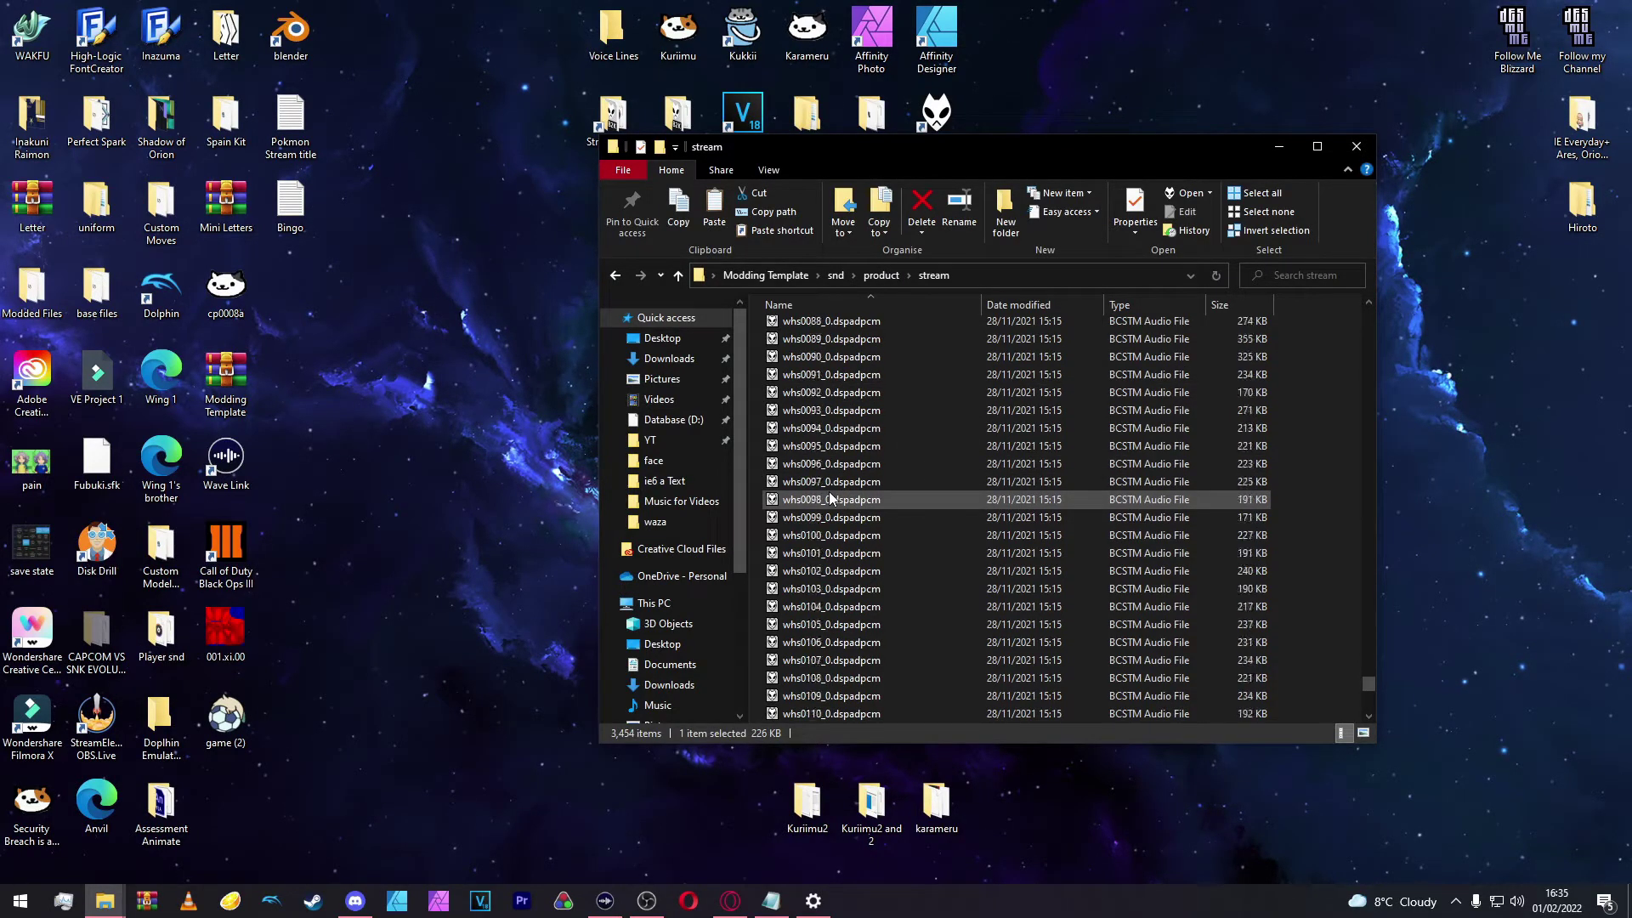
{"action": "scroll", "coordinate": [829, 493], "scroll_direction": "up", "scroll_amount": 20}
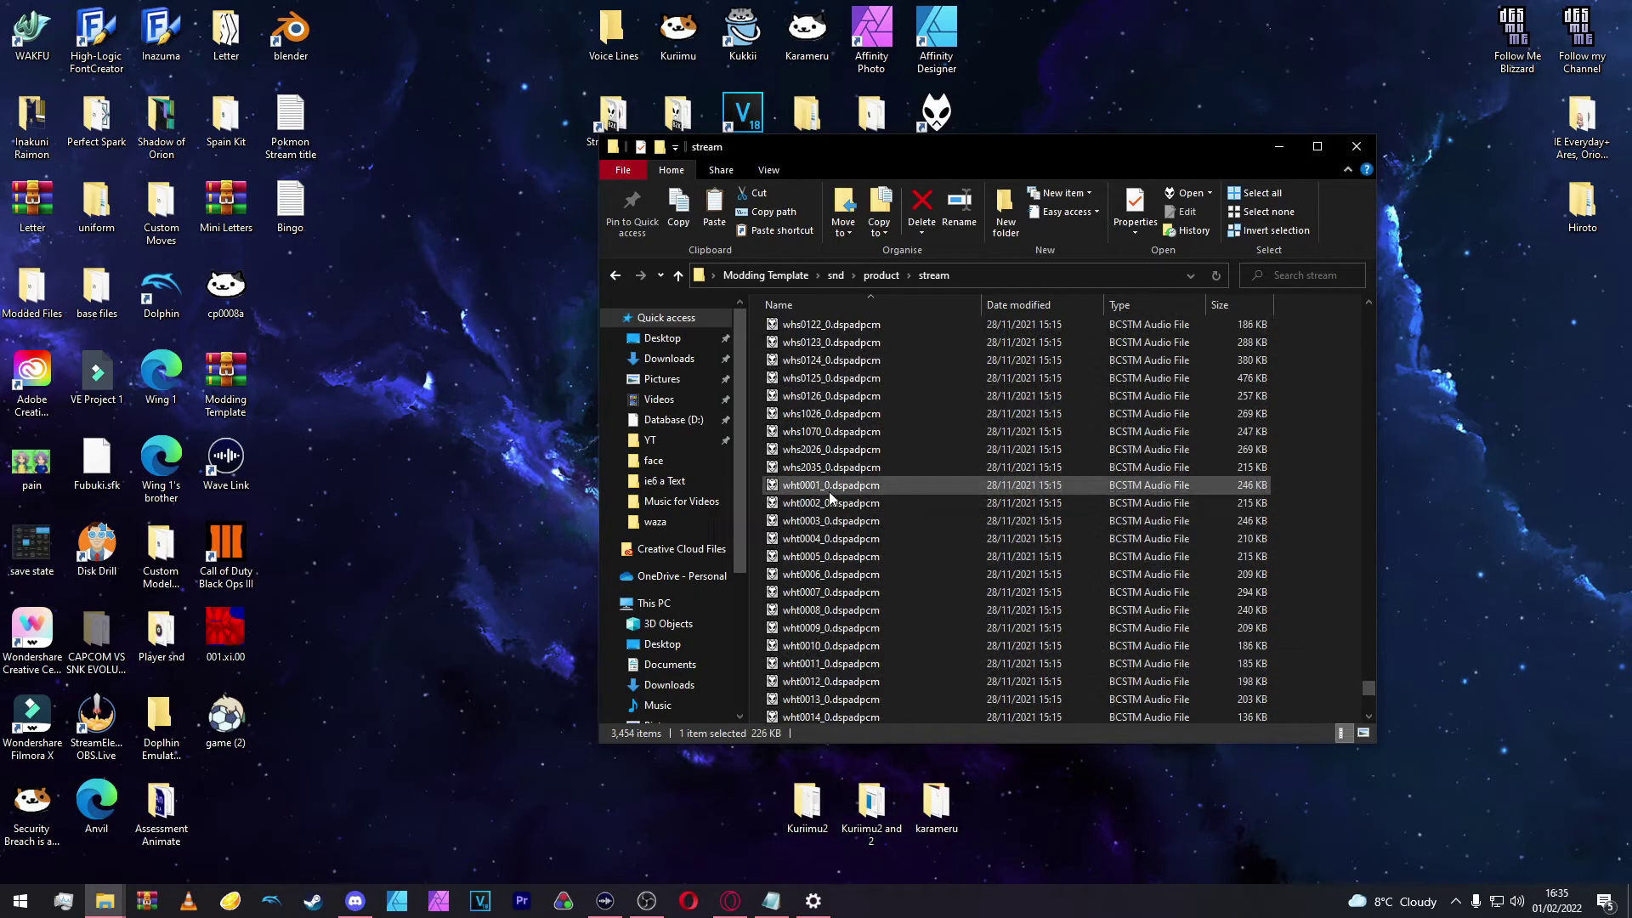
{"action": "scroll", "coordinate": [881, 379], "scroll_direction": "up", "scroll_amount": 17}
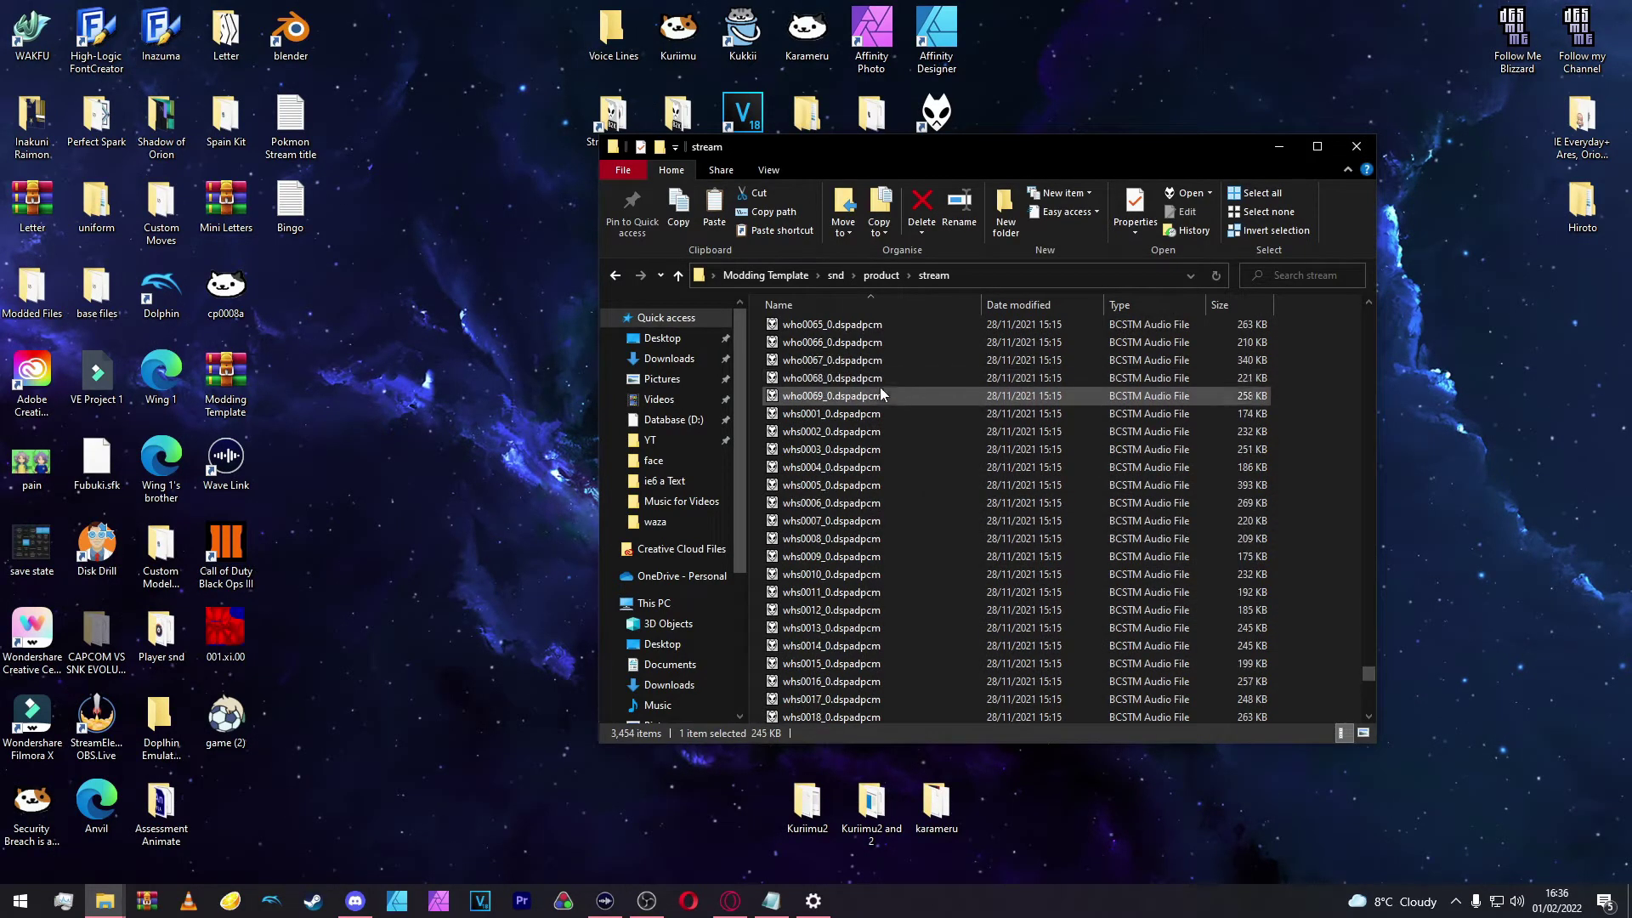
{"action": "left_click", "coordinate": [787, 418]}
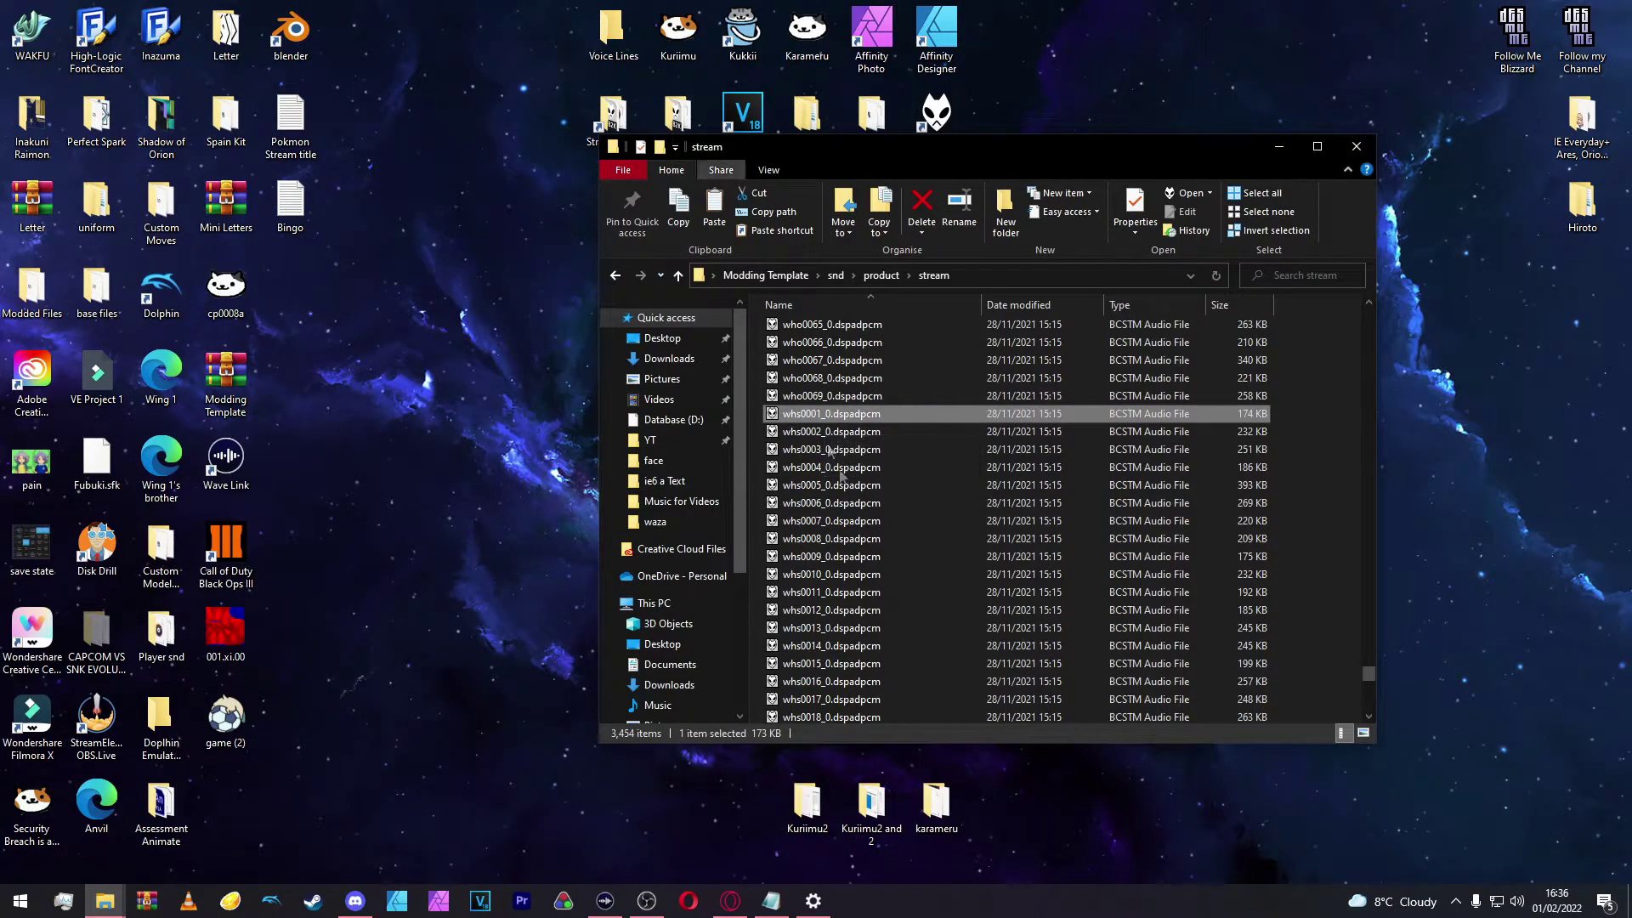
Step: Paste whs0001_0.dspadpcm into Voice Lines and open it in foobar2000
{"action": "double_click", "coordinate": [611, 30]}
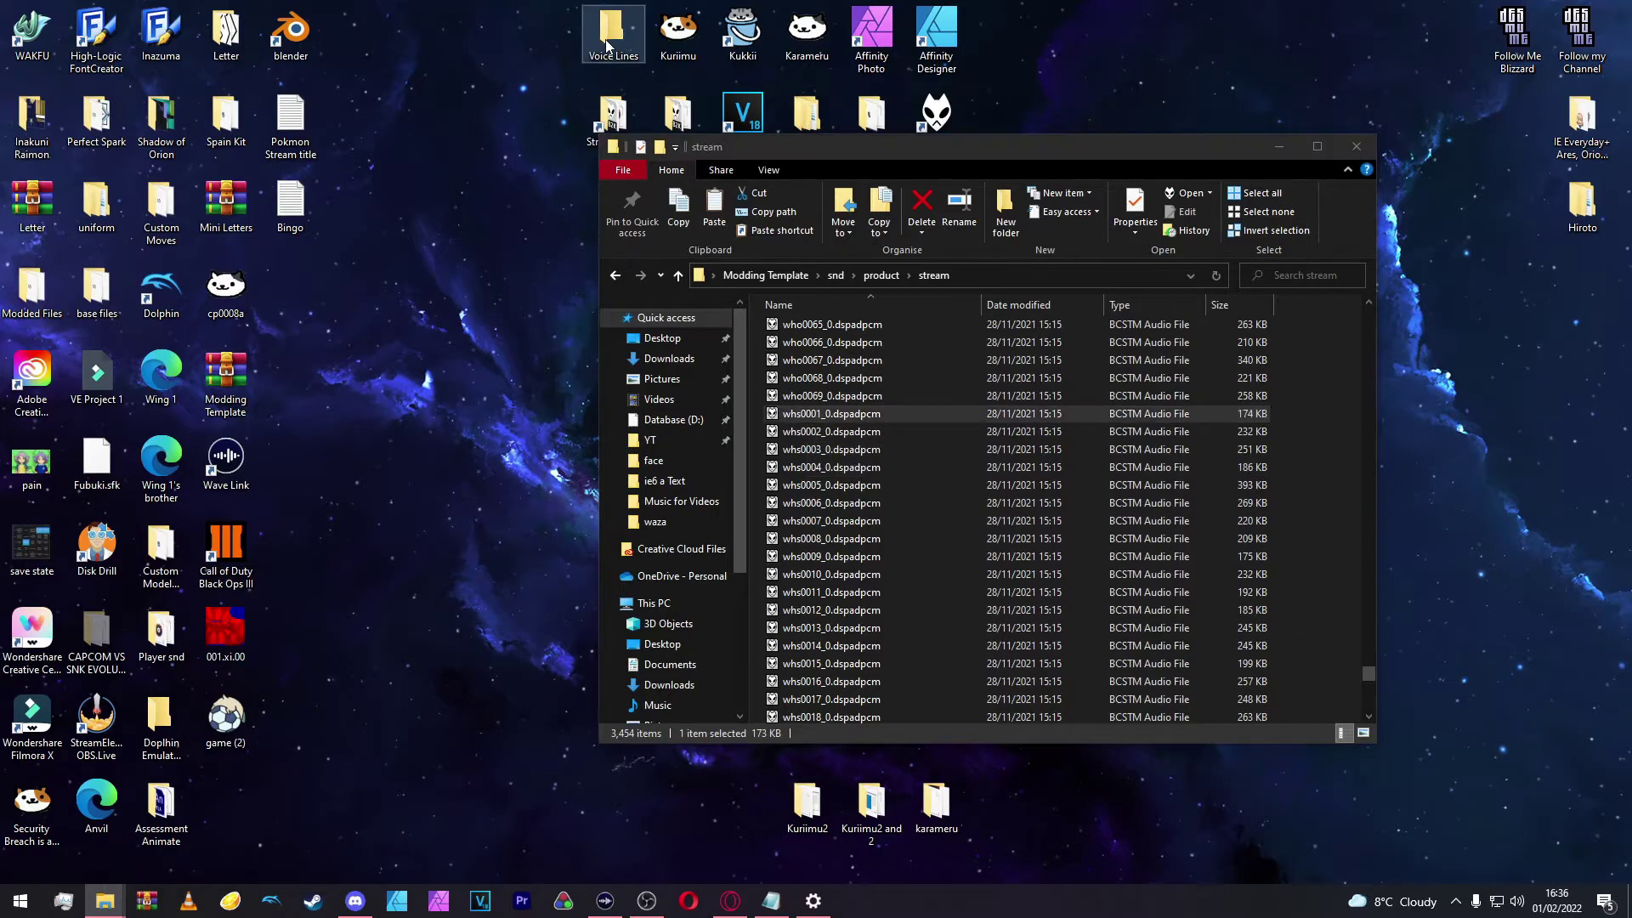
{"action": "key", "text": "ctrl+v"}
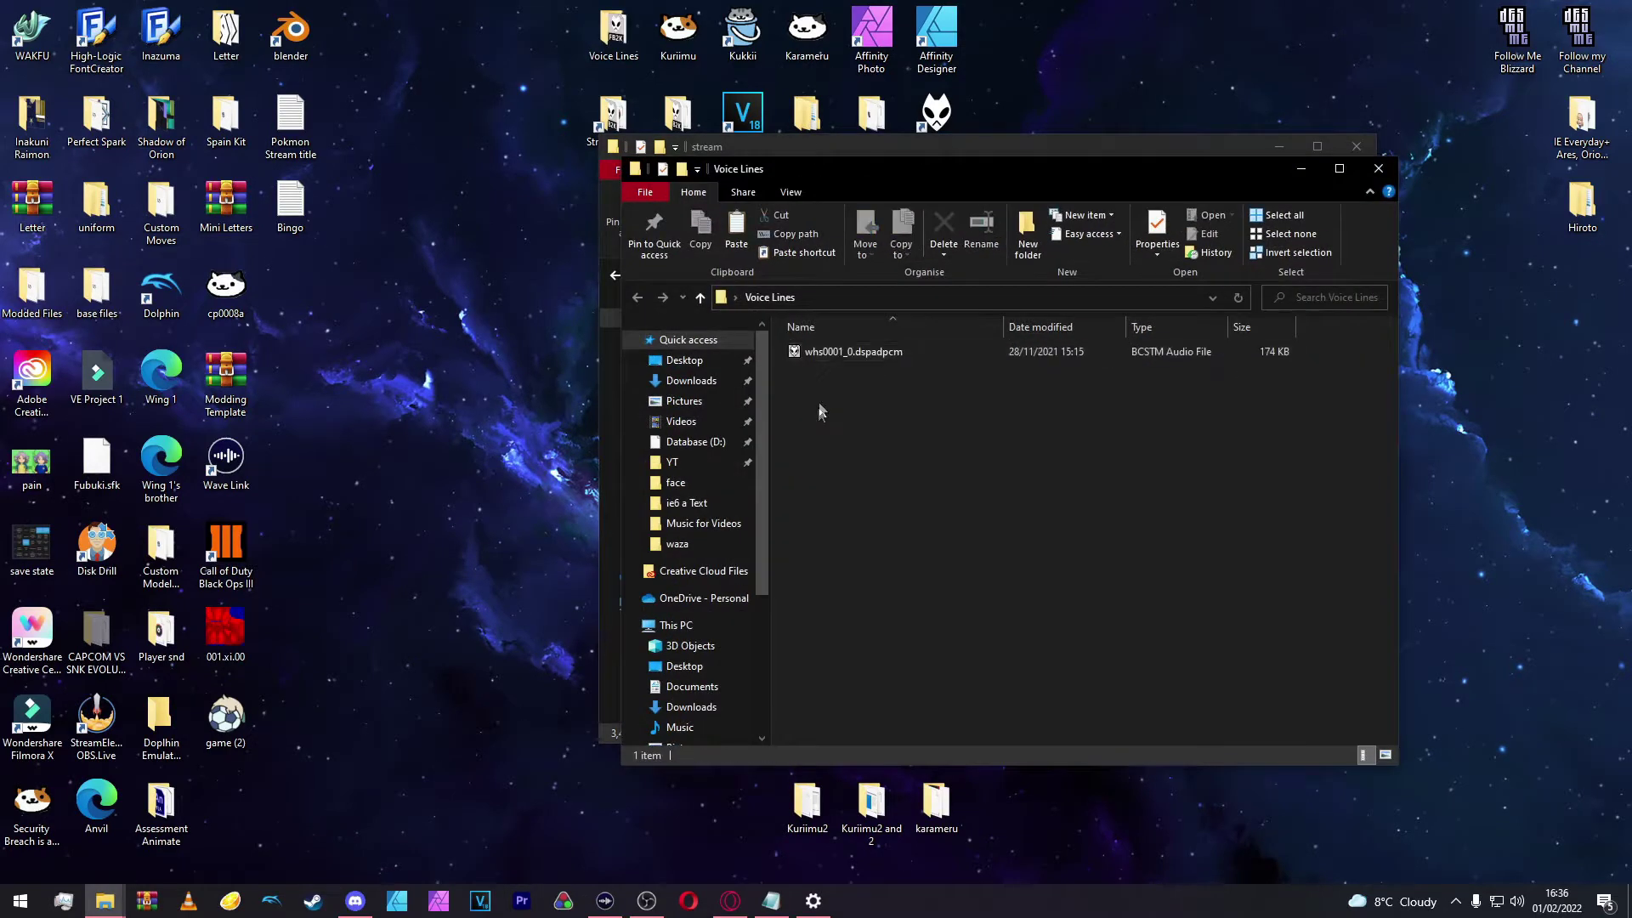
{"action": "double_click", "coordinate": [838, 351]}
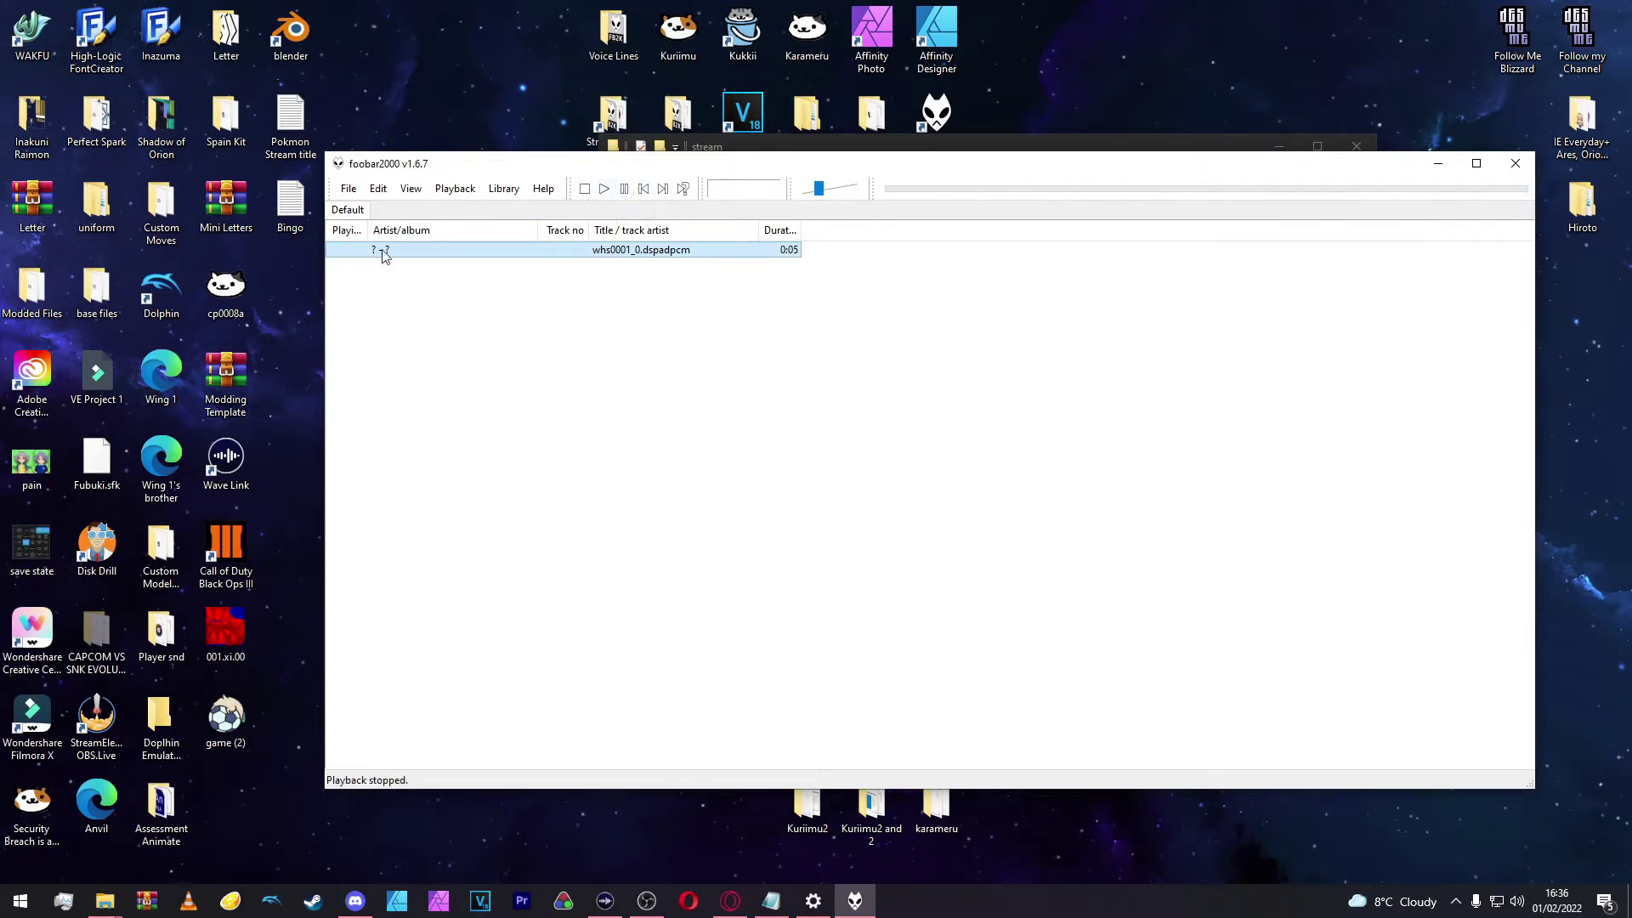
Step: Quick-convert the track to a WAV file named Fire Tornado, then close foobar2000
{"action": "right_click", "coordinate": [501, 255]}
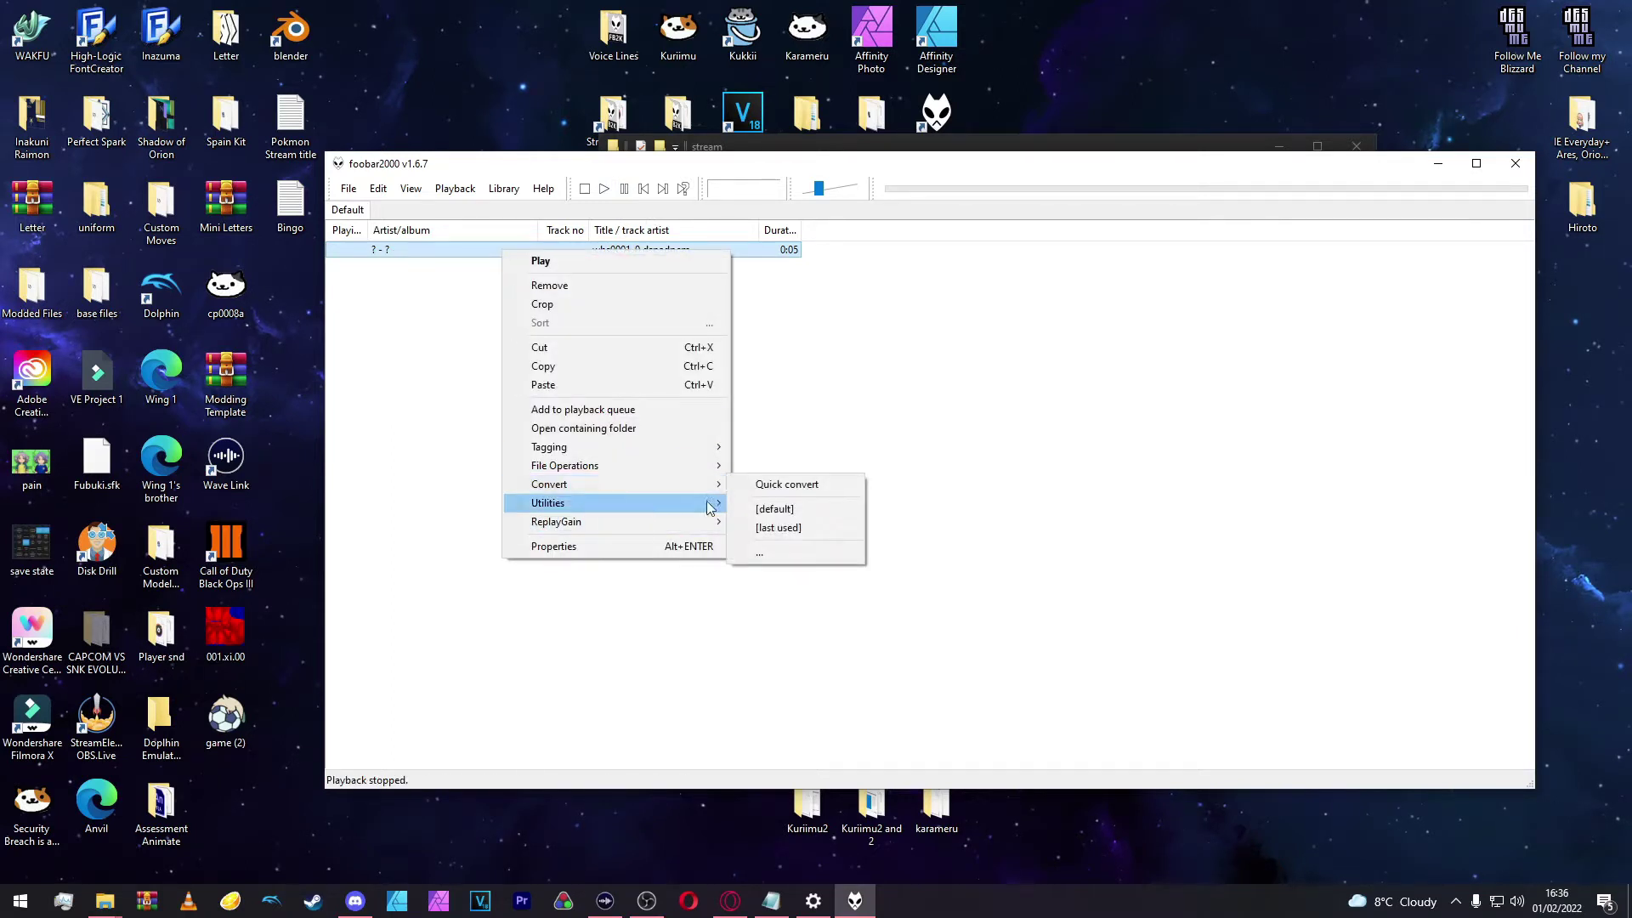
{"action": "left_click", "coordinate": [787, 486]}
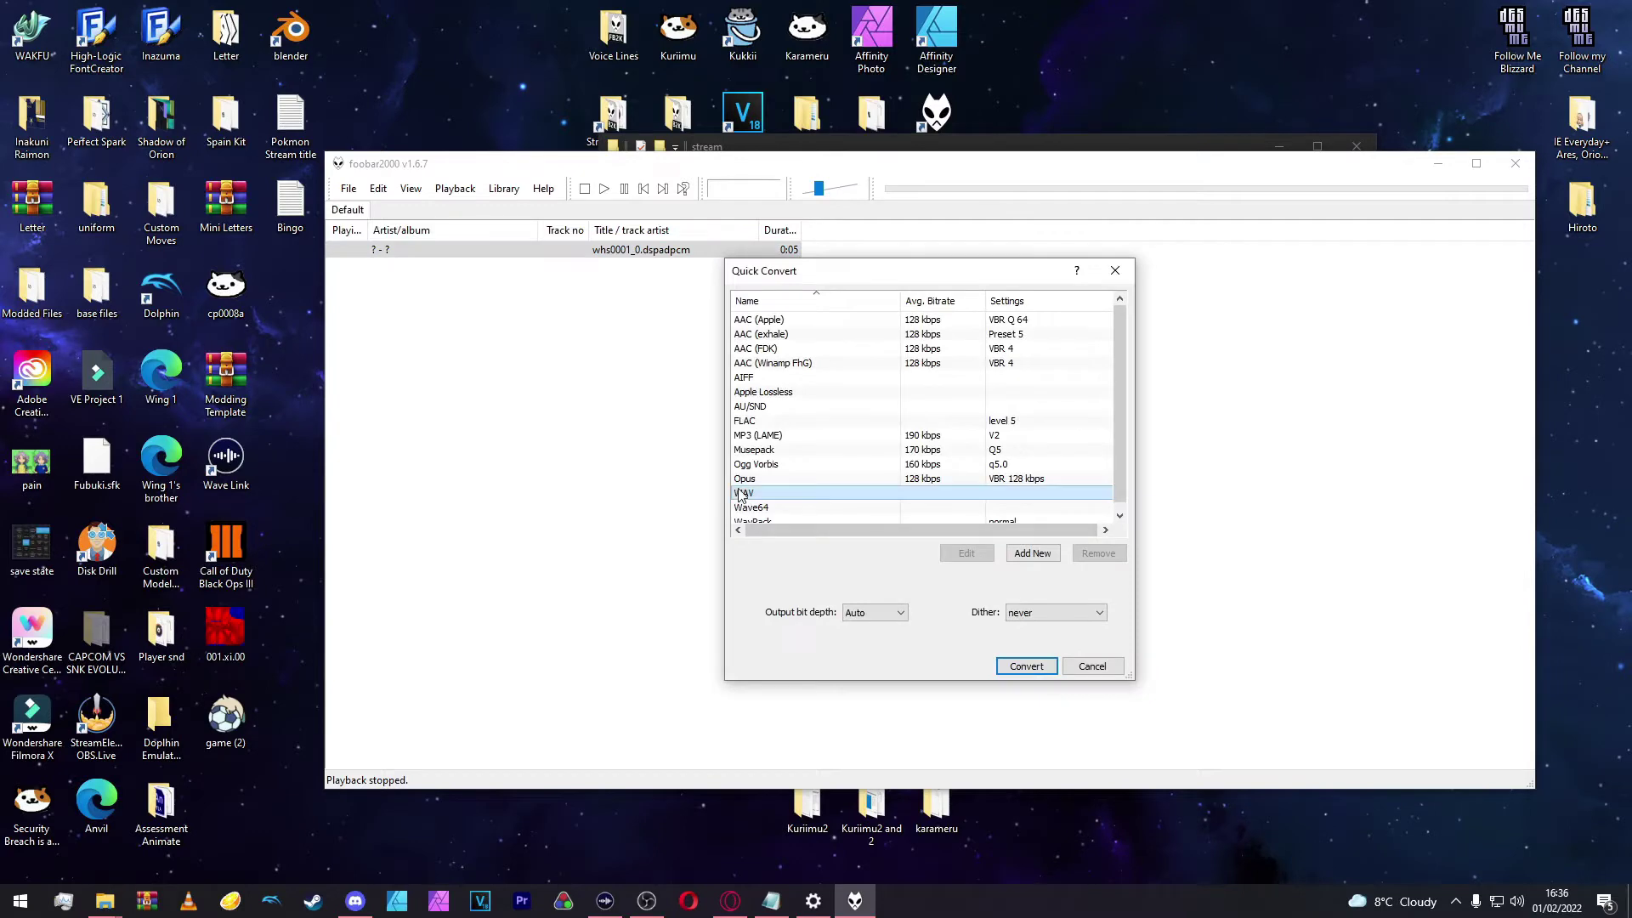
{"action": "left_click", "coordinate": [1043, 668]}
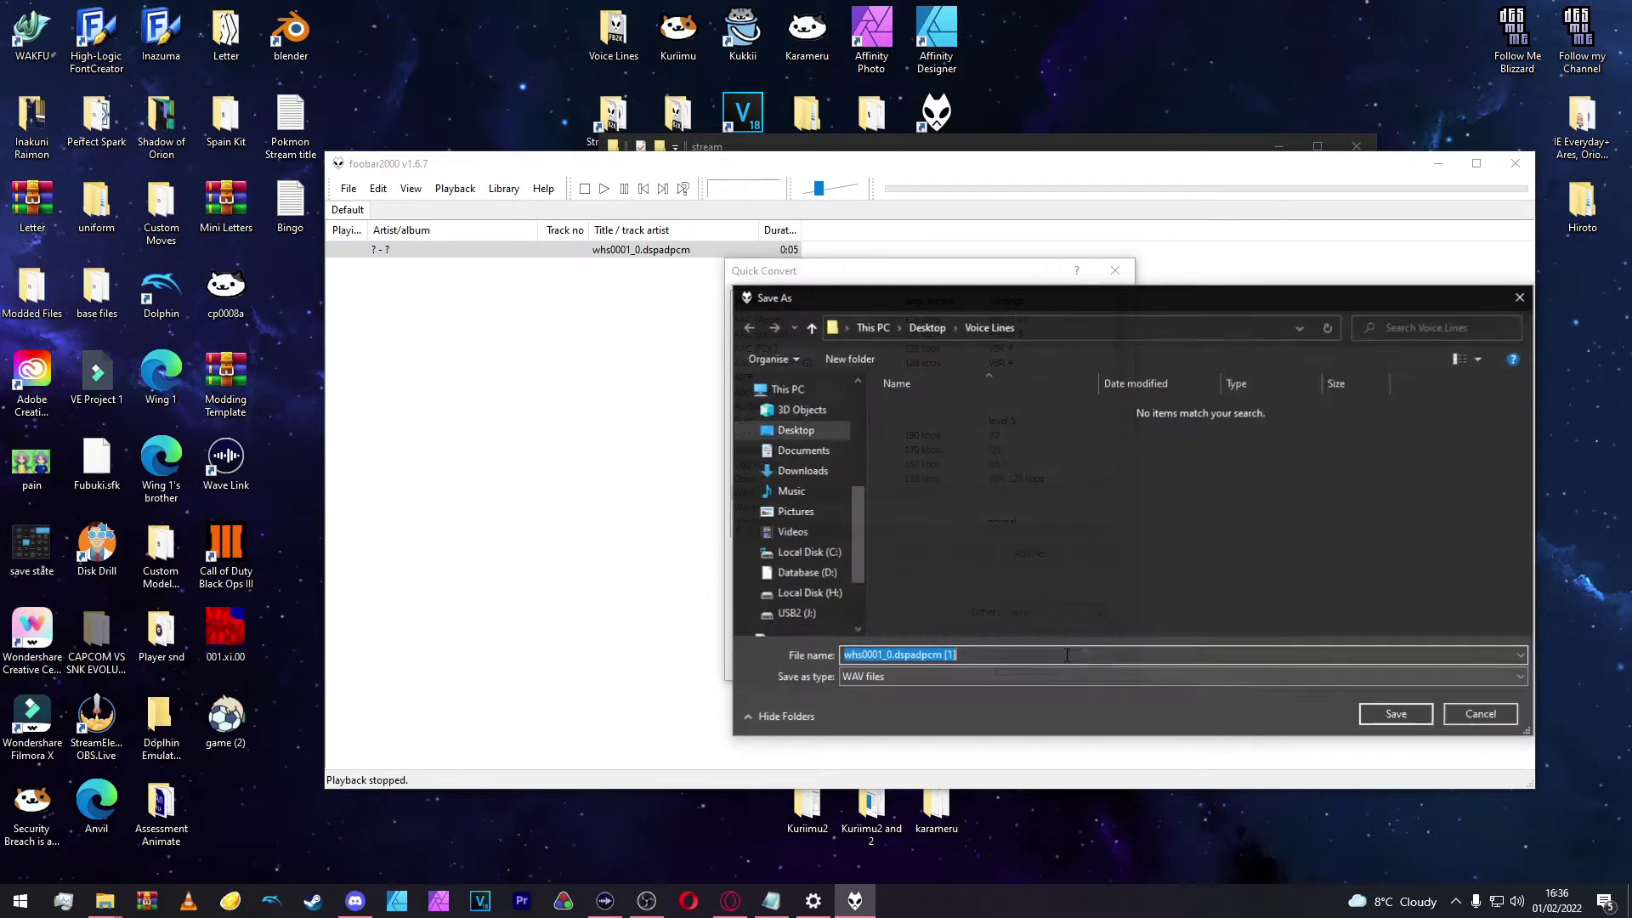
{"action": "type", "text": "Fire Tornado"}
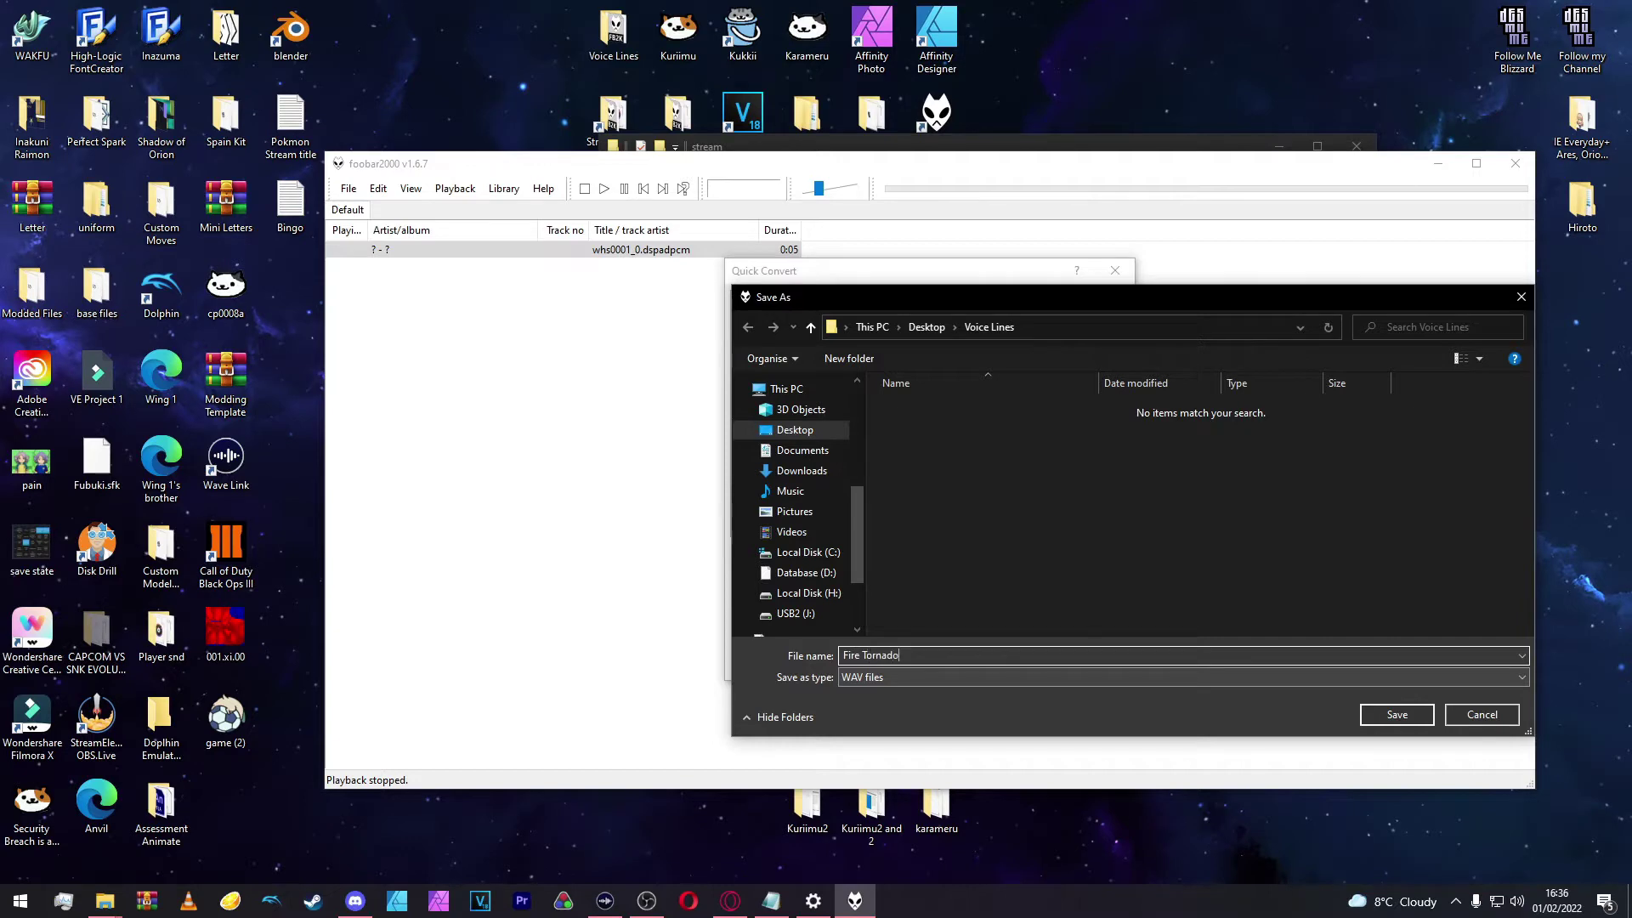
{"action": "key", "text": "Return"}
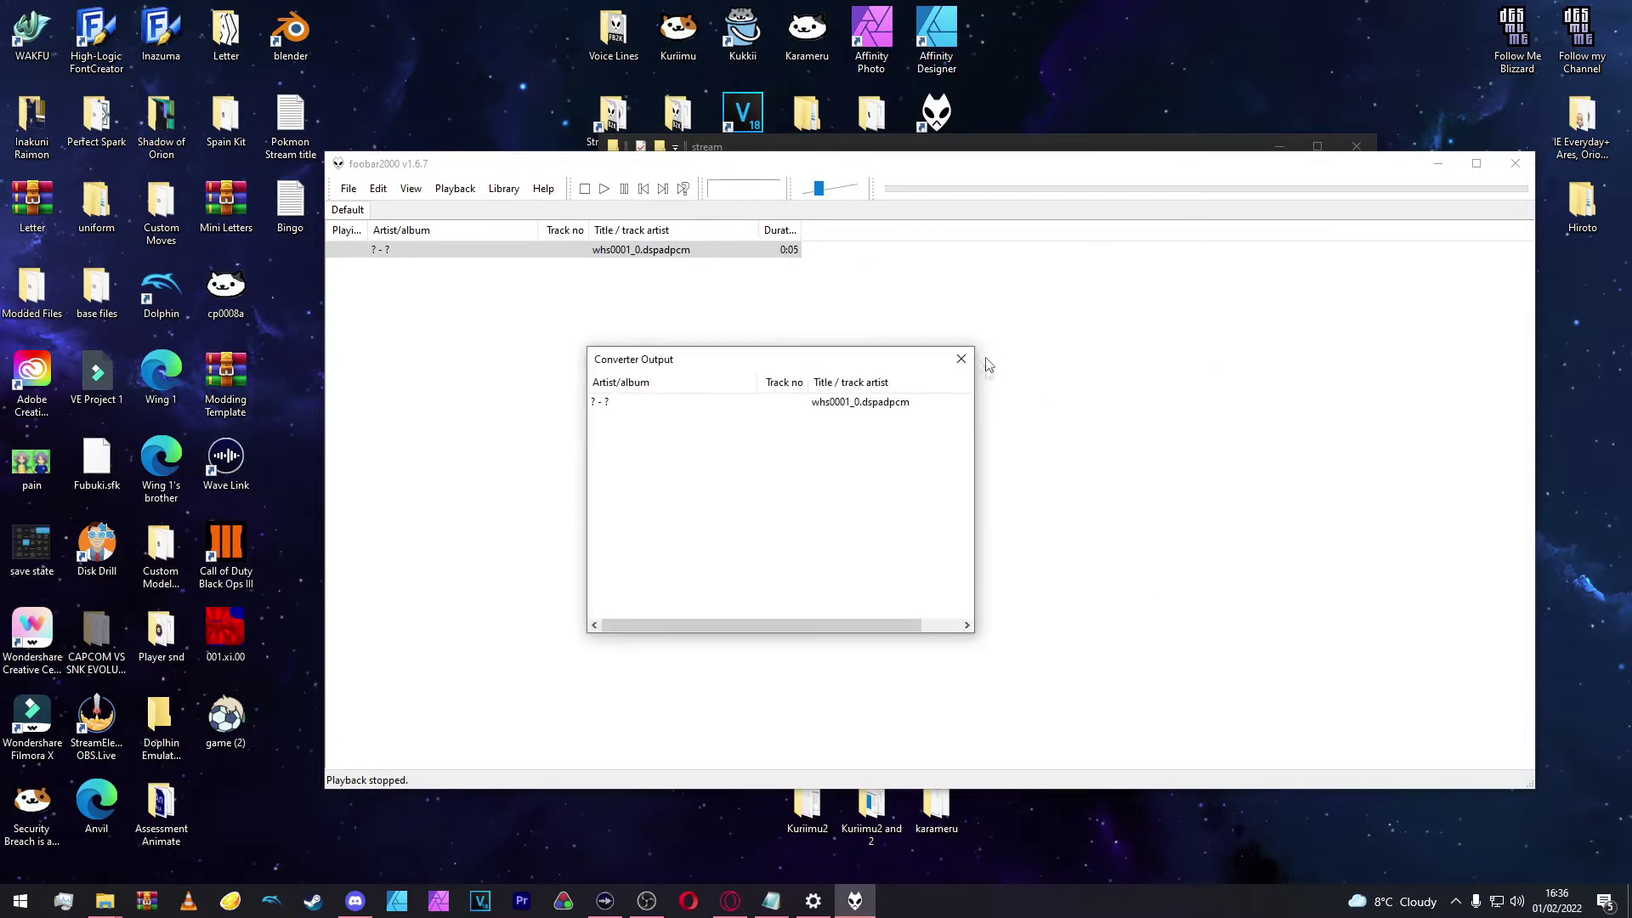
{"action": "left_click", "coordinate": [949, 366]}
{"action": "left_click", "coordinate": [1514, 163]}
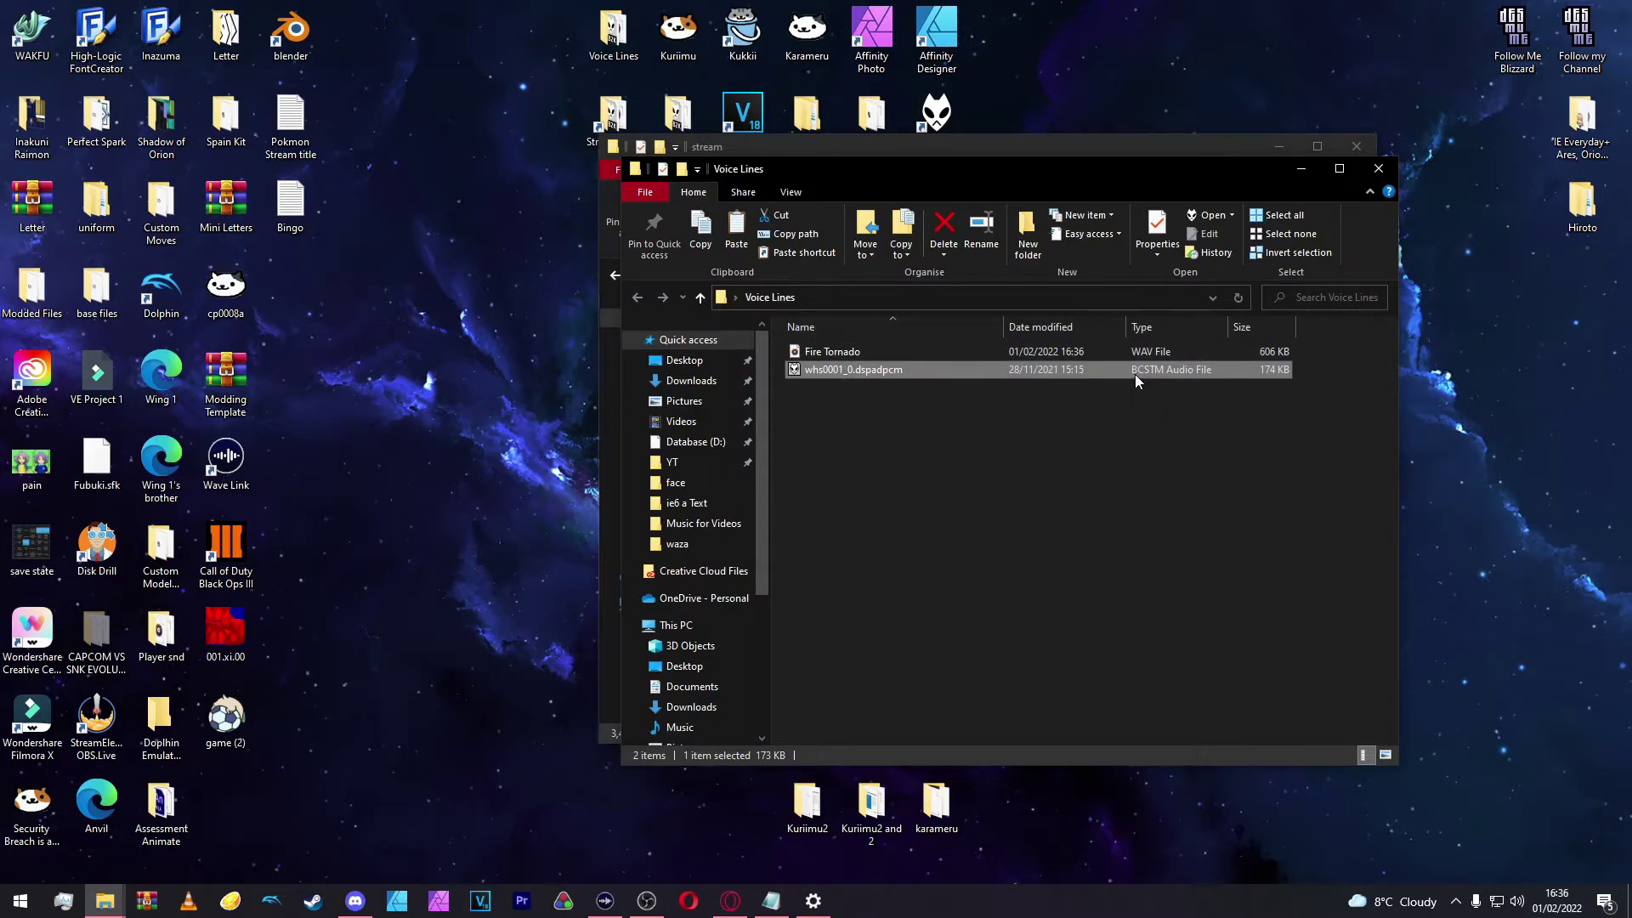
Step: Close the Voice Lines window and minimize the stream folder window
{"action": "left_click", "coordinate": [966, 461]}
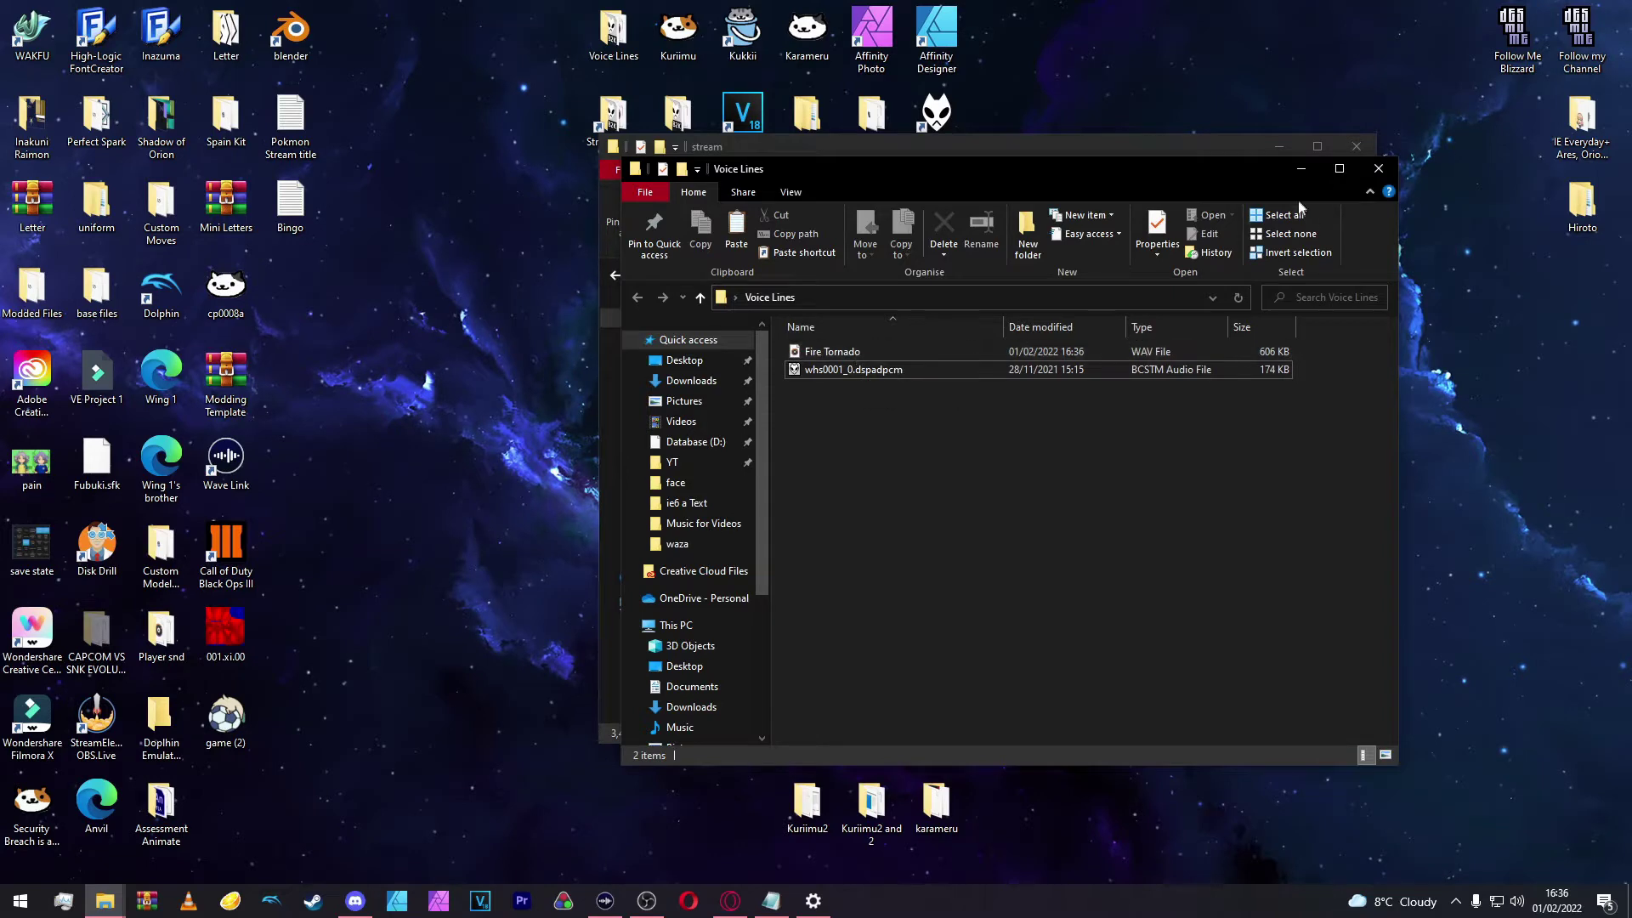
{"action": "left_click", "coordinate": [1308, 179]}
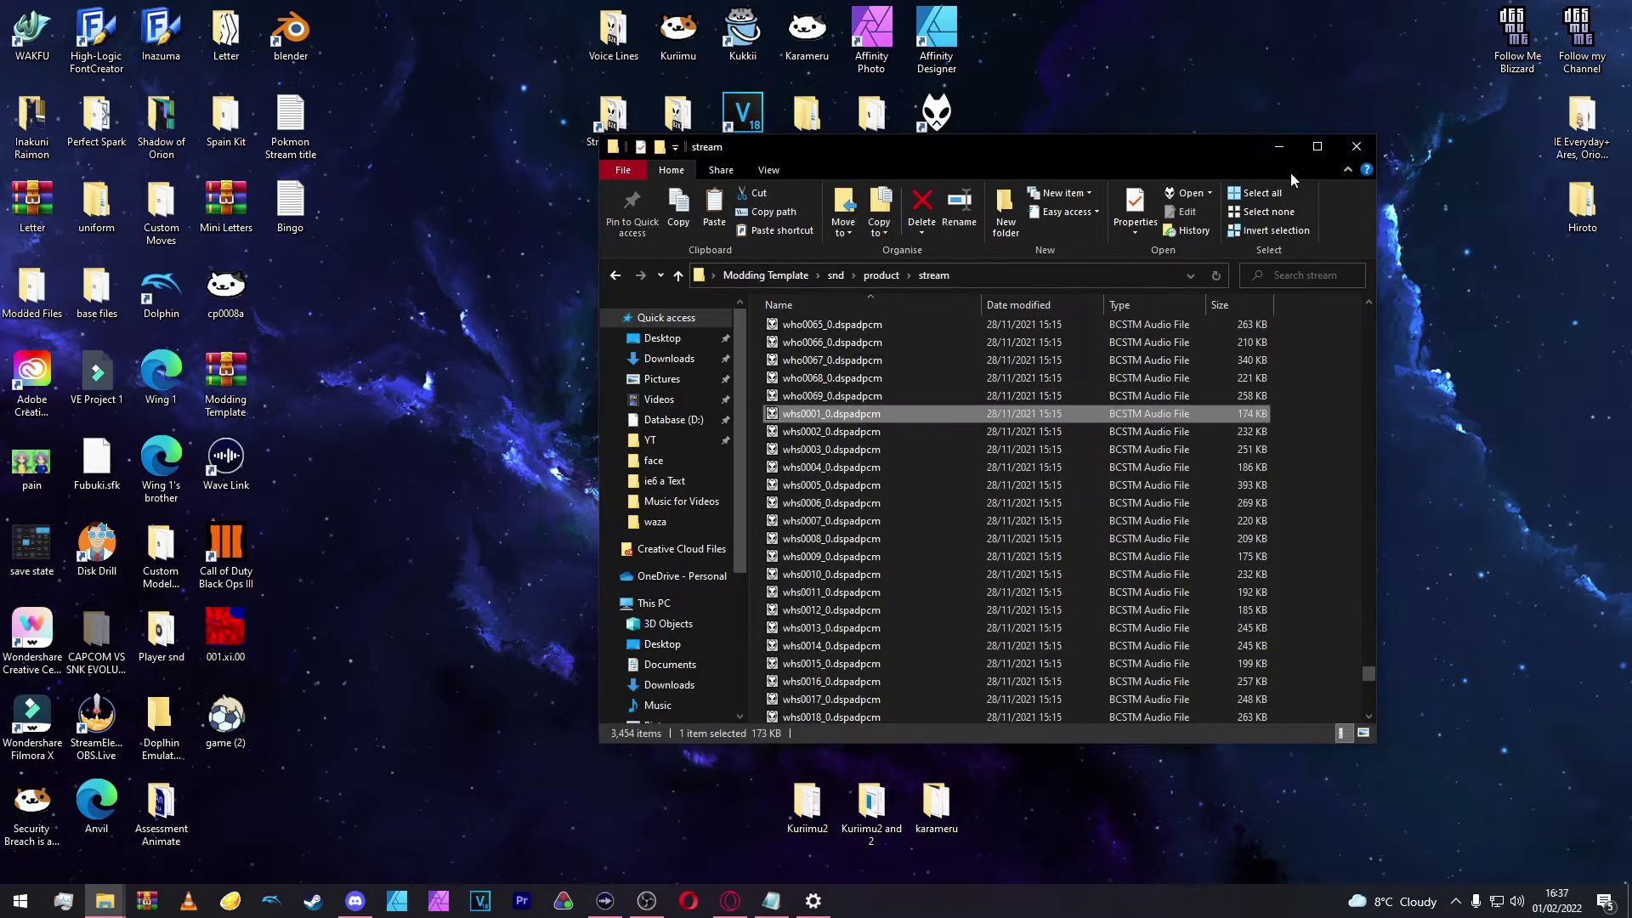
{"action": "left_click", "coordinate": [1275, 147]}
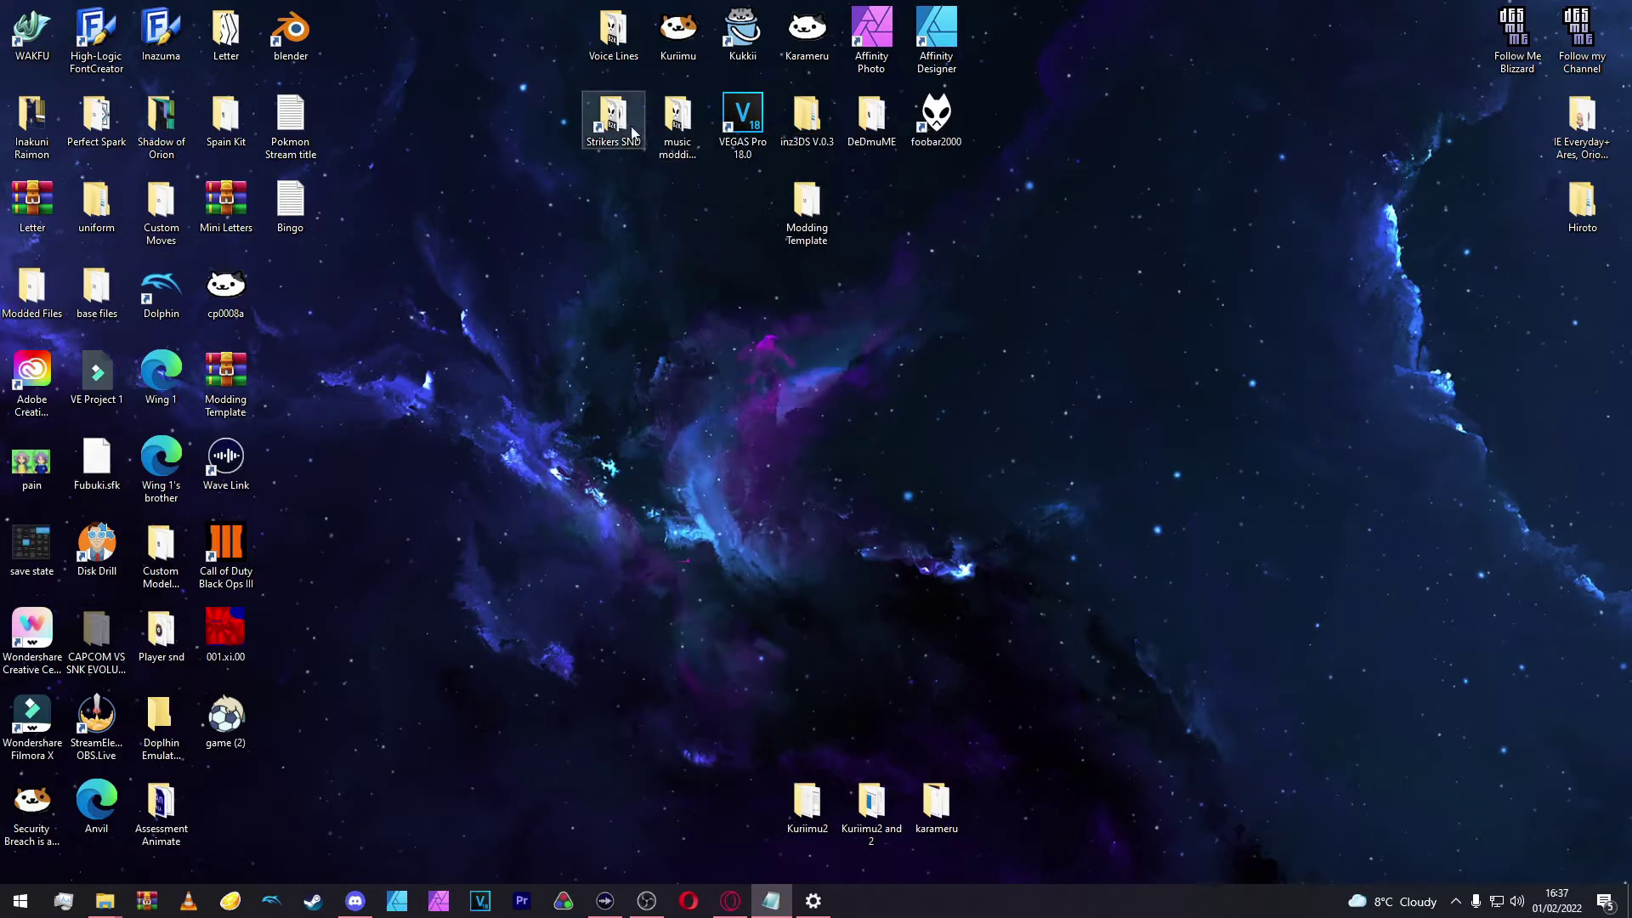
Step: Open the Strikers SND desktop folder and scroll through its BRSTM files
{"action": "left_click", "coordinate": [625, 136]}
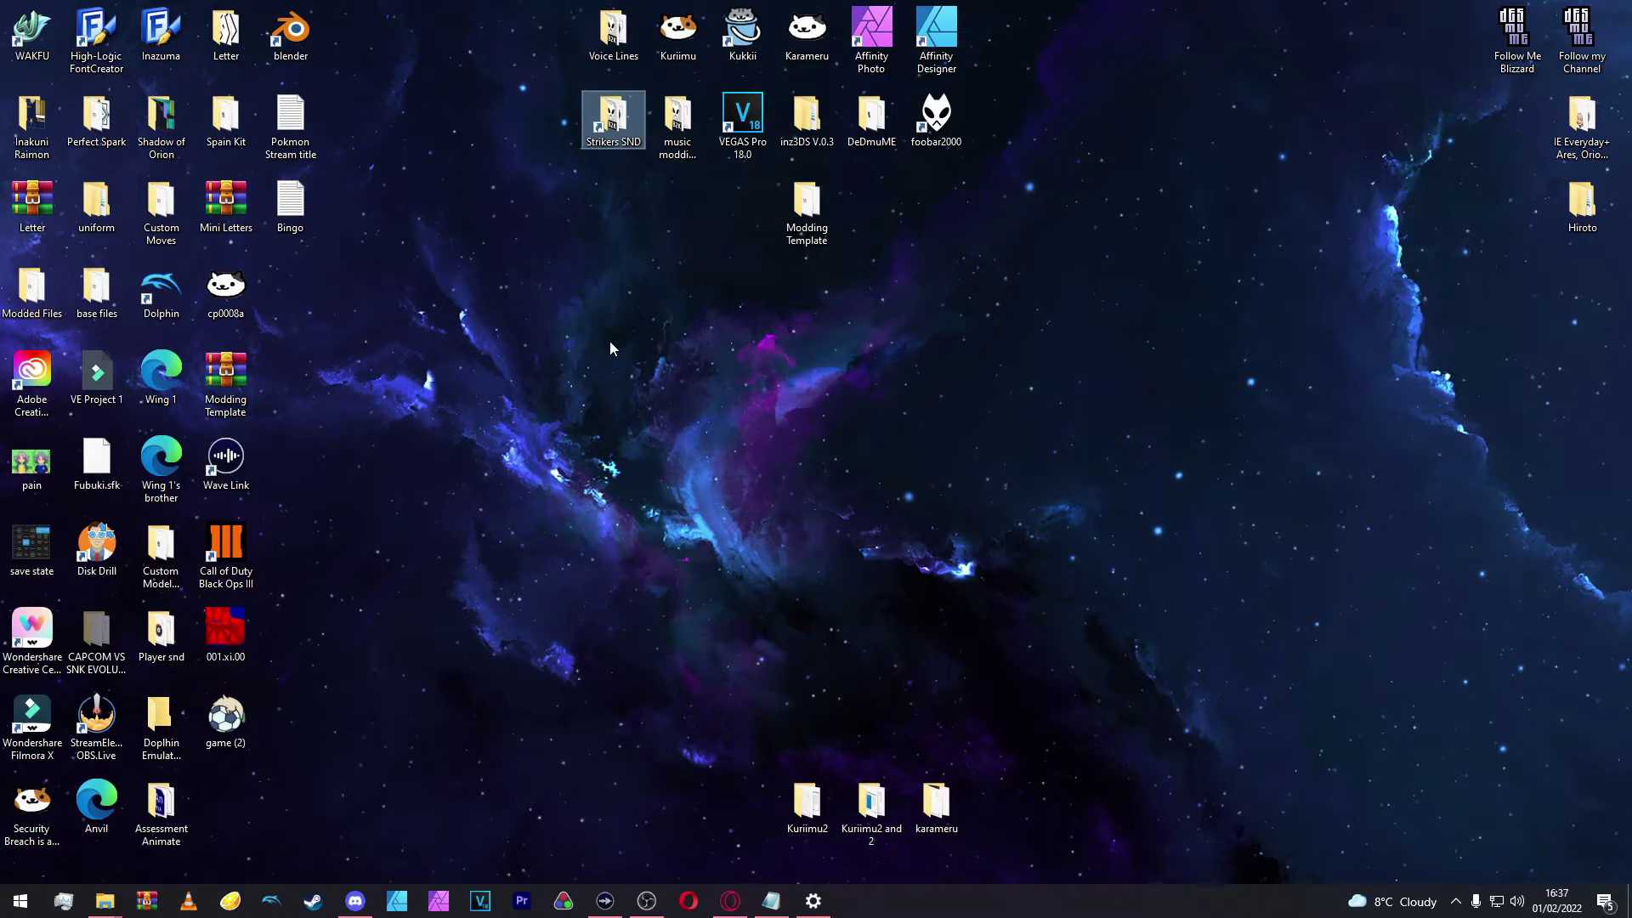
{"action": "double_click", "coordinate": [615, 121]}
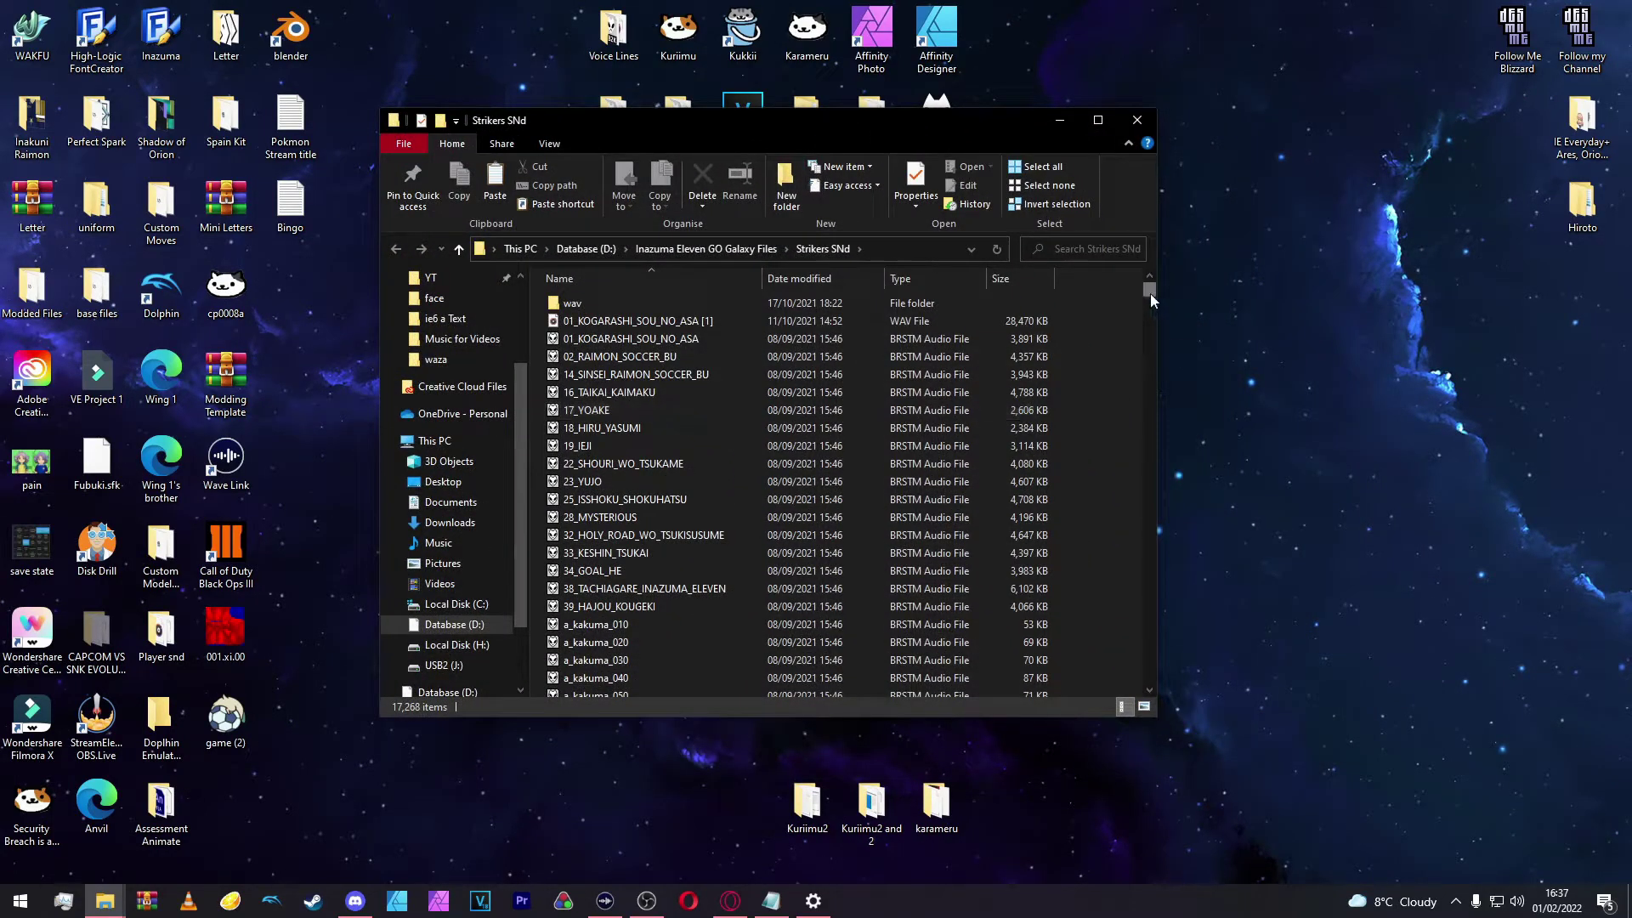
{"action": "left_click_drag", "start_coordinate": [1150, 294], "coordinate": [1163, 613]}
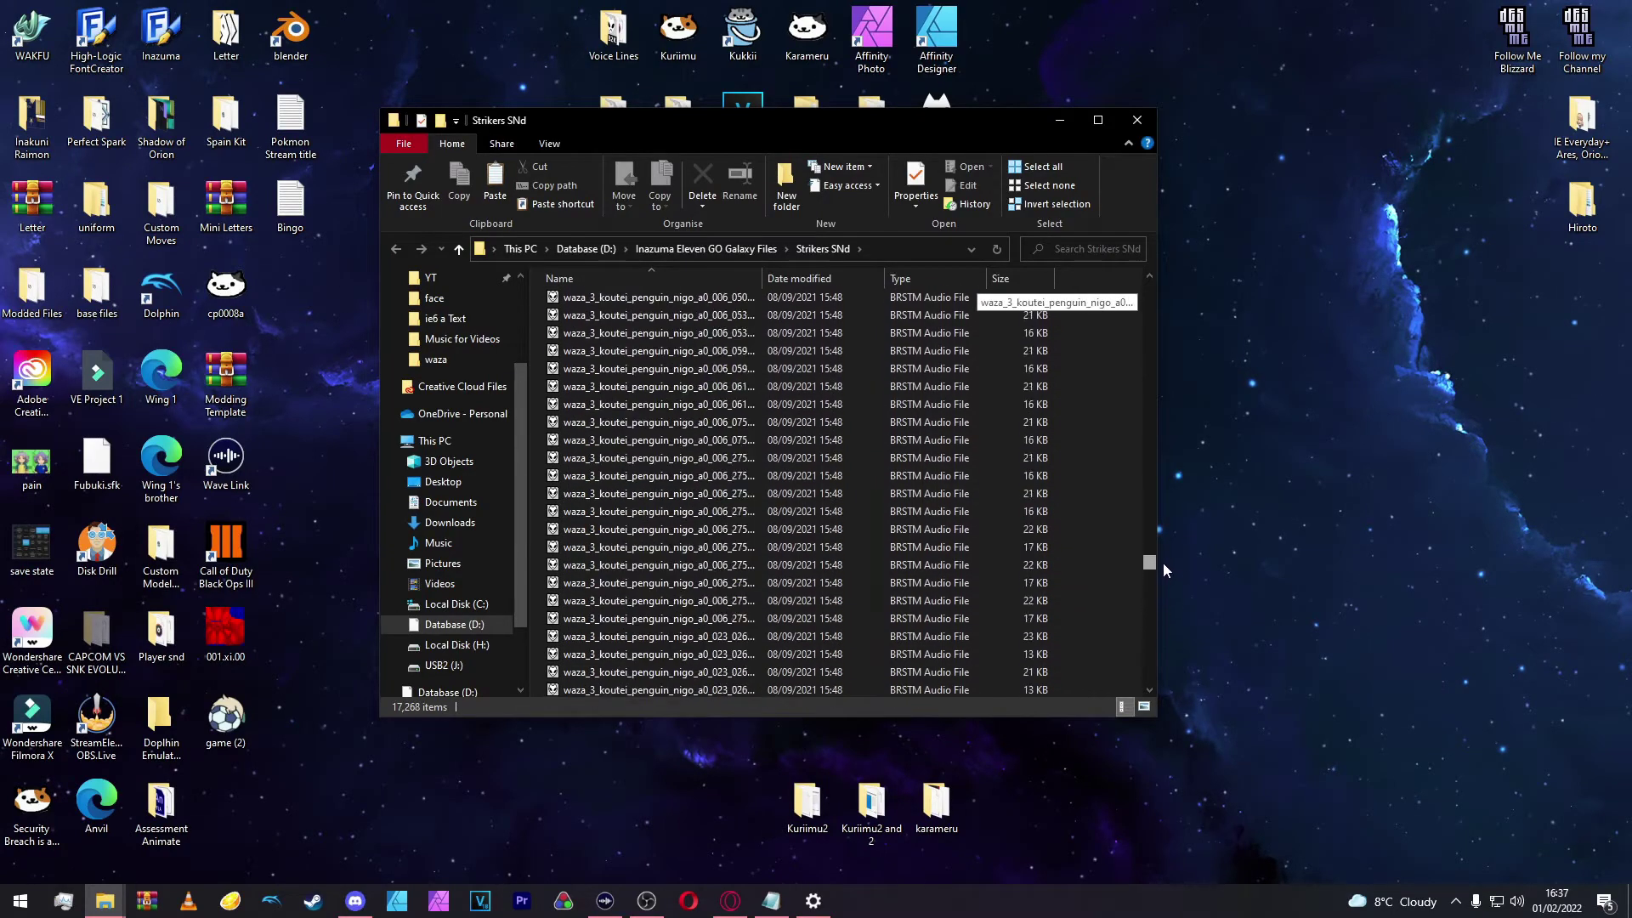
{"action": "left_click_drag", "start_coordinate": [1162, 562], "coordinate": [1155, 291]}
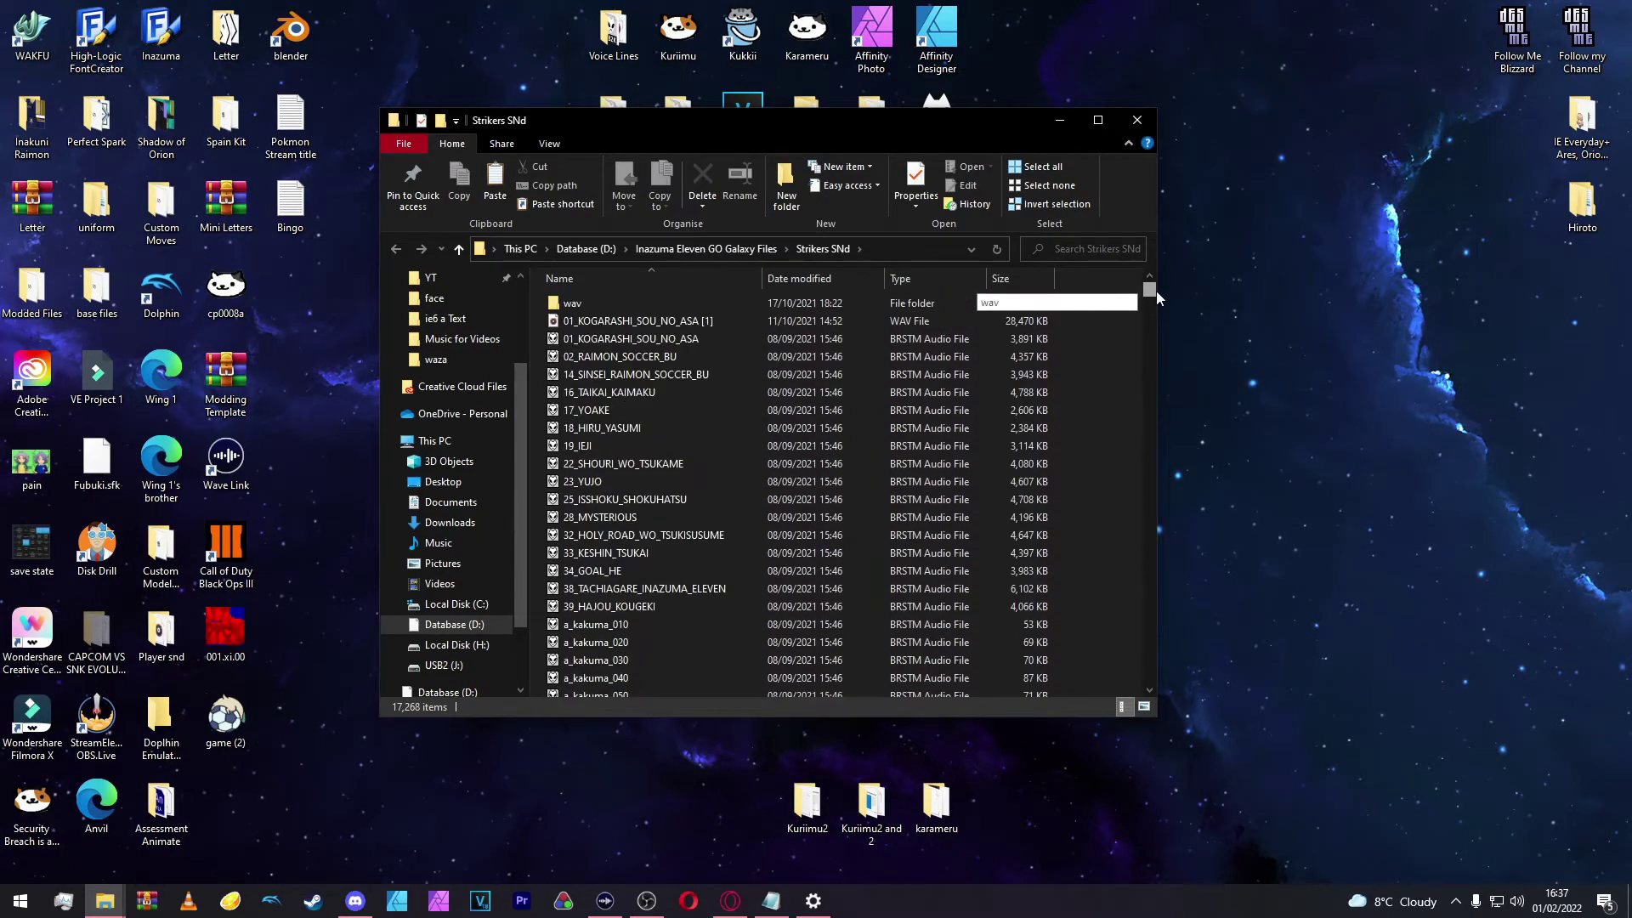
Step: Open the wav subfolder and scroll through its waza and w_nagumo sound files
{"action": "double_click", "coordinate": [736, 299]}
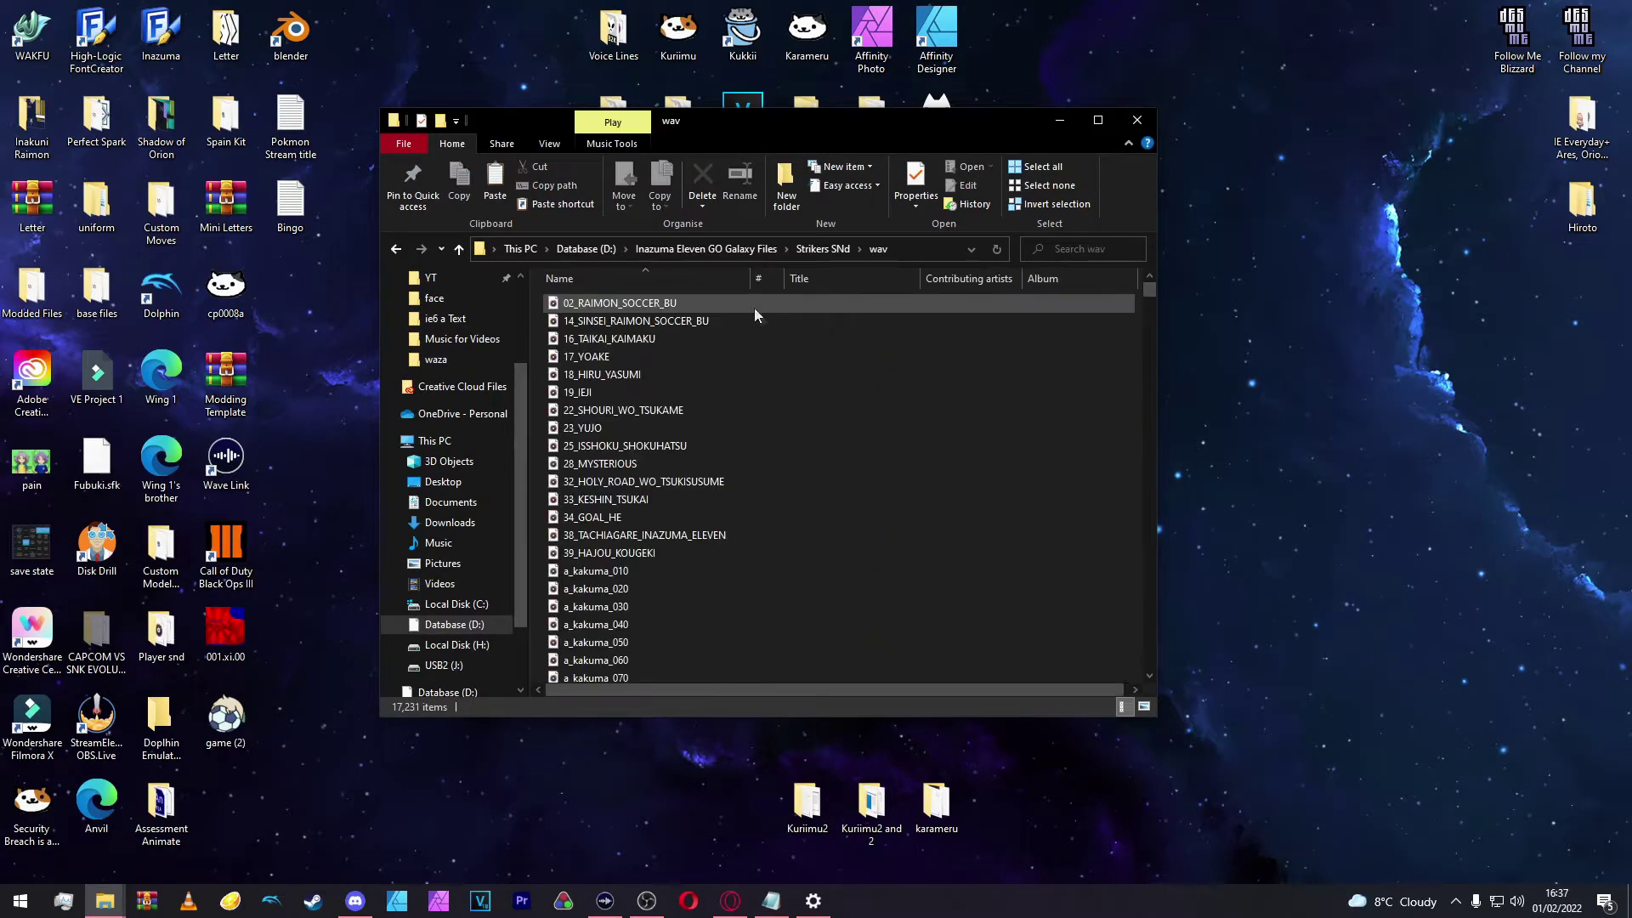
{"action": "scroll", "coordinate": [765, 357], "scroll_direction": "down", "scroll_amount": 20}
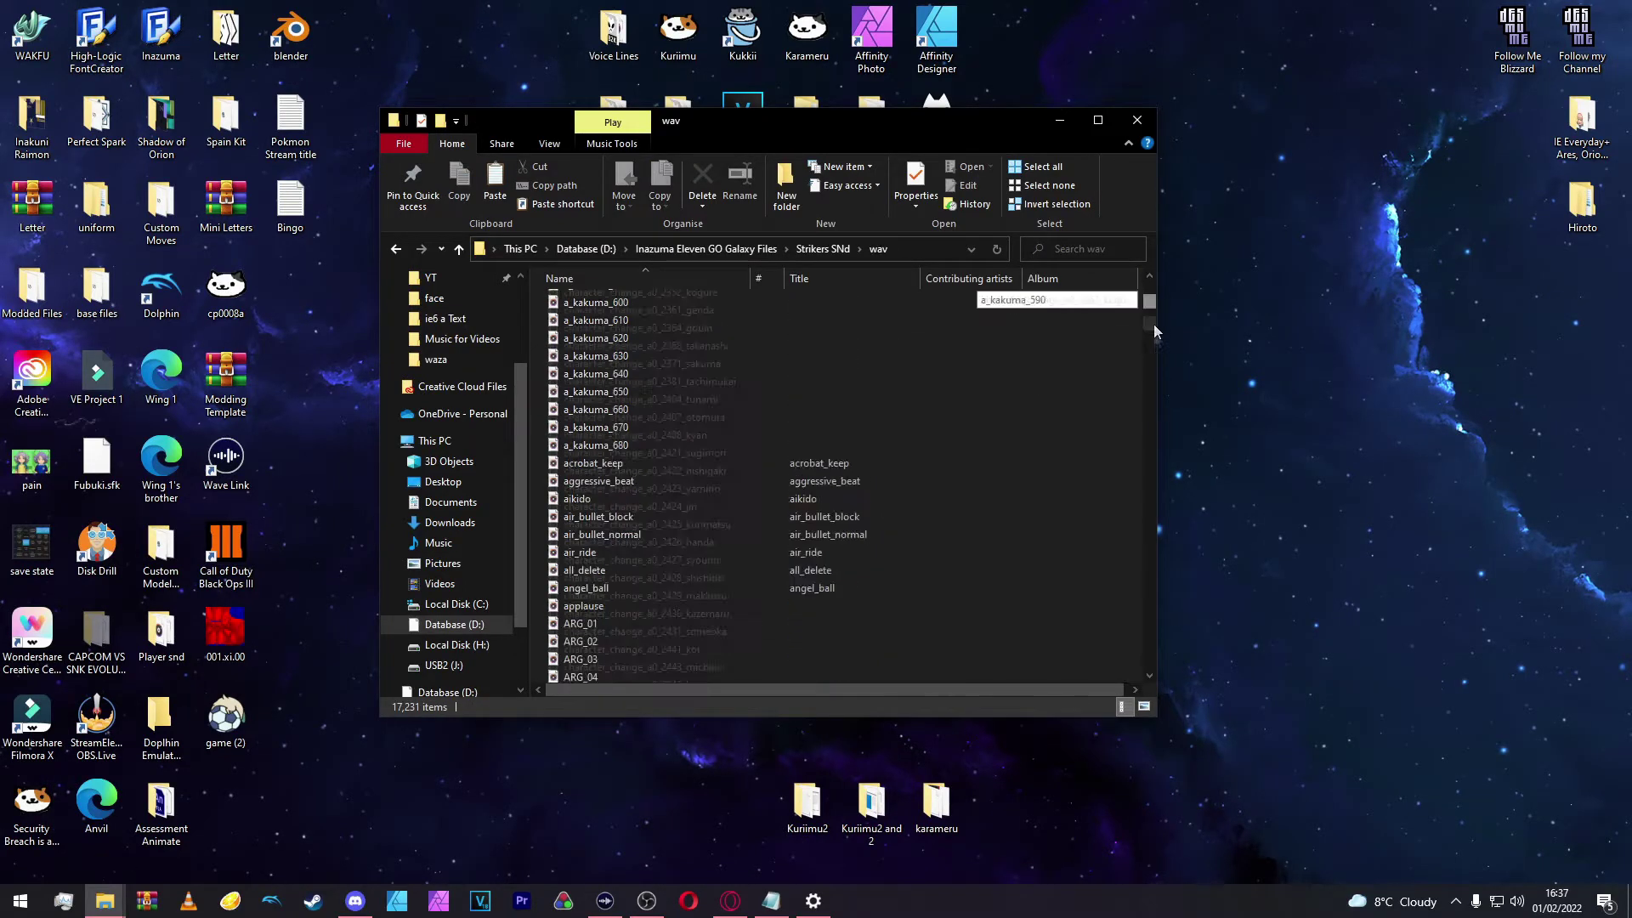
{"action": "left_click_drag", "start_coordinate": [1154, 330], "coordinate": [1160, 518]}
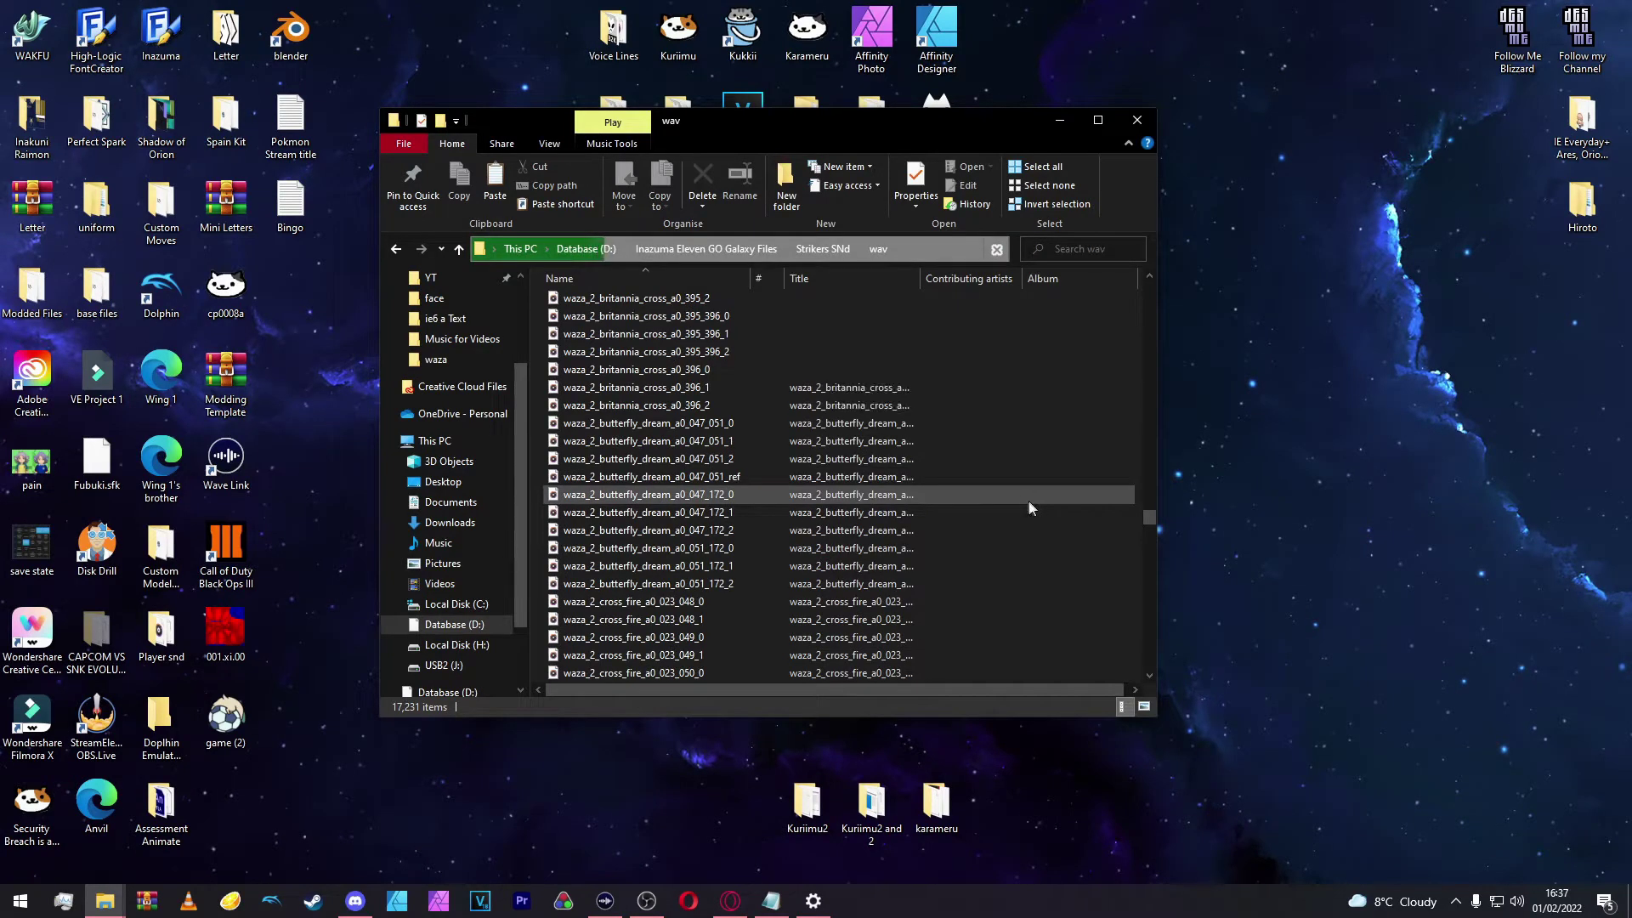
{"action": "scroll", "coordinate": [570, 476], "scroll_direction": "up", "scroll_amount": 6}
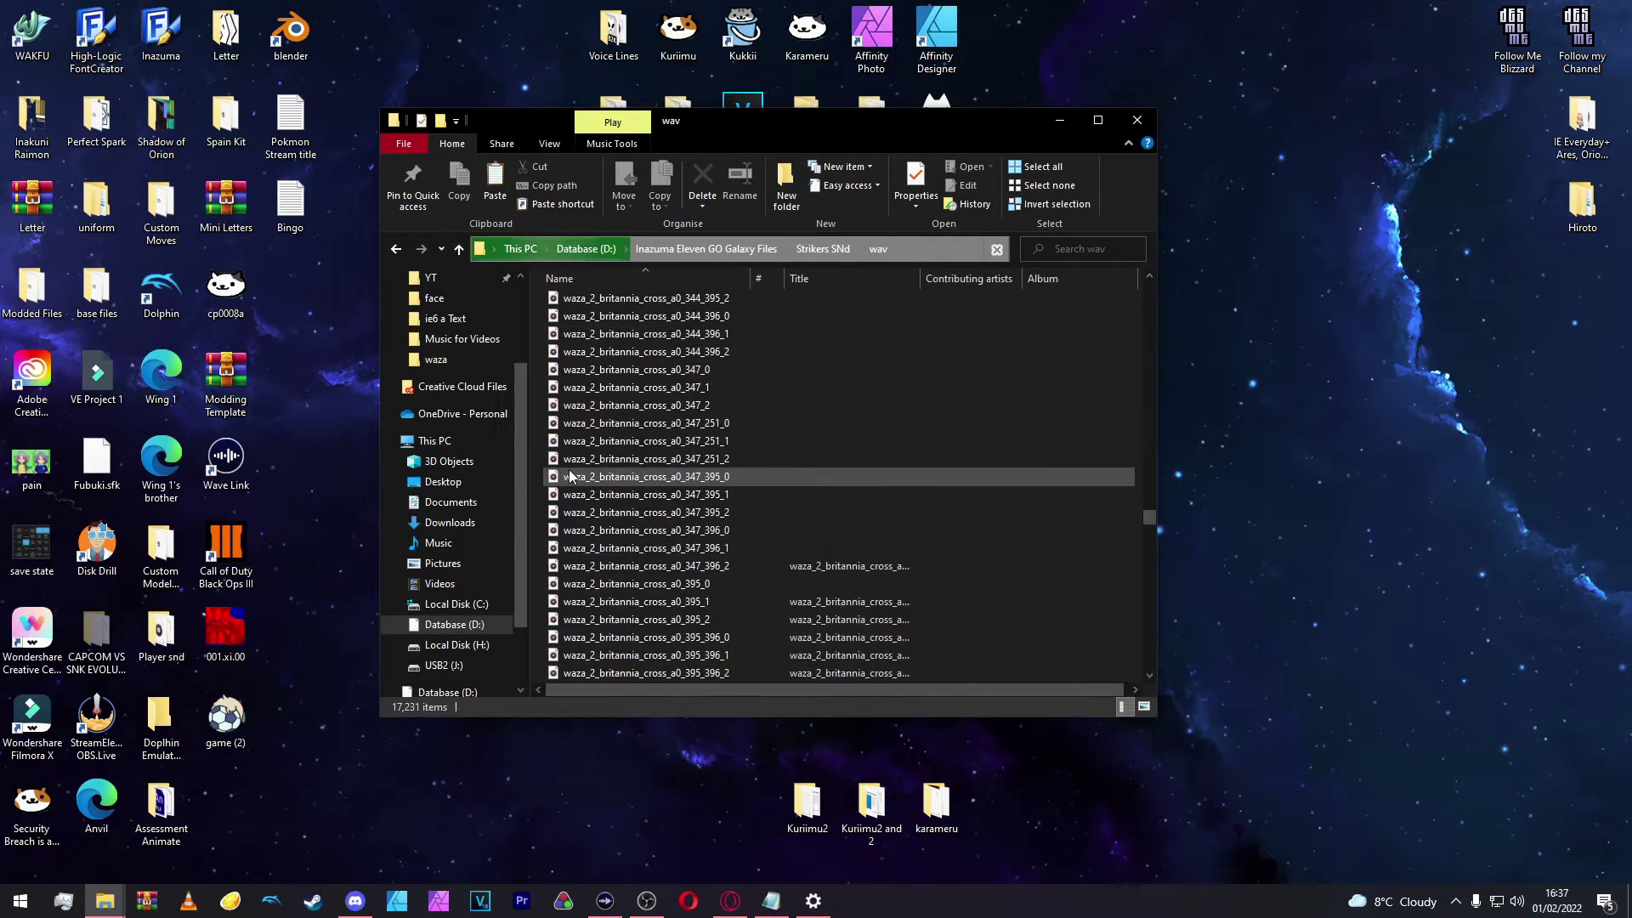
{"action": "mouse_move", "coordinate": [1149, 518]}
{"action": "left_mouse_down"}
{"action": "mouse_move", "coordinate": [1149, 556]}
{"action": "mouse_move", "coordinate": [1141, 483]}
{"action": "mouse_move", "coordinate": [1144, 511]}
{"action": "left_mouse_up"}
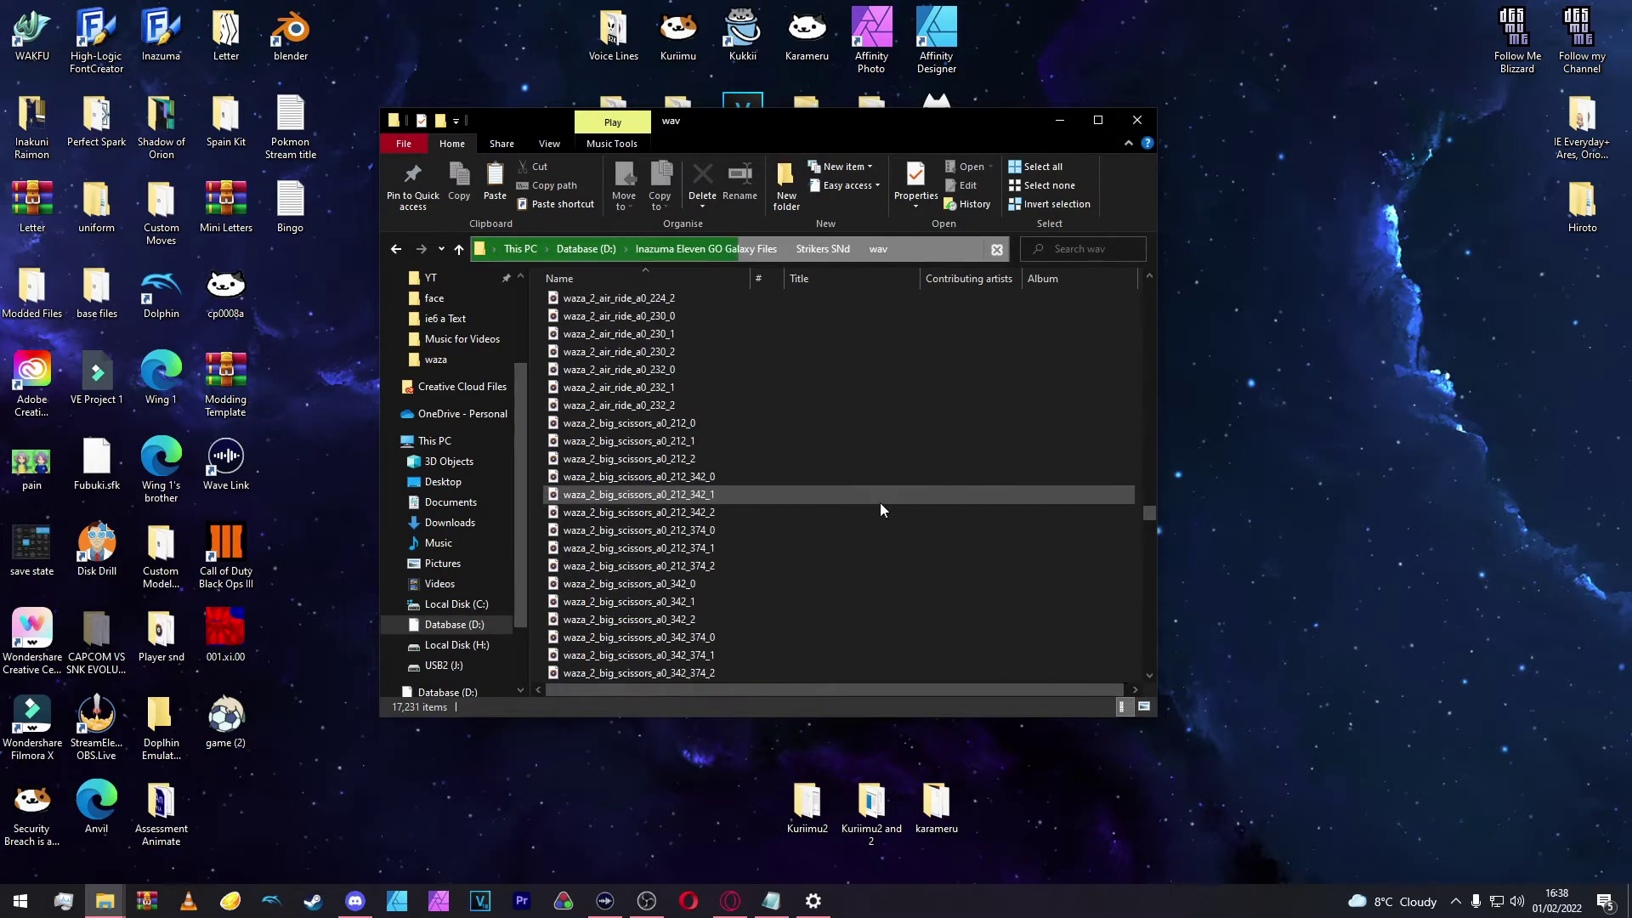
{"action": "scroll", "coordinate": [879, 502], "scroll_direction": "up", "scroll_amount": 3}
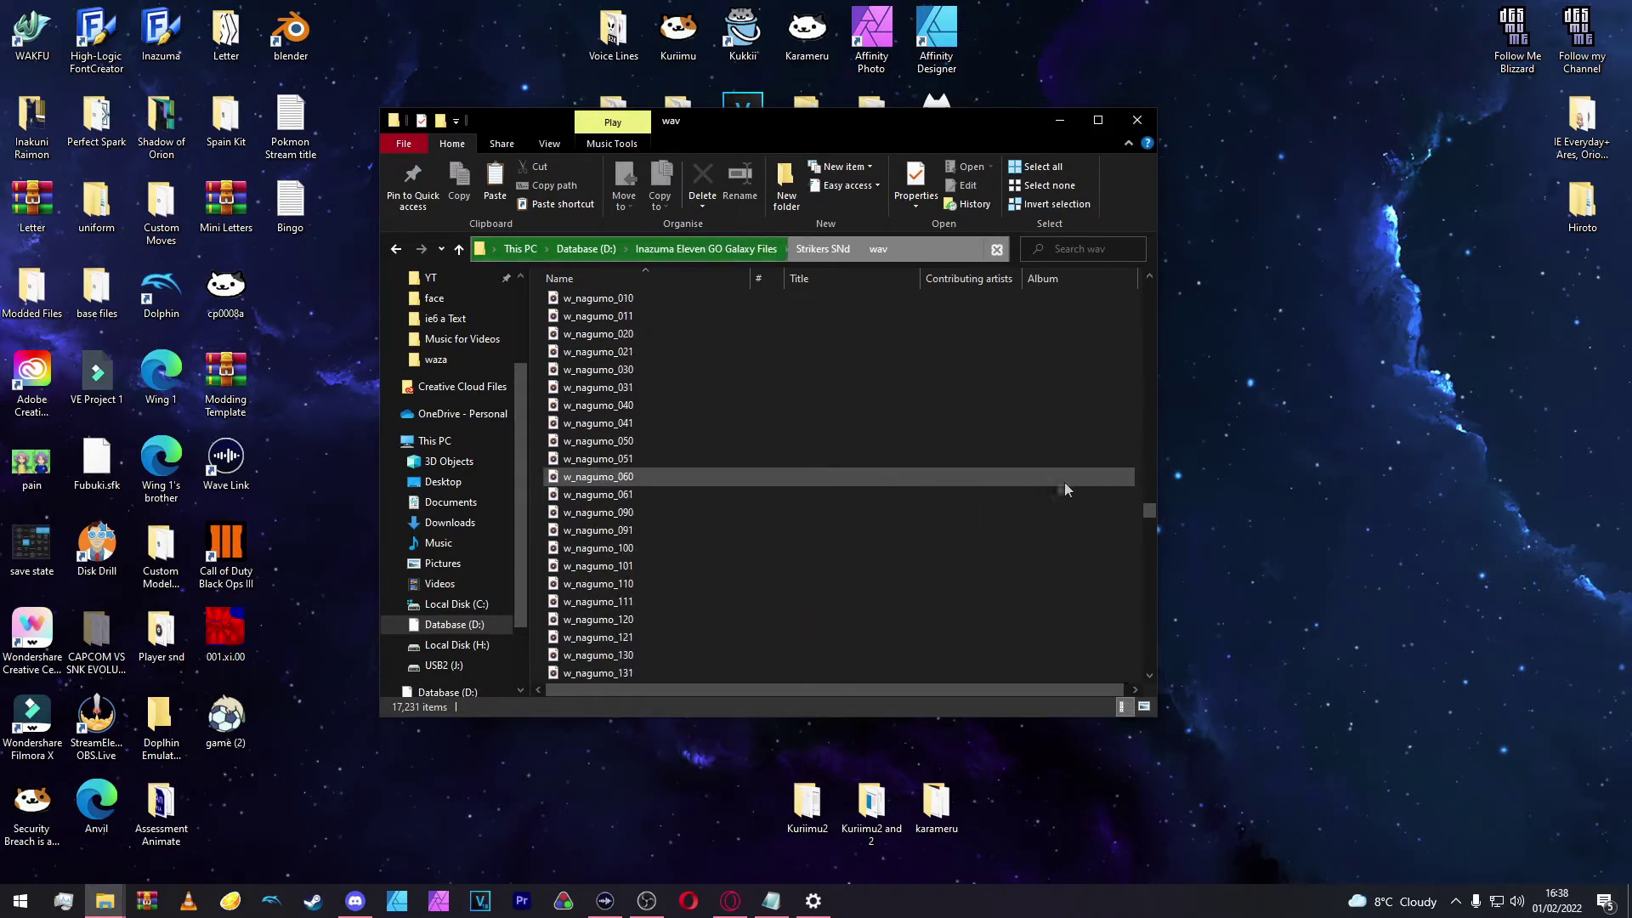
{"action": "left_click", "coordinate": [1088, 253]}
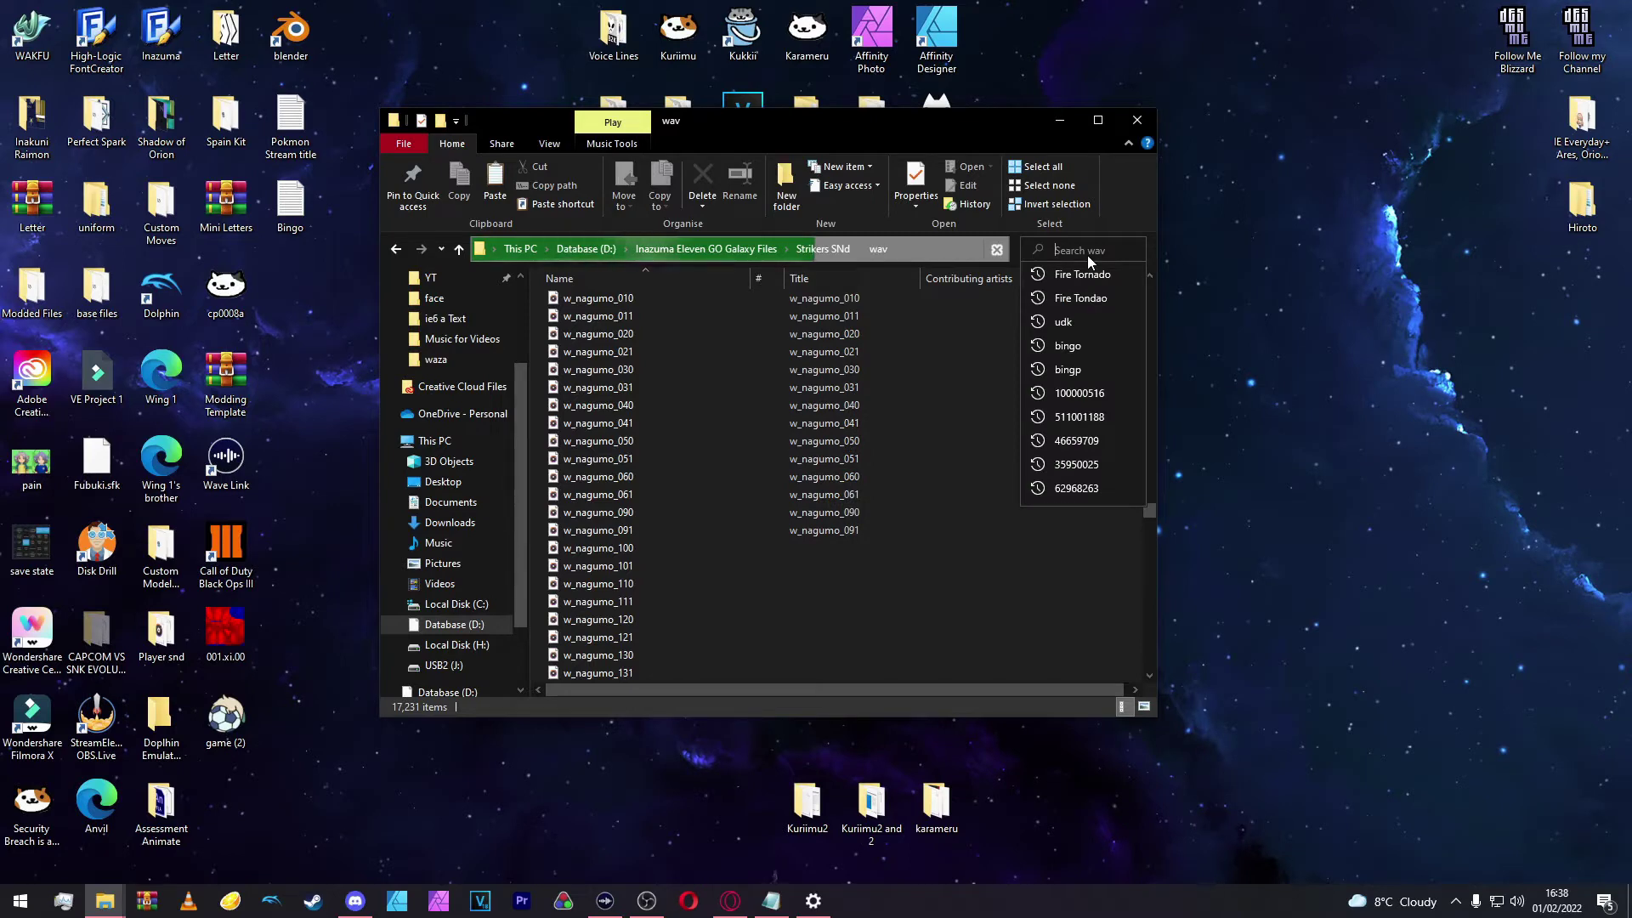
Step: Search the wav folder for Fire Tornado, returning 104 results
{"action": "left_click", "coordinate": [1084, 275]}
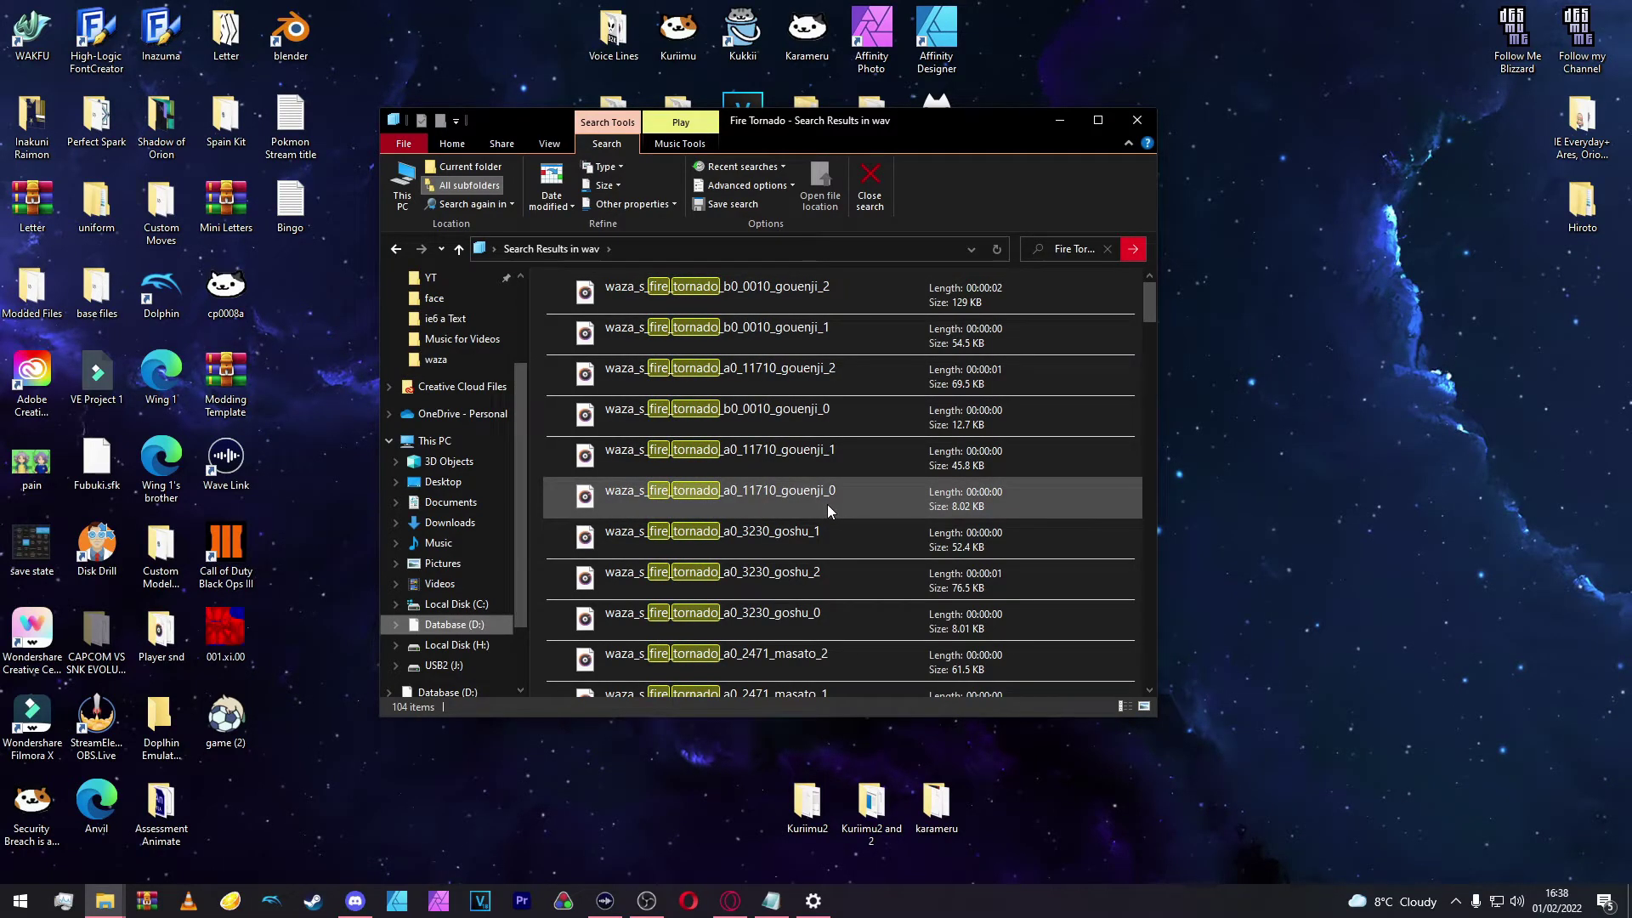
{"action": "scroll", "coordinate": [827, 506], "scroll_direction": "down", "scroll_amount": 2}
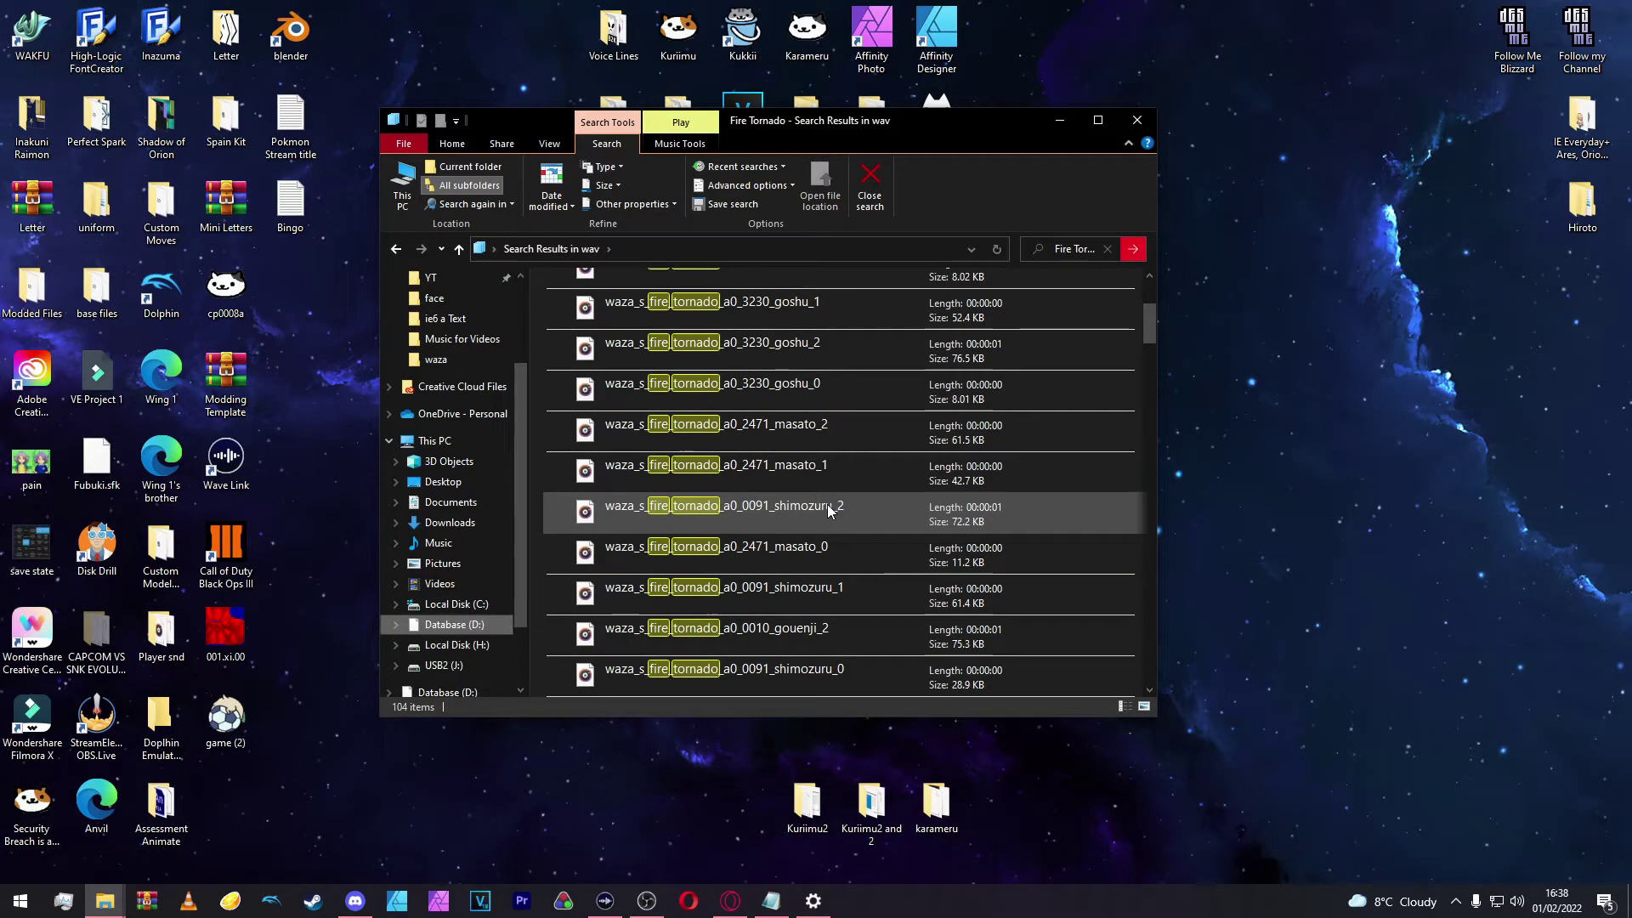
{"action": "scroll", "coordinate": [828, 508], "scroll_direction": "down", "scroll_amount": 2}
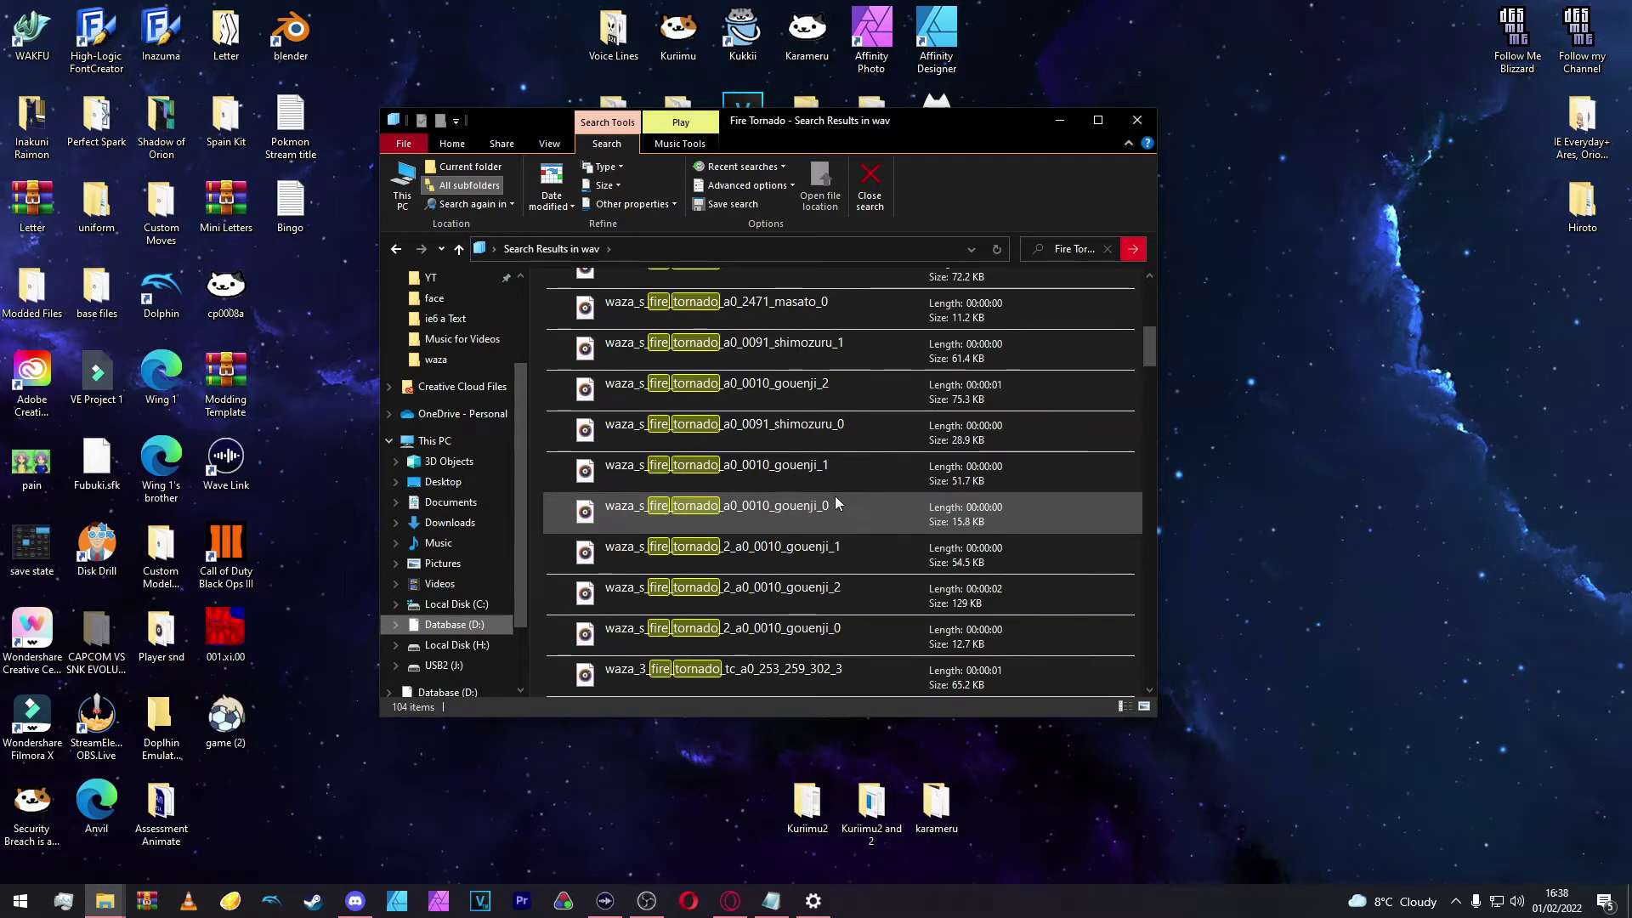
{"action": "left_click", "coordinate": [1072, 250]}
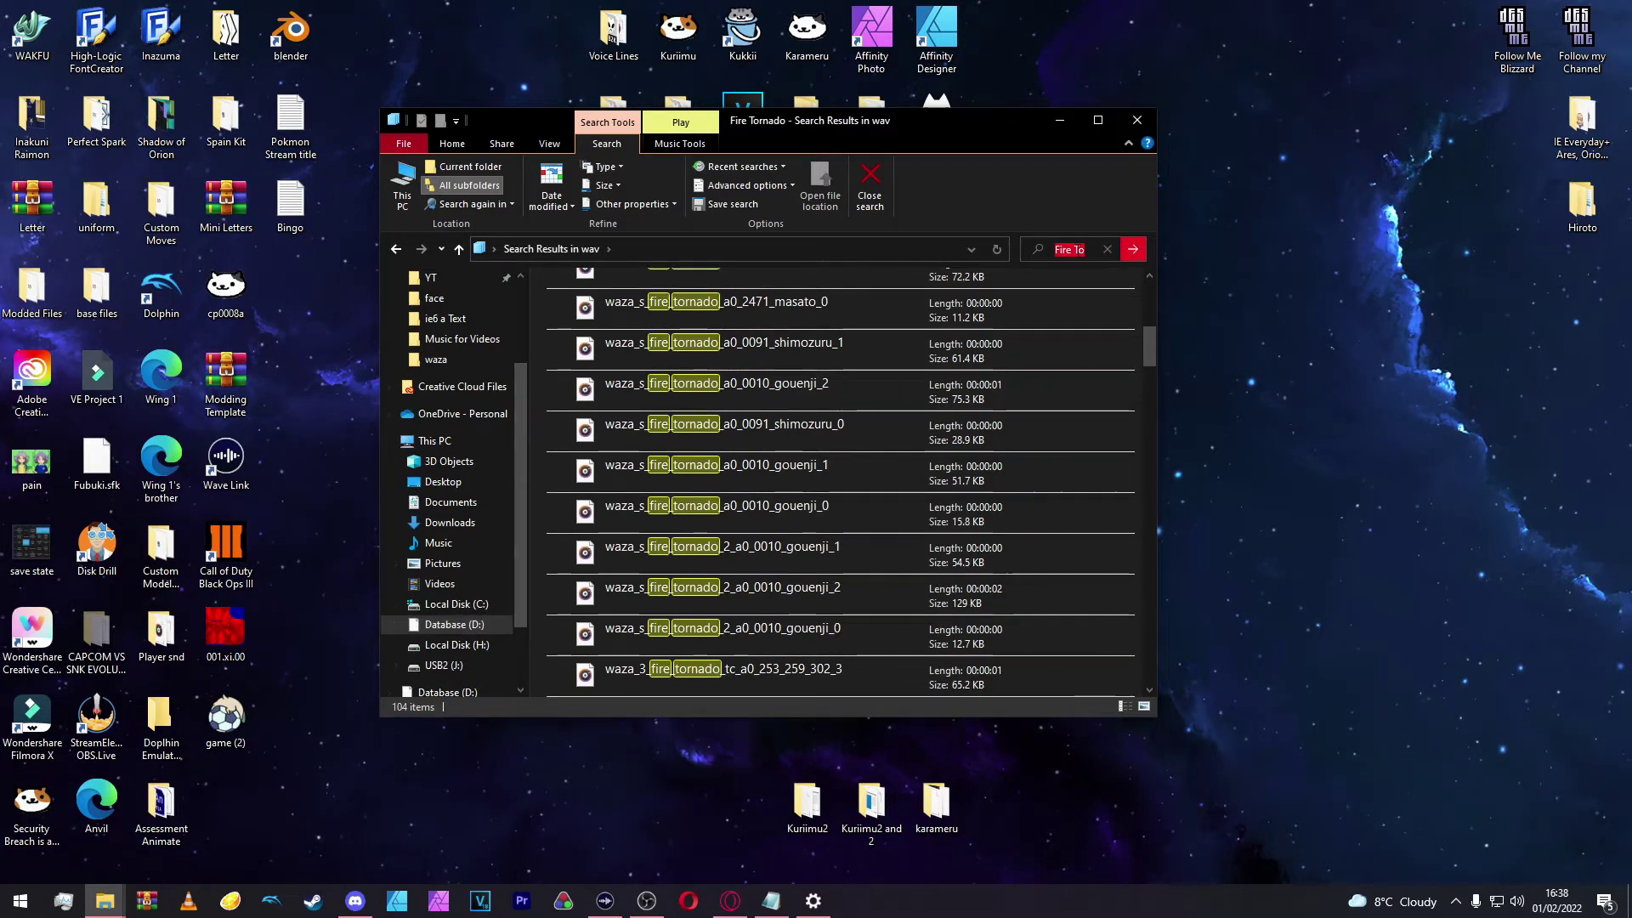
{"action": "scroll", "coordinate": [889, 477], "scroll_direction": "up", "scroll_amount": 5}
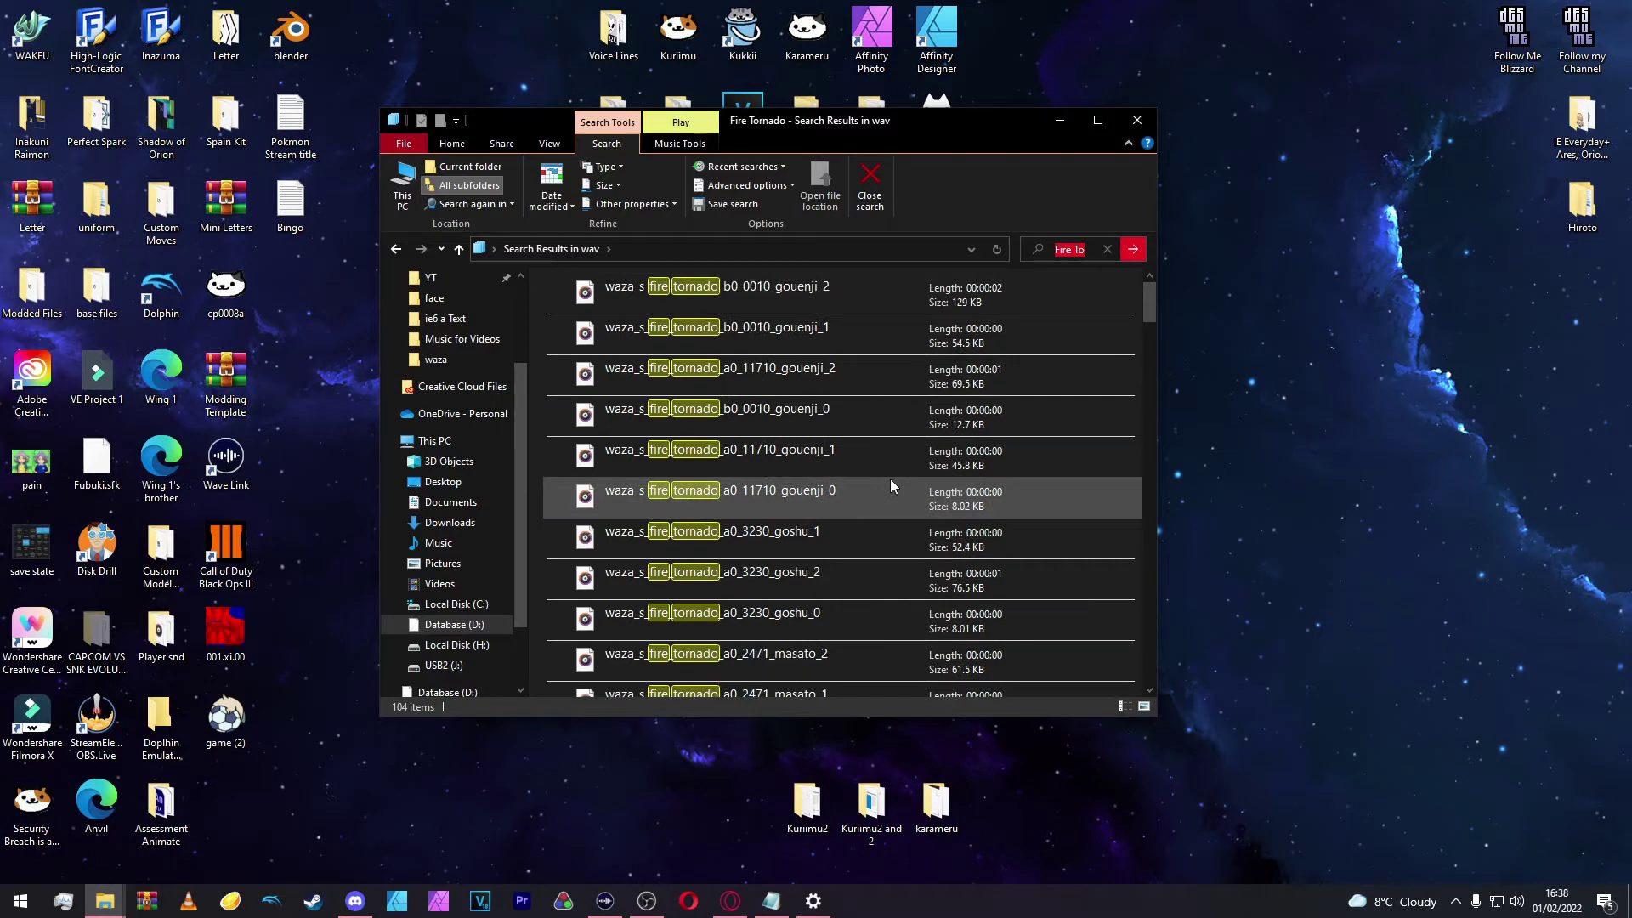
Step: Select the top six gouenji fire tornado files and move the window aside
{"action": "left_click", "coordinate": [812, 420]}
{"action": "left_click", "coordinate": [802, 493]}
{"action": "left_click", "coordinate": [795, 299], "text": "shift"}
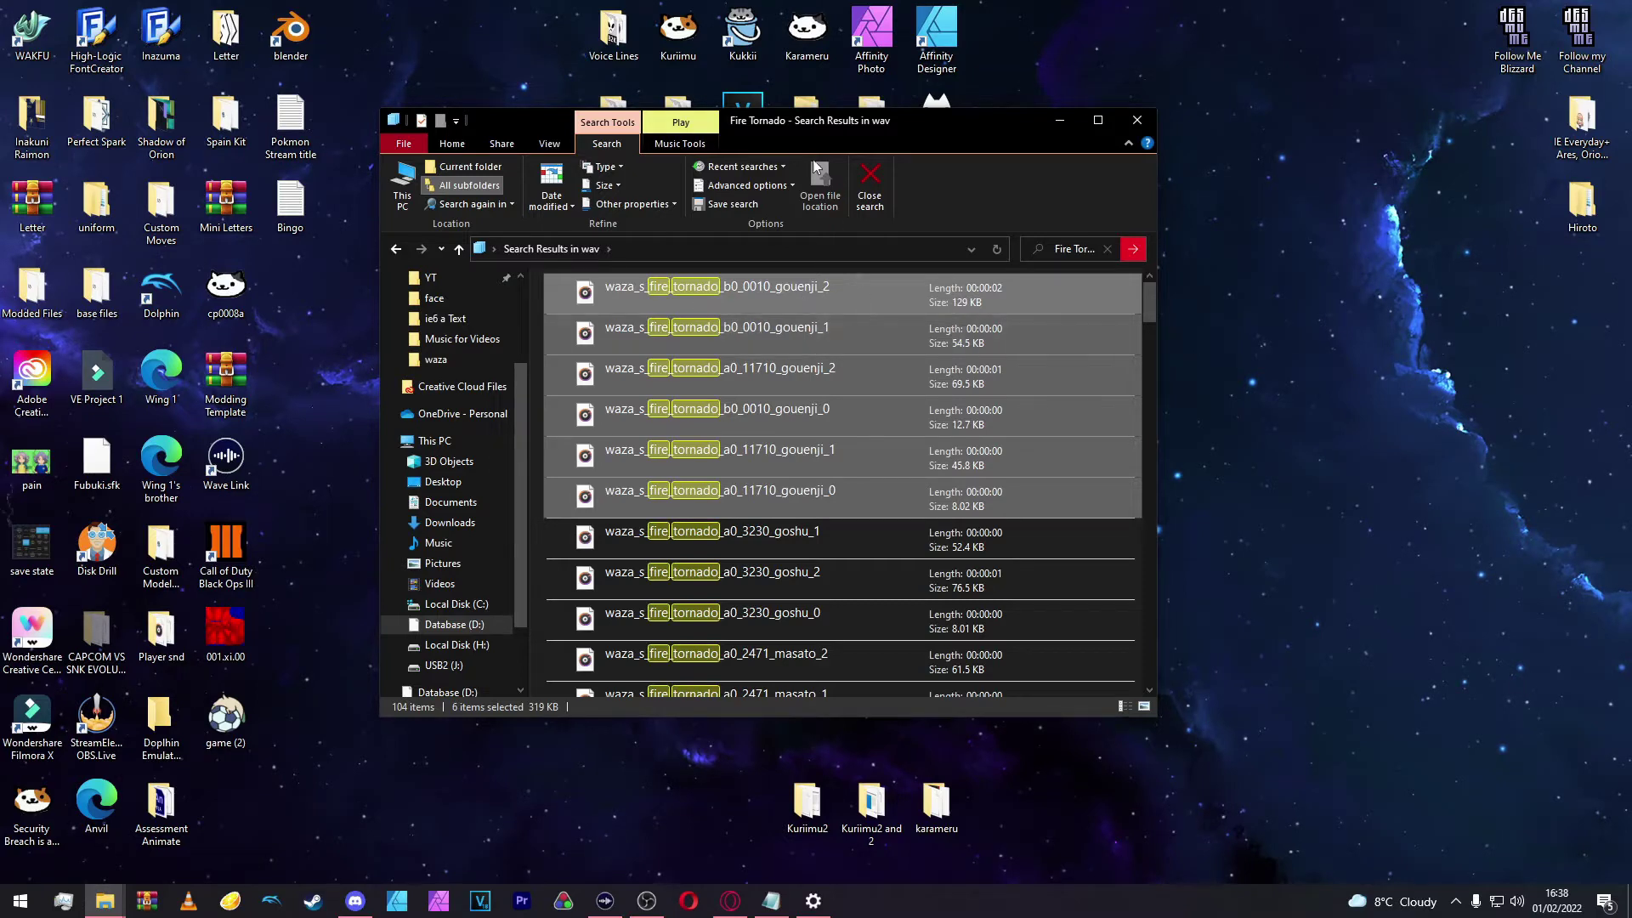
{"action": "left_click_drag", "start_coordinate": [776, 126], "coordinate": [909, 147]}
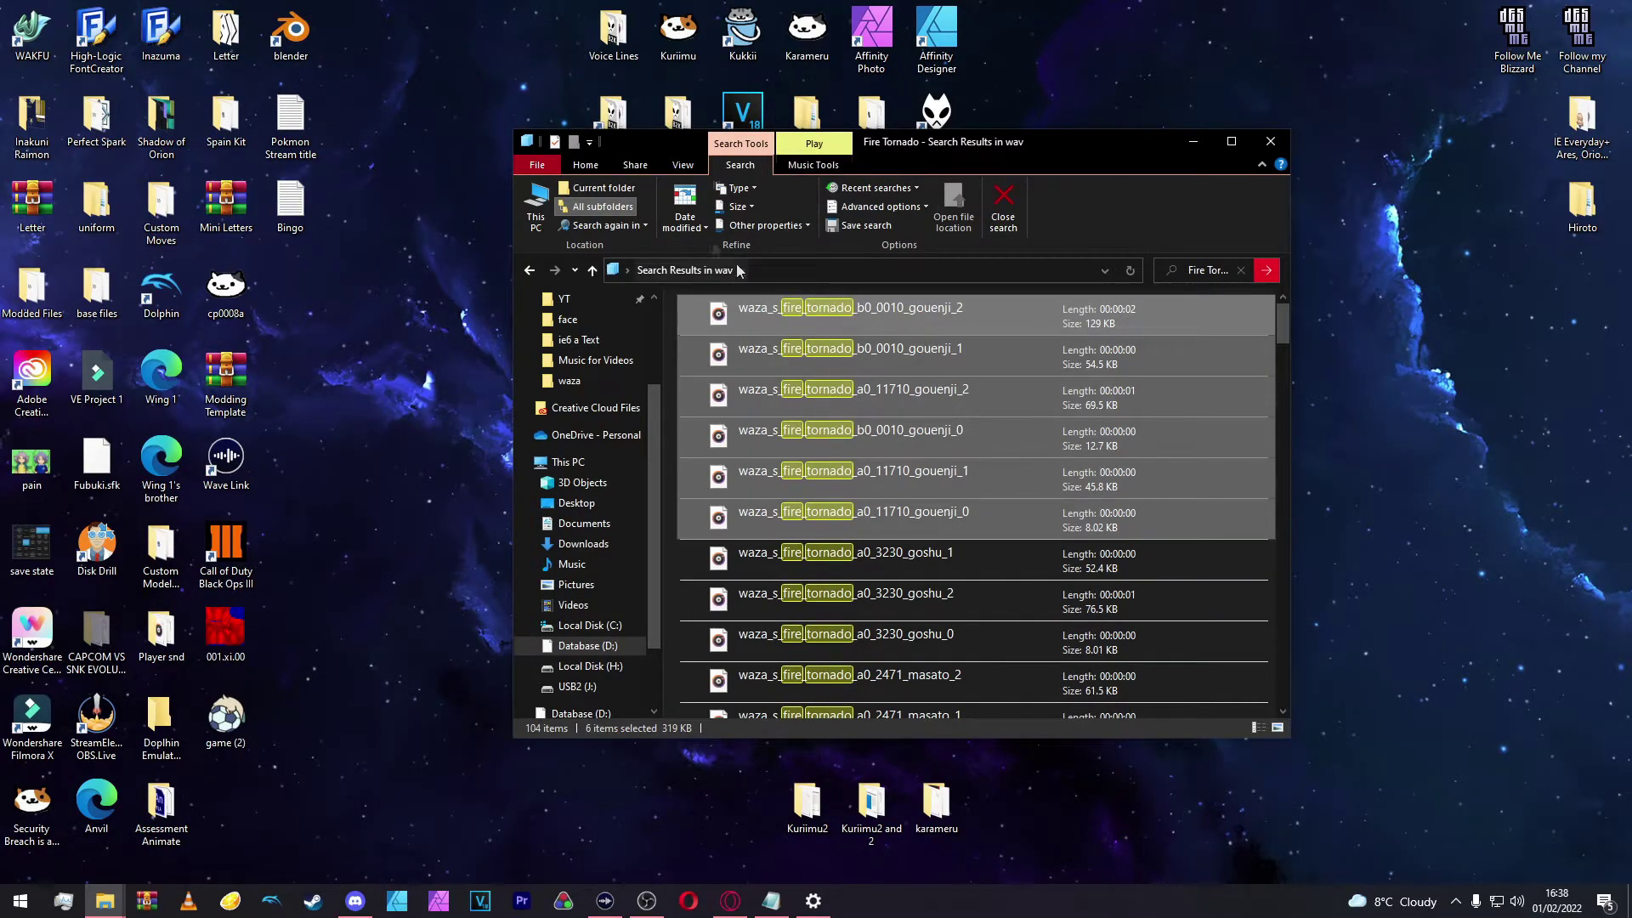
Step: Paste the six gouenji fire tornado WAVs into Voice Lines, then launch Audacity
{"action": "double_click", "coordinate": [613, 47]}
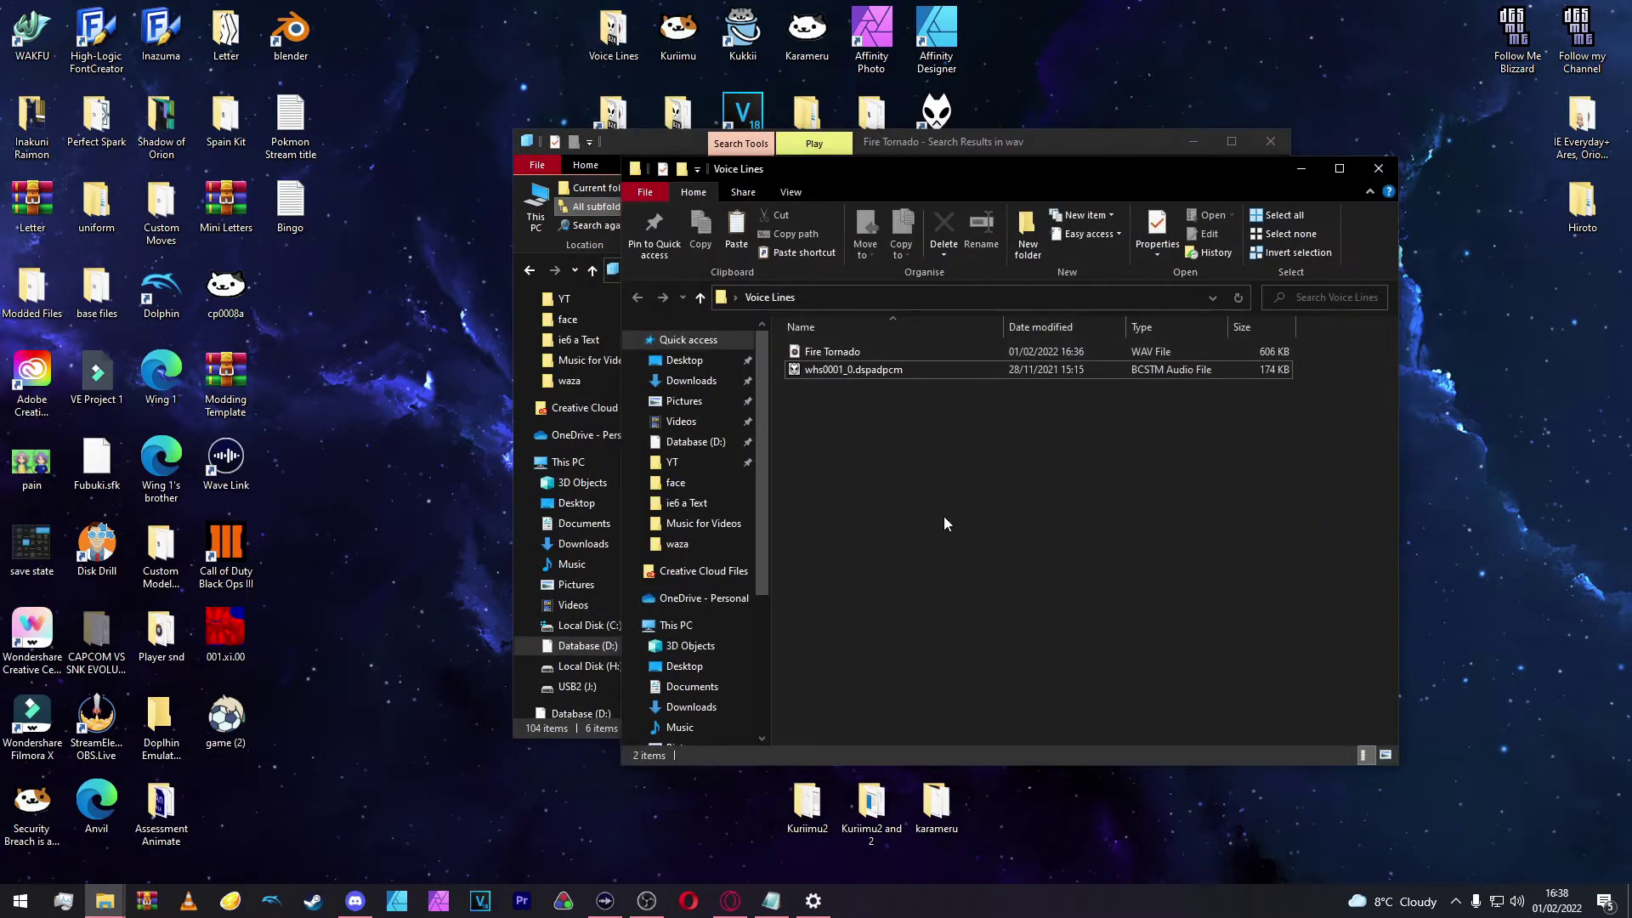
{"action": "key", "text": "ctrl+v"}
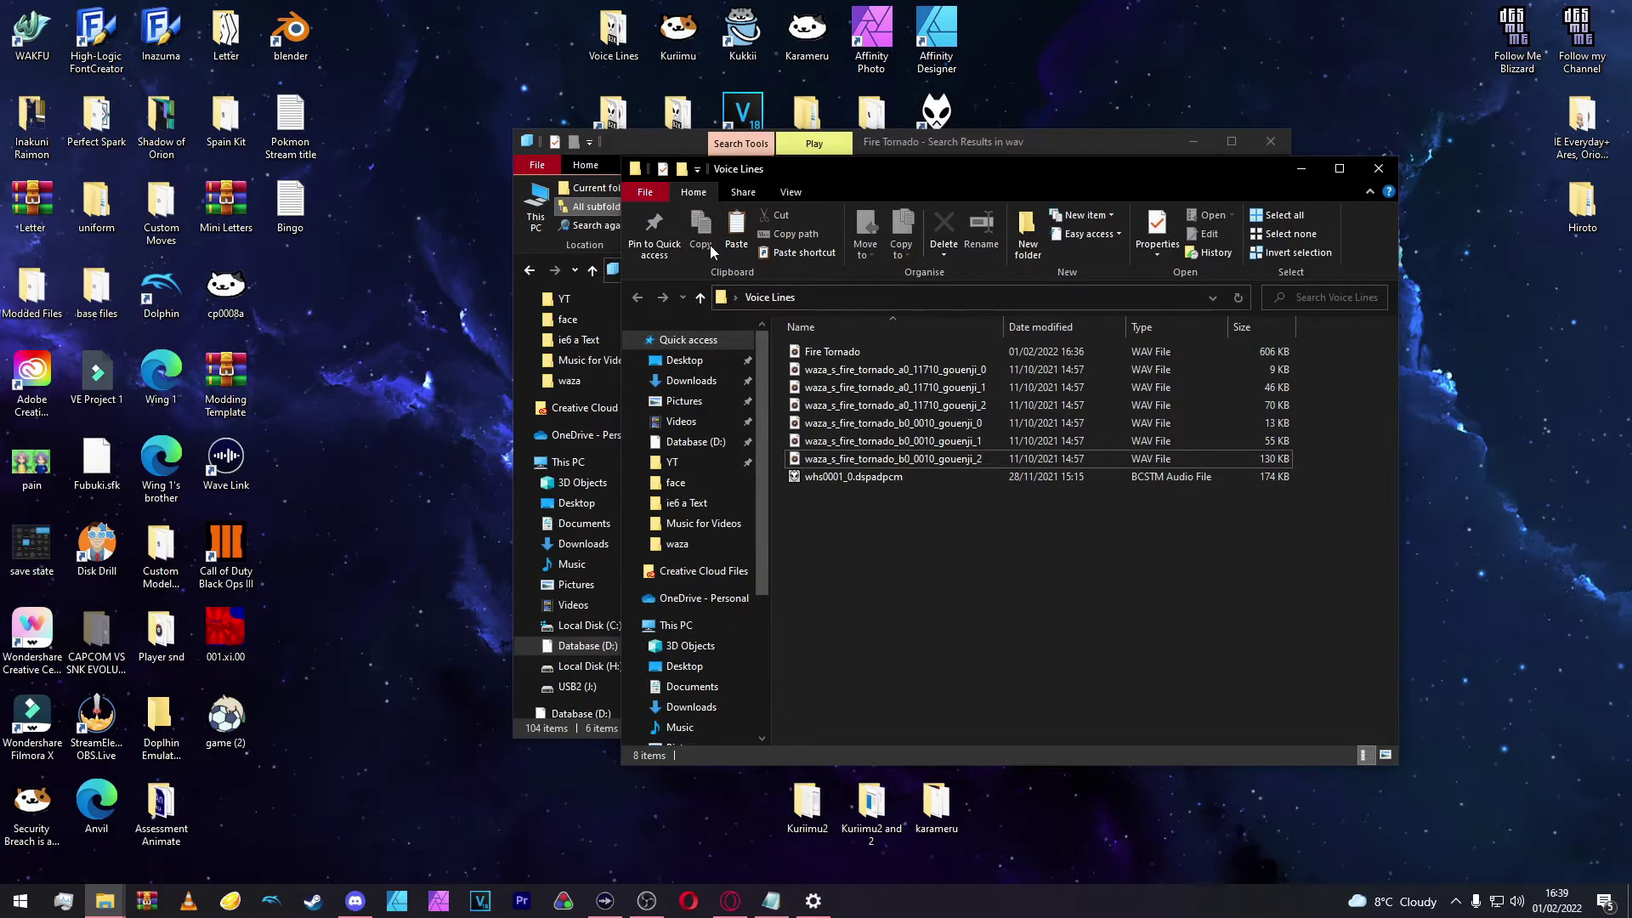
{"action": "key", "text": "super"}
{"action": "left_click", "coordinate": [304, 583]}
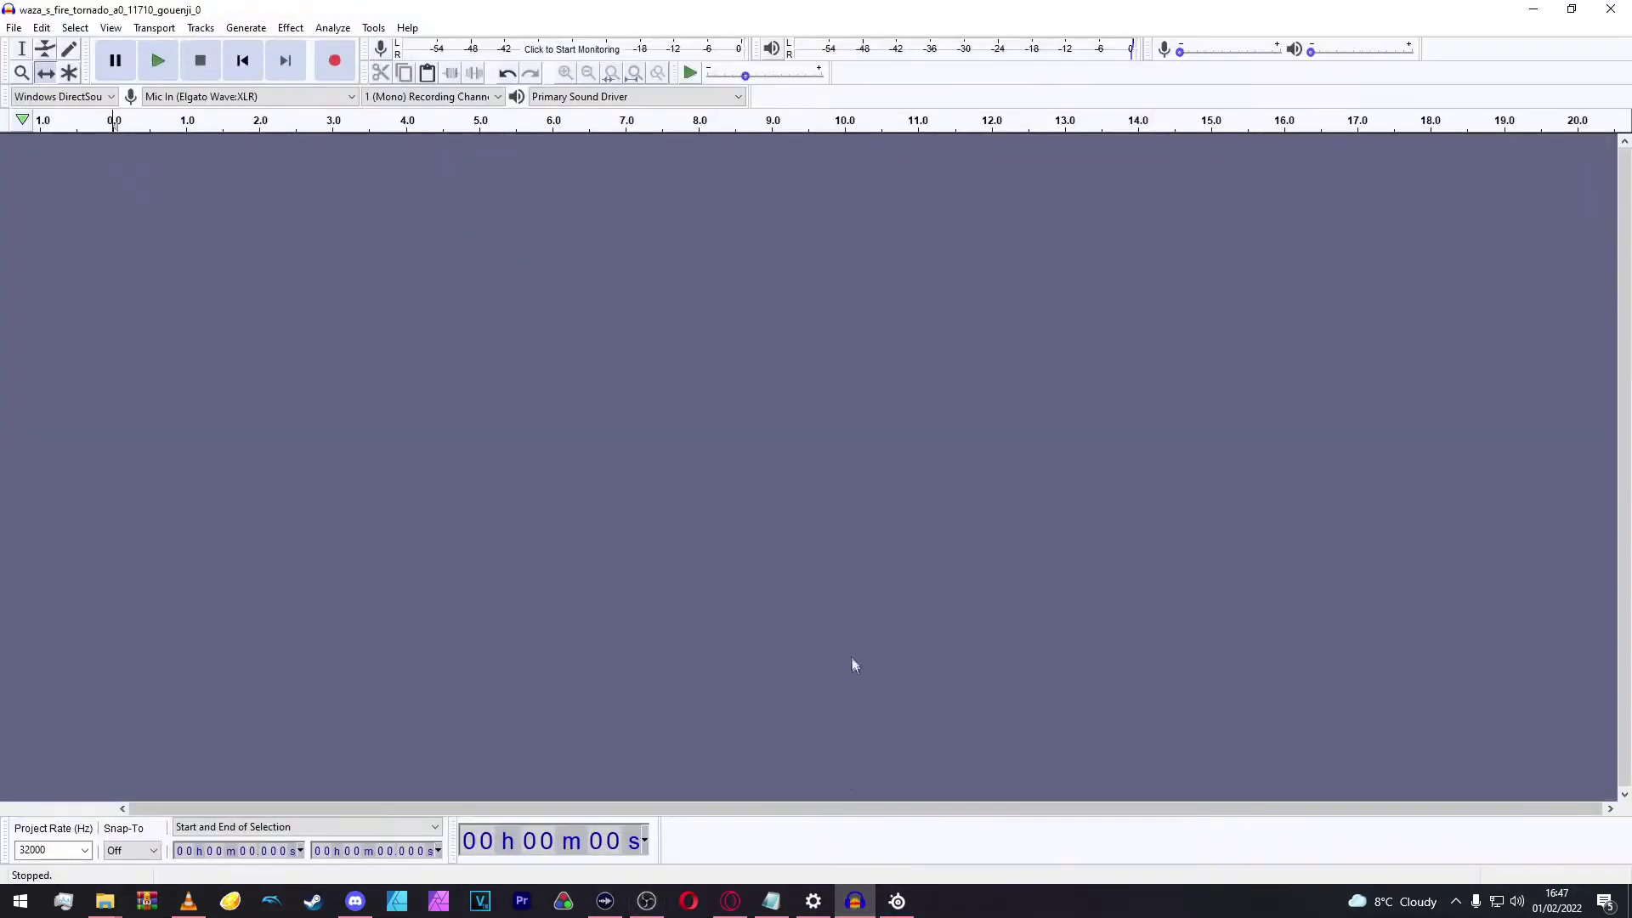
Step: Drag the six waza WAV files from Voice Lines into Audacity as tracks
{"action": "left_click_drag", "start_coordinate": [189, 10], "coordinate": [147, 166]}
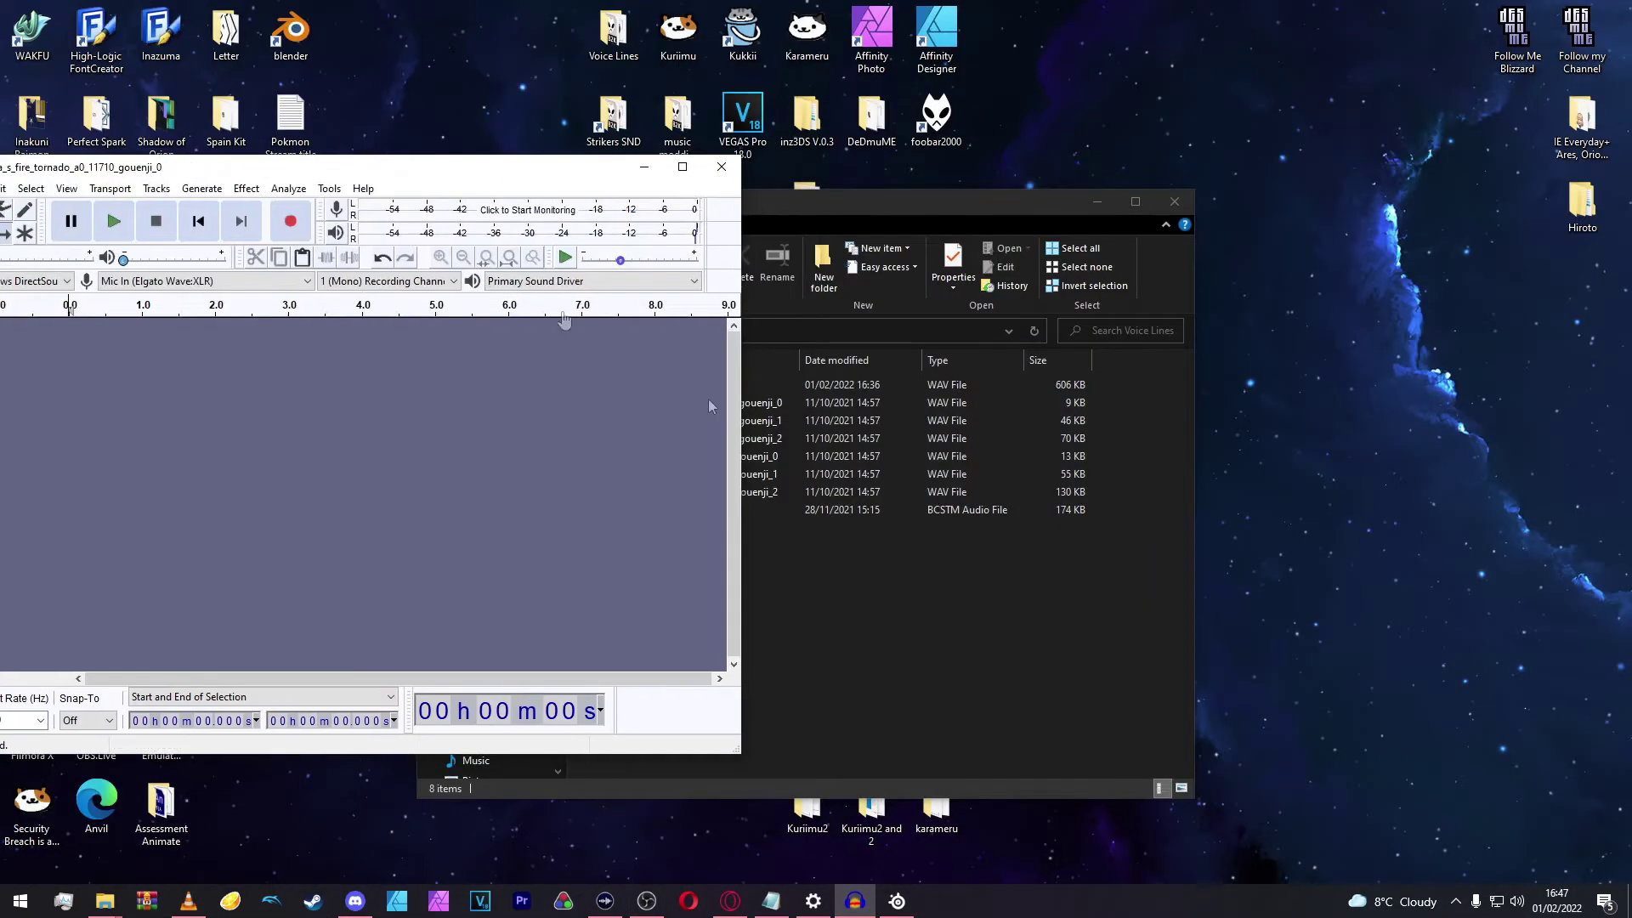
{"action": "left_click", "coordinate": [877, 539]}
{"action": "left_click", "coordinate": [589, 409]}
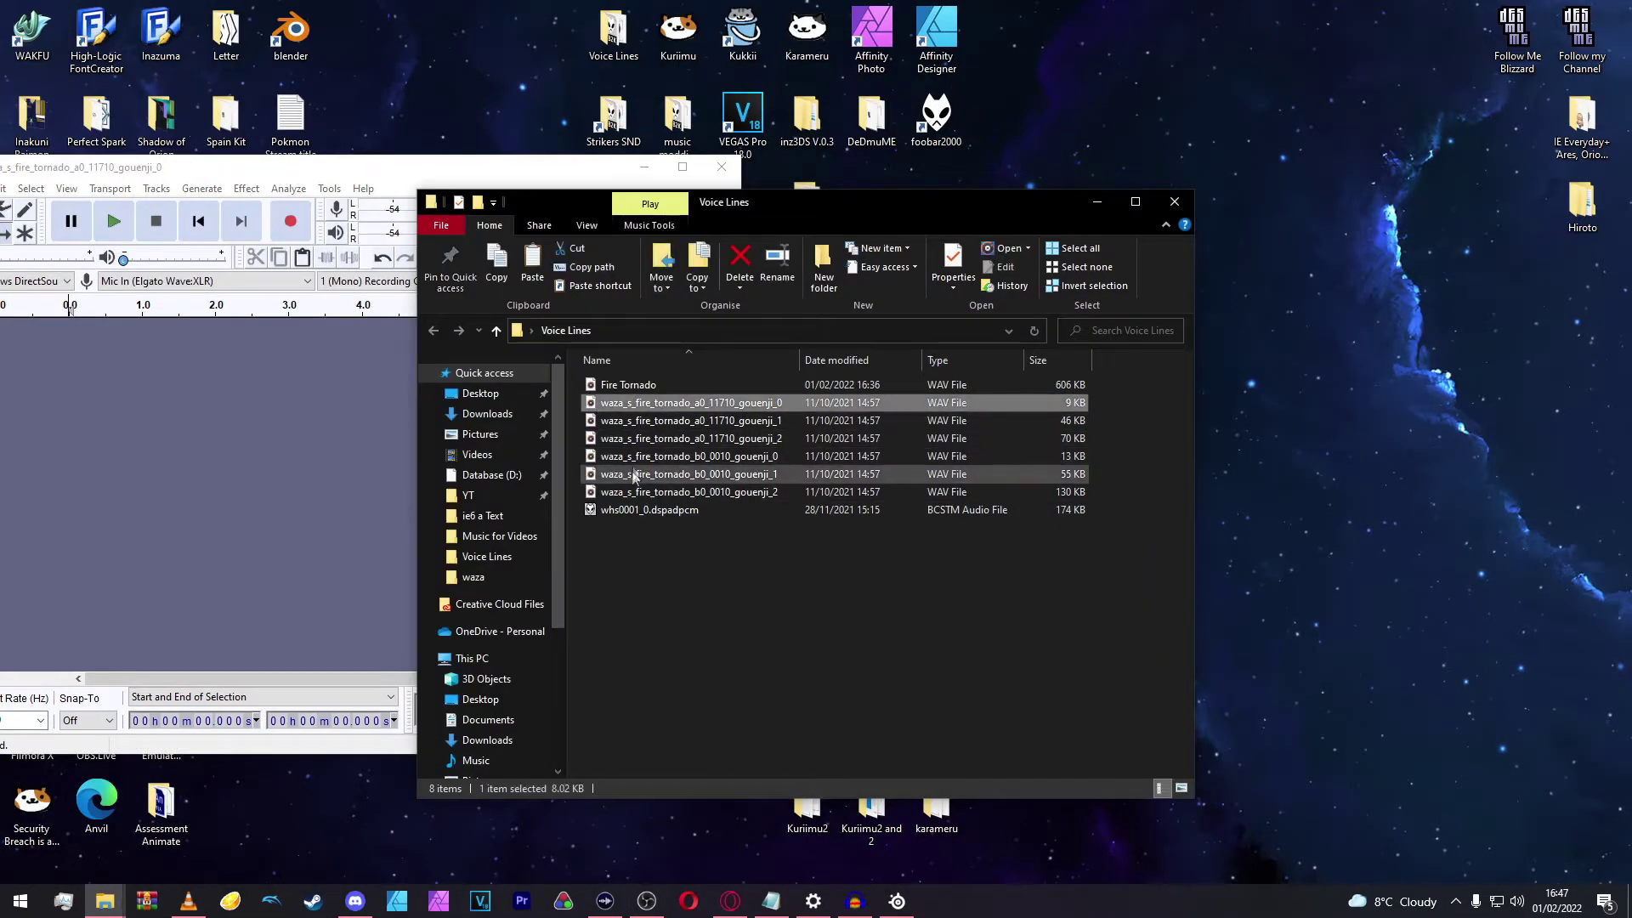
{"action": "left_click", "coordinate": [633, 491], "text": "shift"}
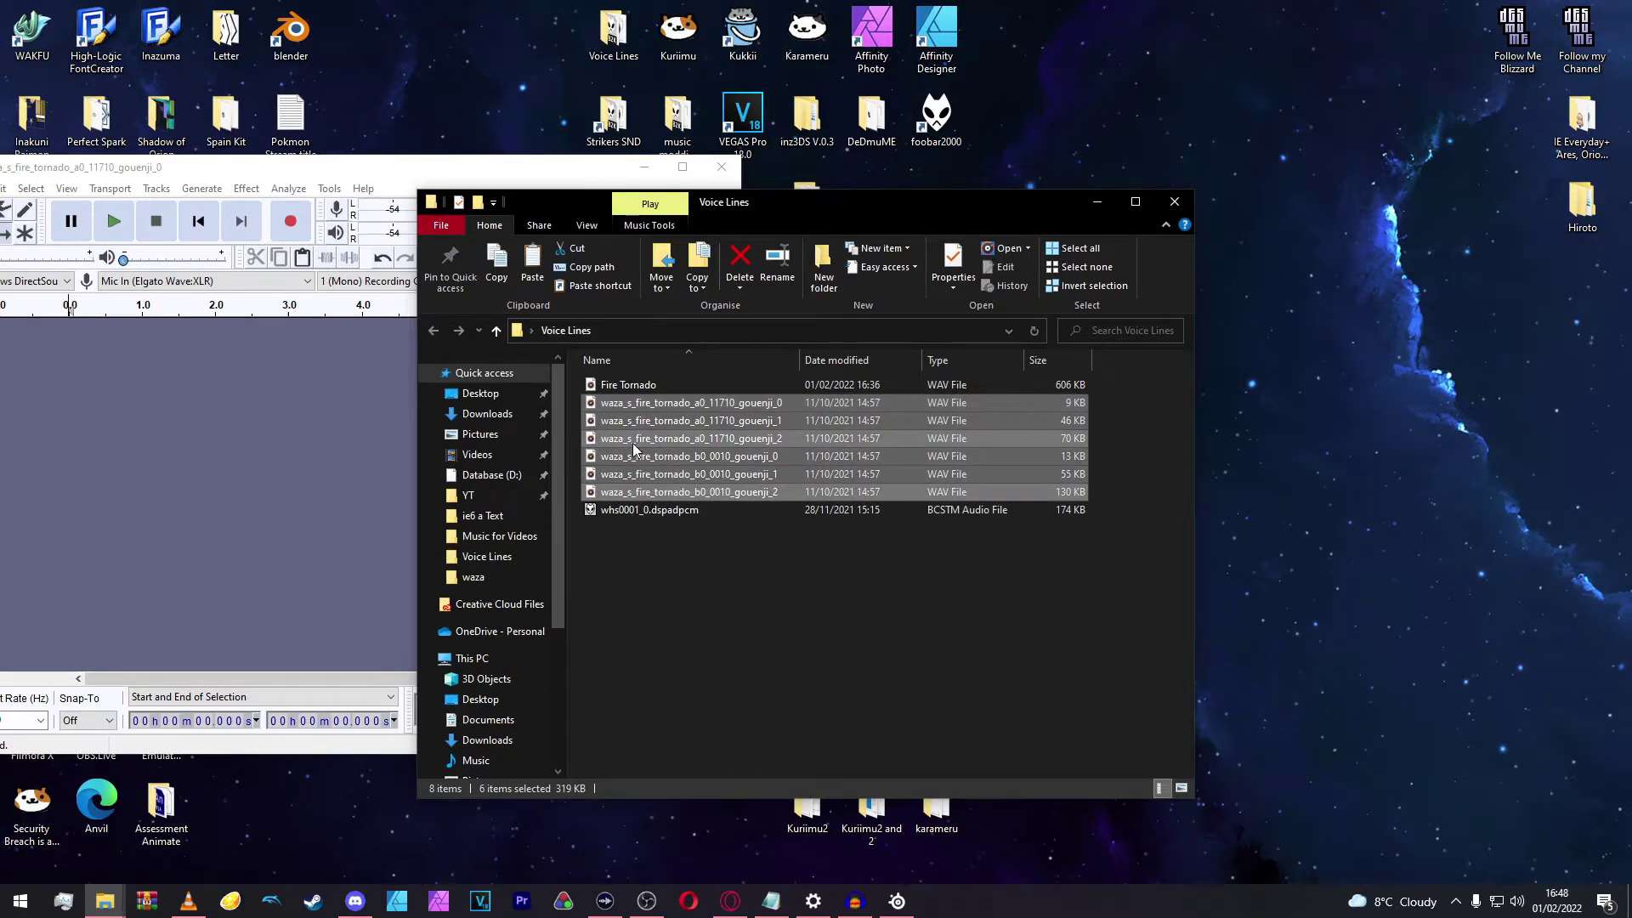
{"action": "left_click_drag", "start_coordinate": [633, 448], "coordinate": [300, 416]}
{"action": "left_click_drag", "start_coordinate": [180, 167], "coordinate": [419, 2]}
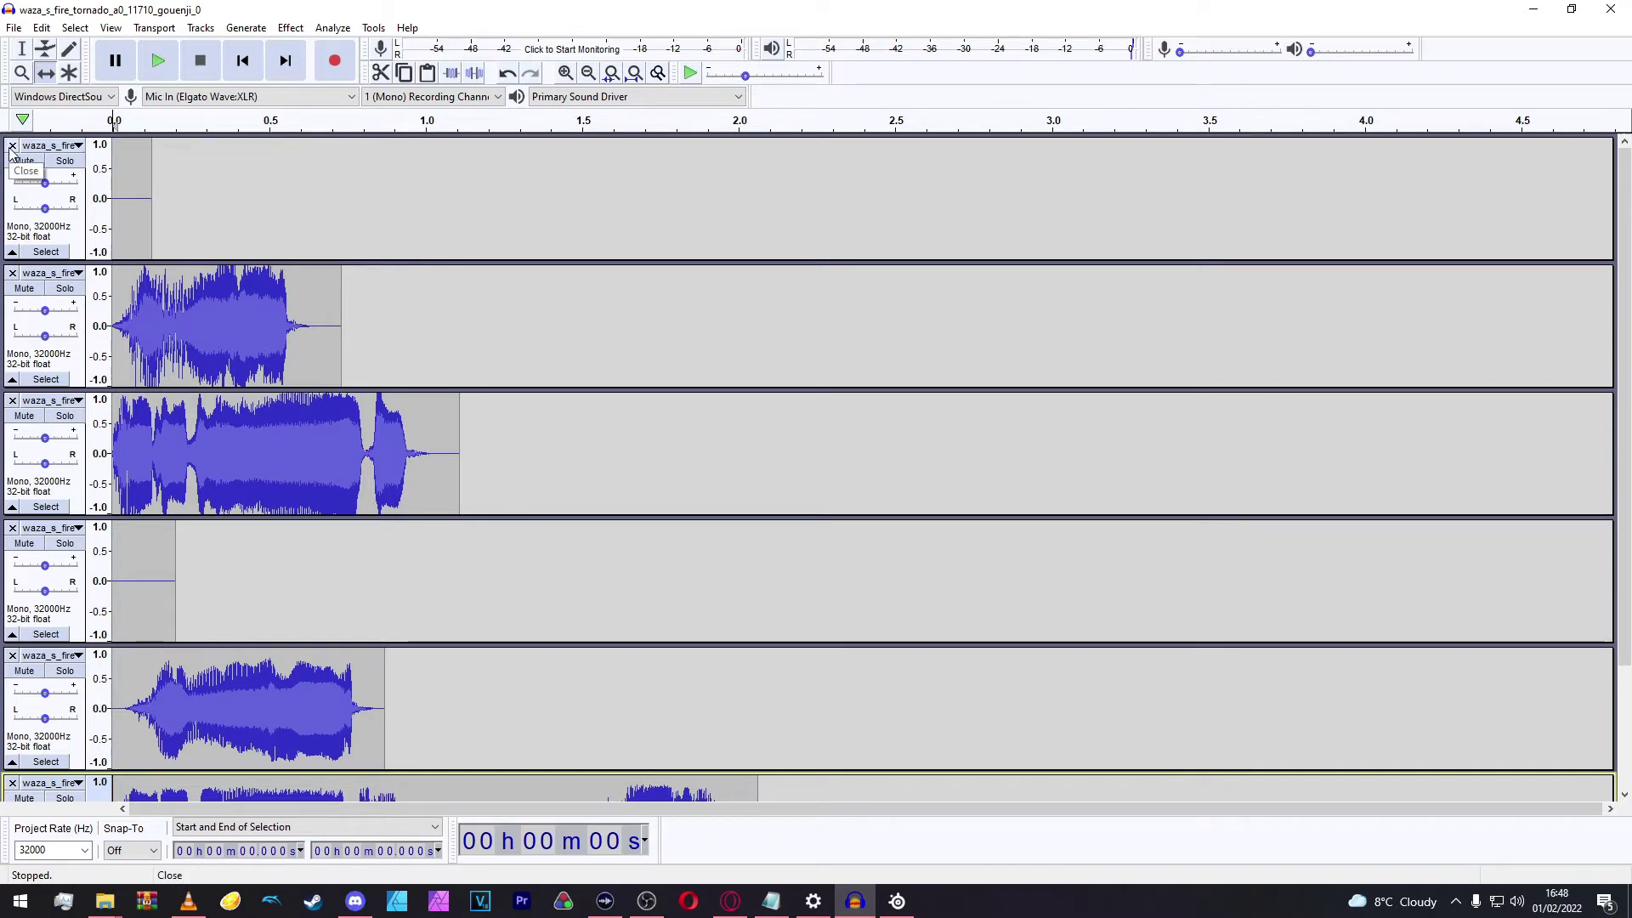
Step: Remove the two nearly silent tracks, leaving four fire tornado tracks
{"action": "left_click_drag", "start_coordinate": [12, 151], "coordinate": [139, 176]}
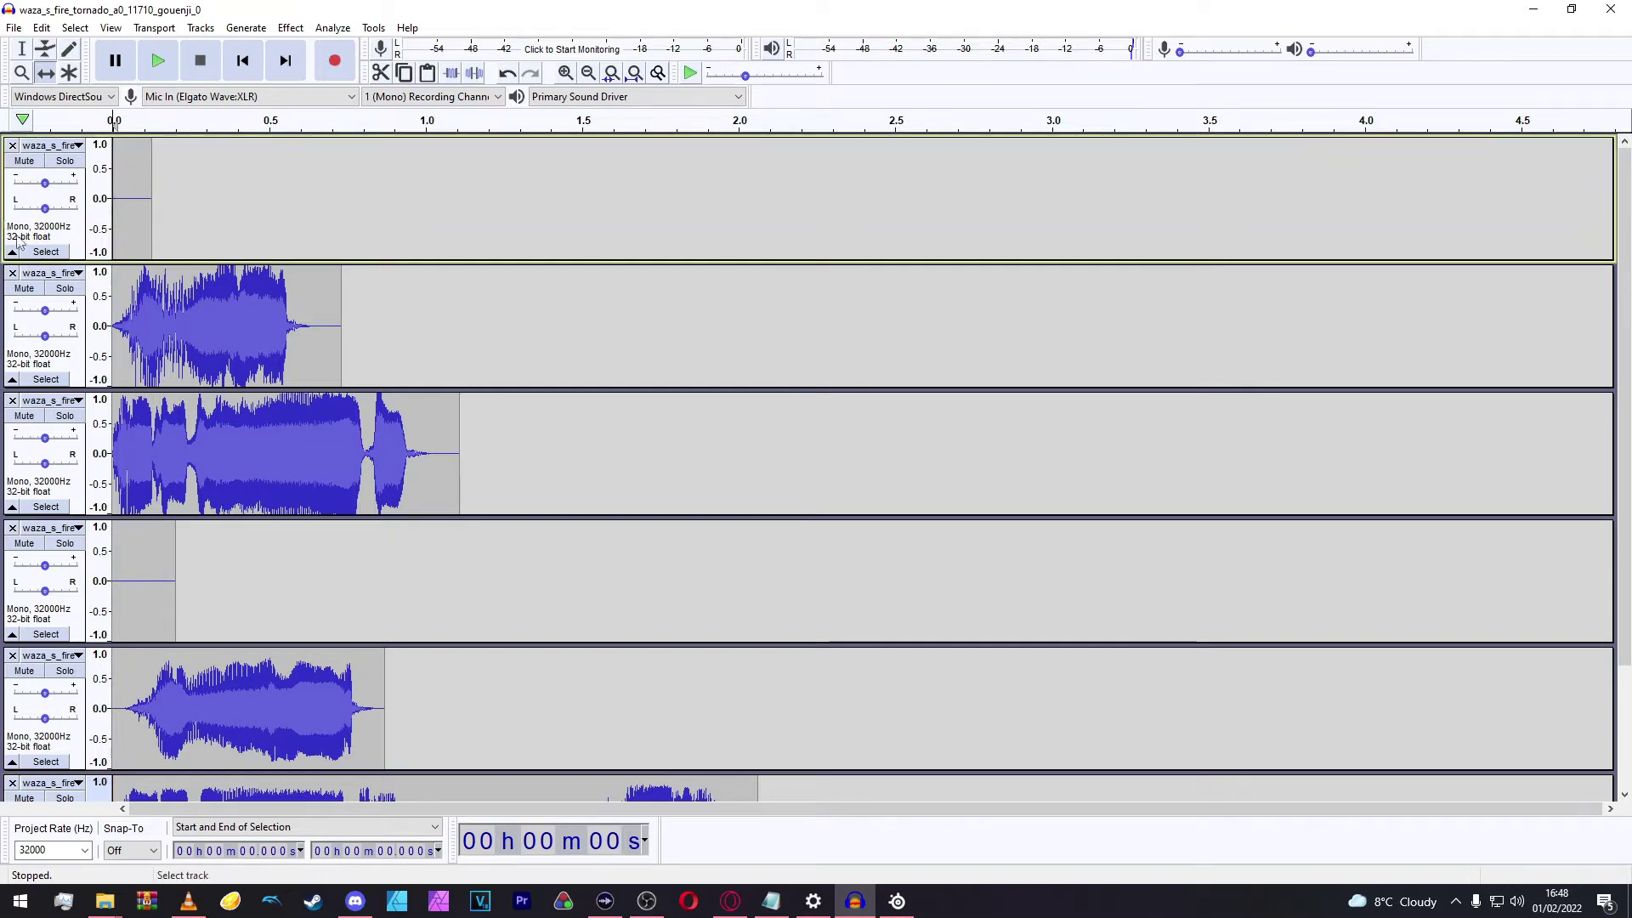
{"action": "left_click", "coordinate": [13, 148]}
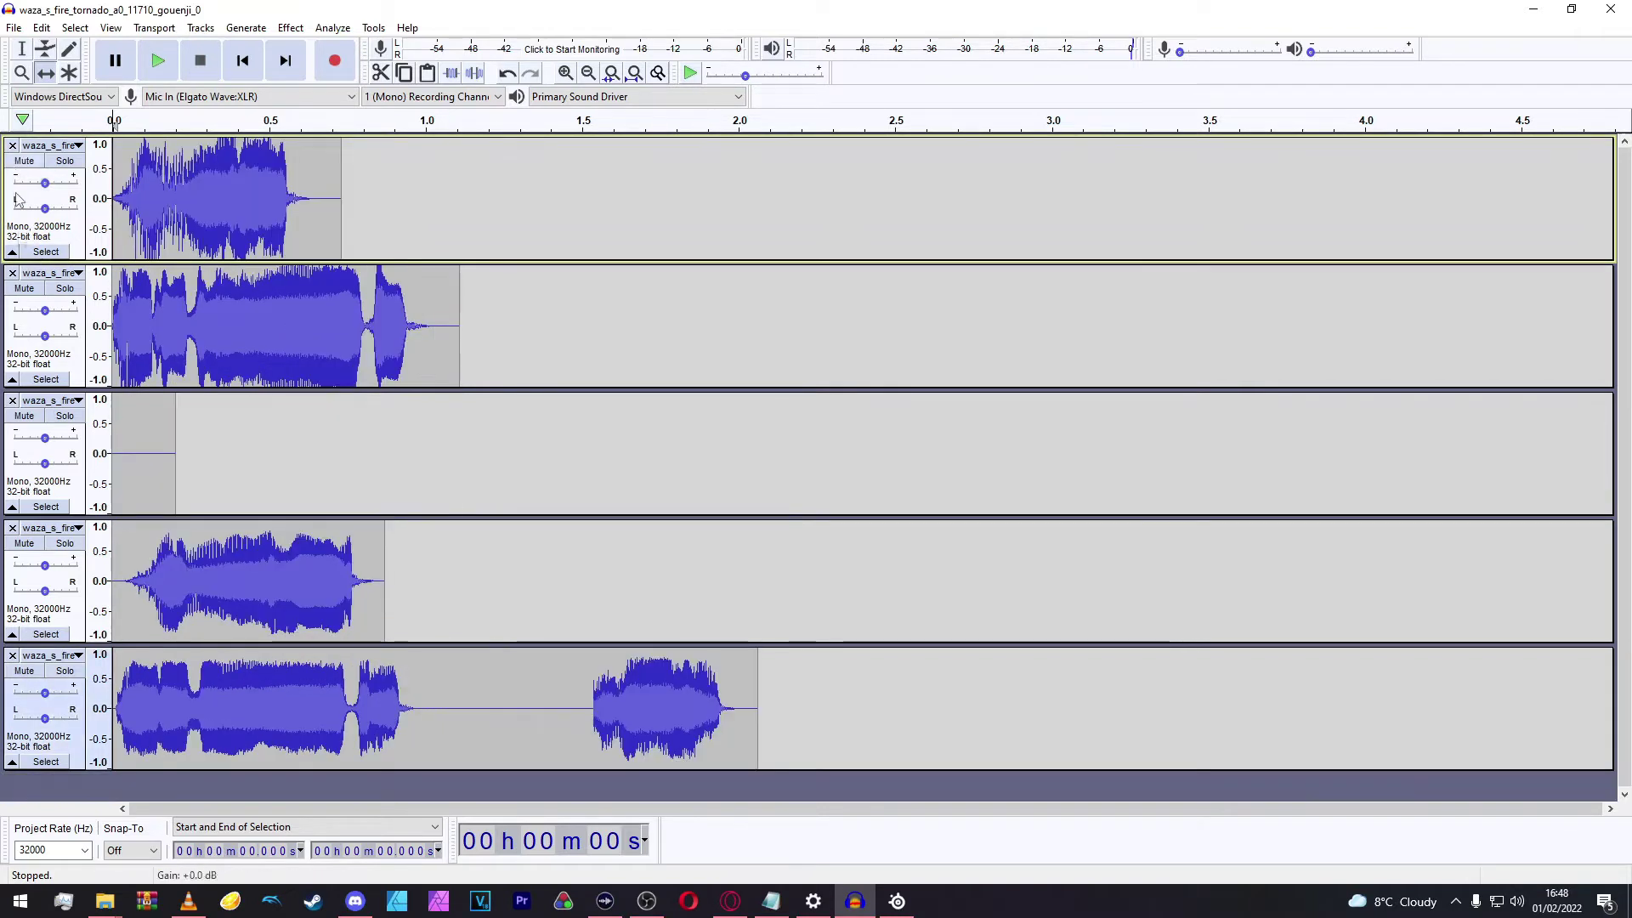
{"action": "left_click", "coordinate": [12, 402]}
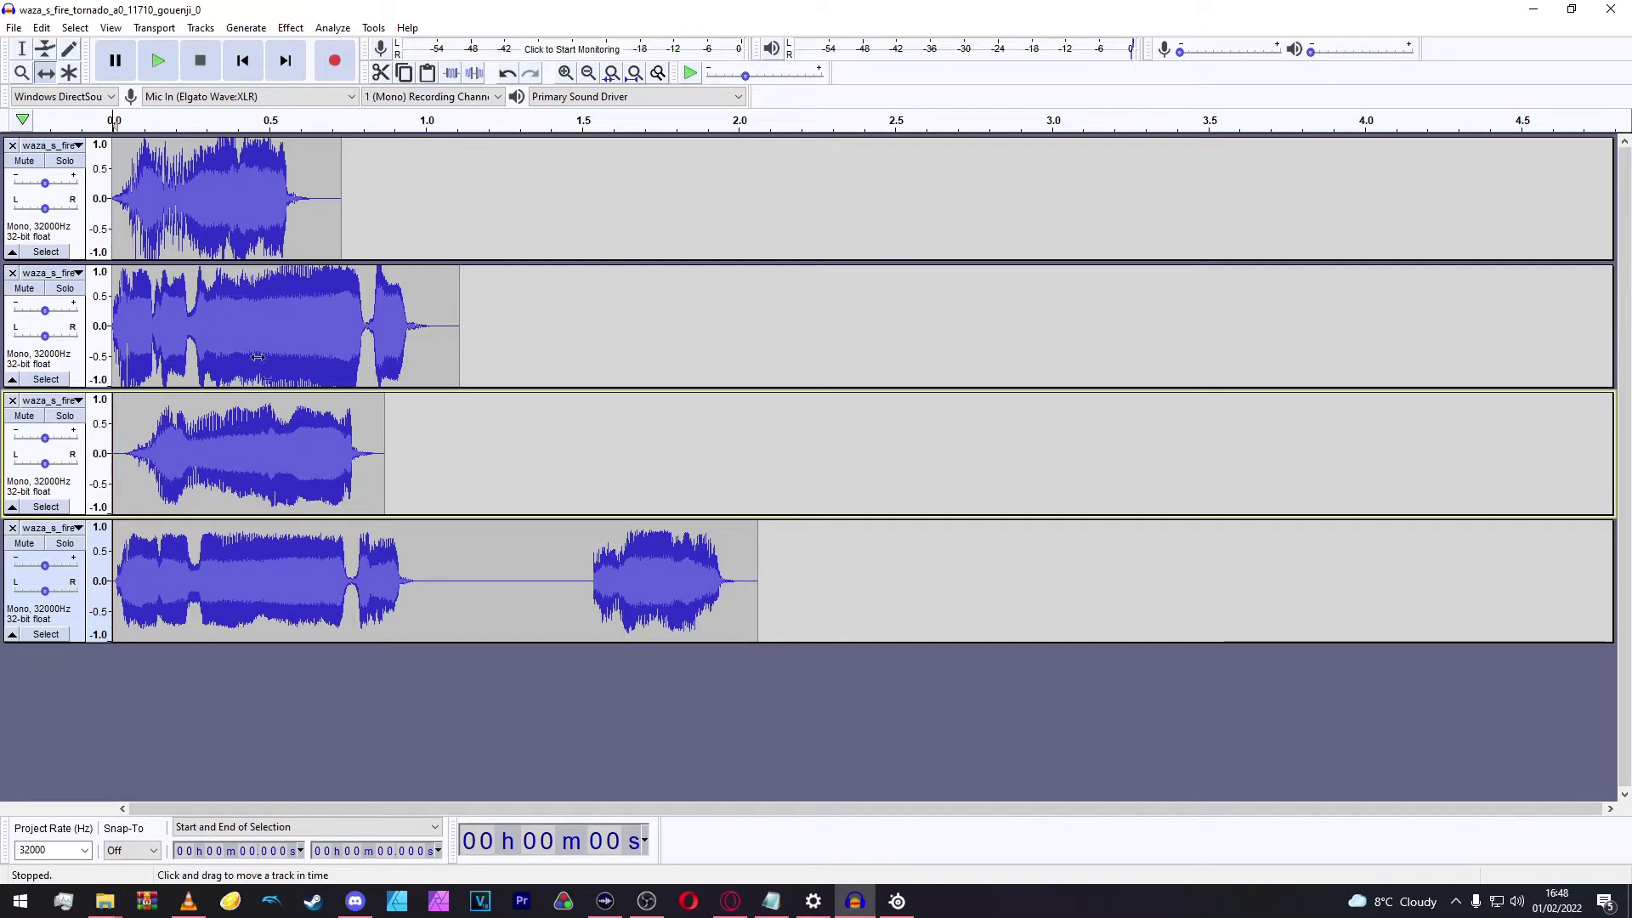
Step: Solo and play the first and second waza tracks one at a time
{"action": "left_click", "coordinate": [61, 162]}
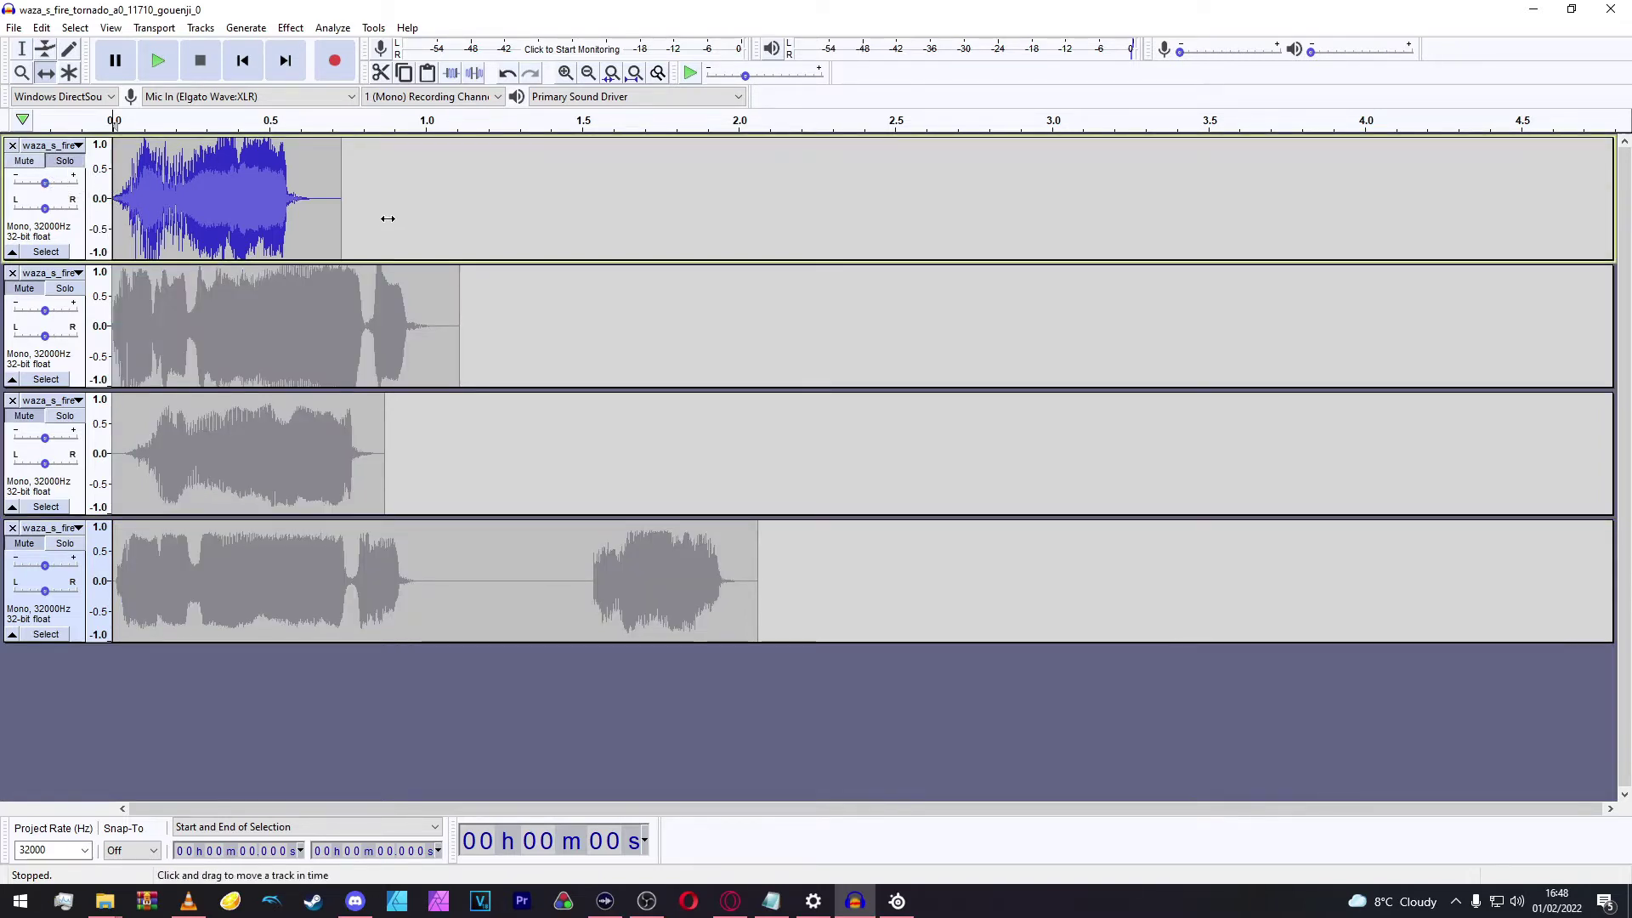
{"action": "key", "text": "space"}
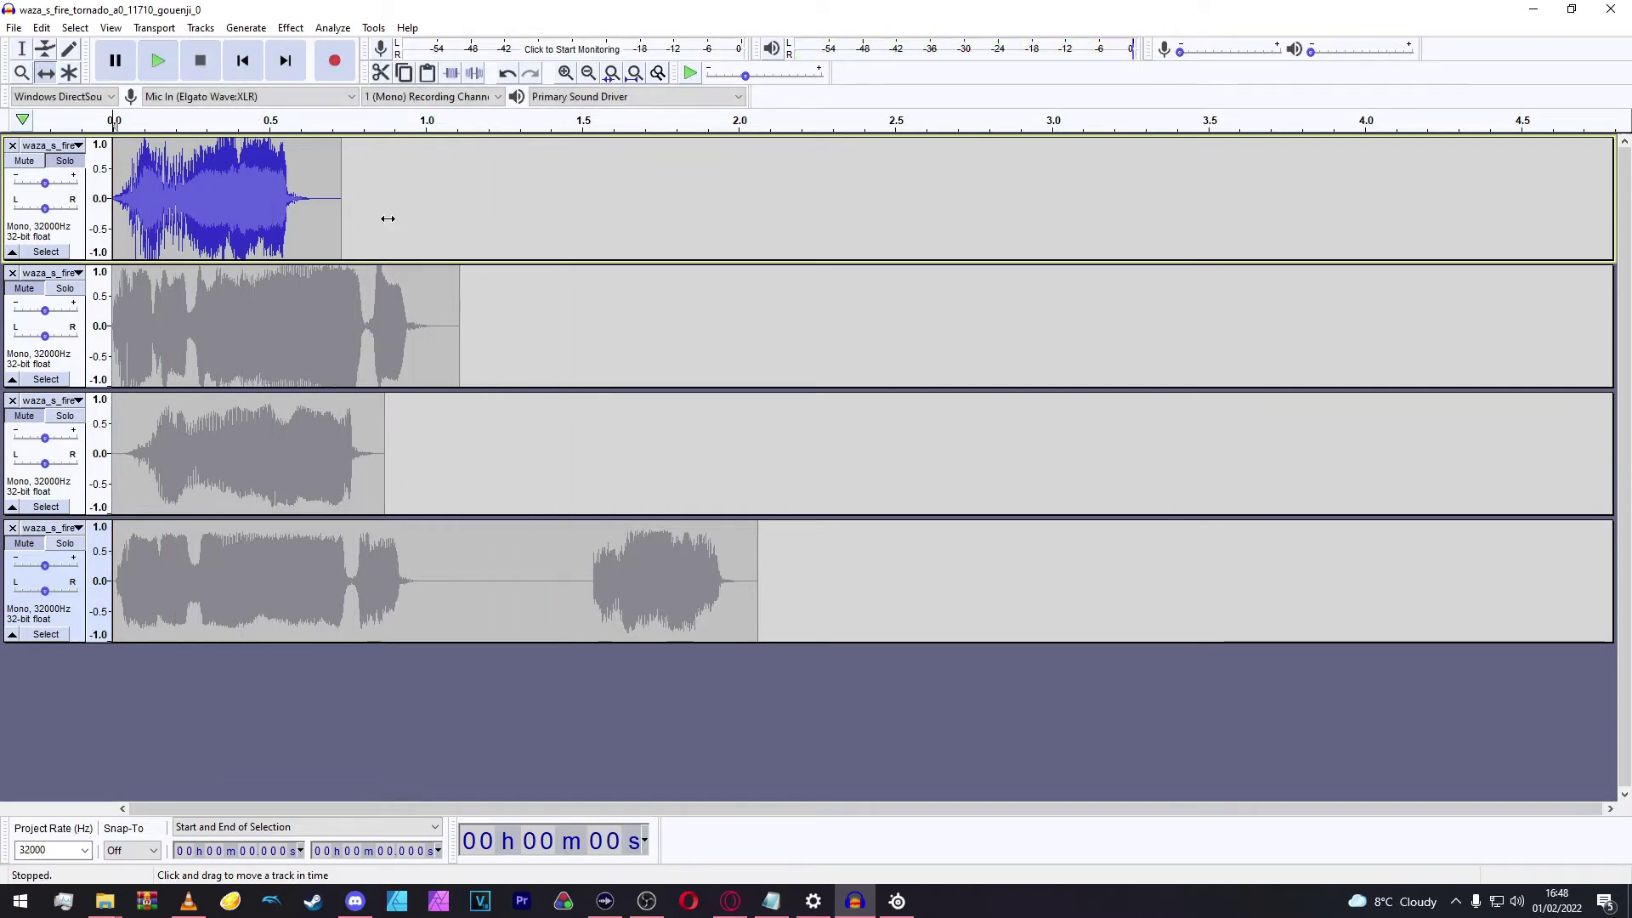
{"action": "left_click", "coordinate": [64, 162]}
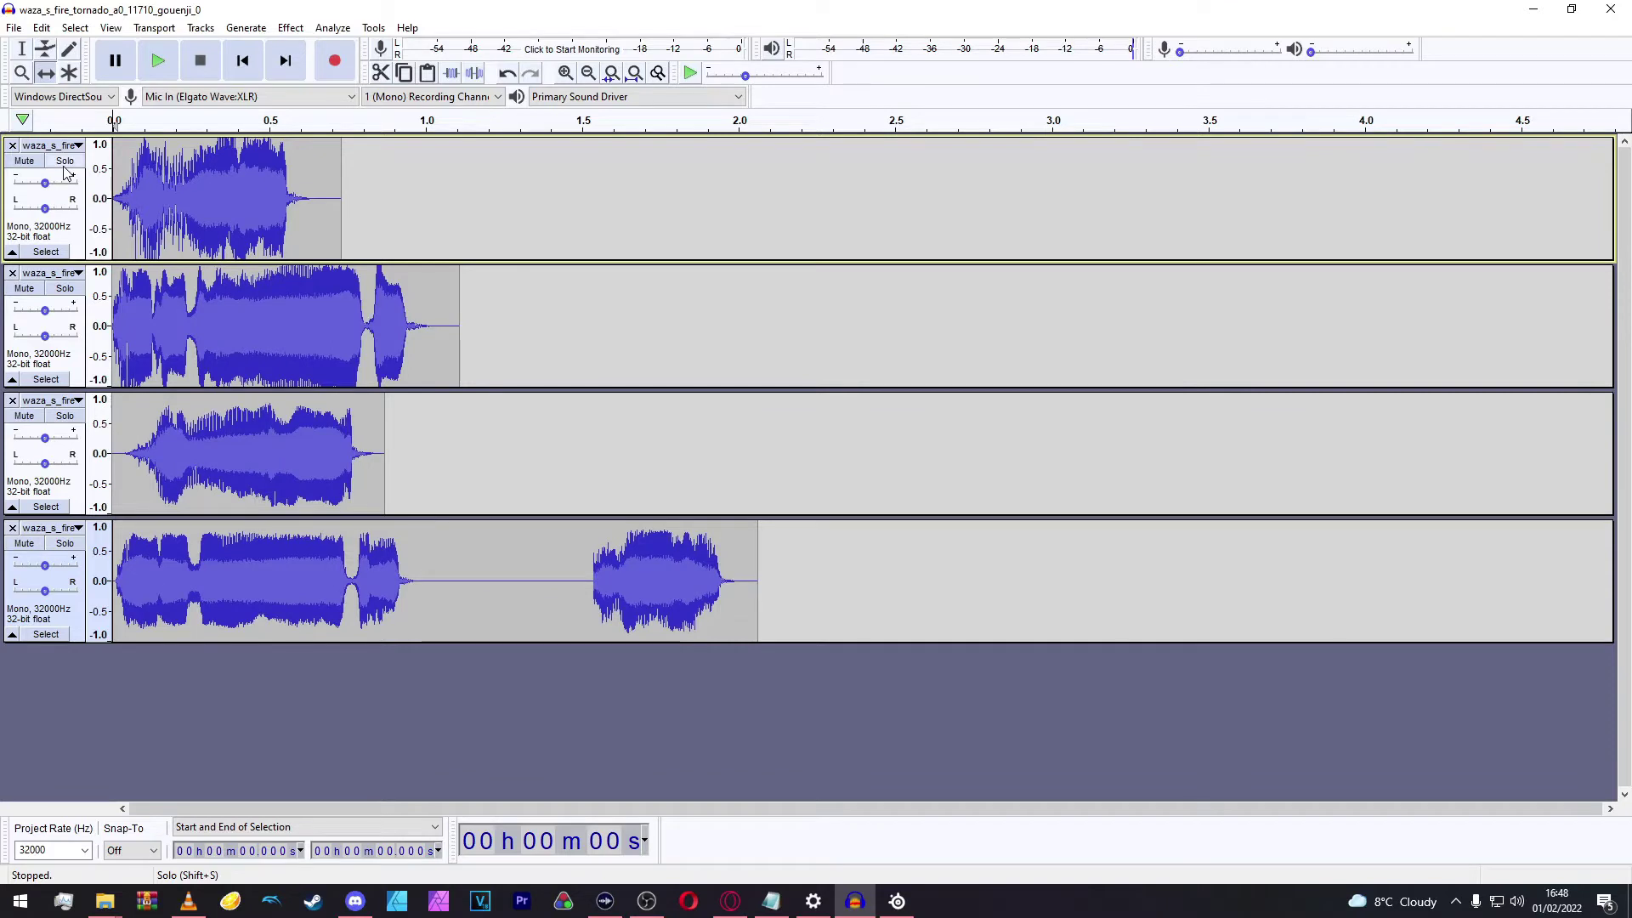
{"action": "left_click", "coordinate": [65, 289]}
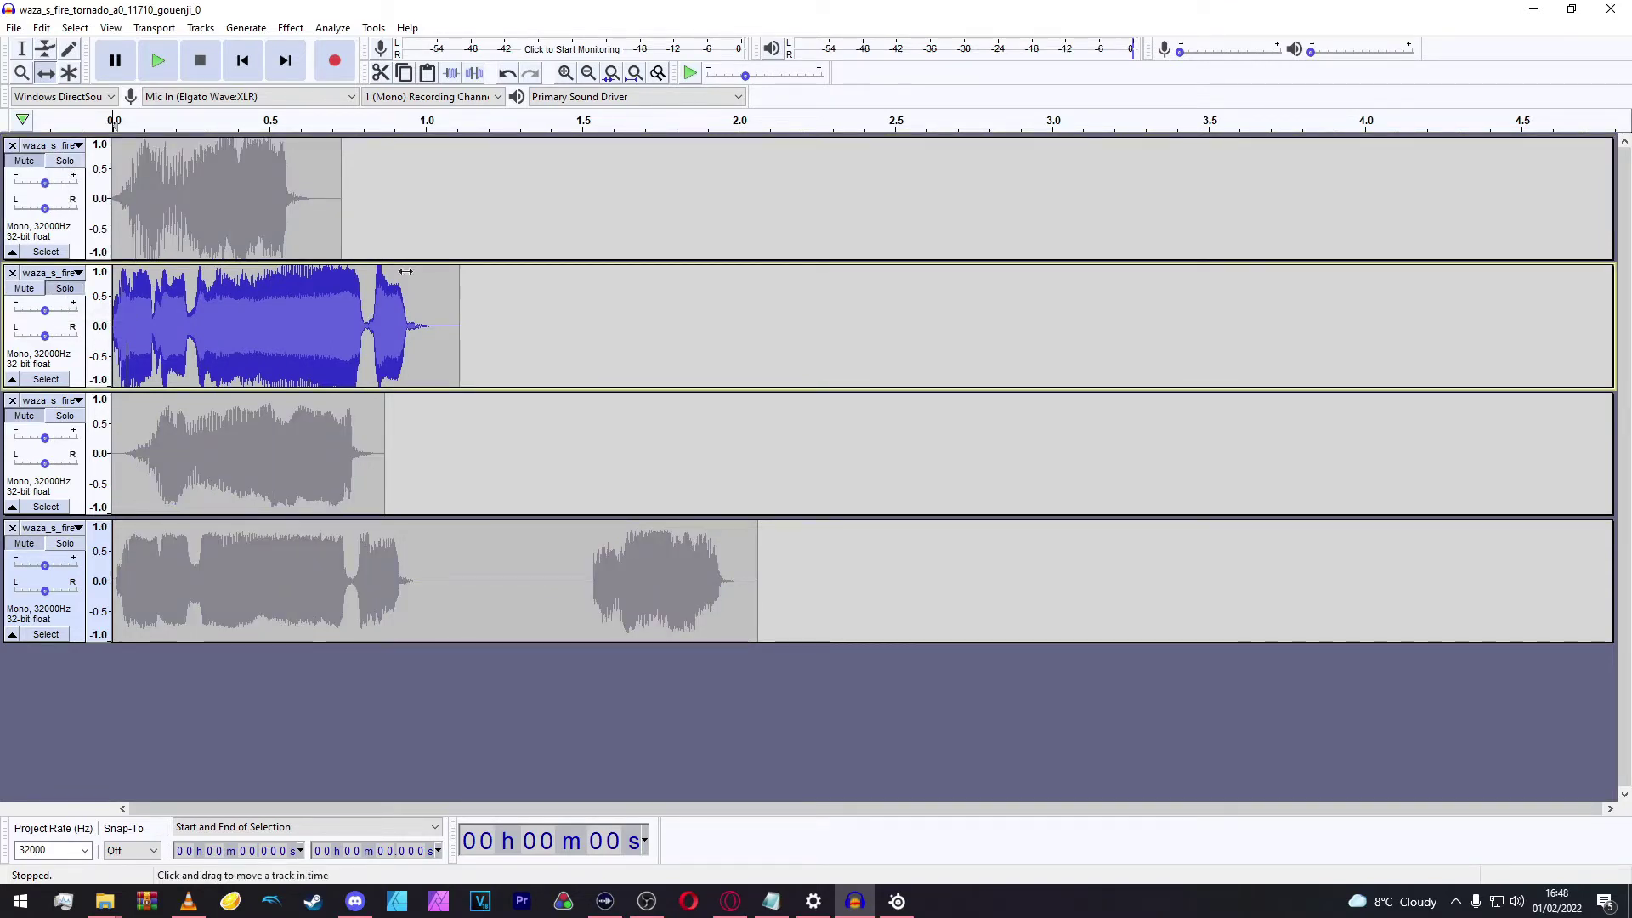
{"action": "key", "text": "space"}
{"action": "key", "text": "space"}
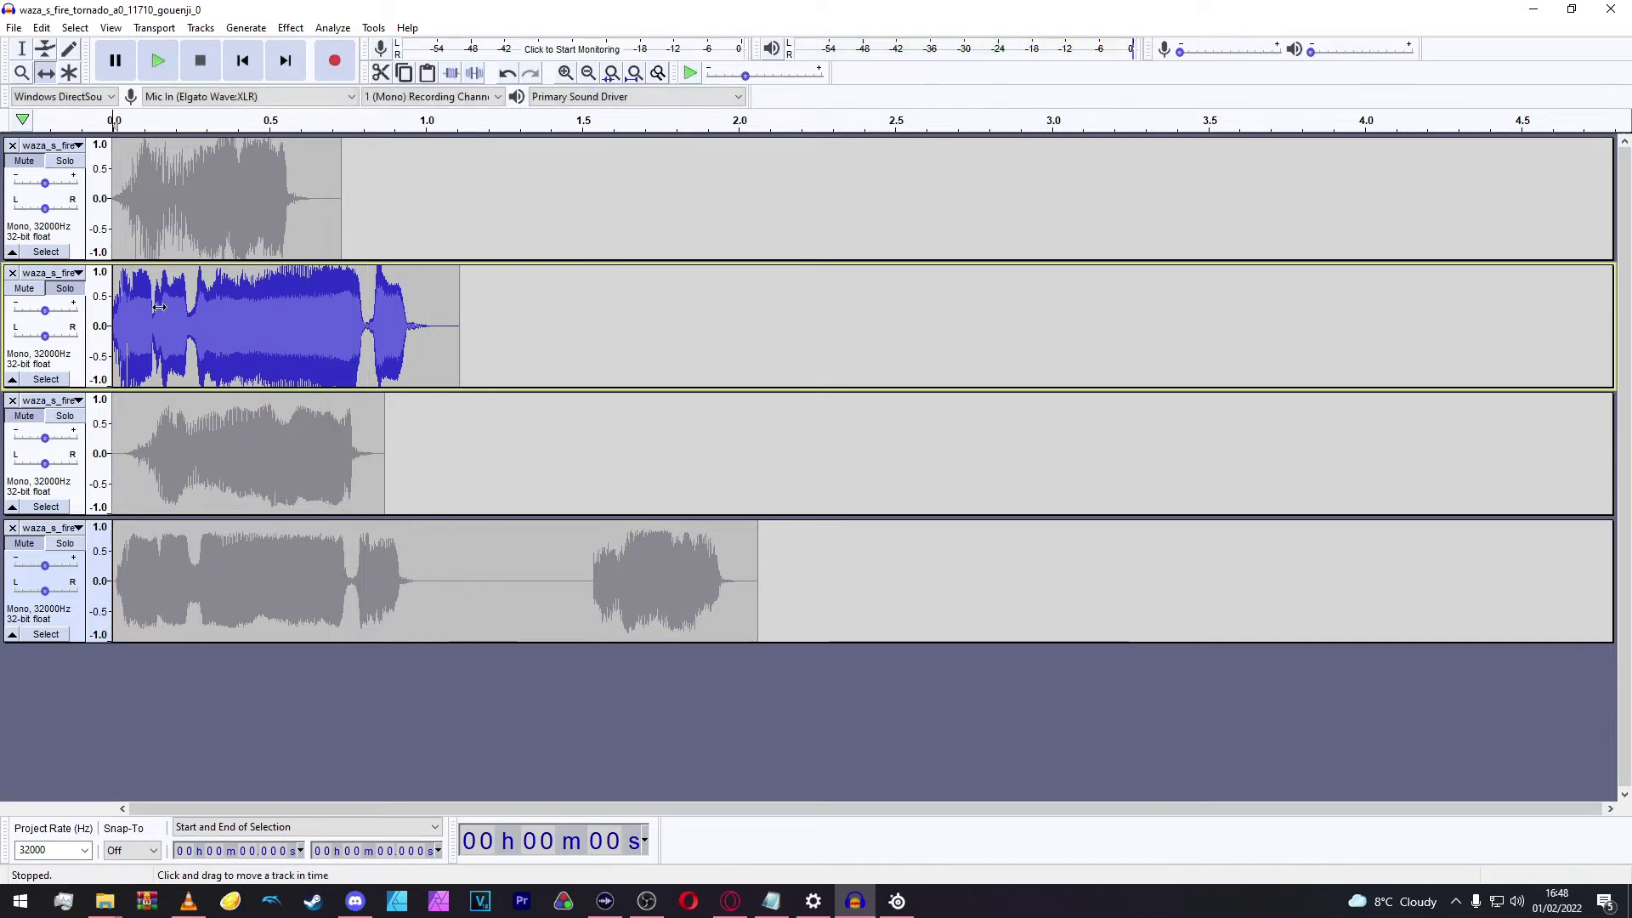
{"action": "left_click", "coordinate": [68, 289]}
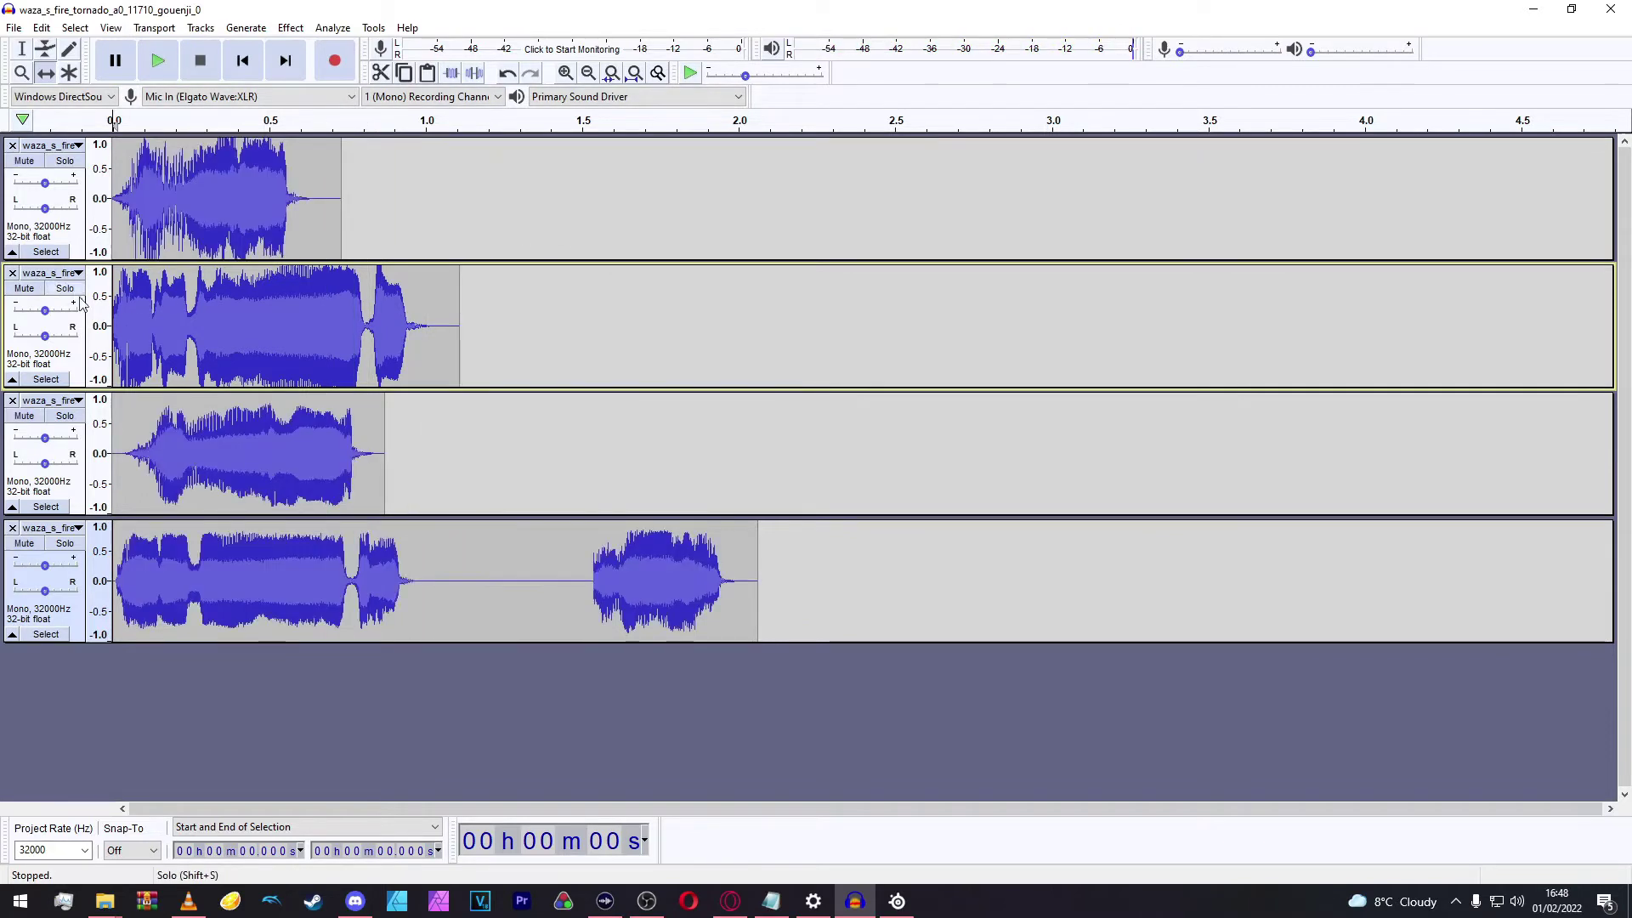
Step: Solo and play the third and fourth tracks, leaving the fourth soloed
{"action": "left_click", "coordinate": [67, 416]}
{"action": "key", "text": "space"}
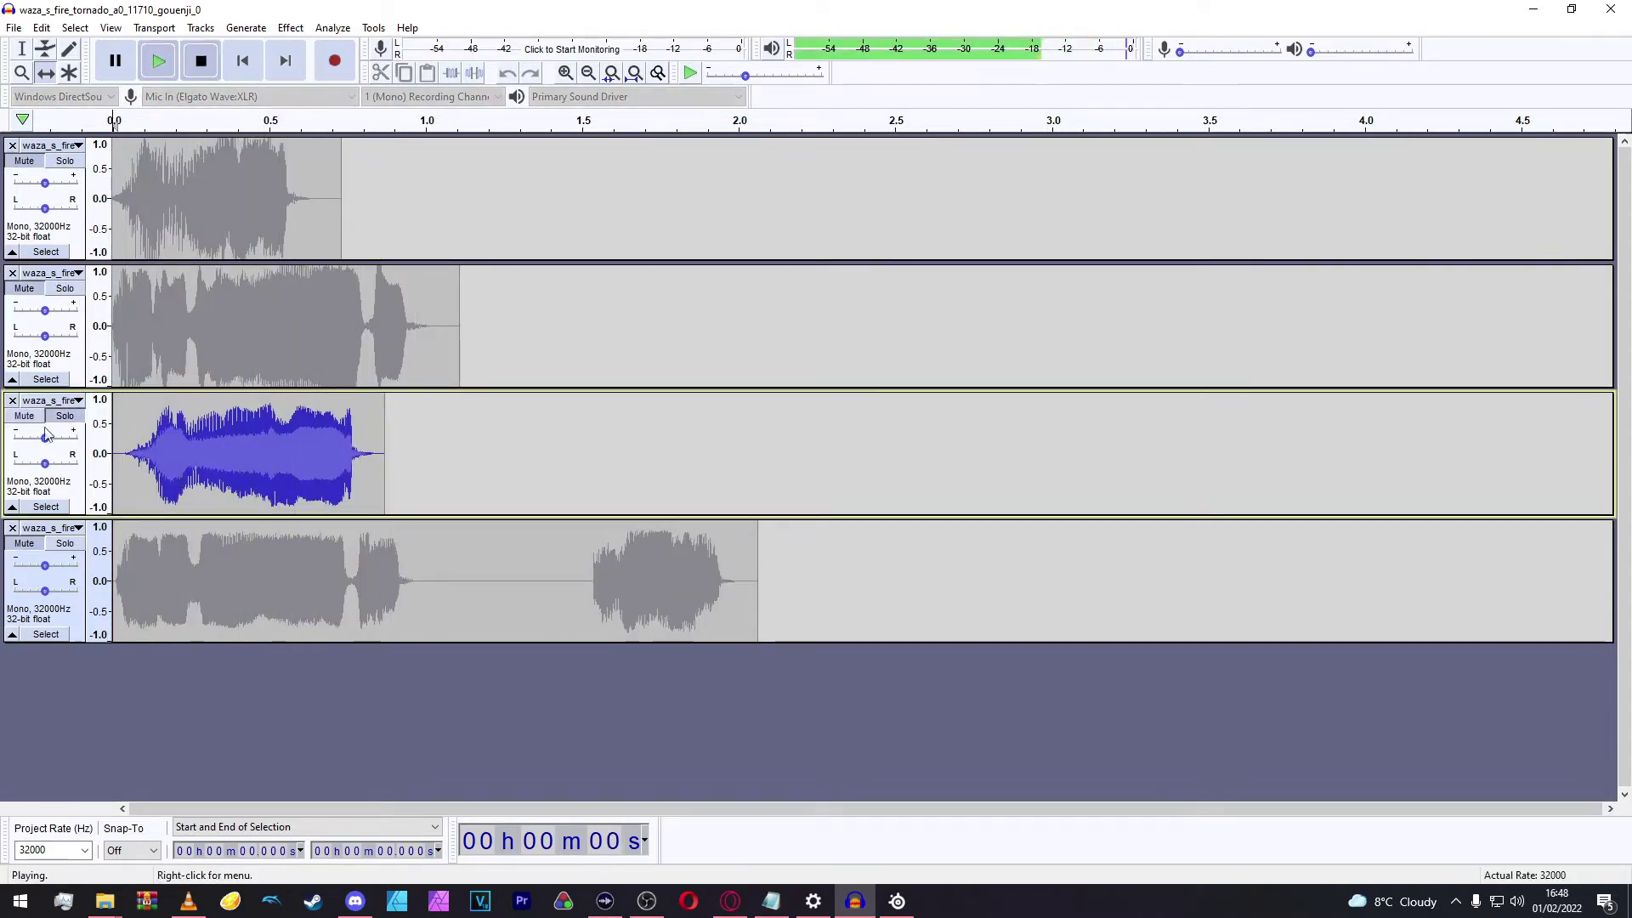
{"action": "key", "text": "space"}
{"action": "left_click", "coordinate": [64, 543]}
{"action": "key", "text": "space"}
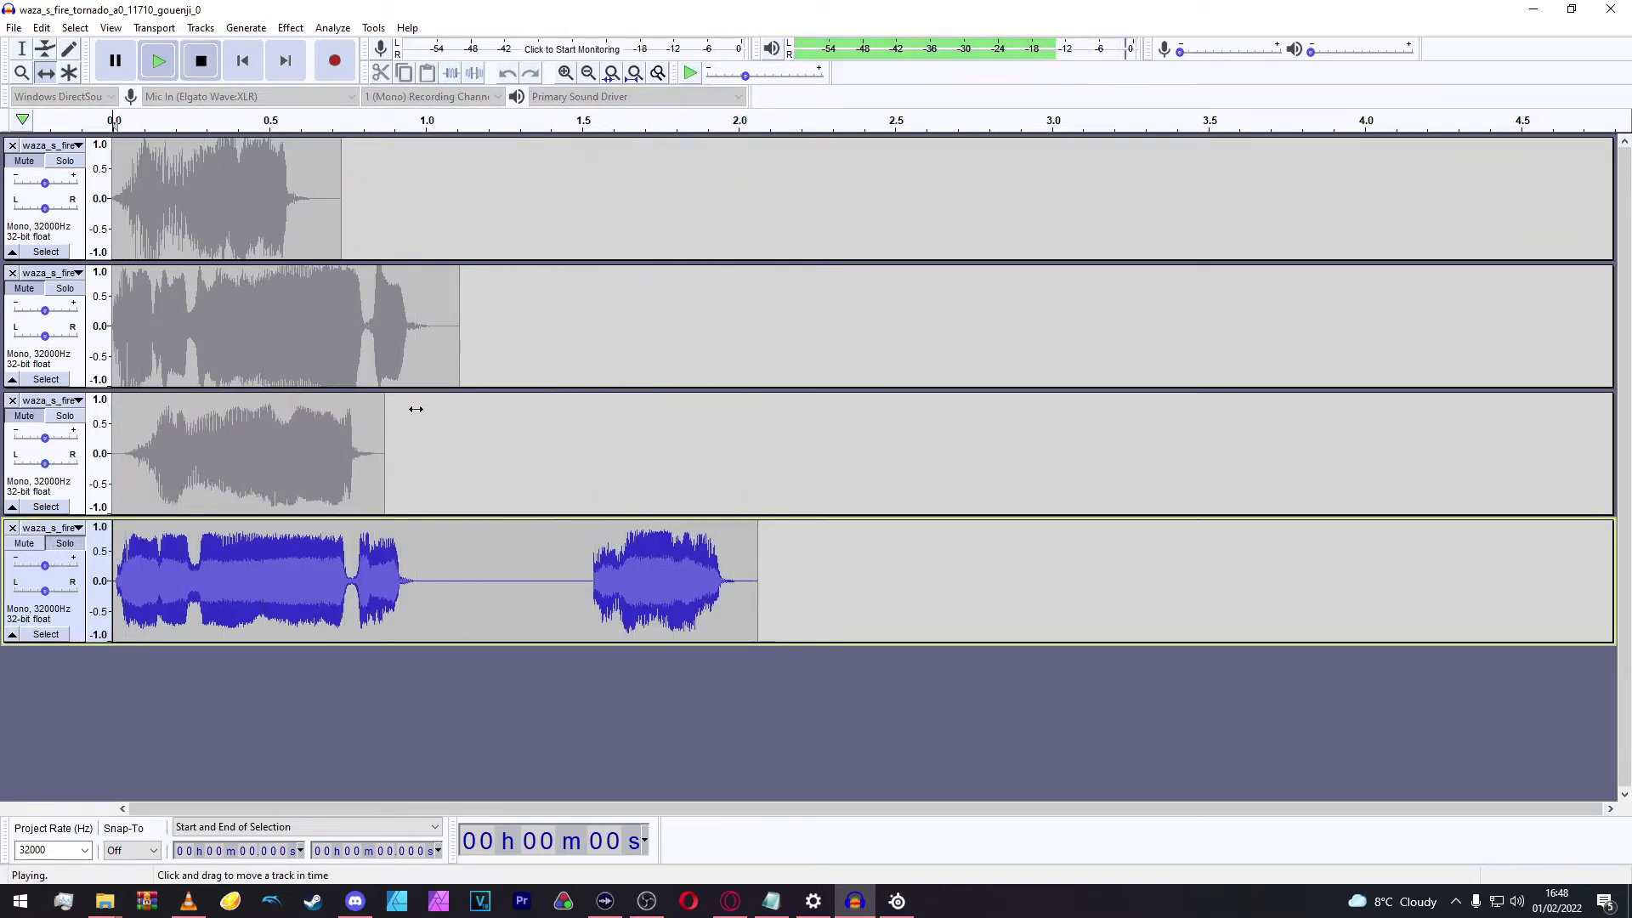
{"action": "key", "text": "space"}
{"action": "key", "text": "space"}
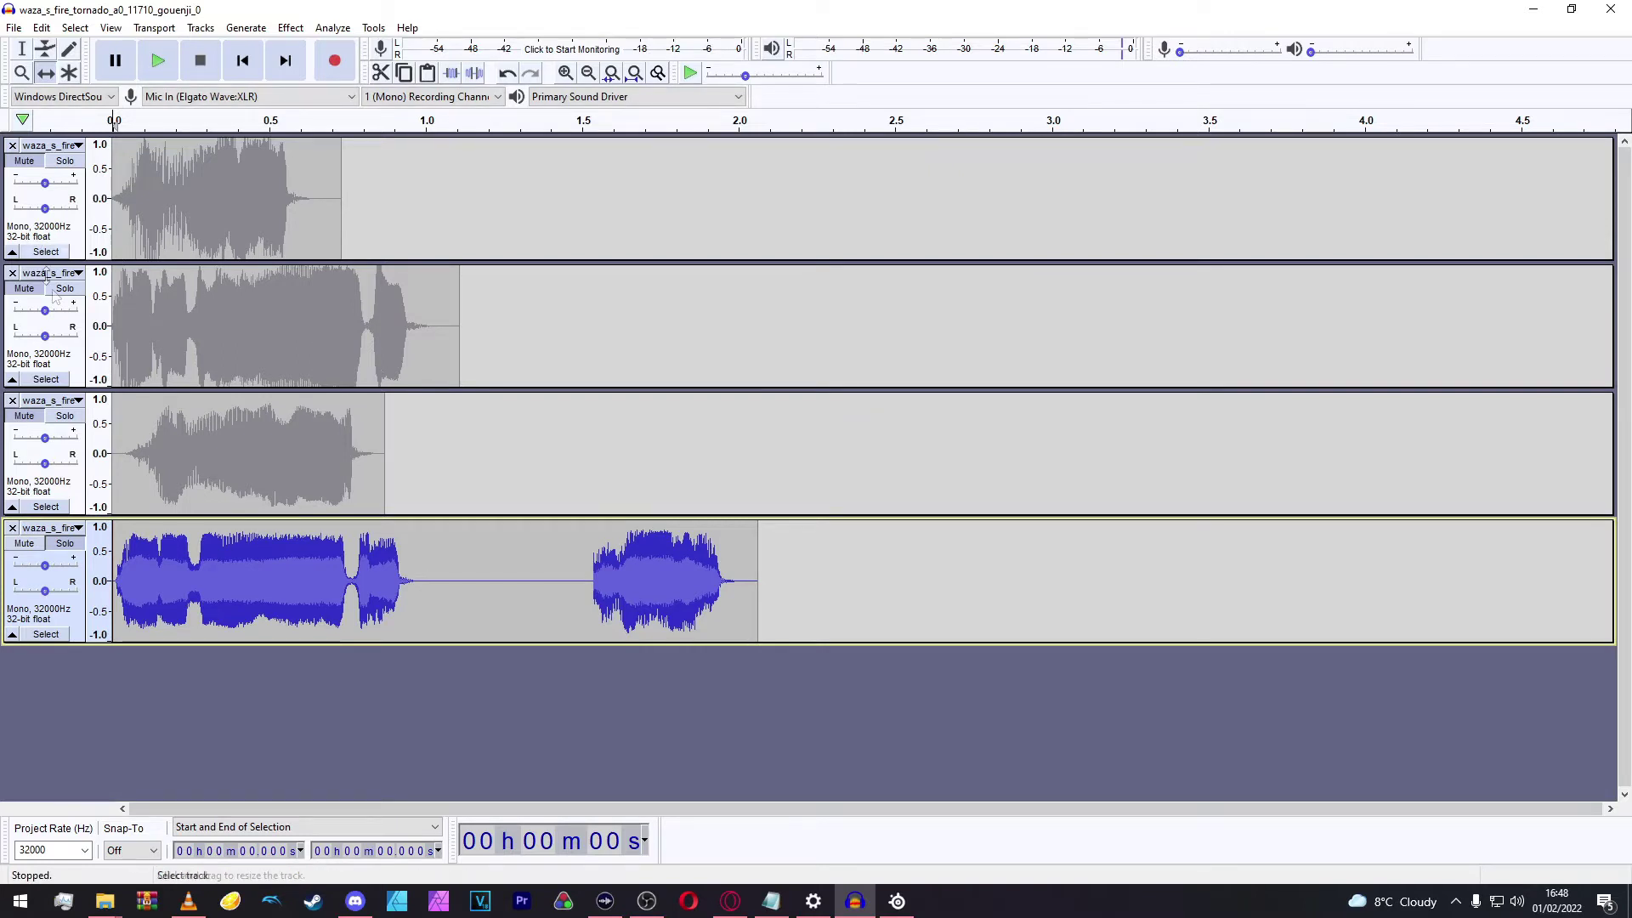
Step: Remove the first two tracks from the Audacity project
{"action": "left_click", "coordinate": [46, 151]}
{"action": "left_click", "coordinate": [51, 149]}
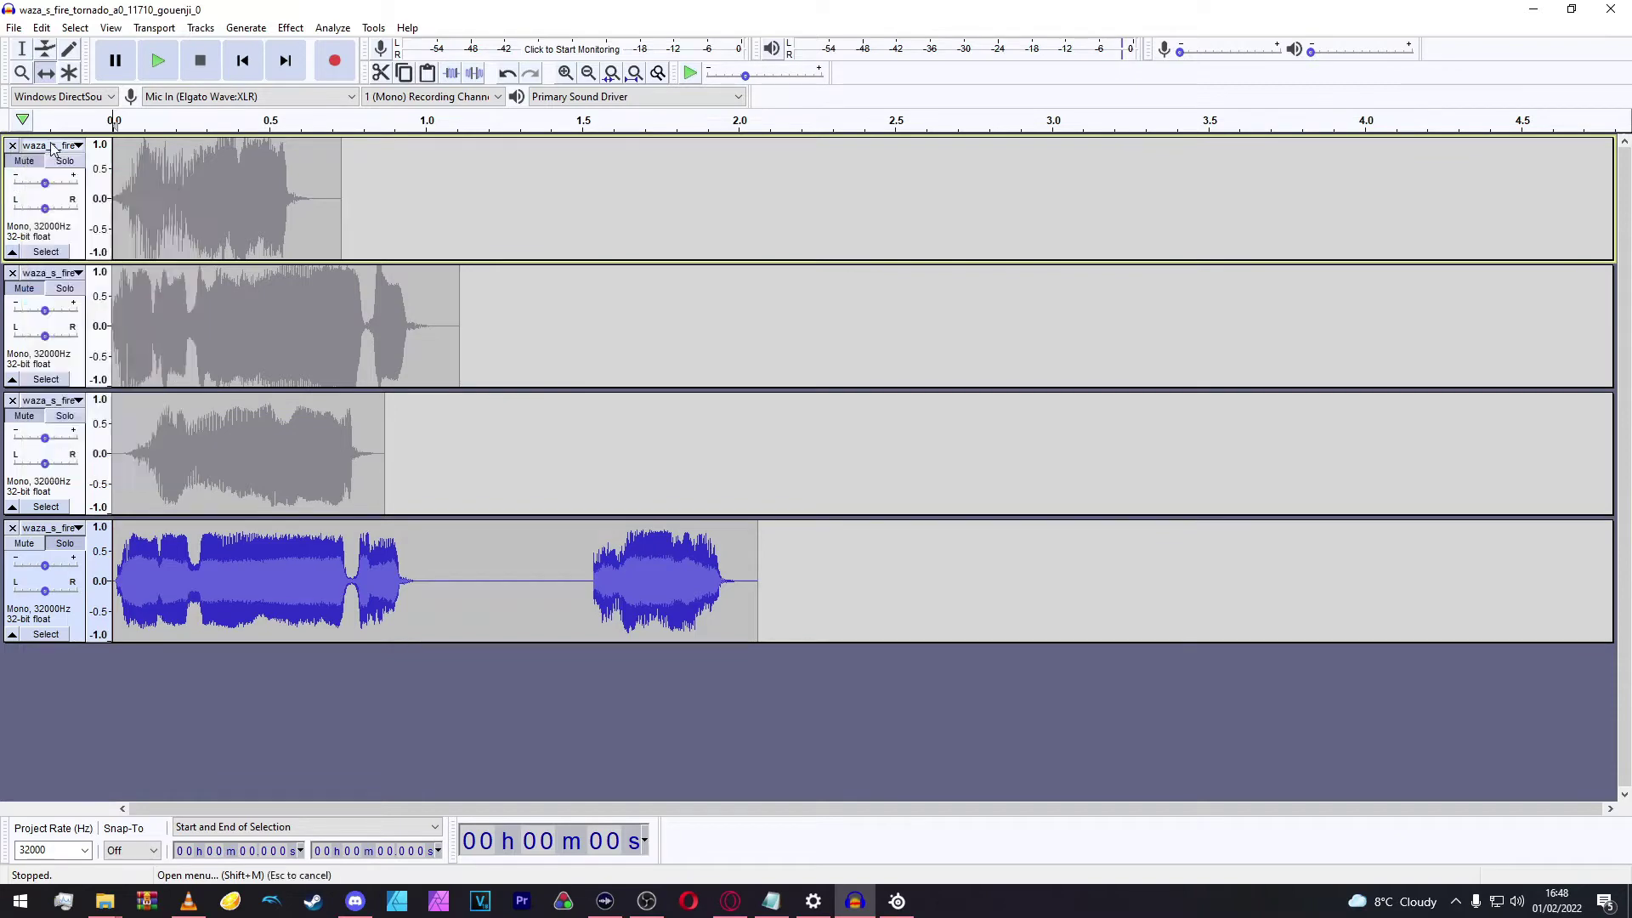
{"action": "left_click", "coordinate": [51, 149]}
{"action": "left_click", "coordinate": [416, 183]}
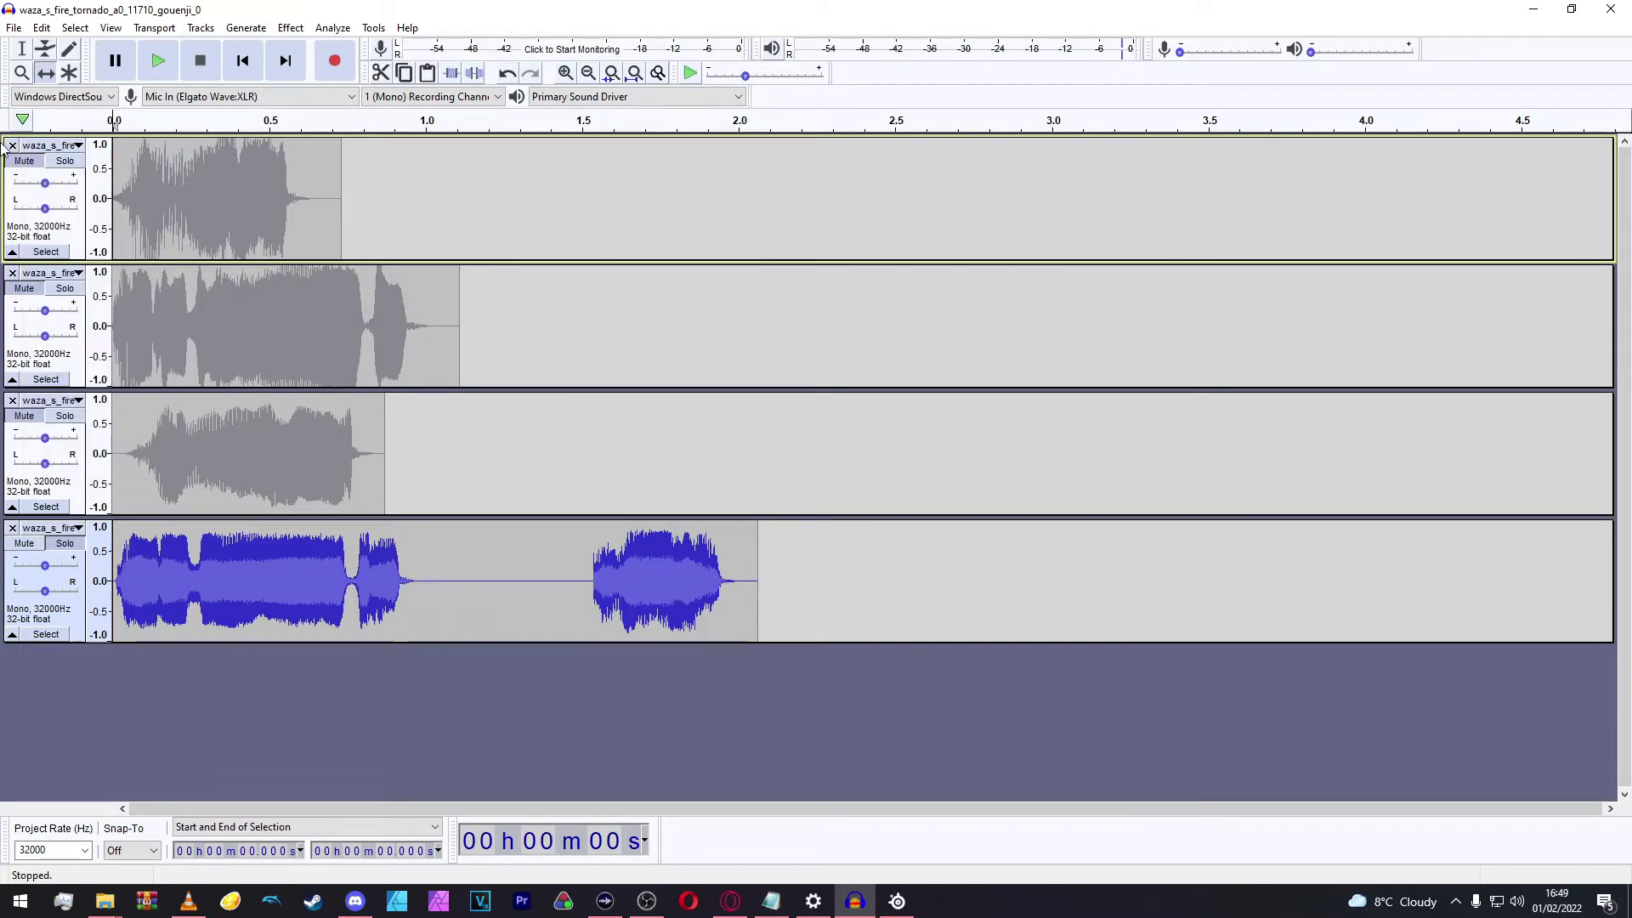
{"action": "left_click", "coordinate": [13, 146]}
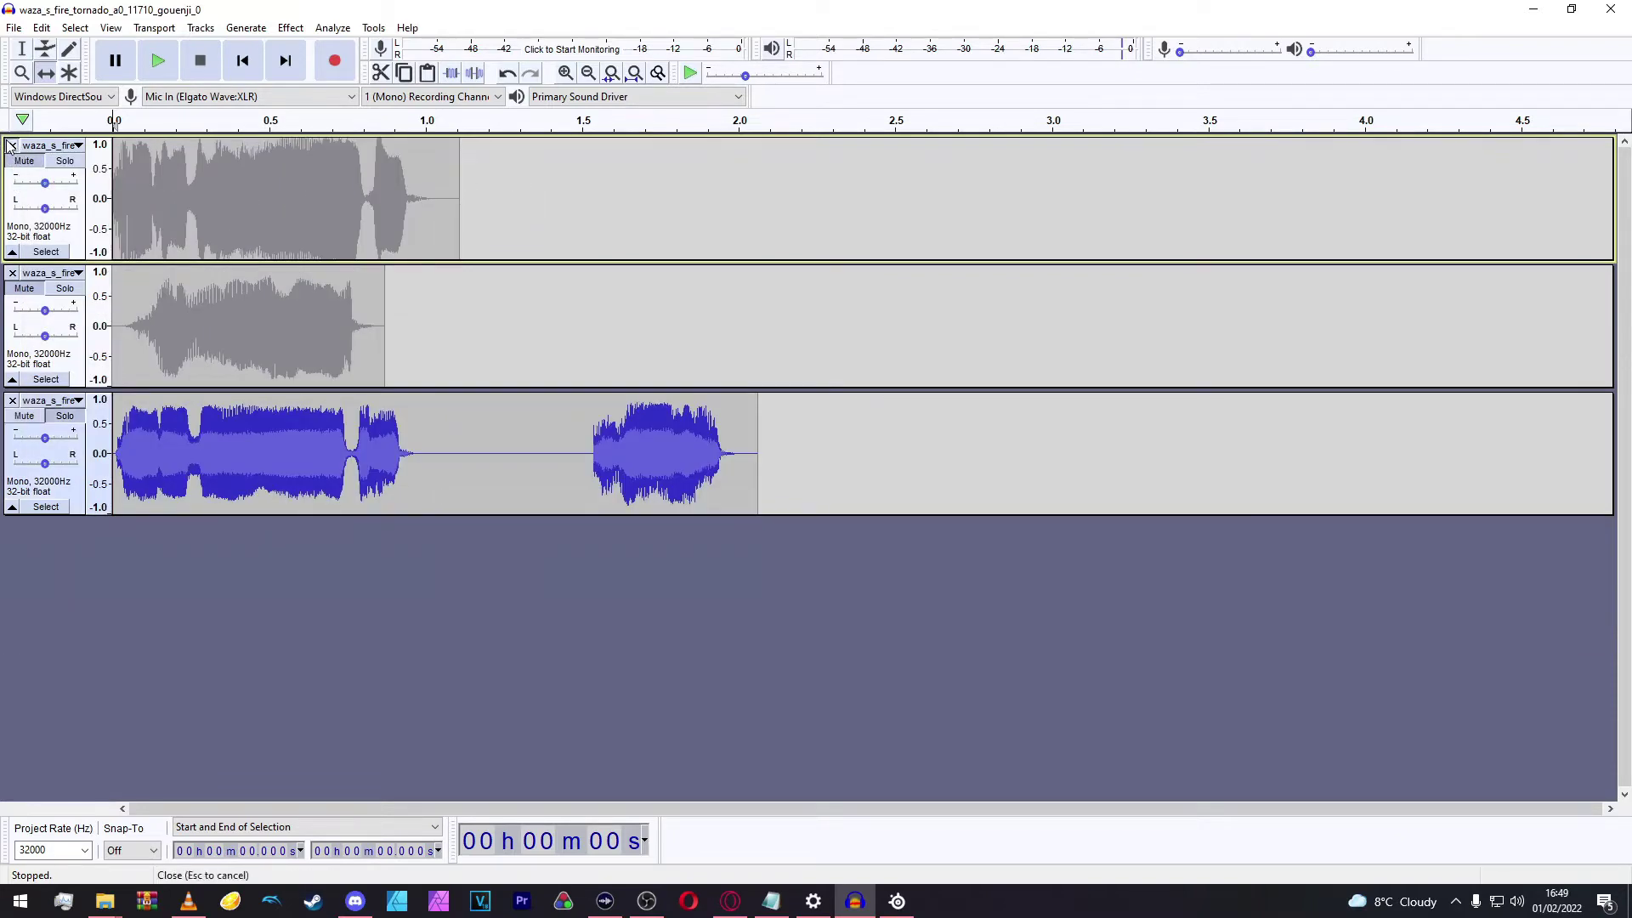
{"action": "left_click", "coordinate": [11, 146]}
Step: Trim the second waza track by deleting its 1.344–2.097 s tail
{"action": "left_click", "coordinate": [49, 165]}
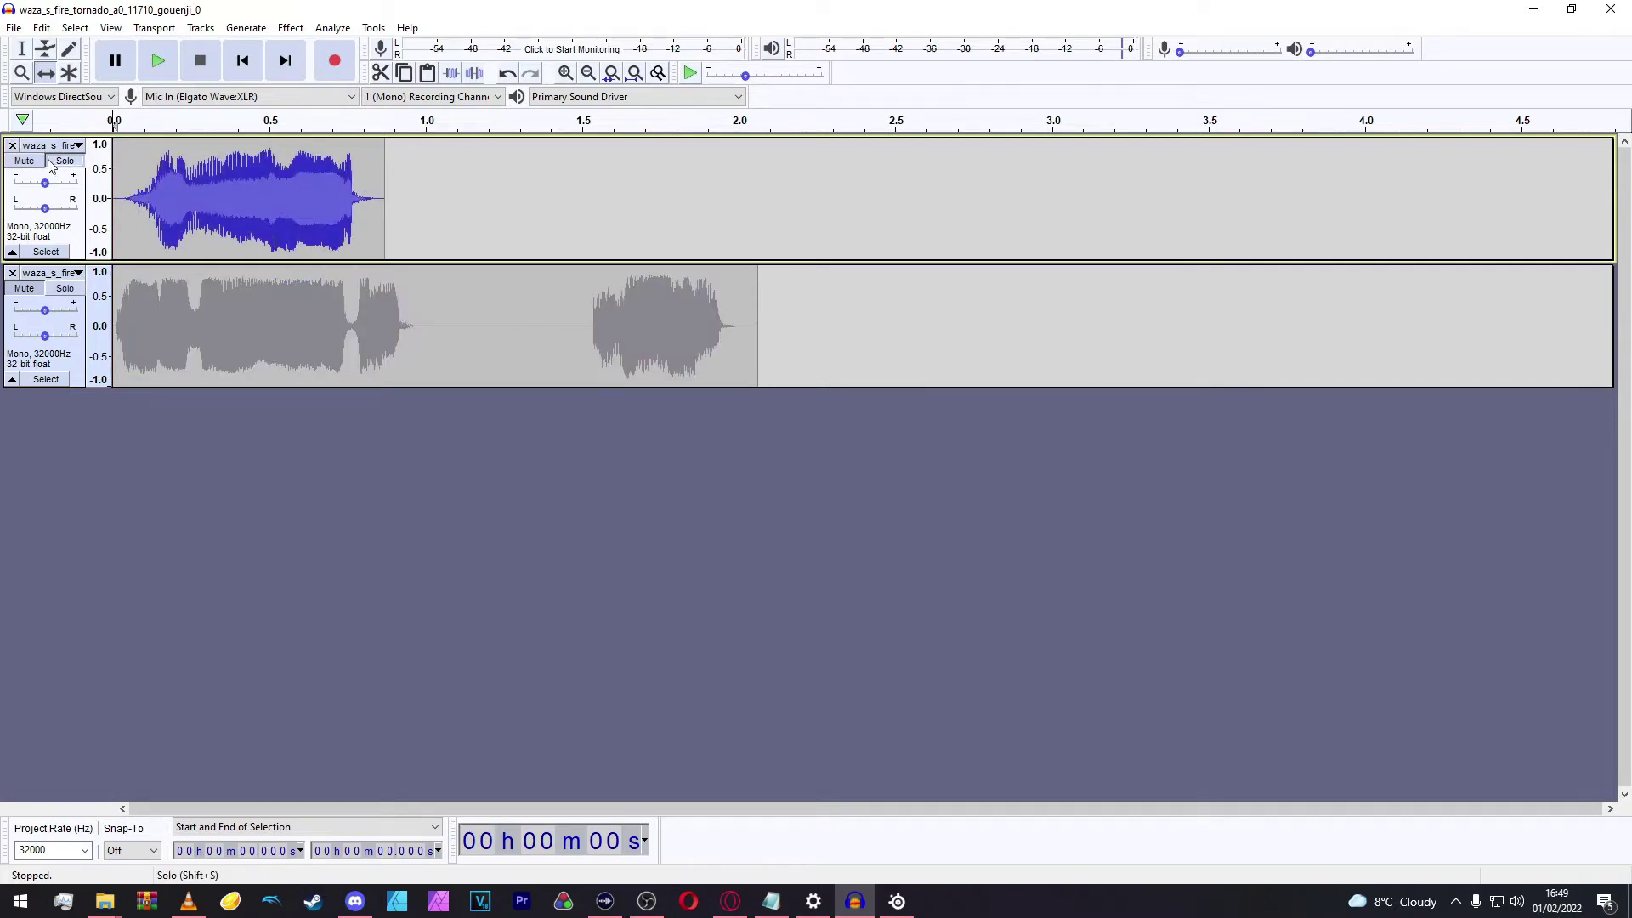
{"action": "left_click", "coordinate": [34, 298], "text": "shift"}
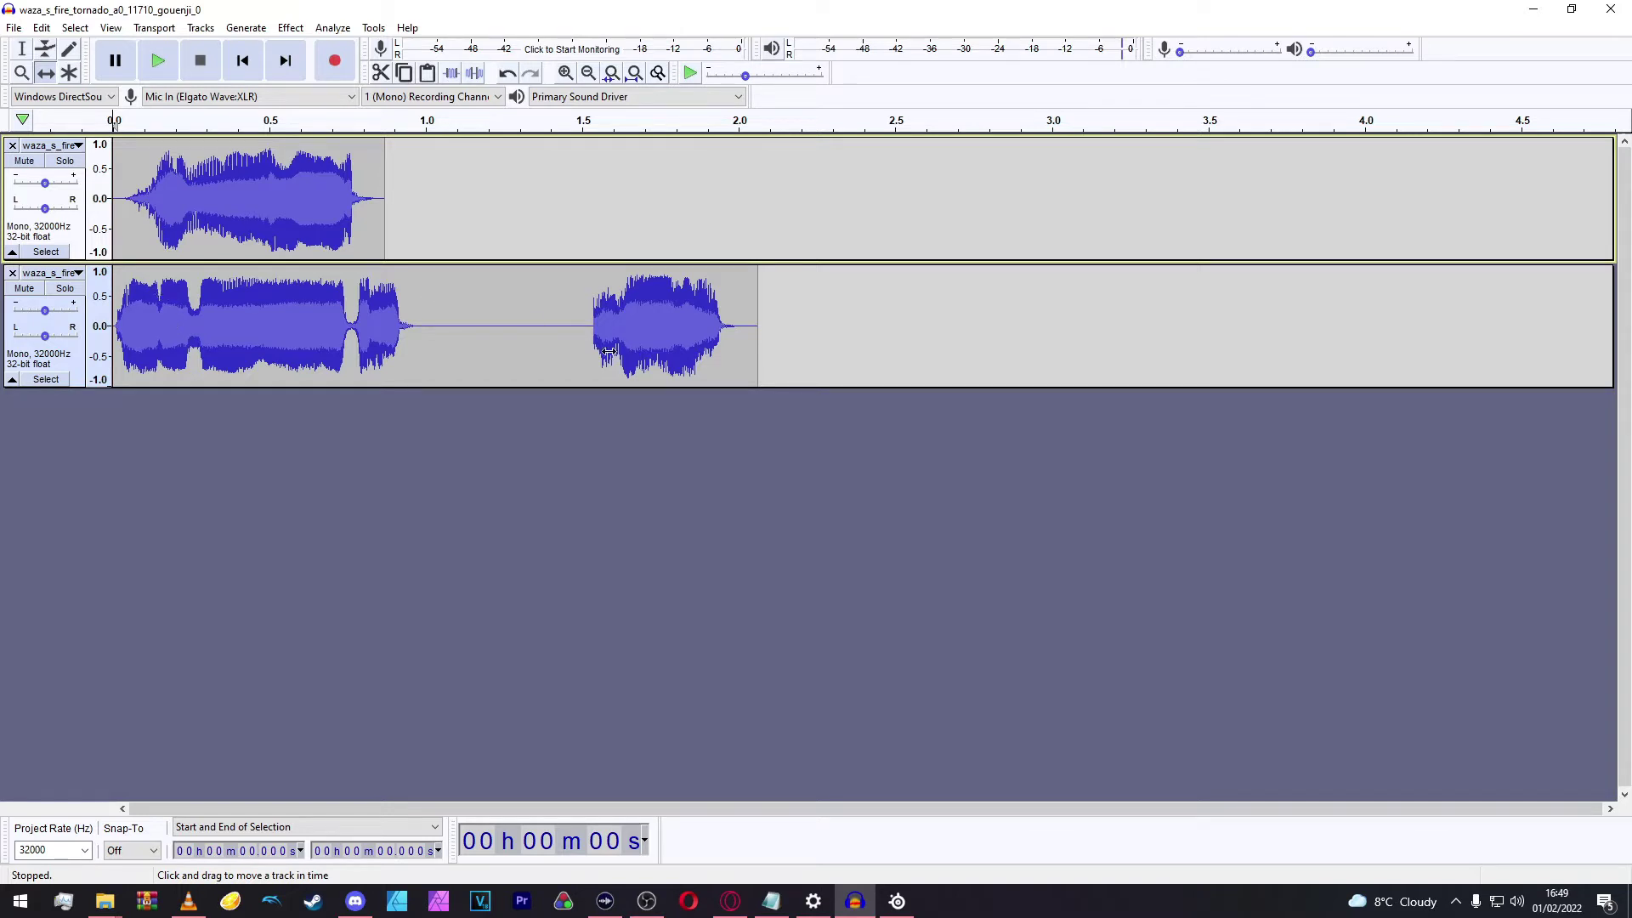
{"action": "left_click", "coordinate": [22, 49]}
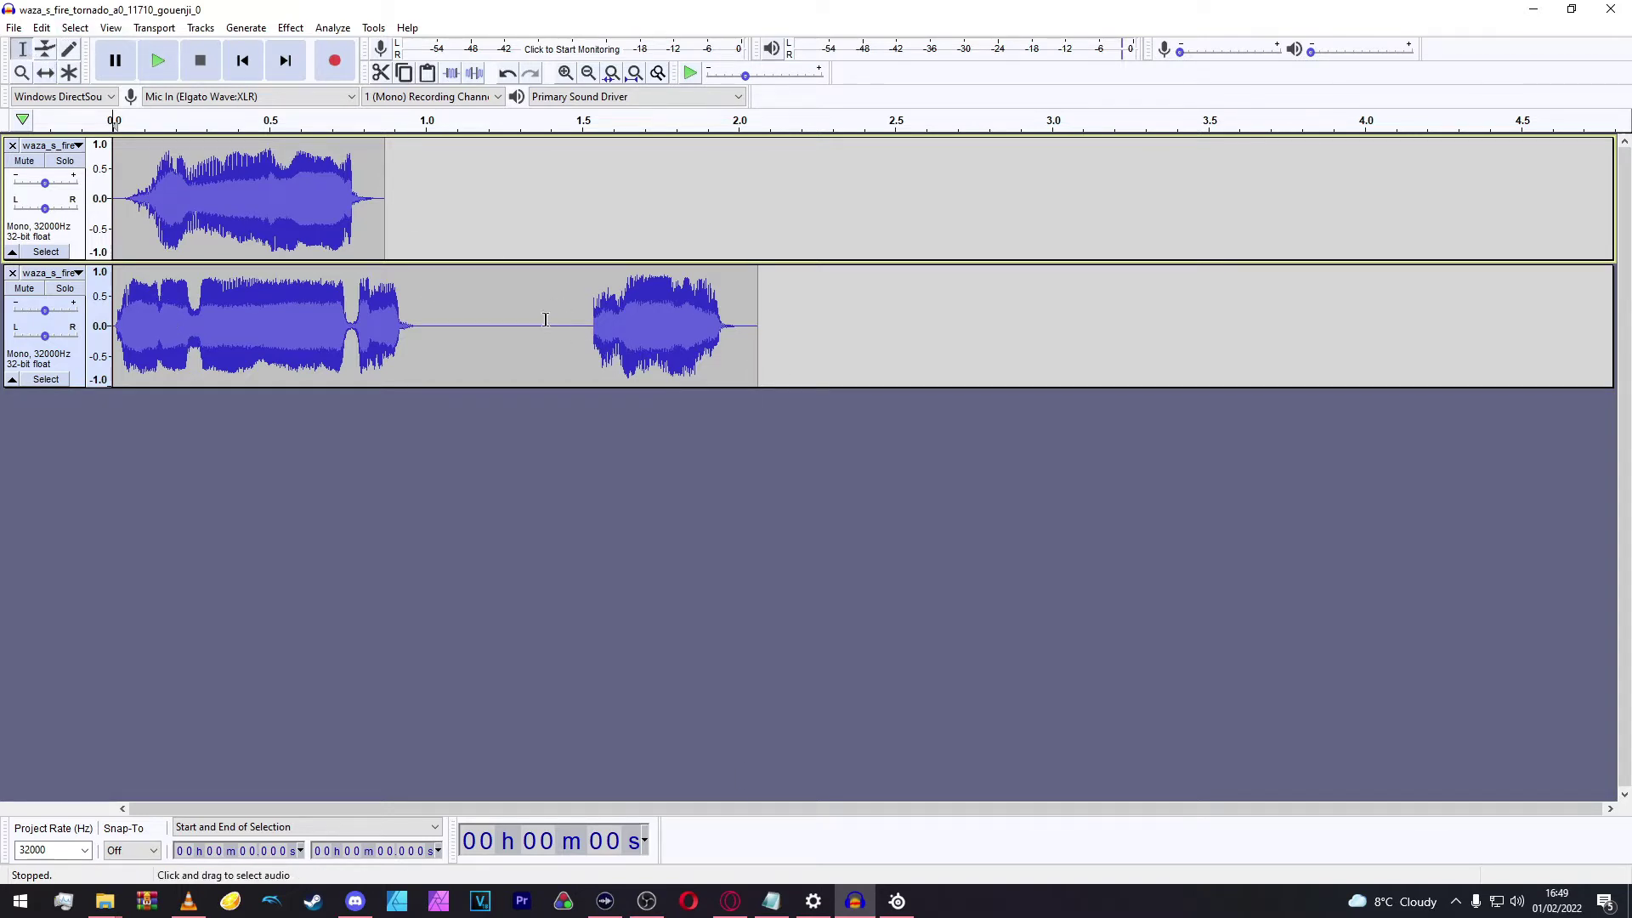
{"action": "left_click_drag", "start_coordinate": [533, 313], "coordinate": [768, 318]}
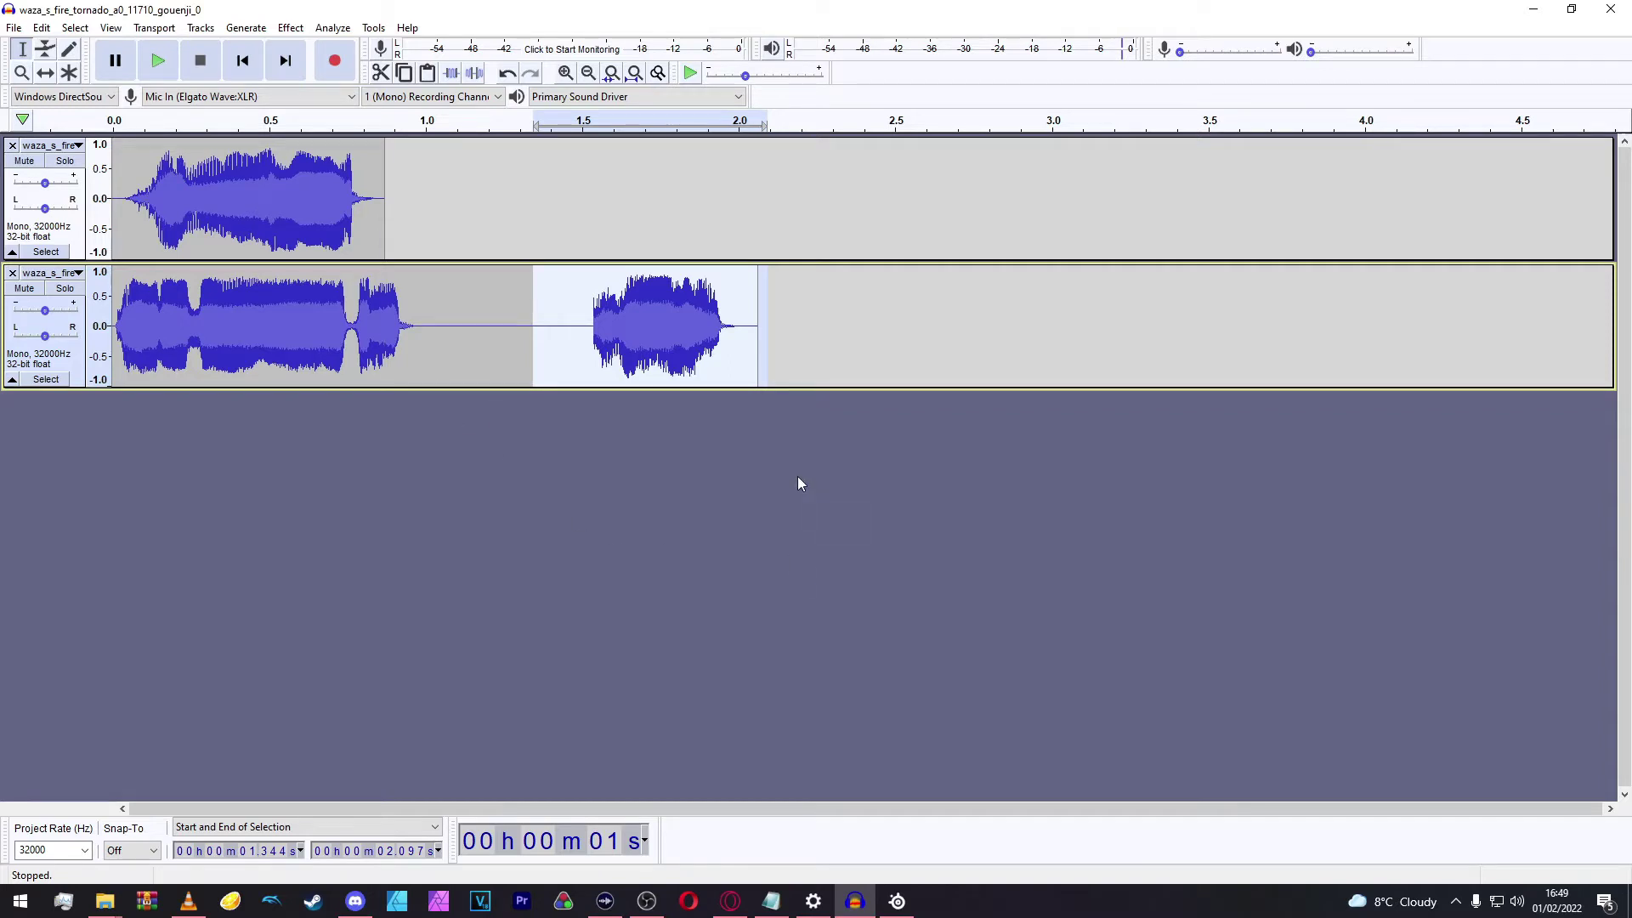
{"action": "key", "text": "Delete"}
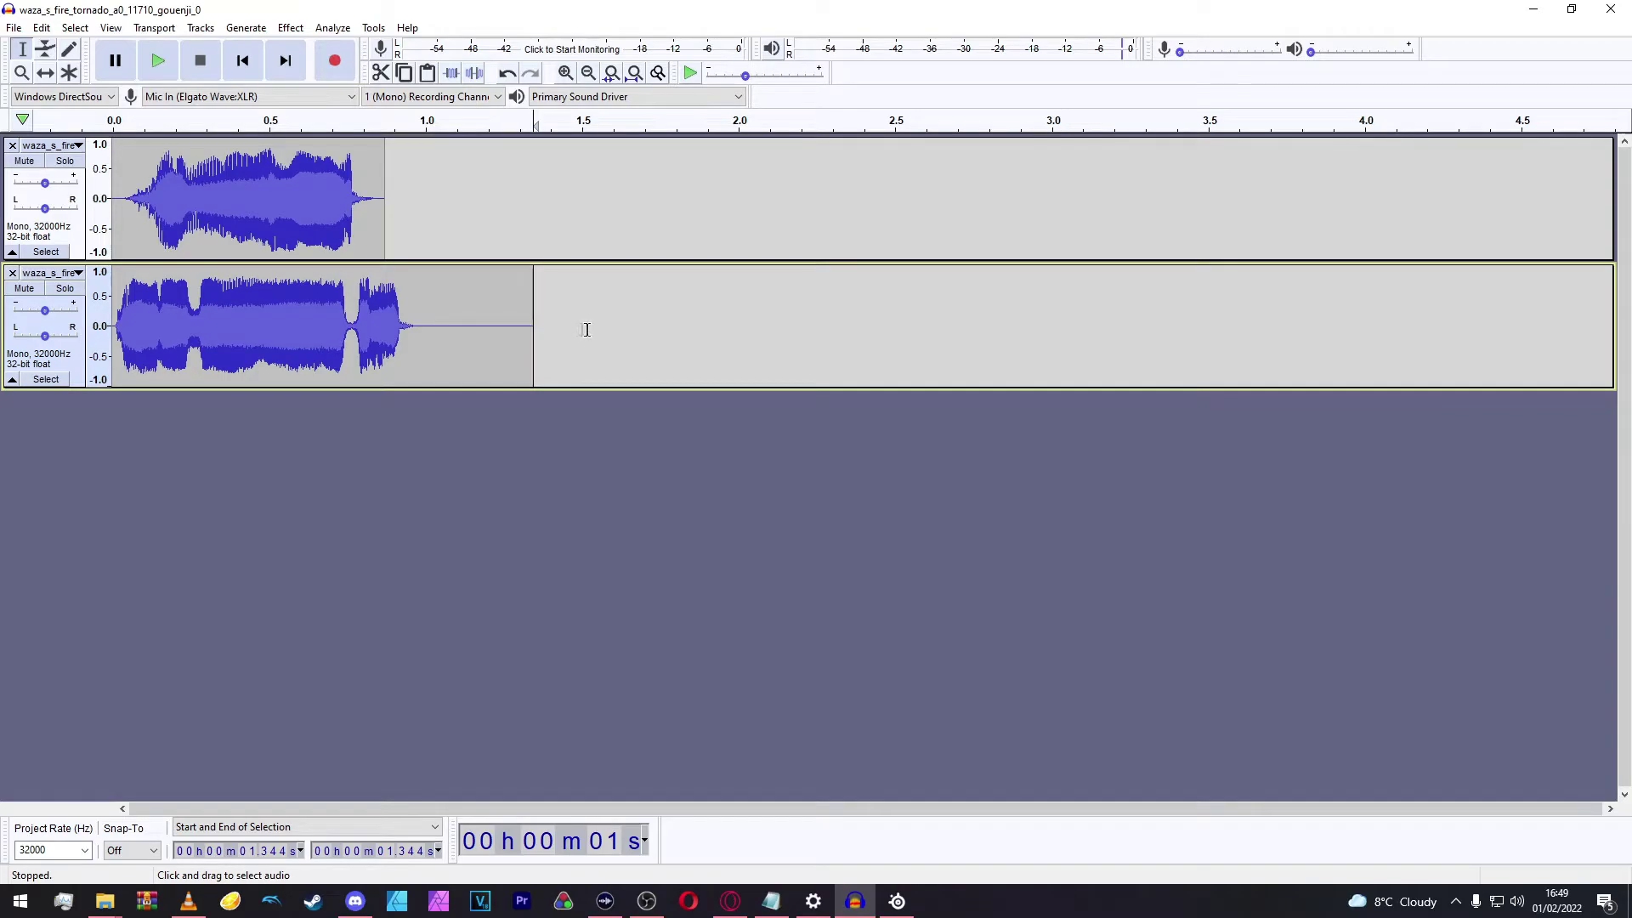
Step: Import Fire Tornado.wav from Explorer into Audacity as a new stereo track
{"action": "left_click_drag", "start_coordinate": [816, 8], "coordinate": [495, 180]}
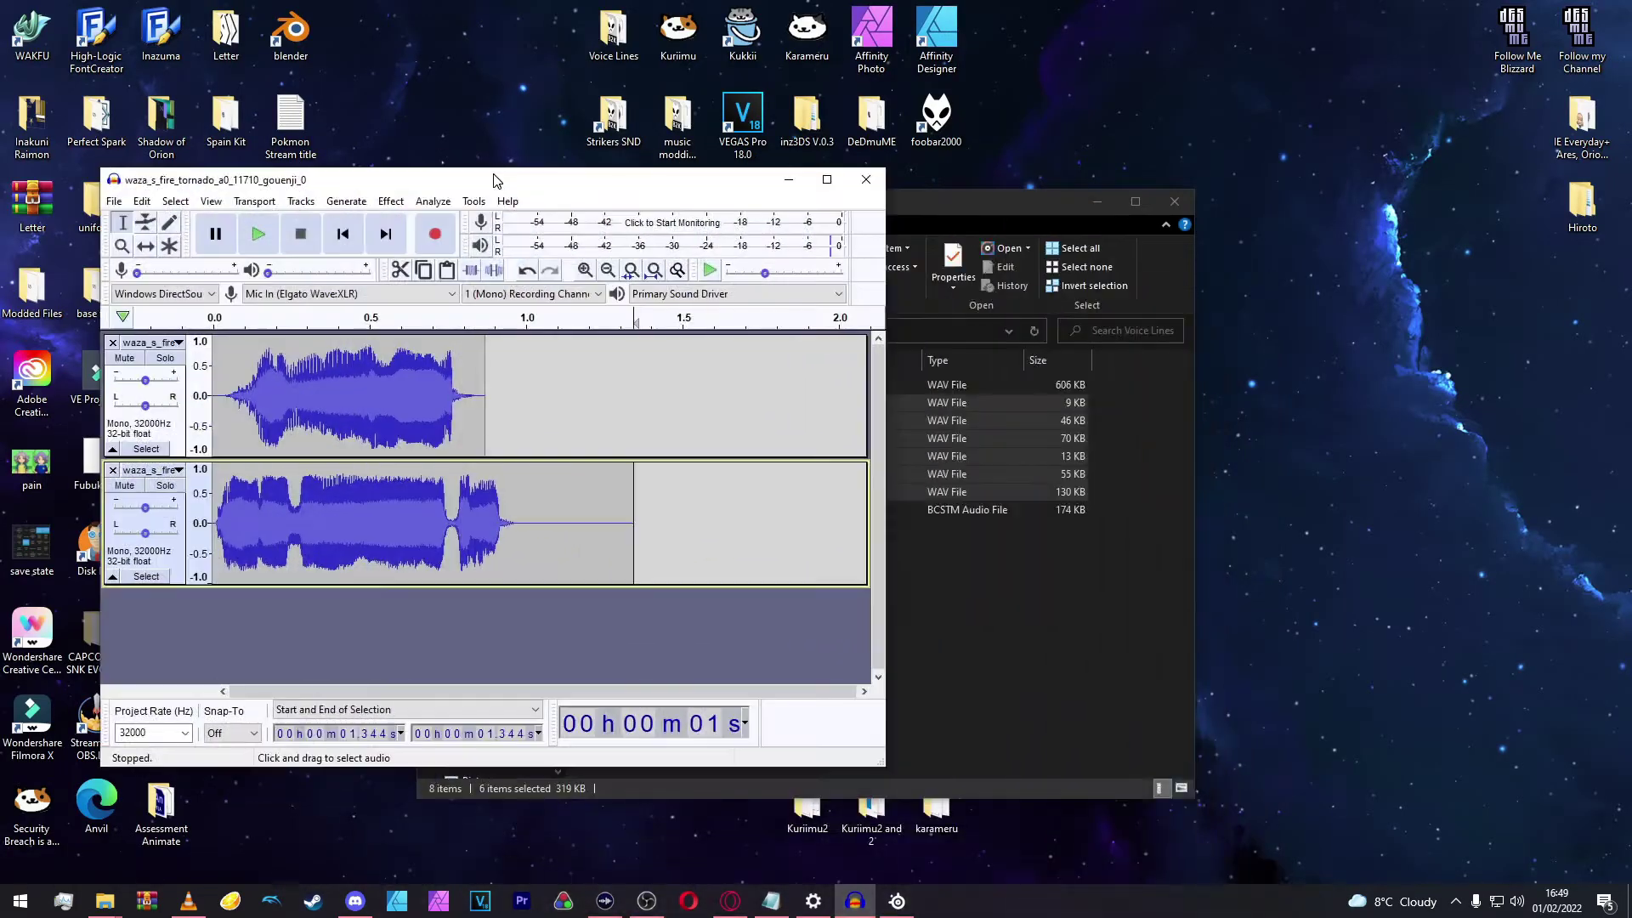
{"action": "left_click", "coordinate": [1075, 627]}
{"action": "left_click", "coordinate": [629, 387]}
{"action": "left_click_drag", "start_coordinate": [625, 391], "coordinate": [299, 614]}
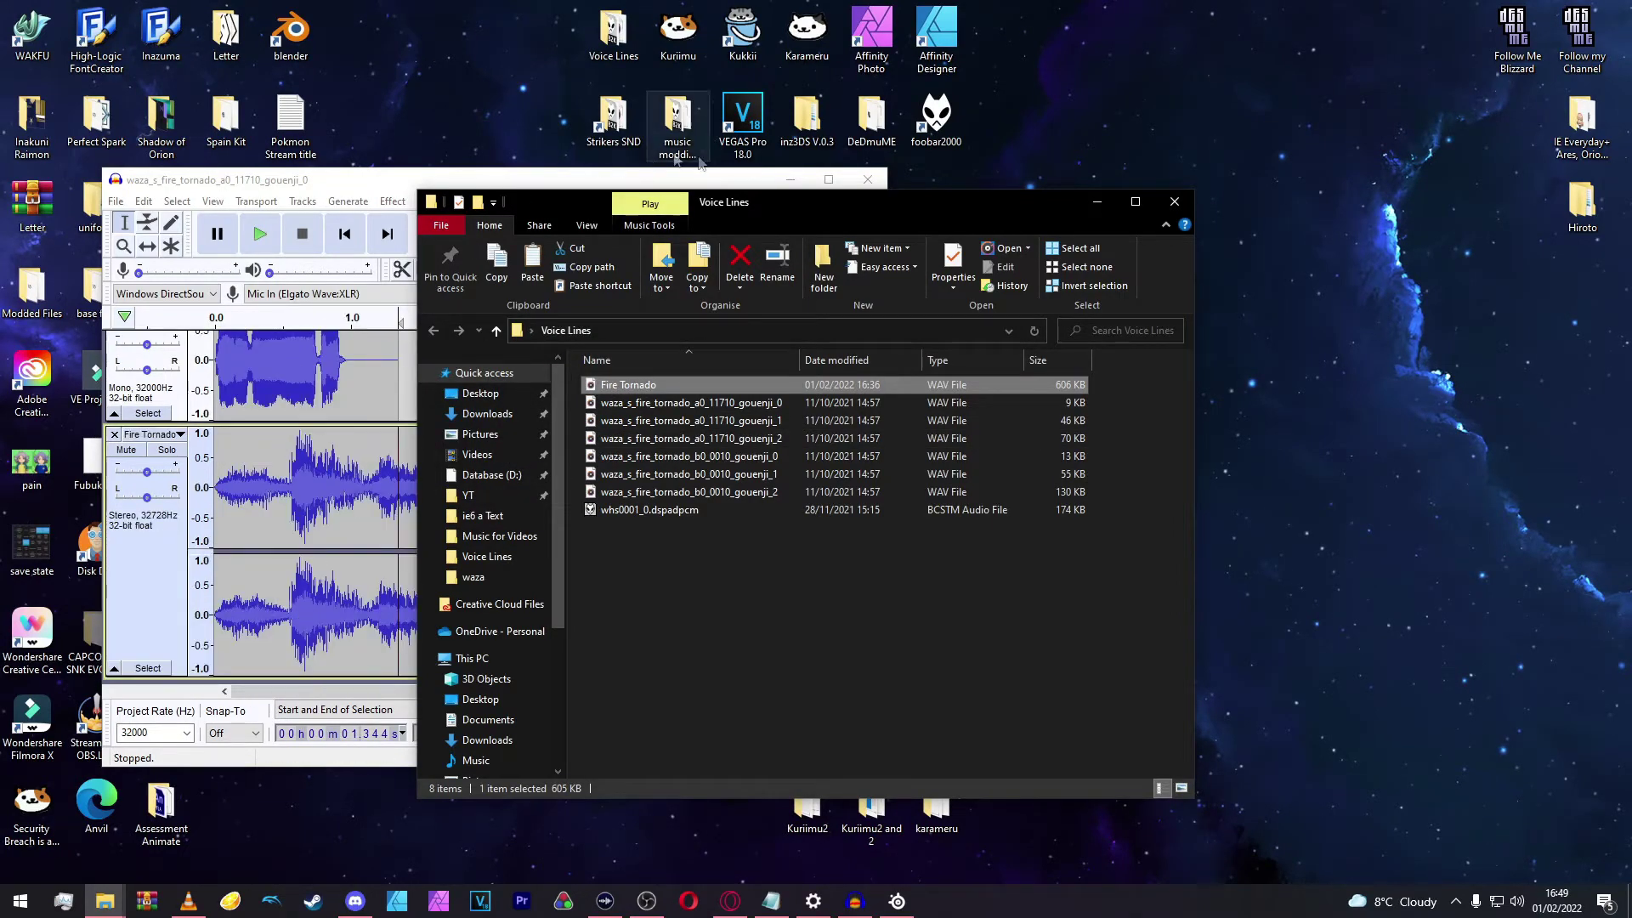
Step: Maximize Audacity, solo the Fire Tornado track and play it from the start
{"action": "left_click", "coordinate": [829, 179]}
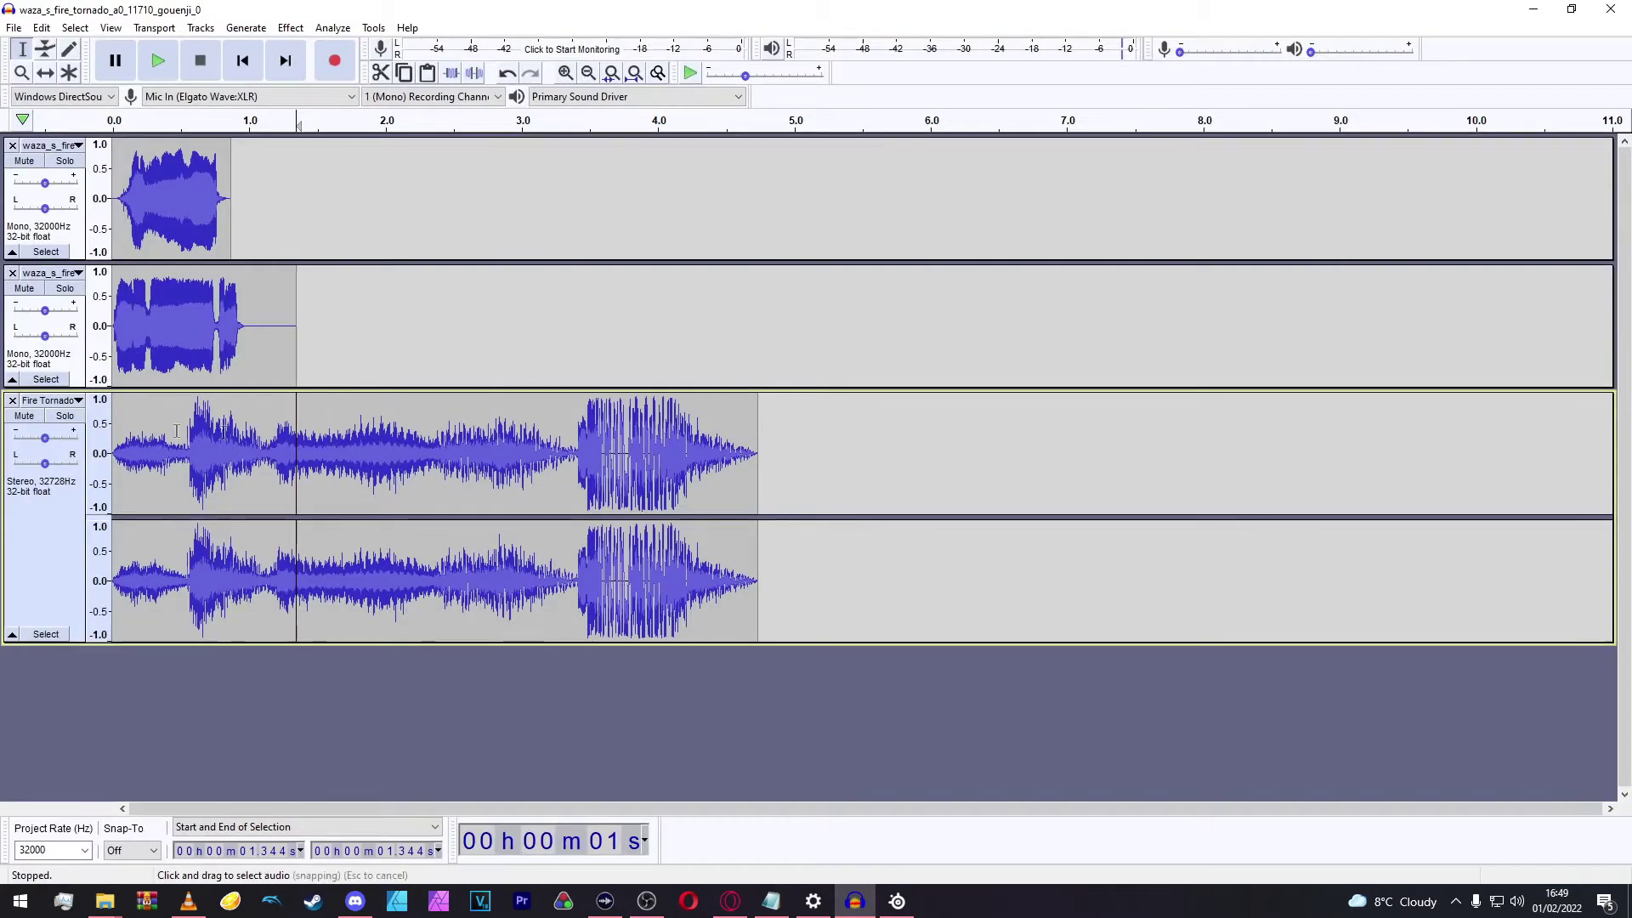
{"action": "left_click", "coordinate": [65, 415]}
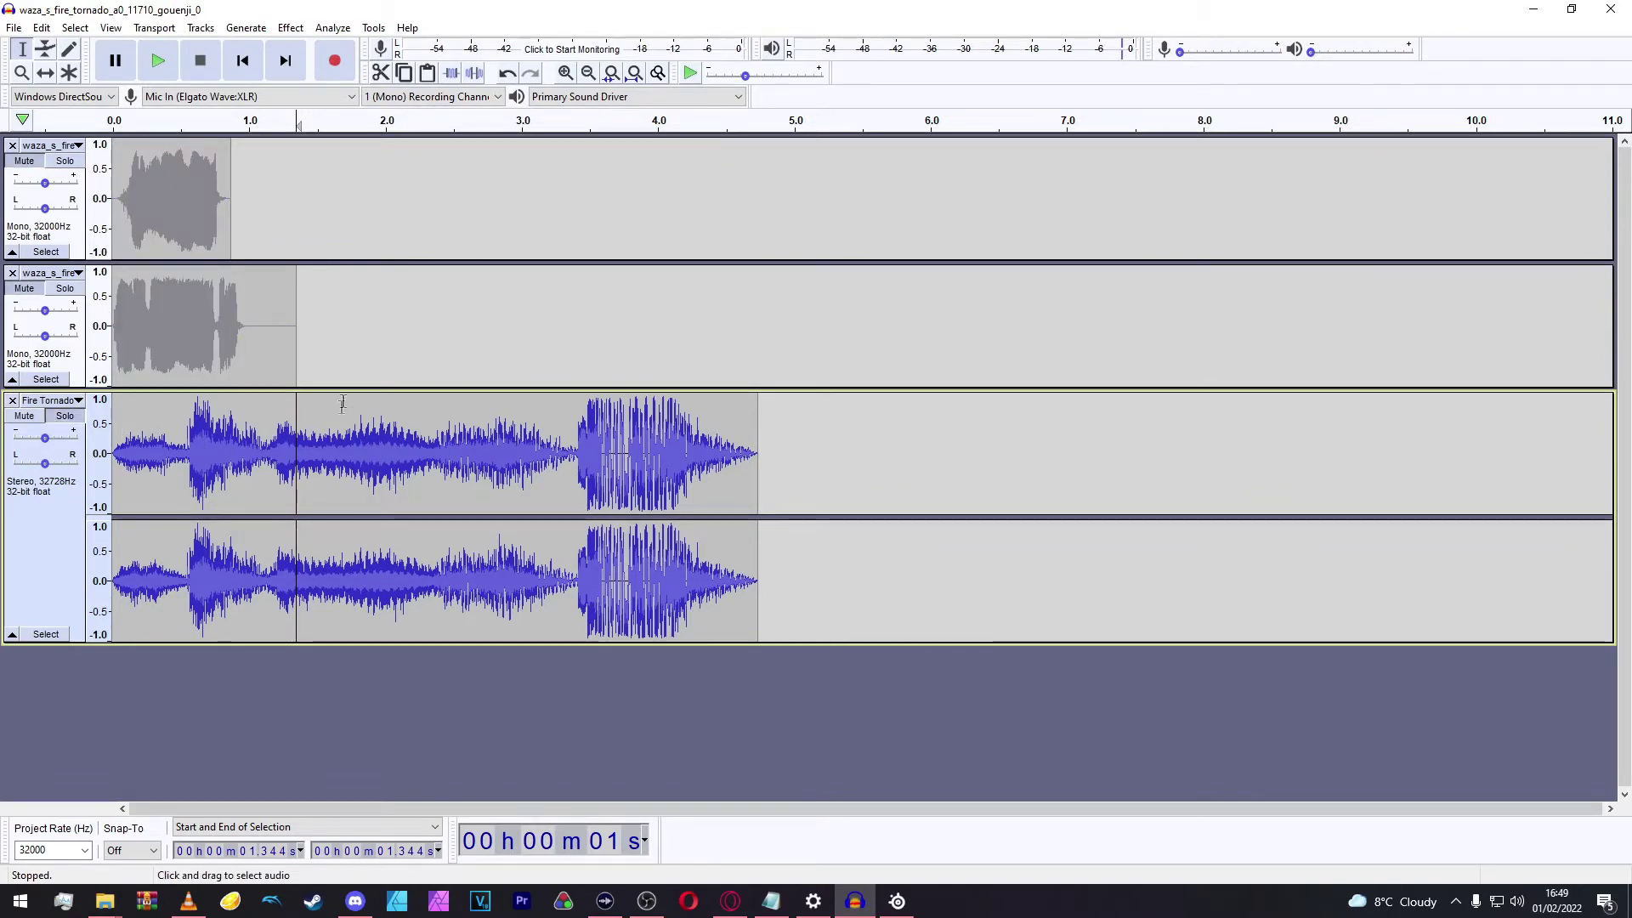
{"action": "left_click", "coordinate": [356, 332]}
{"action": "key", "text": "space"}
{"action": "key", "text": "space"}
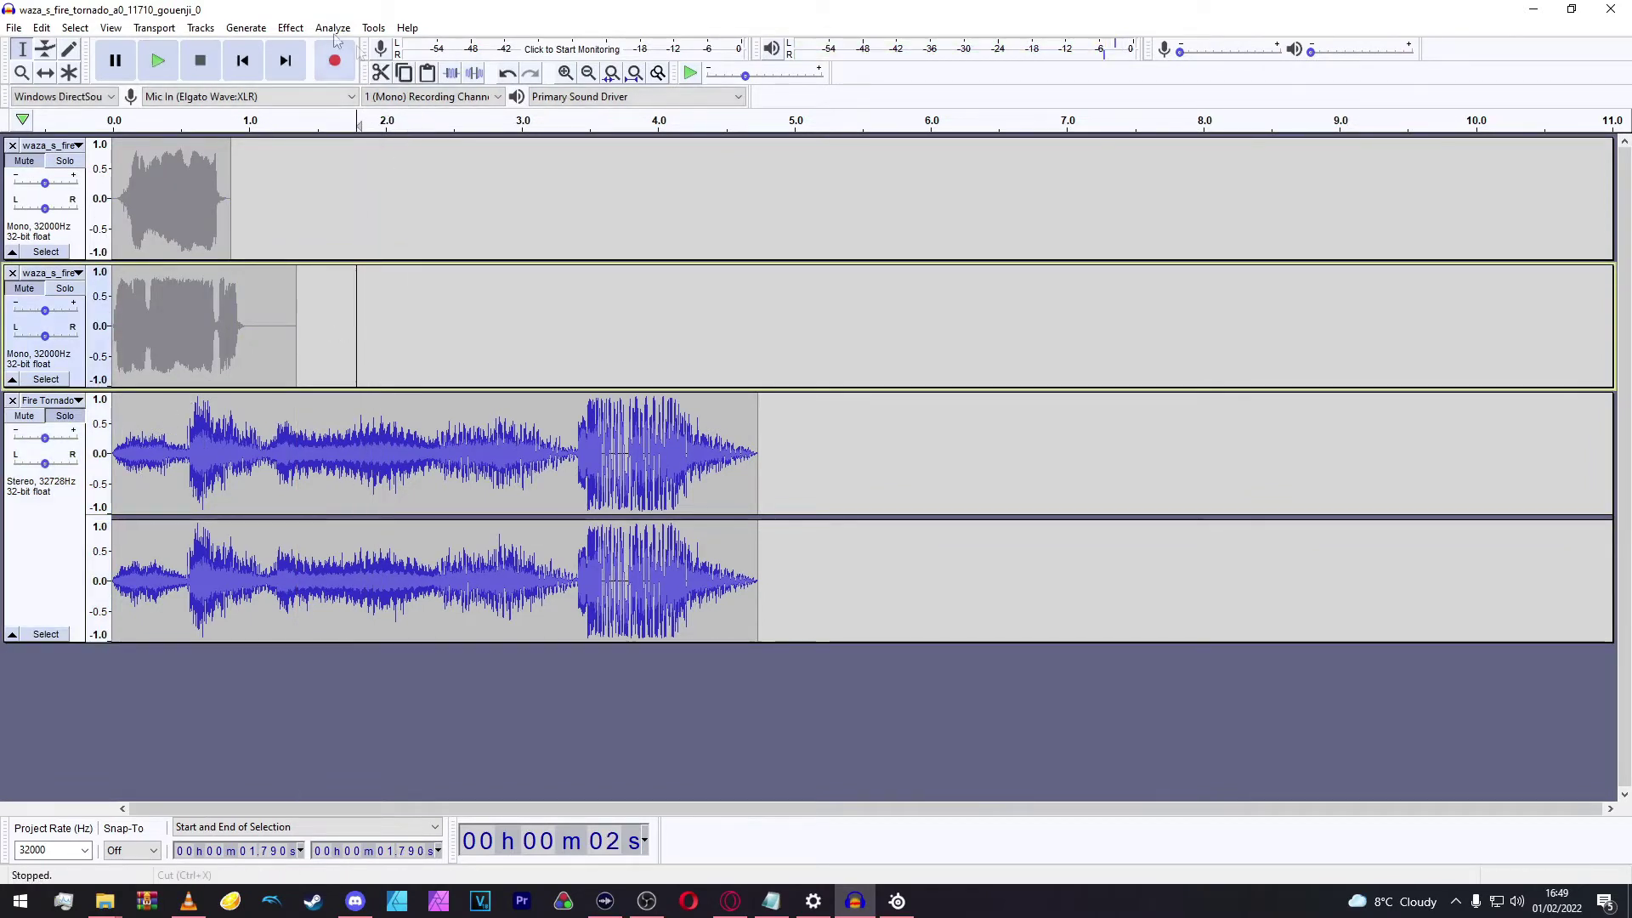
{"action": "left_click", "coordinate": [239, 61]}
{"action": "key", "text": "space"}
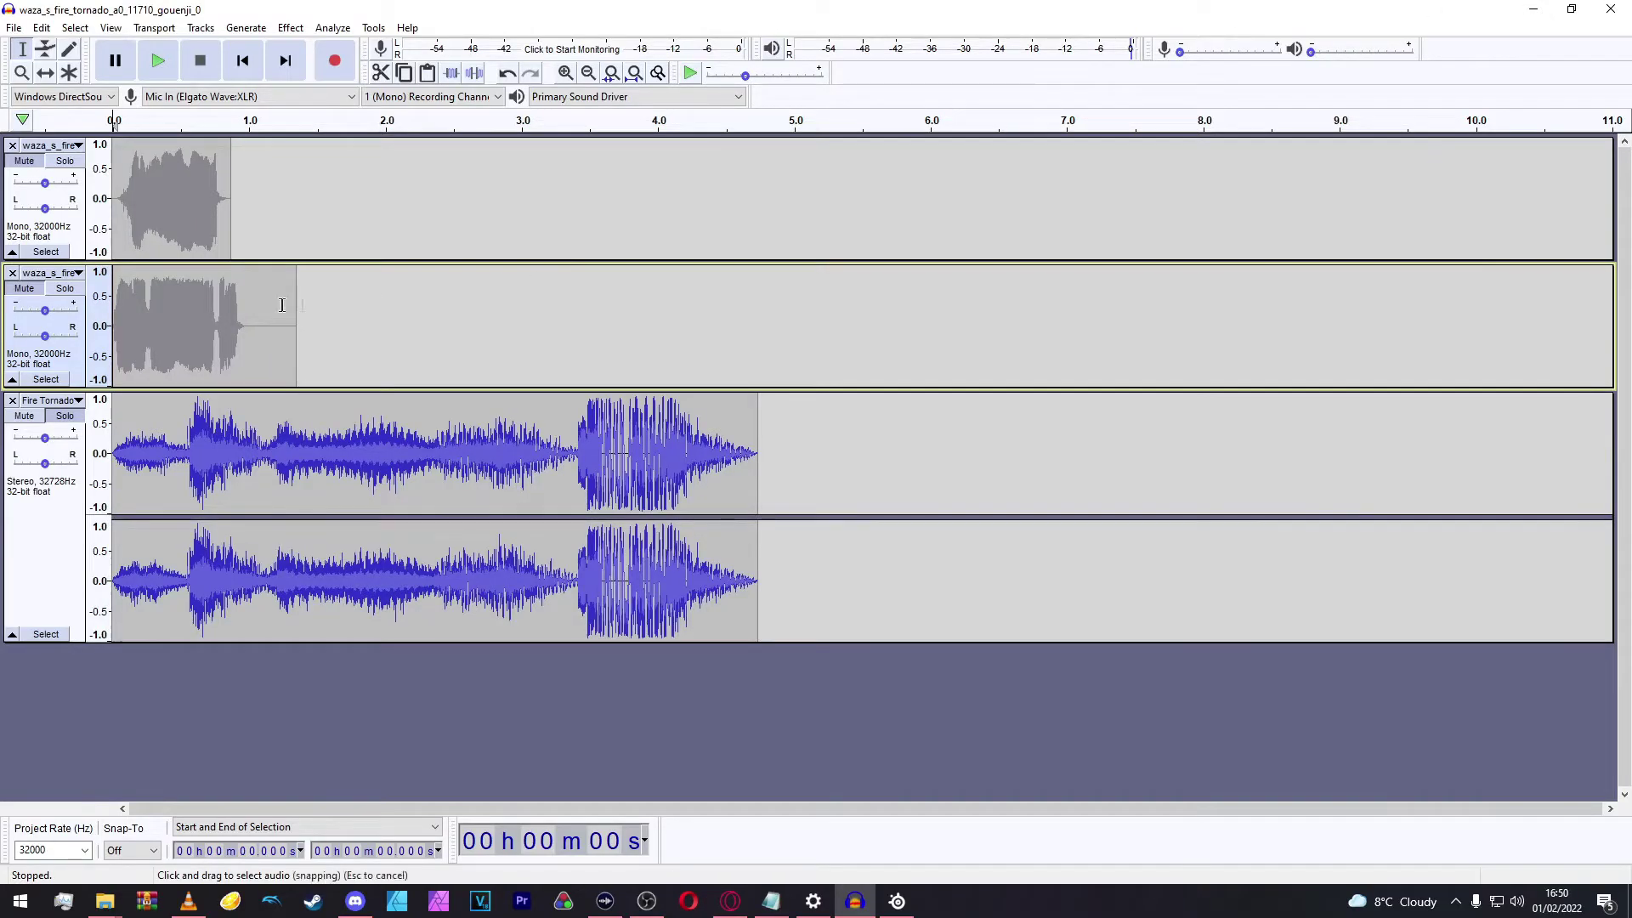
Step: Mark timing points at 3.112–3.399 s on Fire Tornado and 2.894 s on the second waza track
{"action": "left_click", "coordinate": [575, 443]}
{"action": "left_click_drag", "start_coordinate": [565, 448], "coordinate": [465, 514]}
{"action": "left_click", "coordinate": [506, 347]}
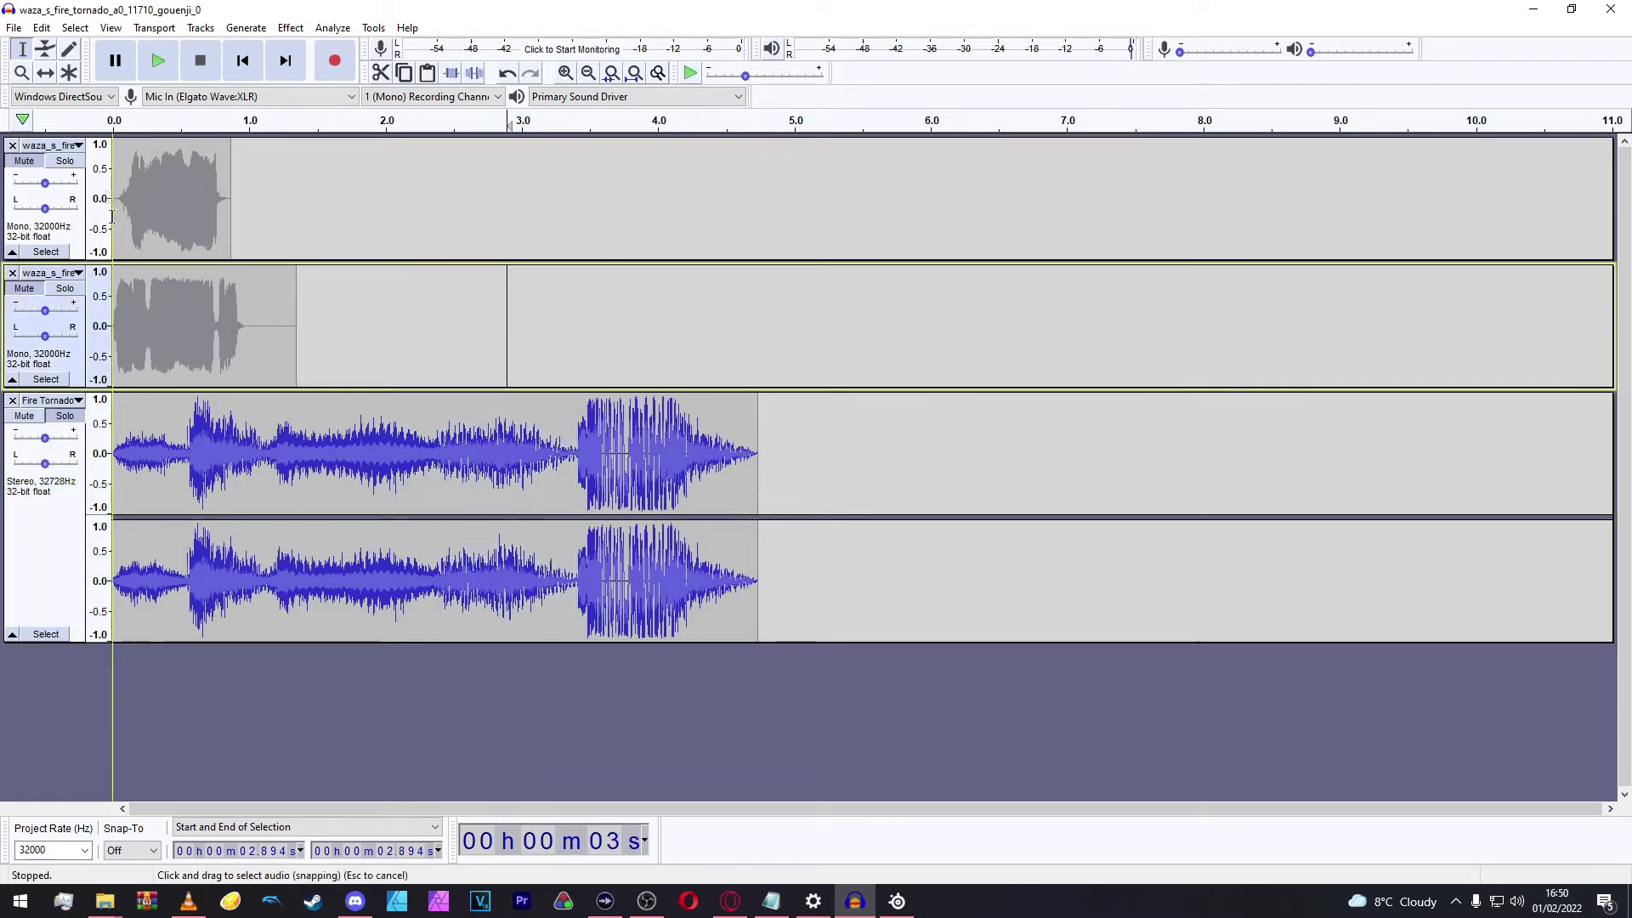
Step: Move the second waza clip onto the top track at about 2.0 s and remove the empty track
{"action": "left_click", "coordinate": [71, 439]}
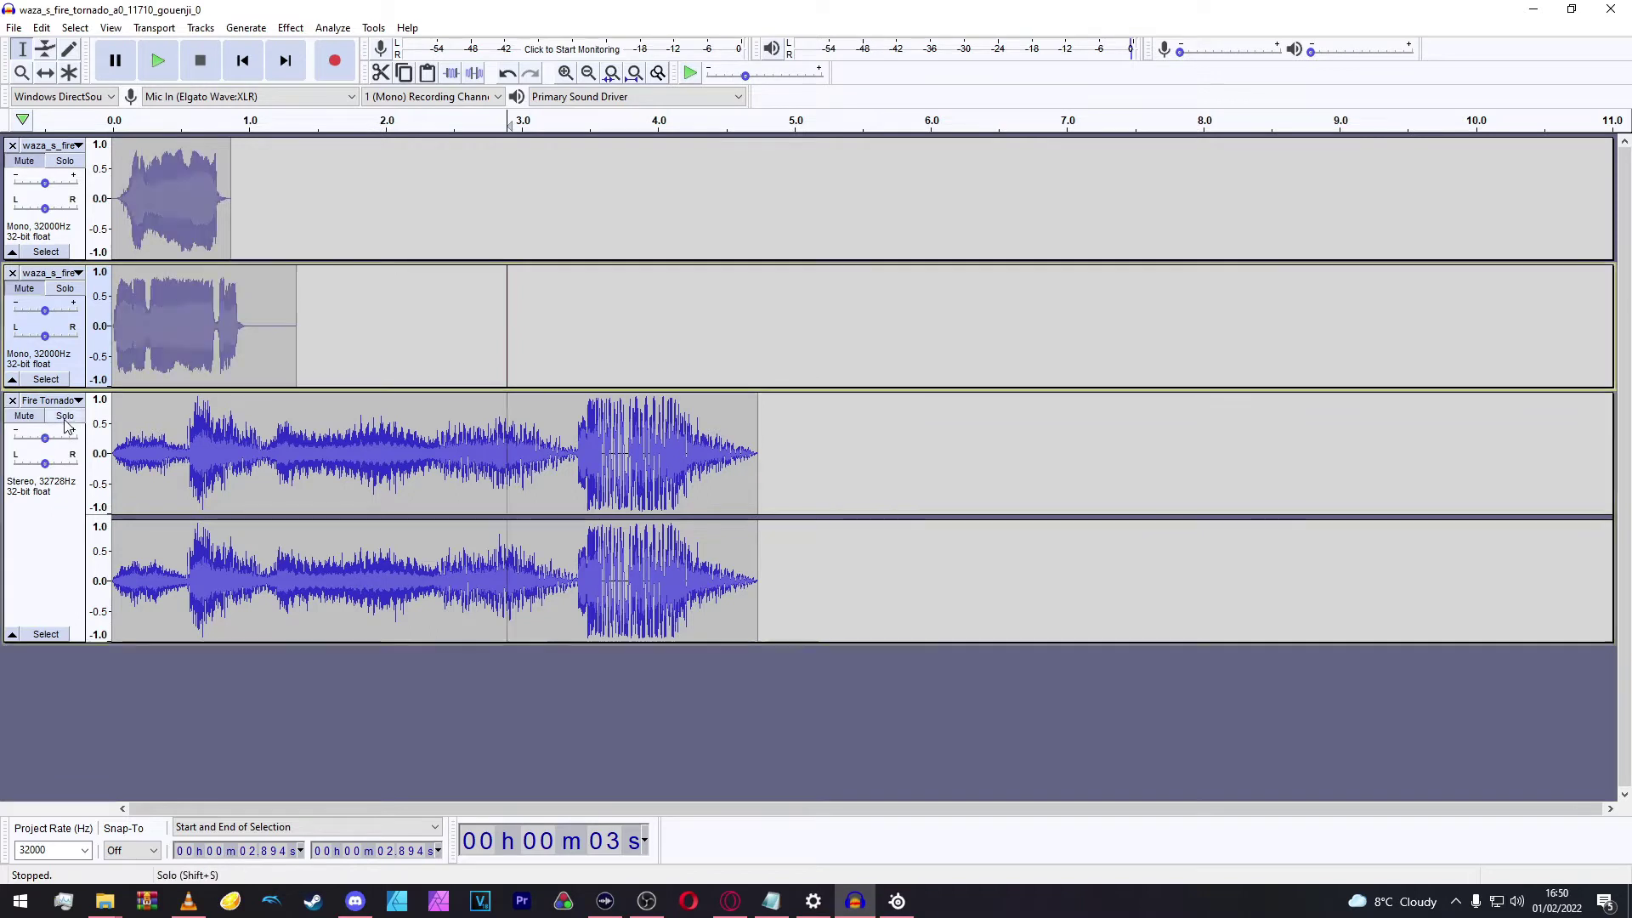
{"action": "left_click", "coordinate": [46, 73]}
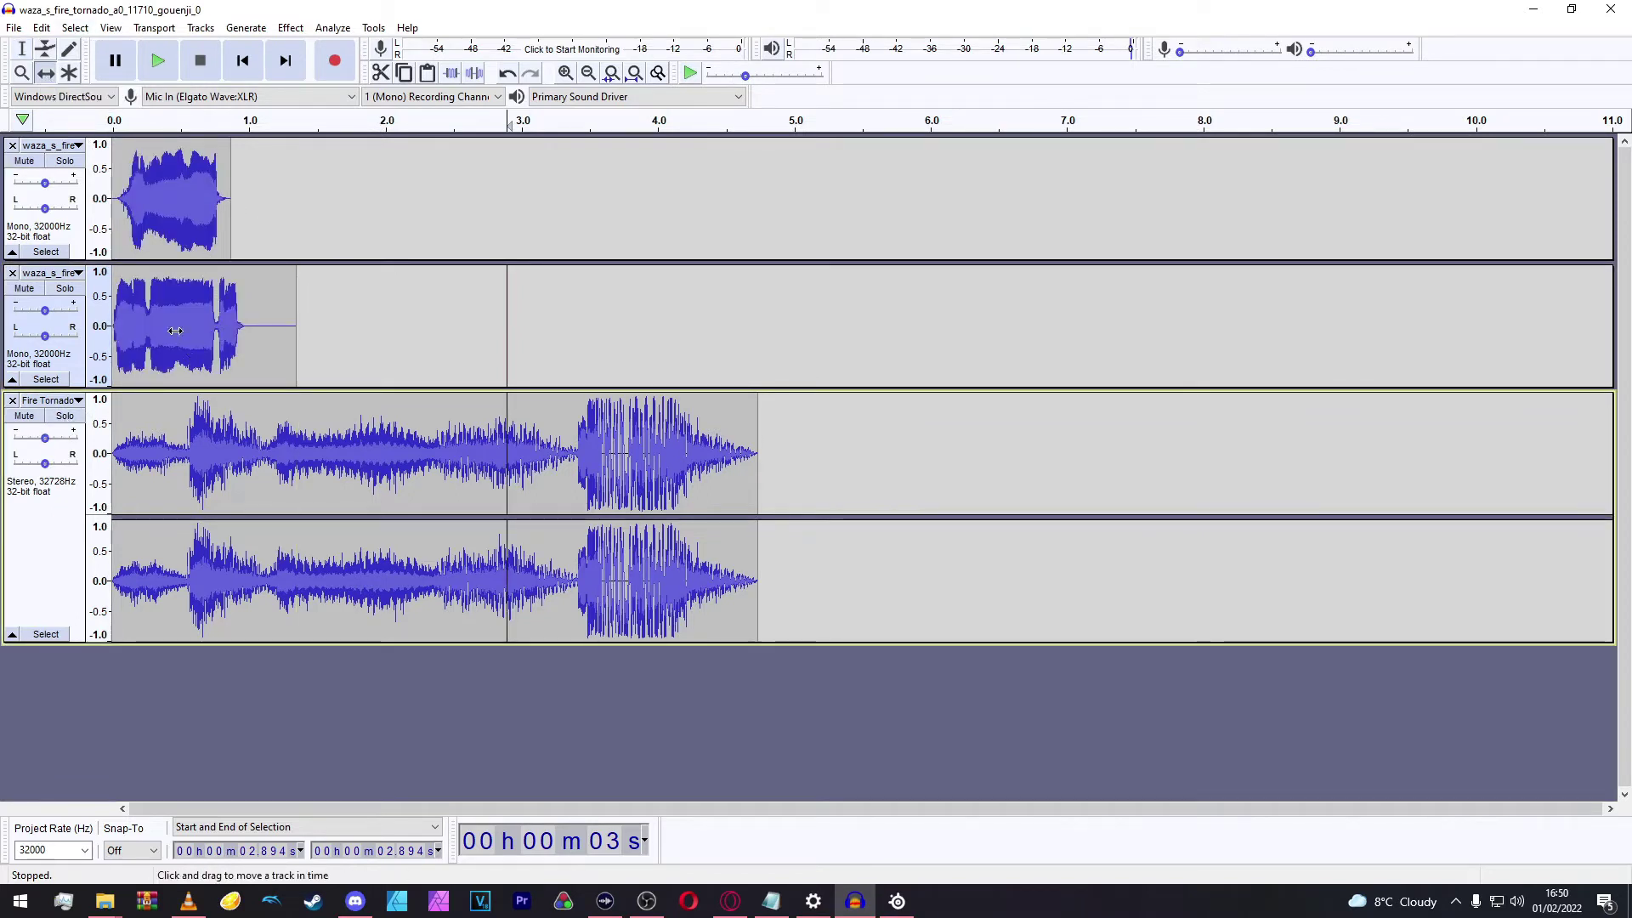
{"action": "left_click_drag", "start_coordinate": [173, 340], "coordinate": [297, 164]}
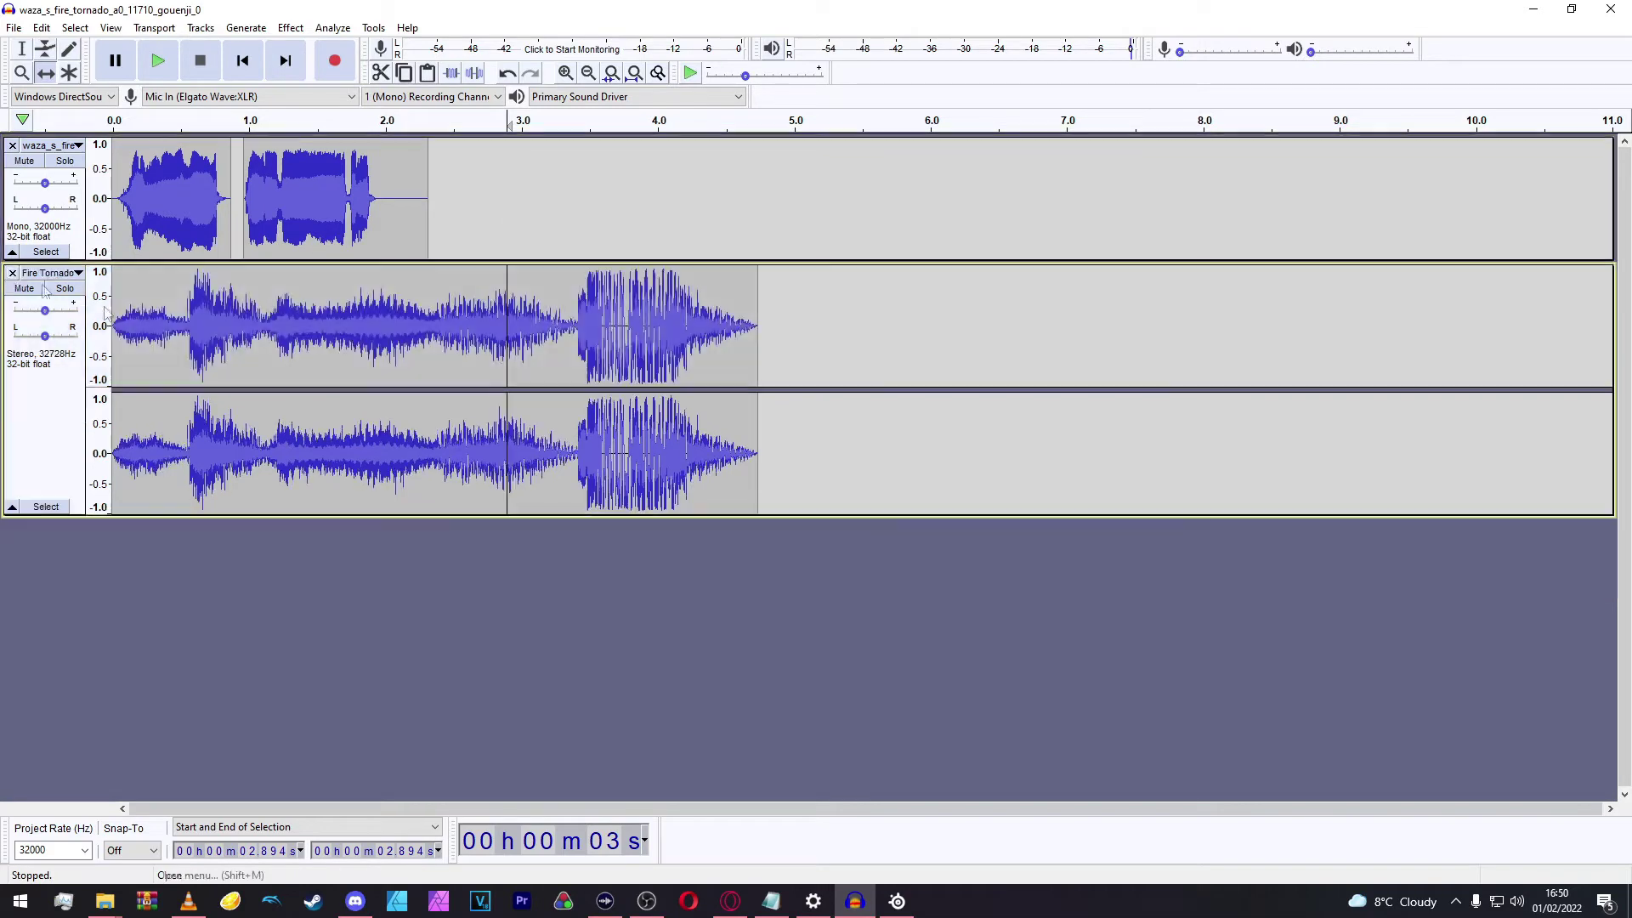
{"action": "left_click", "coordinate": [13, 273]}
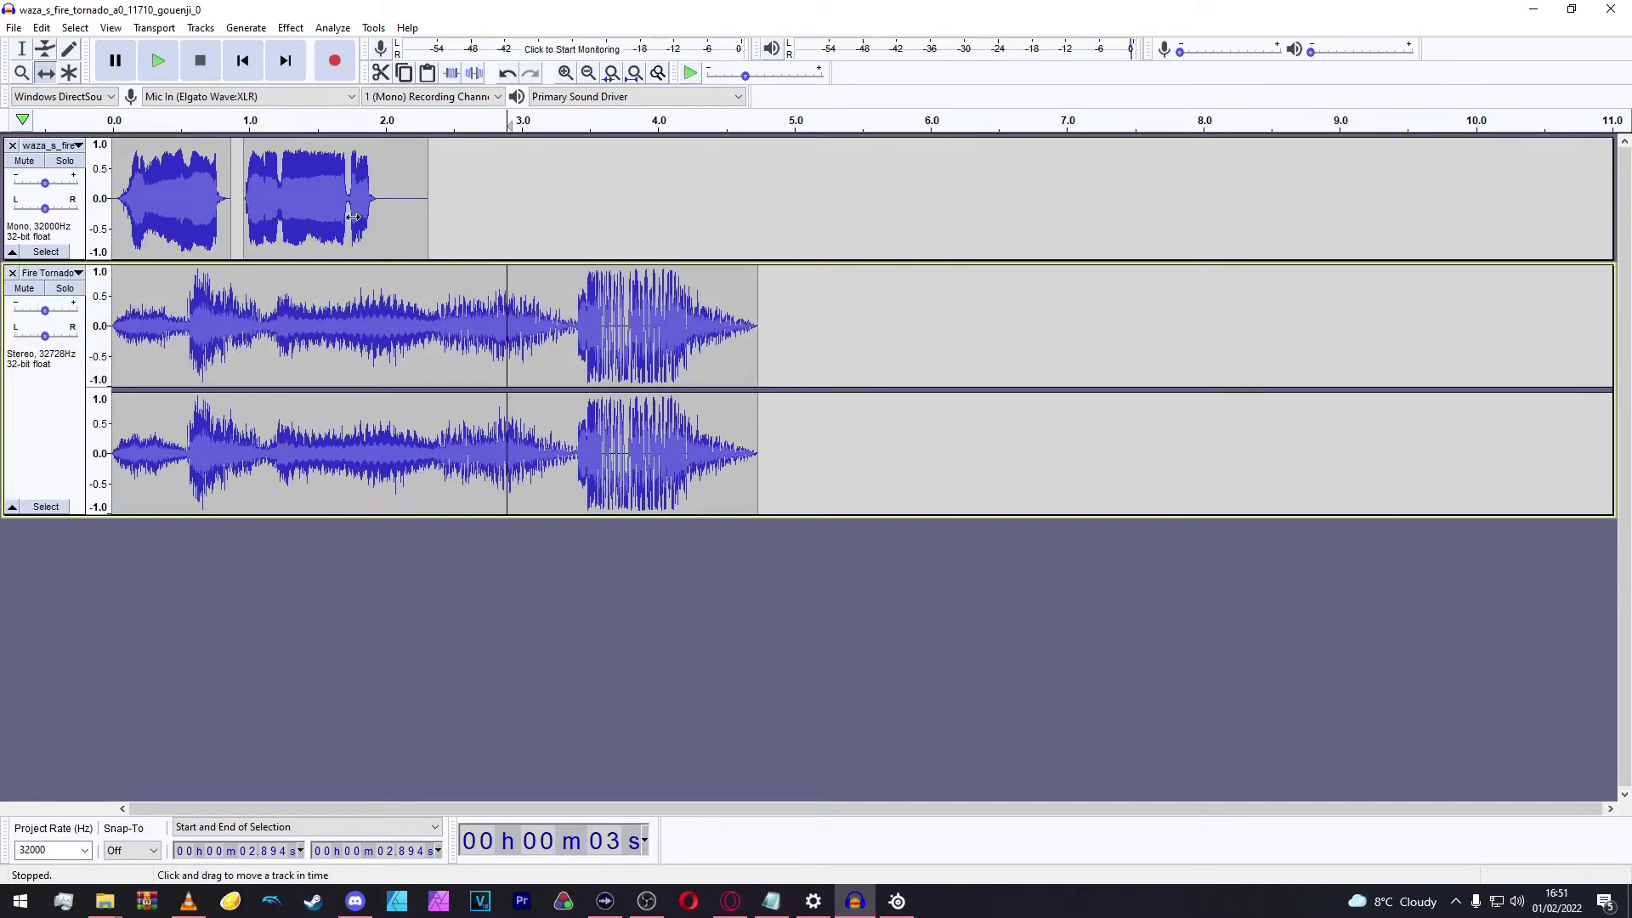
{"action": "left_click_drag", "start_coordinate": [353, 217], "coordinate": [492, 217]}
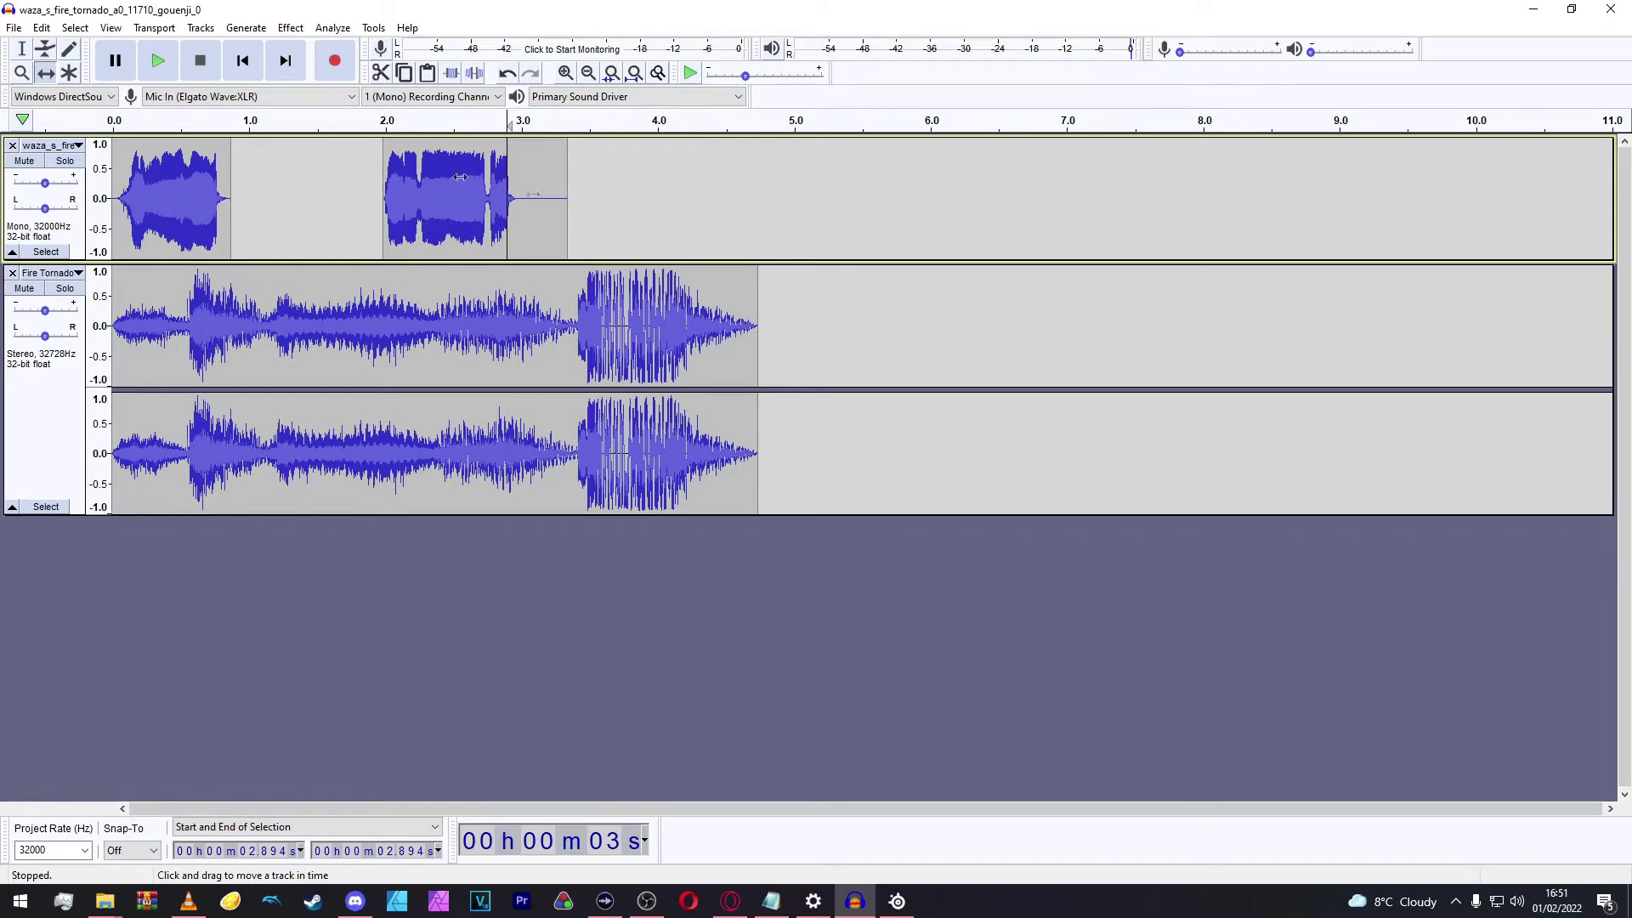
Step: Delete the silence after the second voice clip and position it around 2.2 s
{"action": "left_click", "coordinate": [23, 51]}
{"action": "left_click_drag", "start_coordinate": [518, 197], "coordinate": [587, 197]}
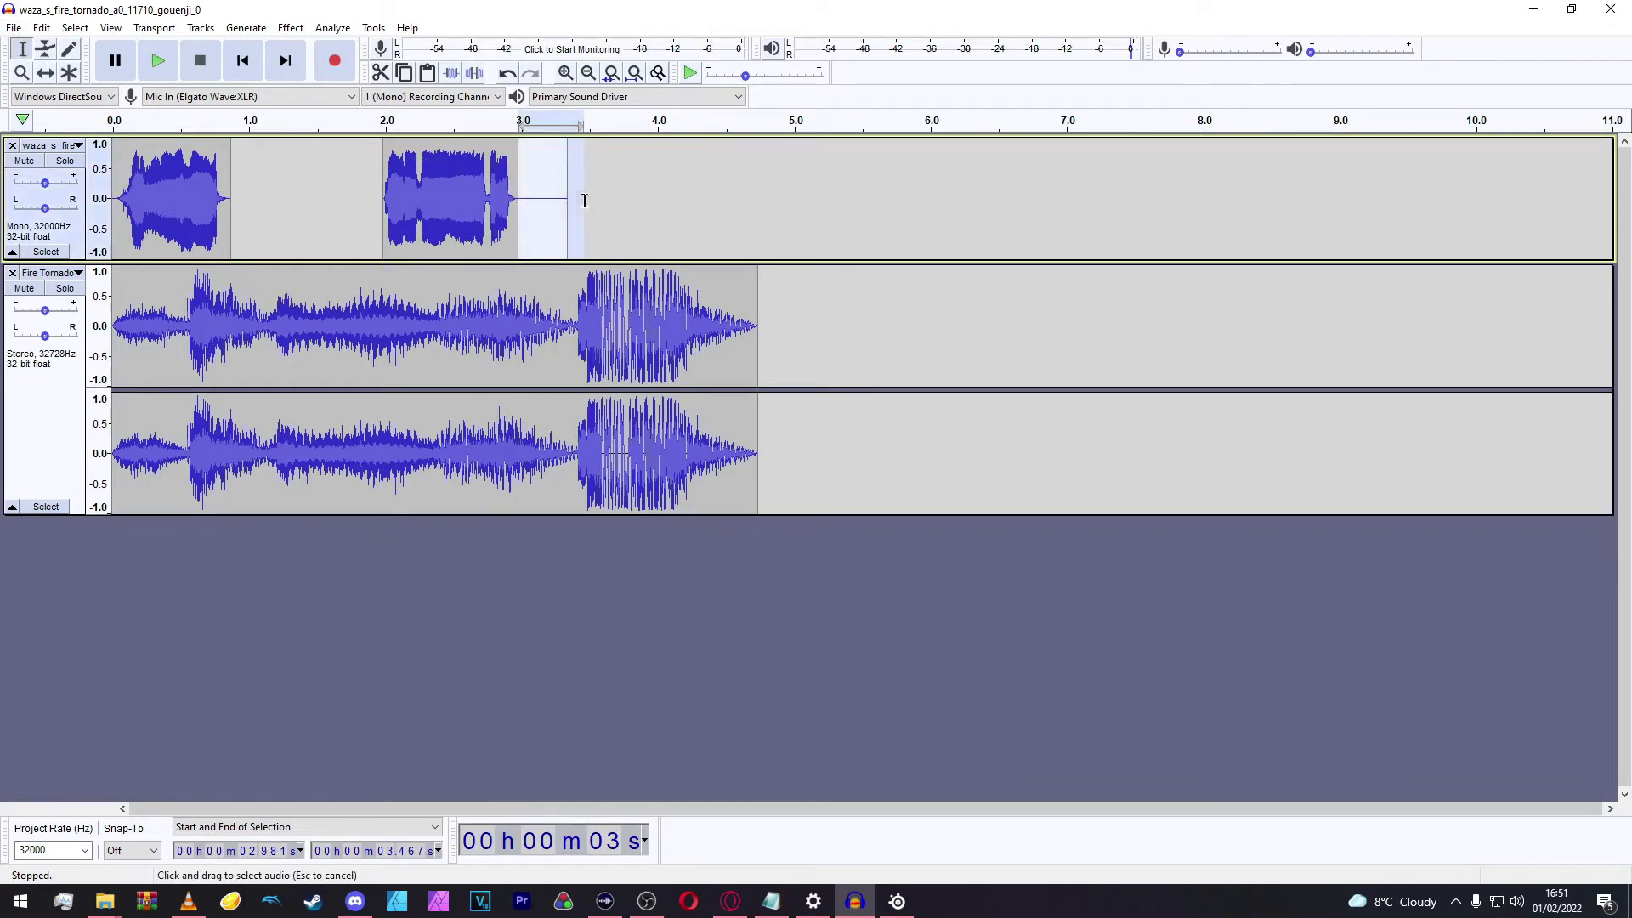
{"action": "key", "text": "Delete"}
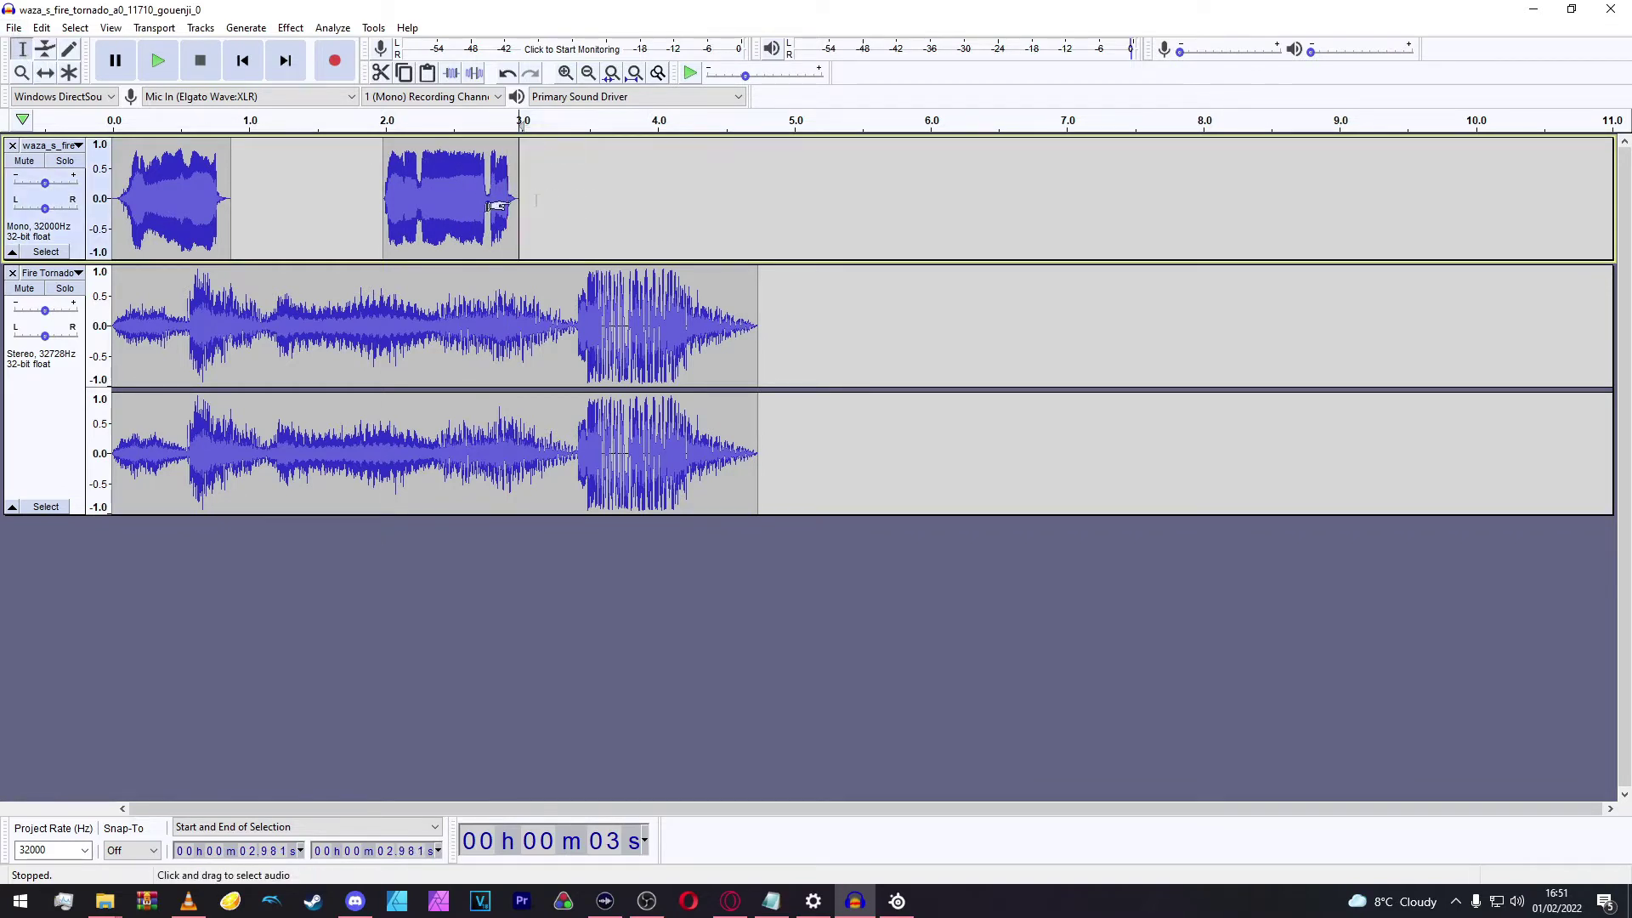
{"action": "left_click", "coordinate": [45, 72]}
{"action": "left_click_drag", "start_coordinate": [480, 209], "coordinate": [541, 222]}
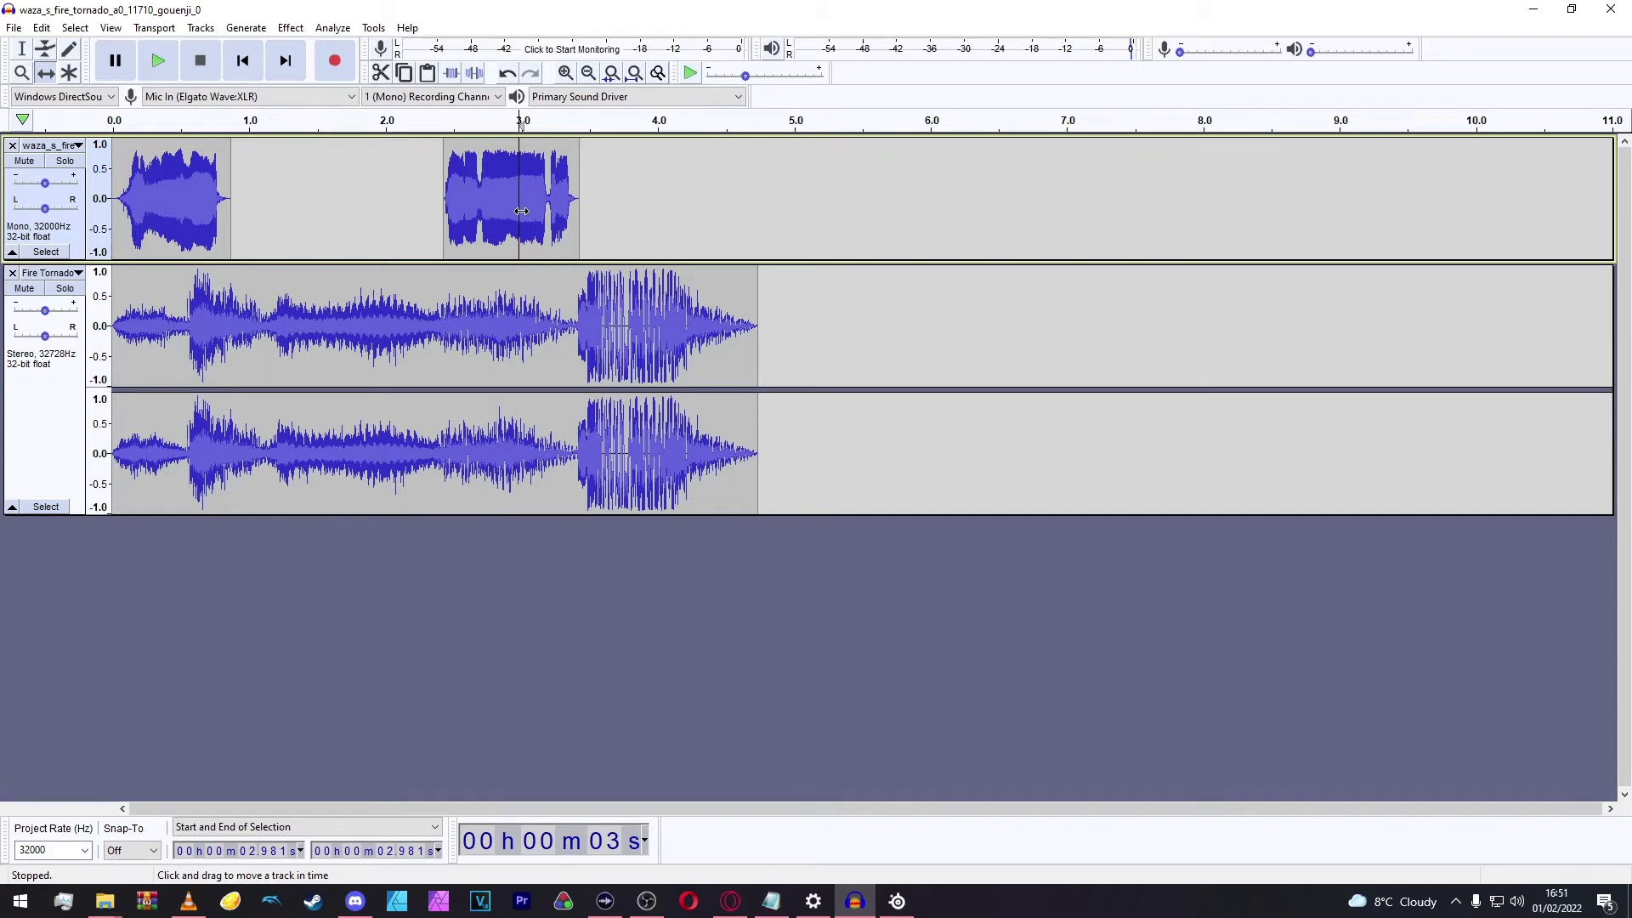
{"action": "left_click_drag", "start_coordinate": [521, 211], "coordinate": [517, 212]}
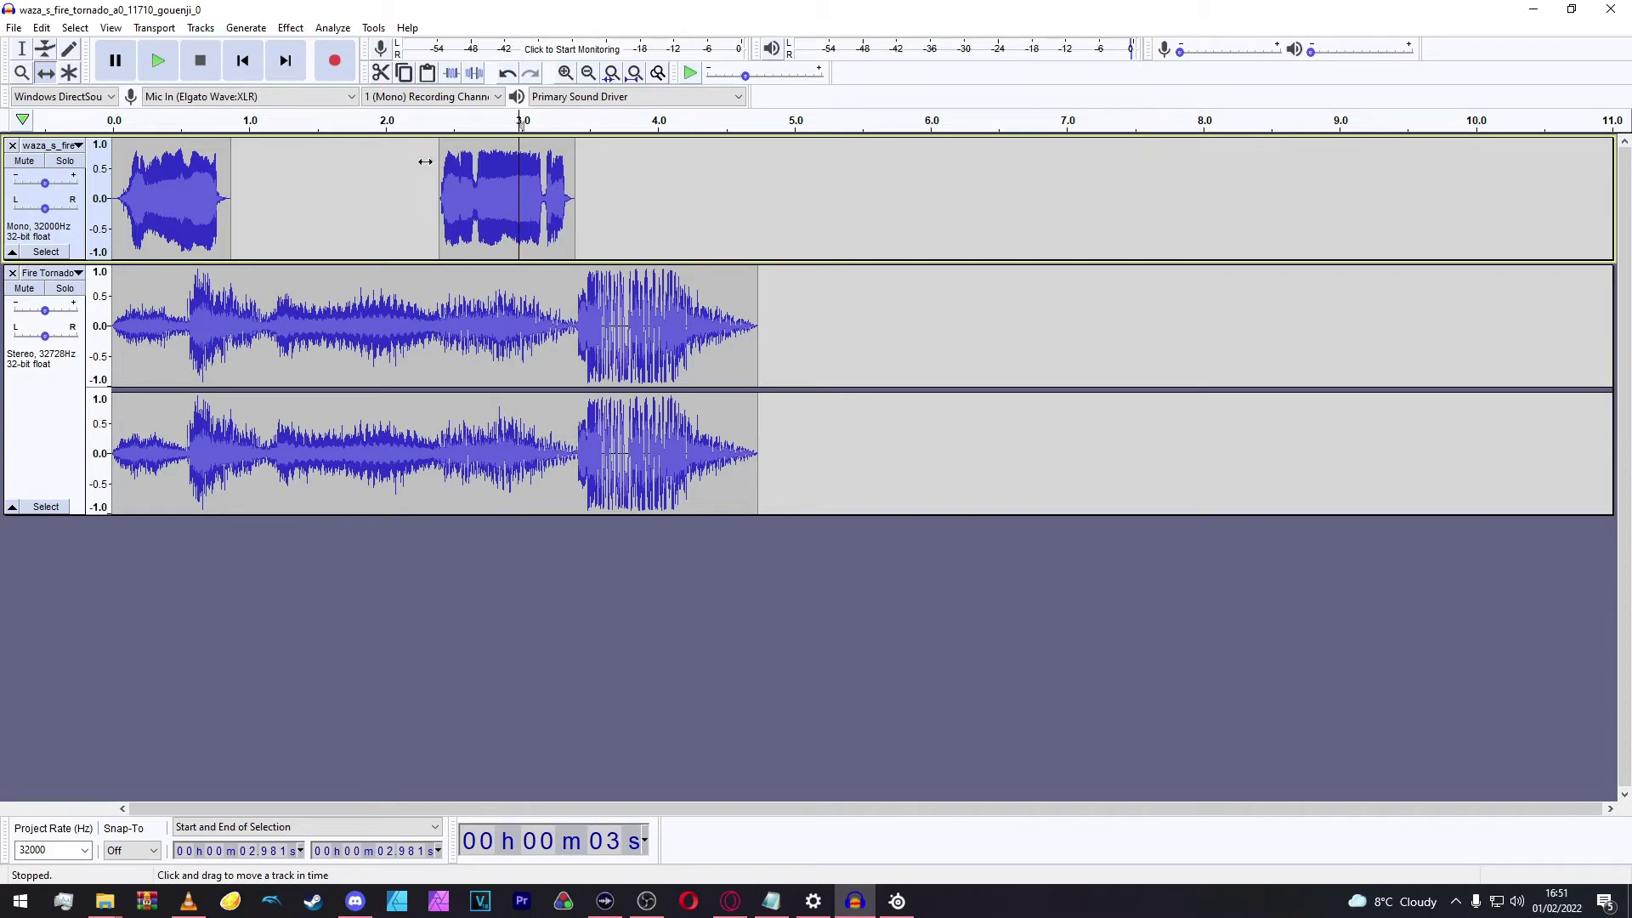
Step: Preview the mix around the second clip, then shift the first clip later to about 1.45 s
{"action": "left_click", "coordinate": [436, 132]}
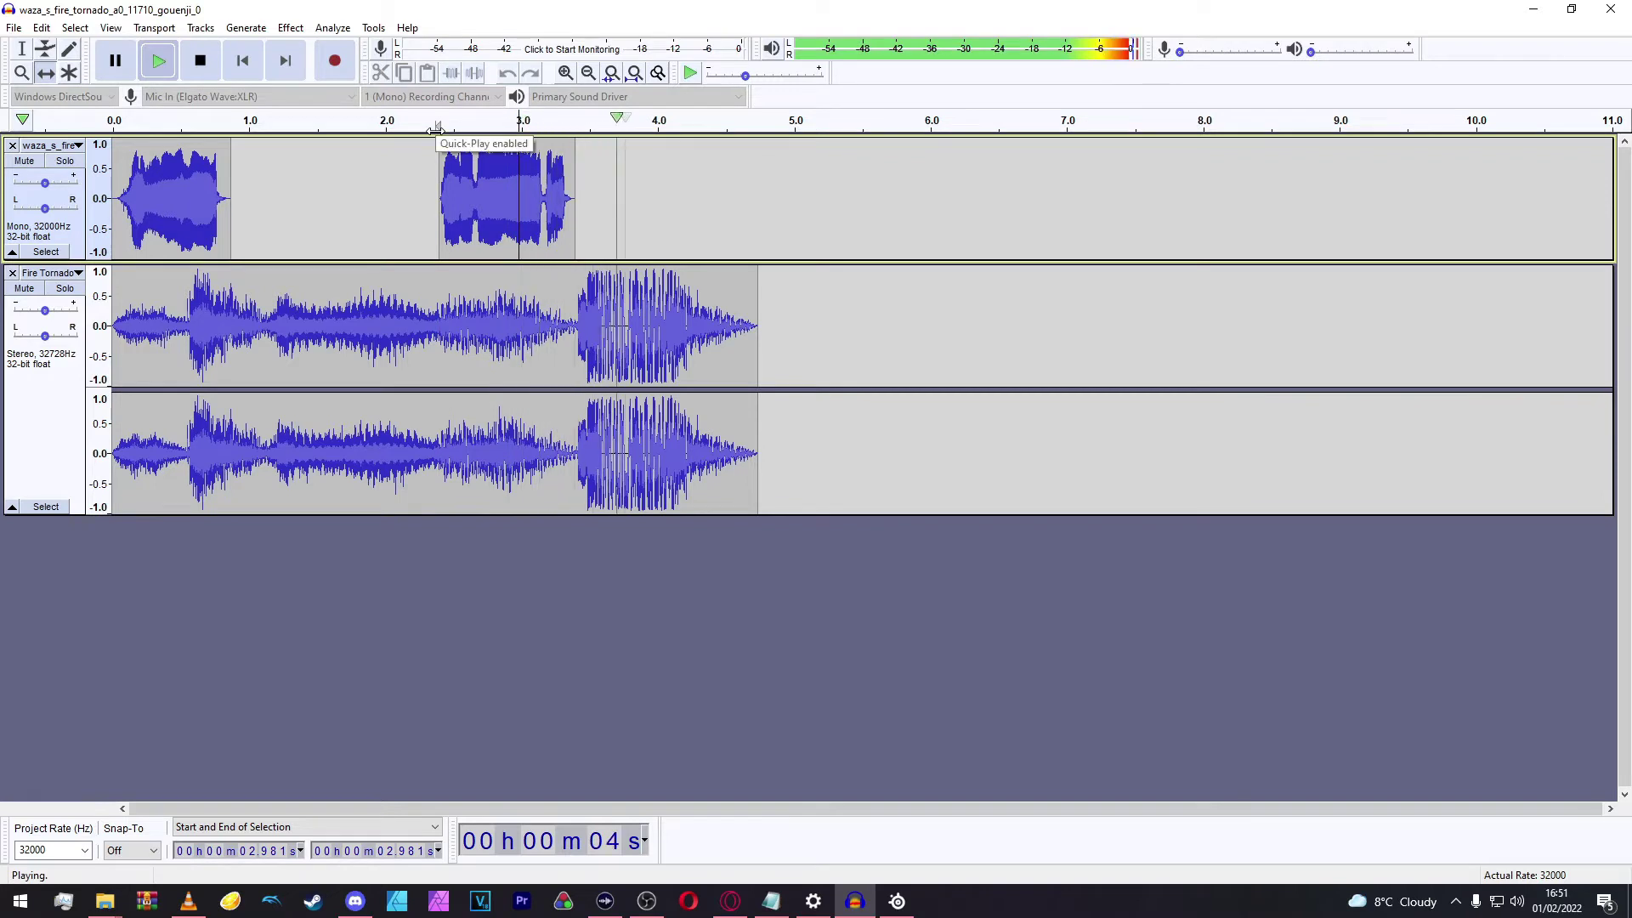
{"action": "key", "text": "space"}
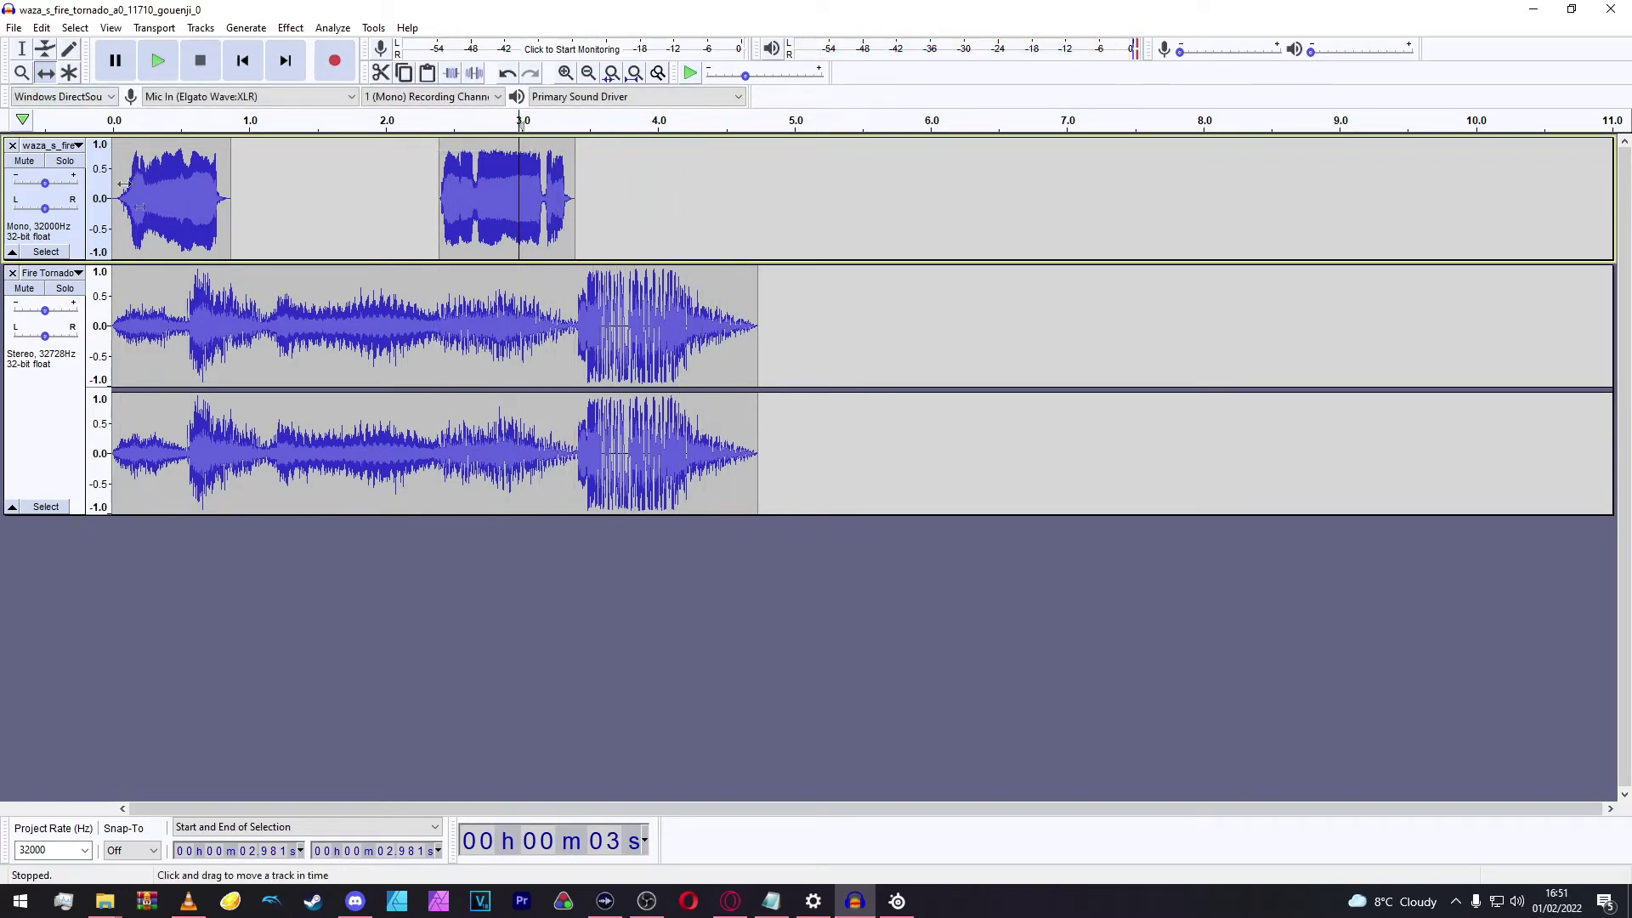
{"action": "left_click_drag", "start_coordinate": [136, 206], "coordinate": [310, 216]}
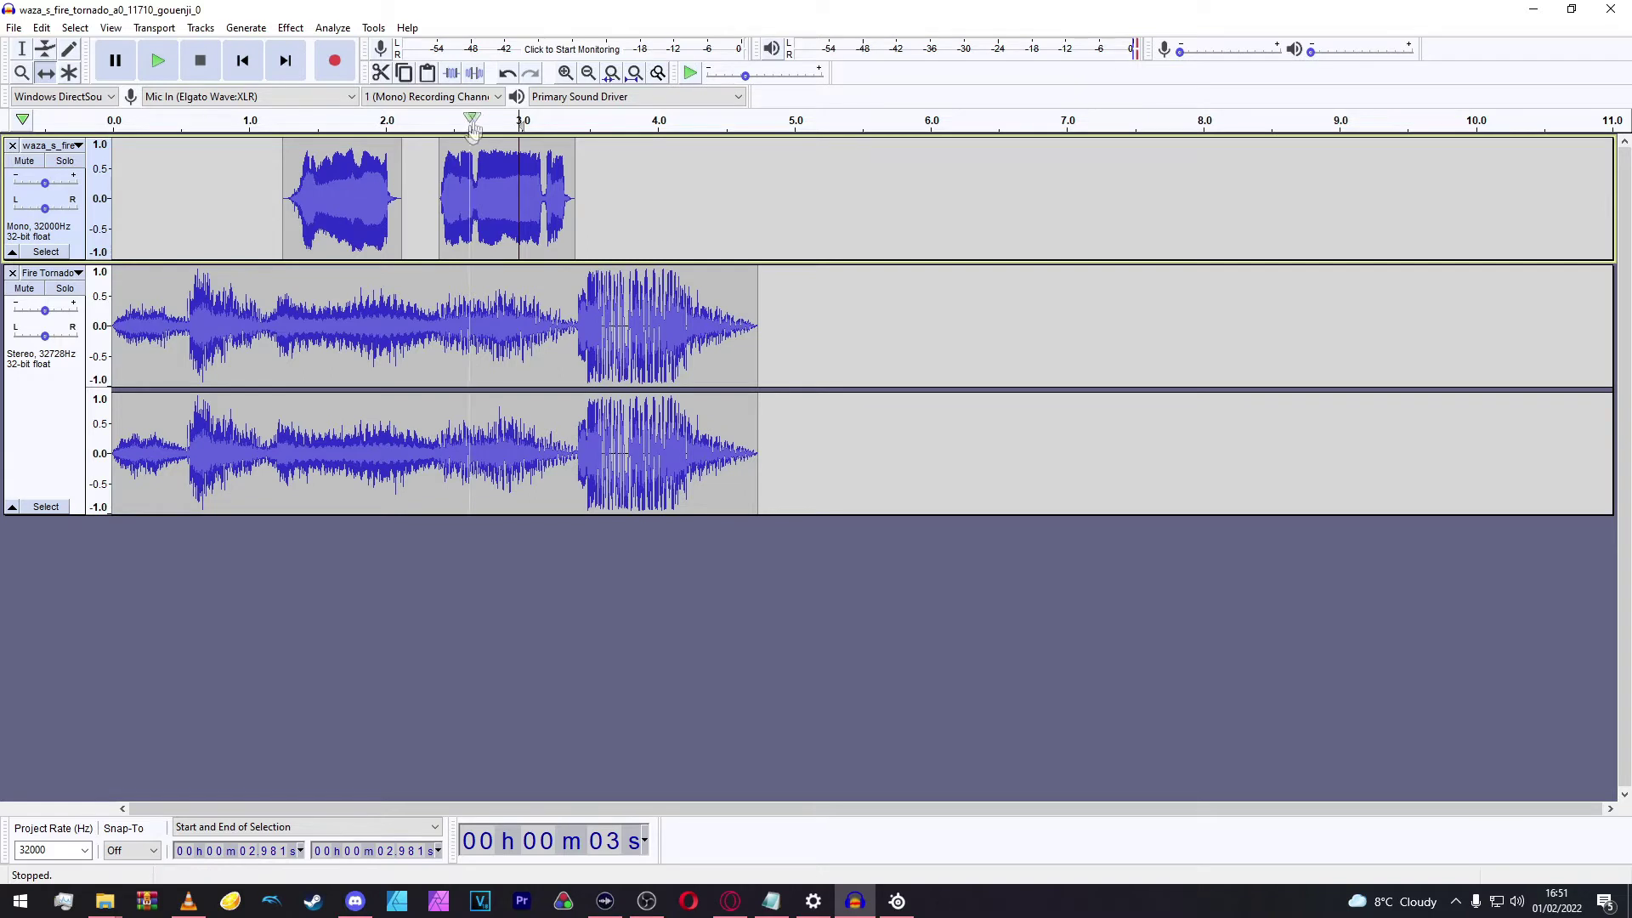
Step: Reposition the first waza clip to start near 1.1 s, previewing the mix, then rewind to the start
{"action": "left_click", "coordinate": [259, 114]}
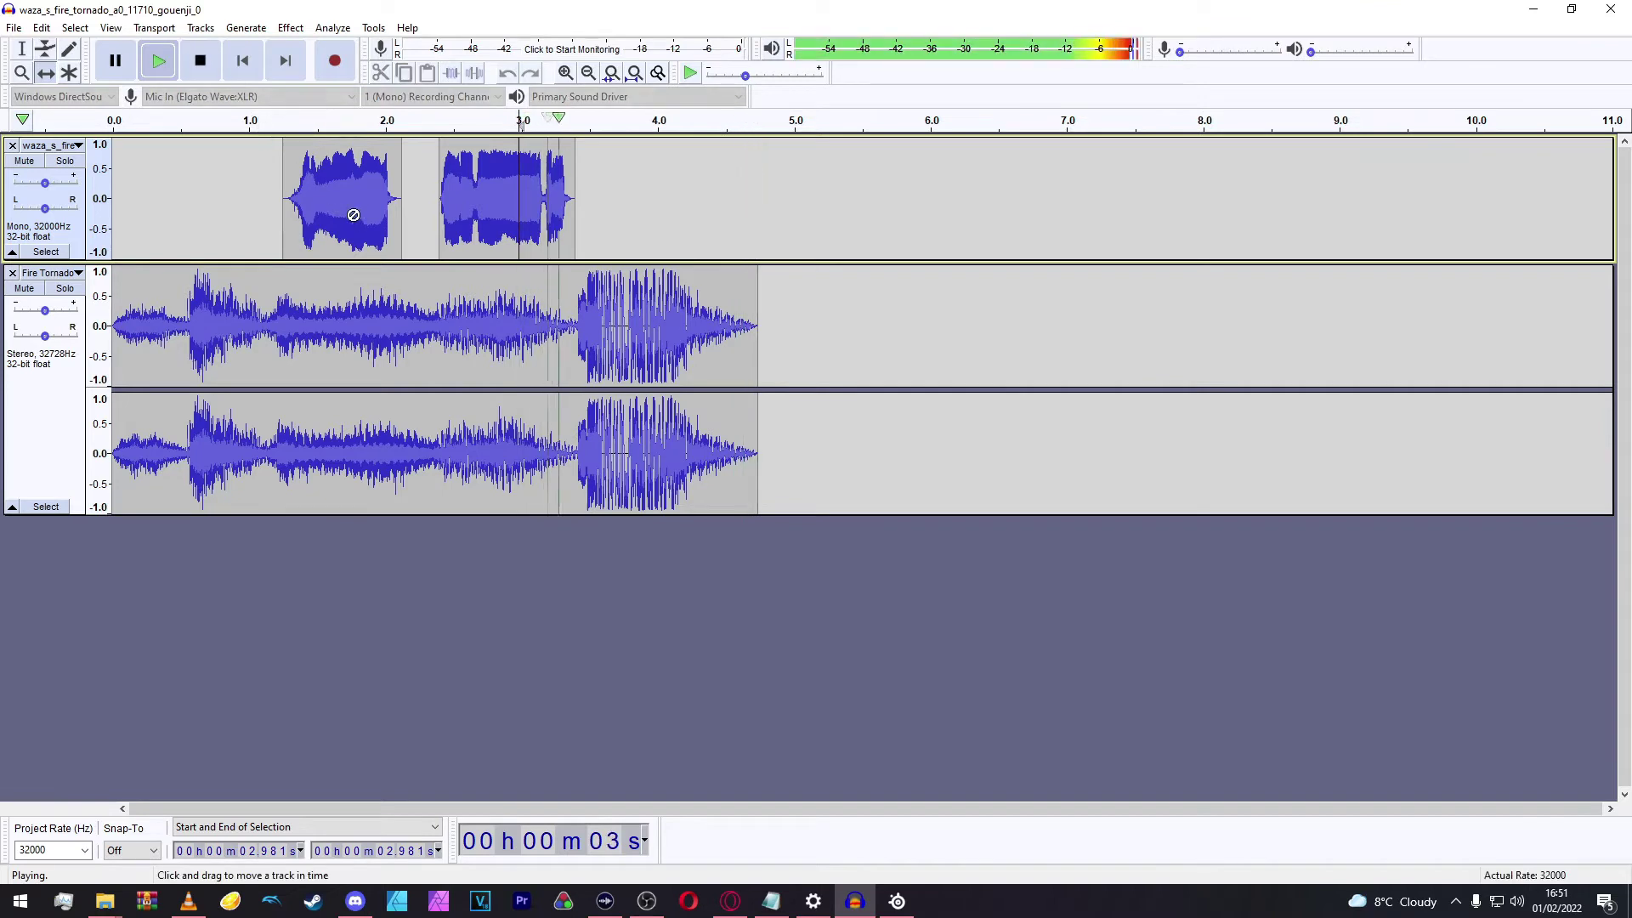
{"action": "left_click_drag", "start_coordinate": [349, 197], "coordinate": [387, 197]}
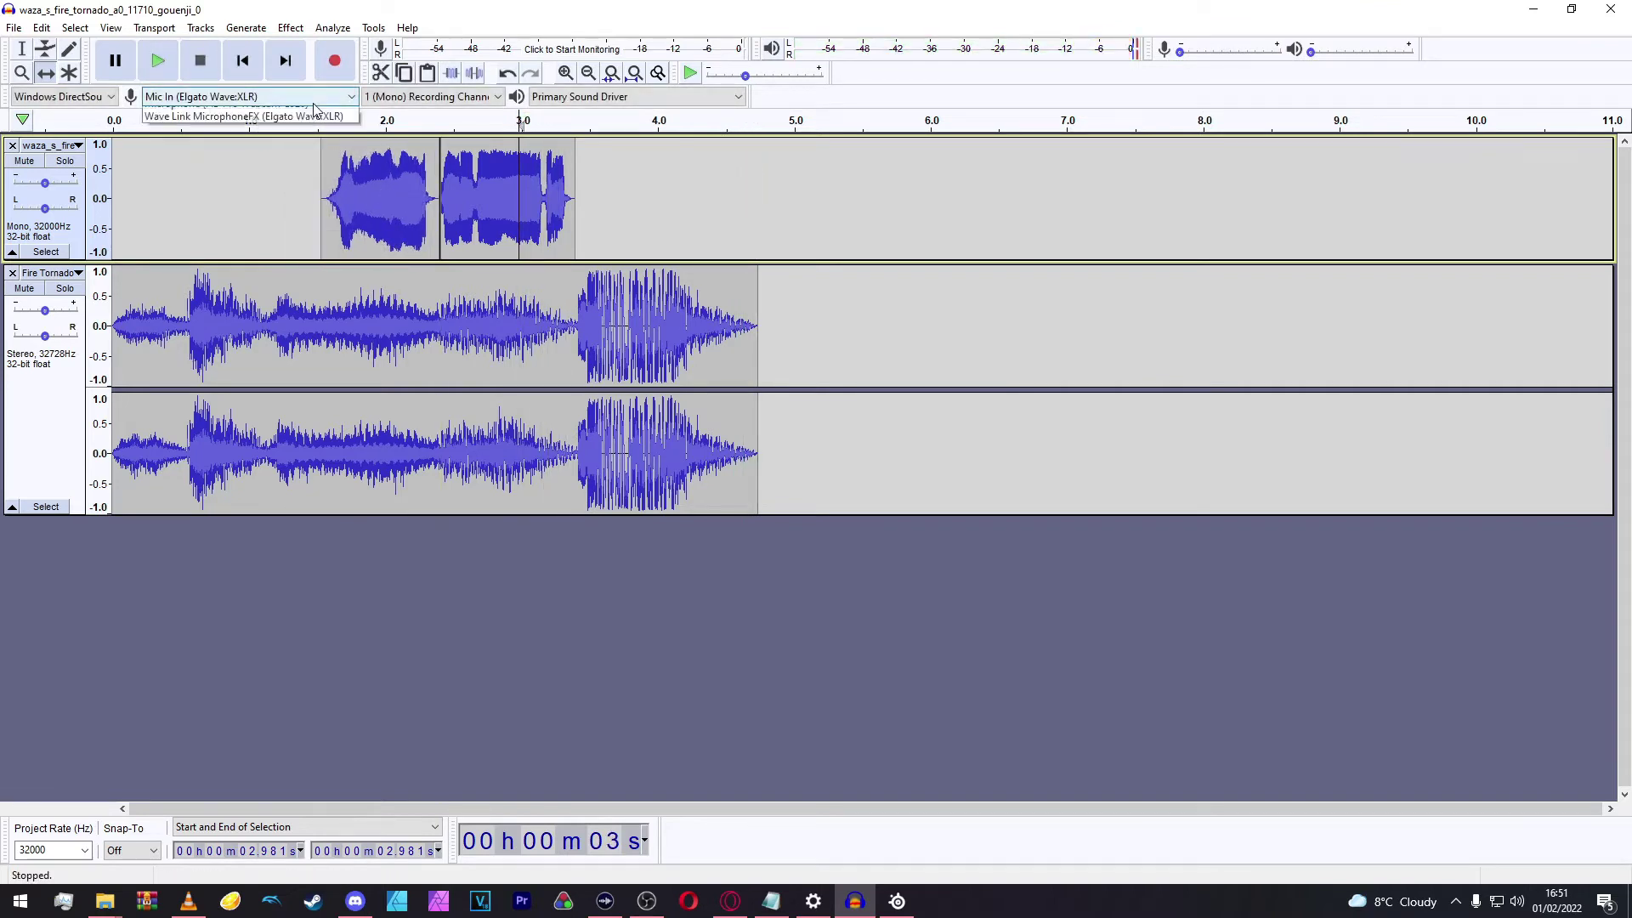
{"action": "left_click", "coordinate": [246, 96]}
{"action": "left_click", "coordinate": [236, 254]}
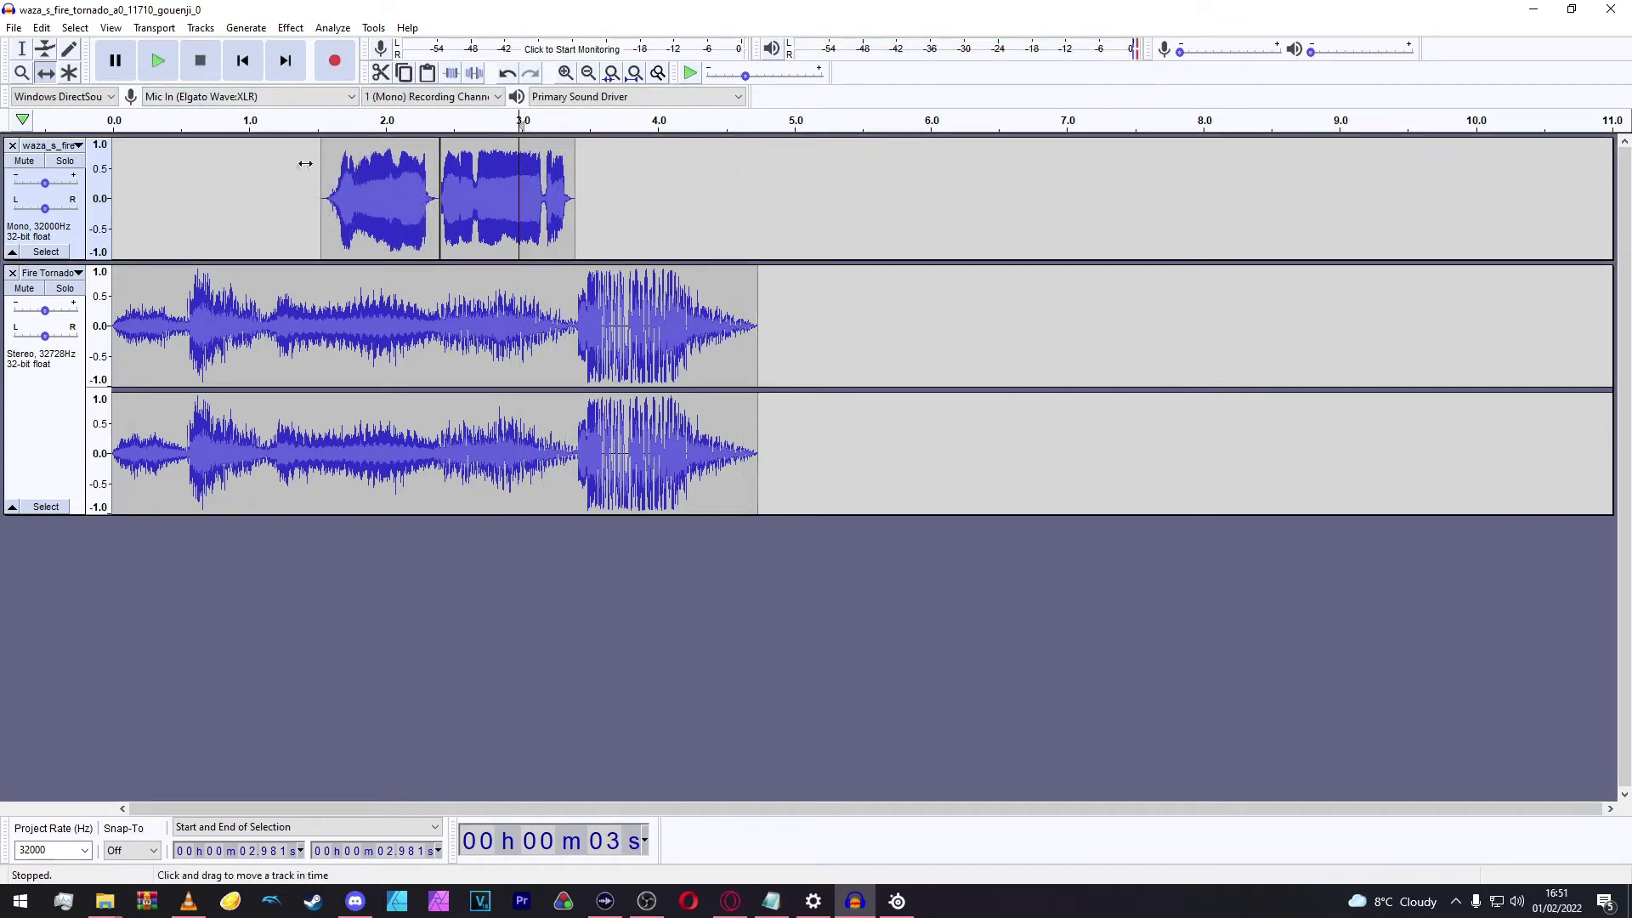
{"action": "left_click", "coordinate": [307, 124]}
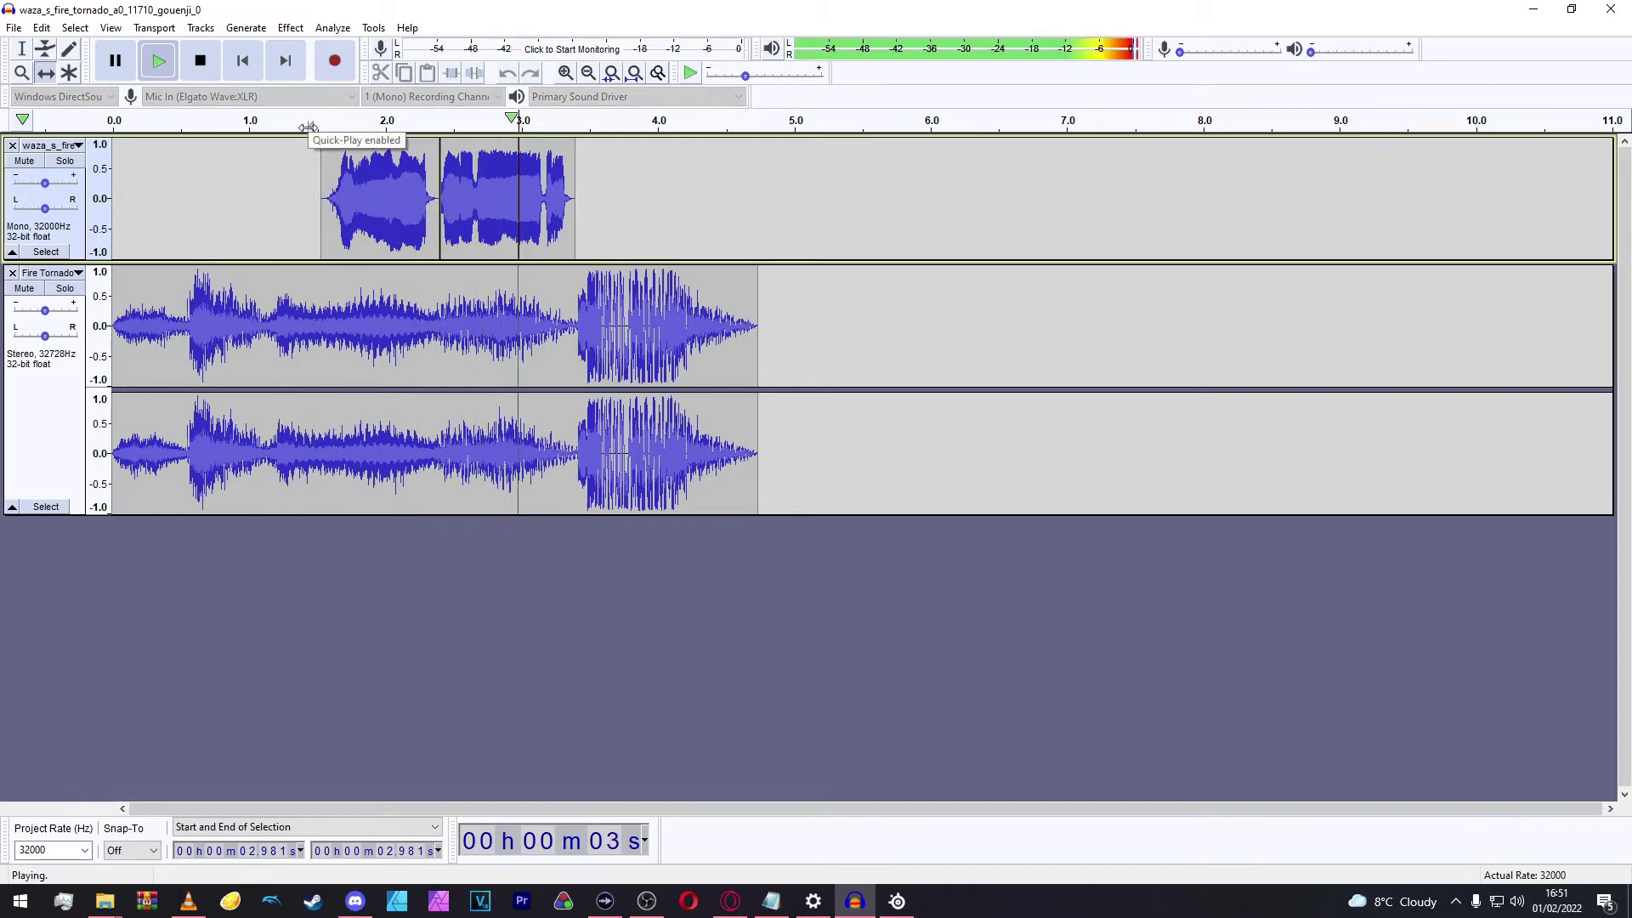
{"action": "left_click", "coordinate": [314, 125]}
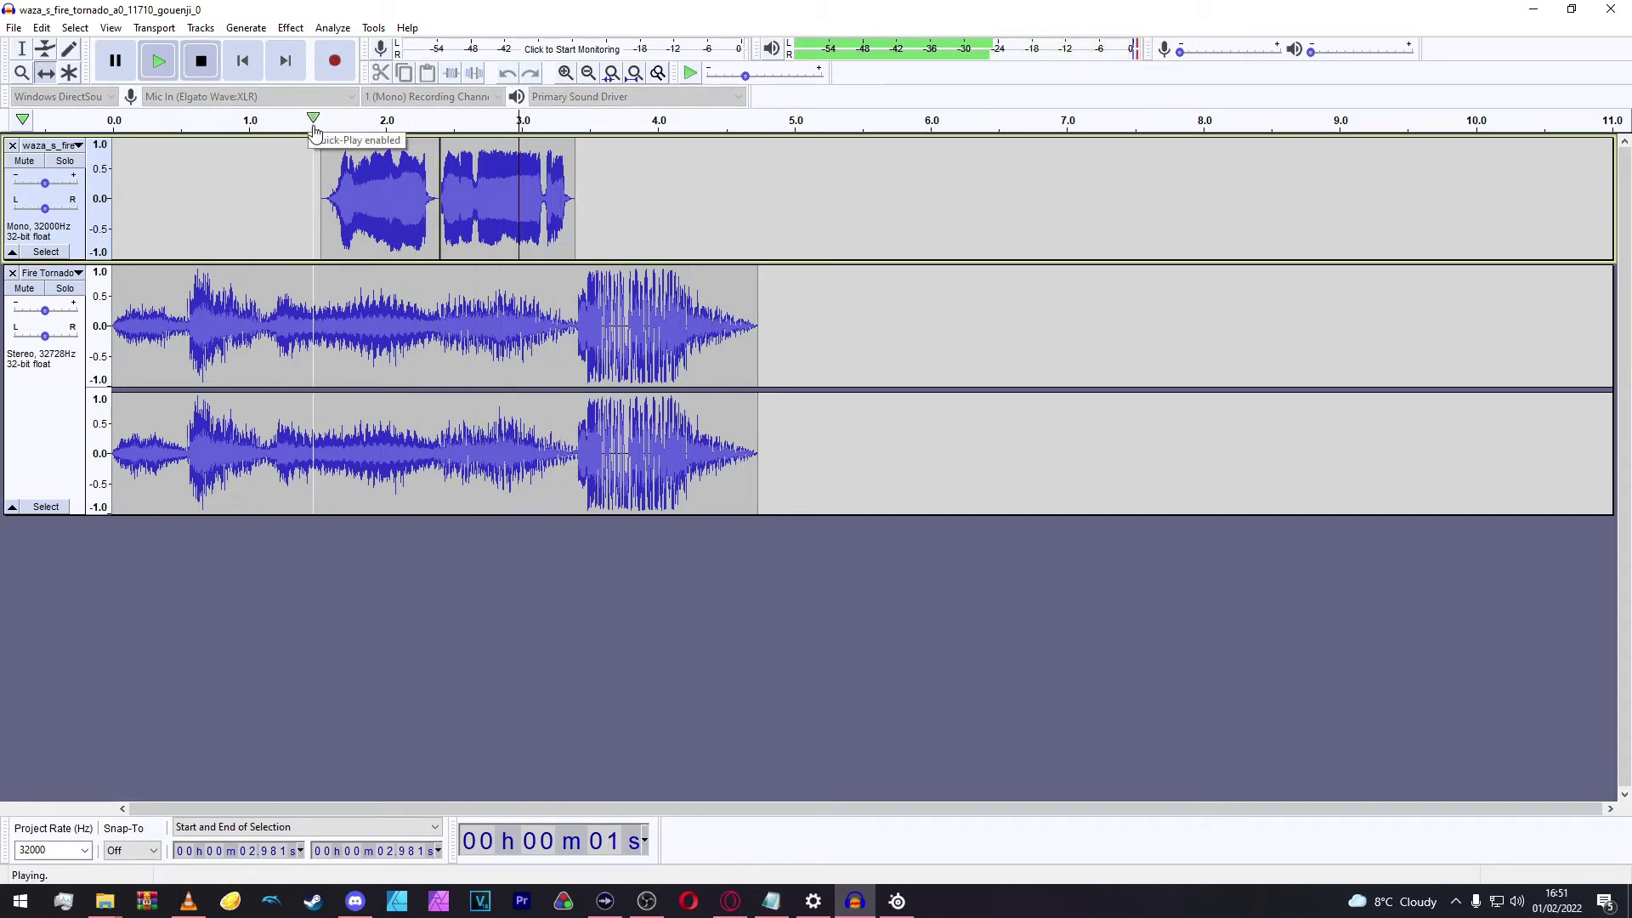
{"action": "key", "text": "space"}
{"action": "left_click_drag", "start_coordinate": [389, 173], "coordinate": [326, 172]}
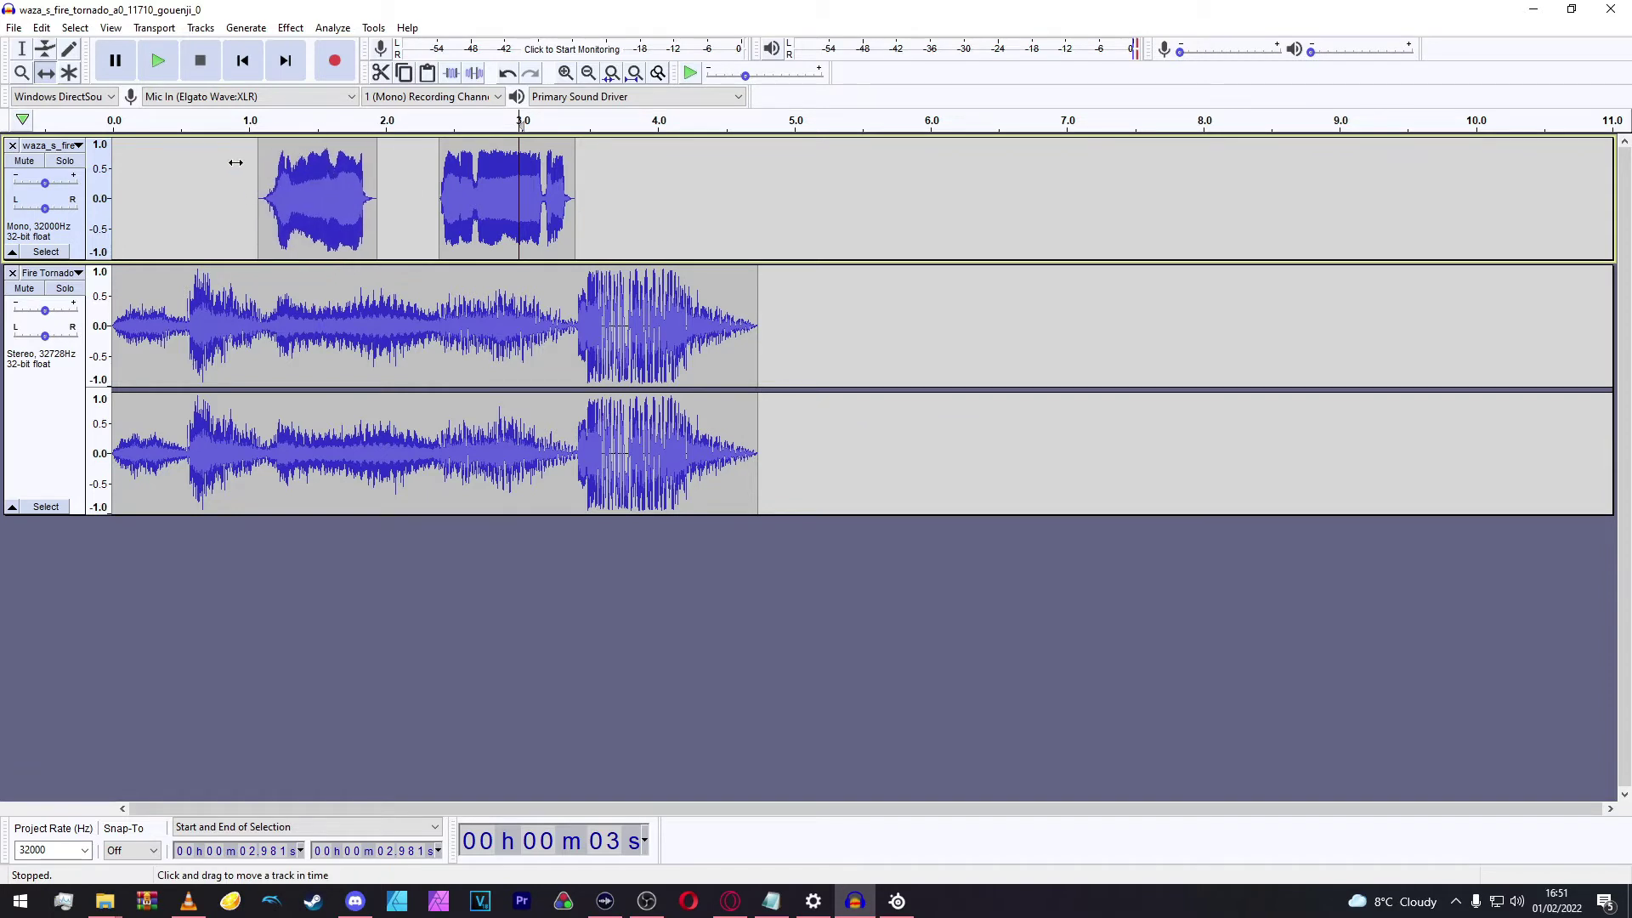
{"action": "left_click", "coordinate": [181, 116]}
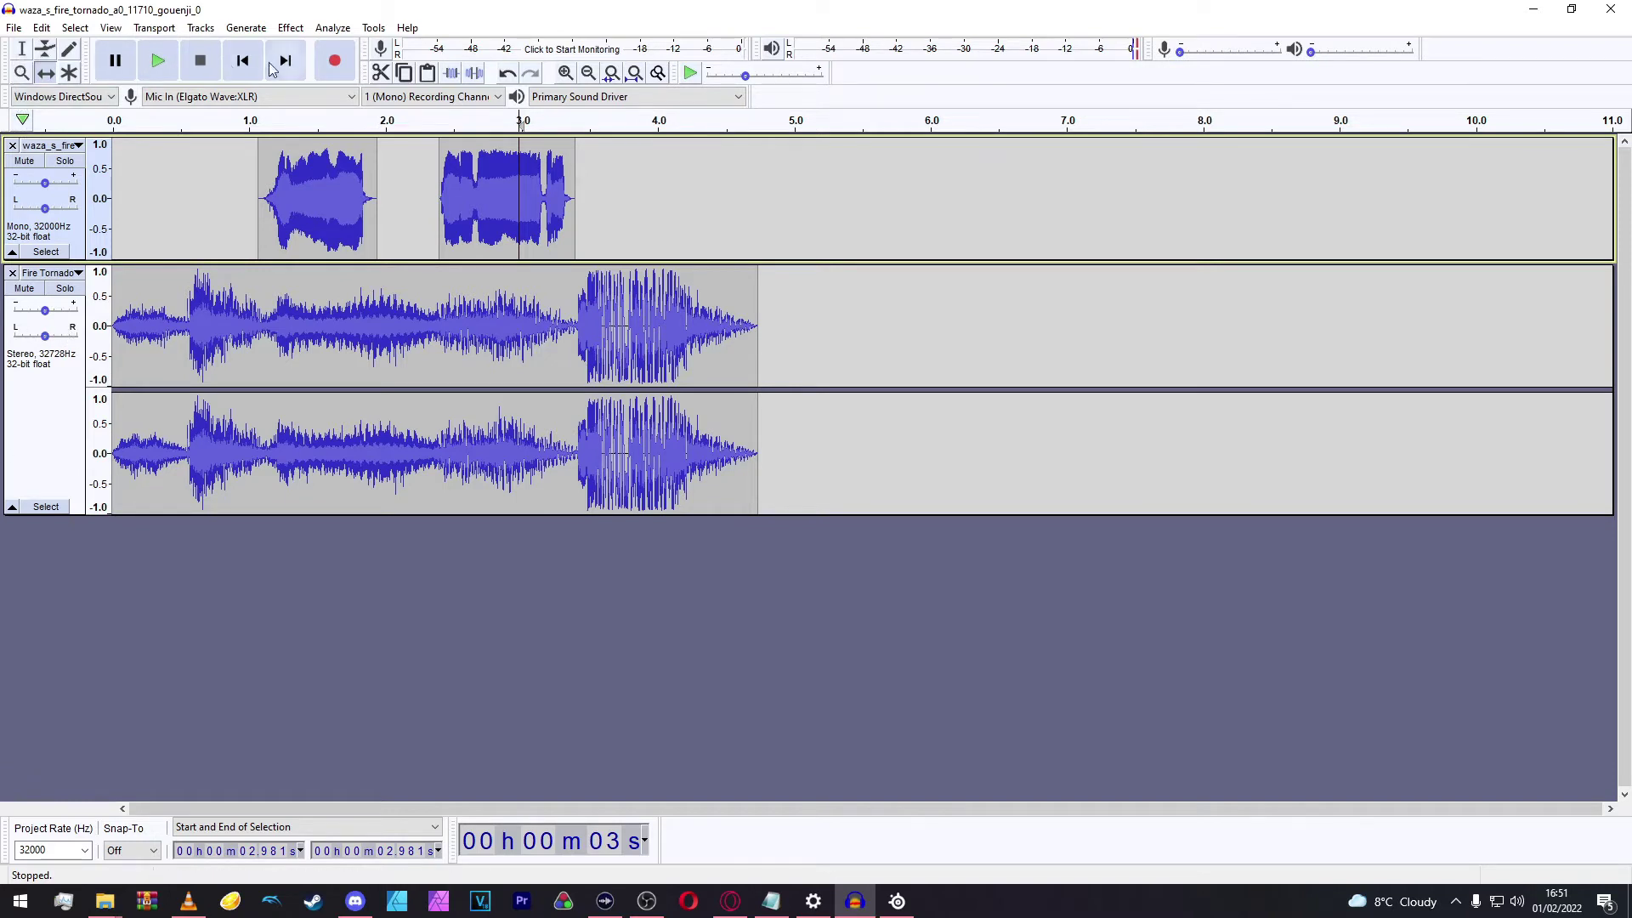
{"action": "left_click", "coordinate": [242, 61]}
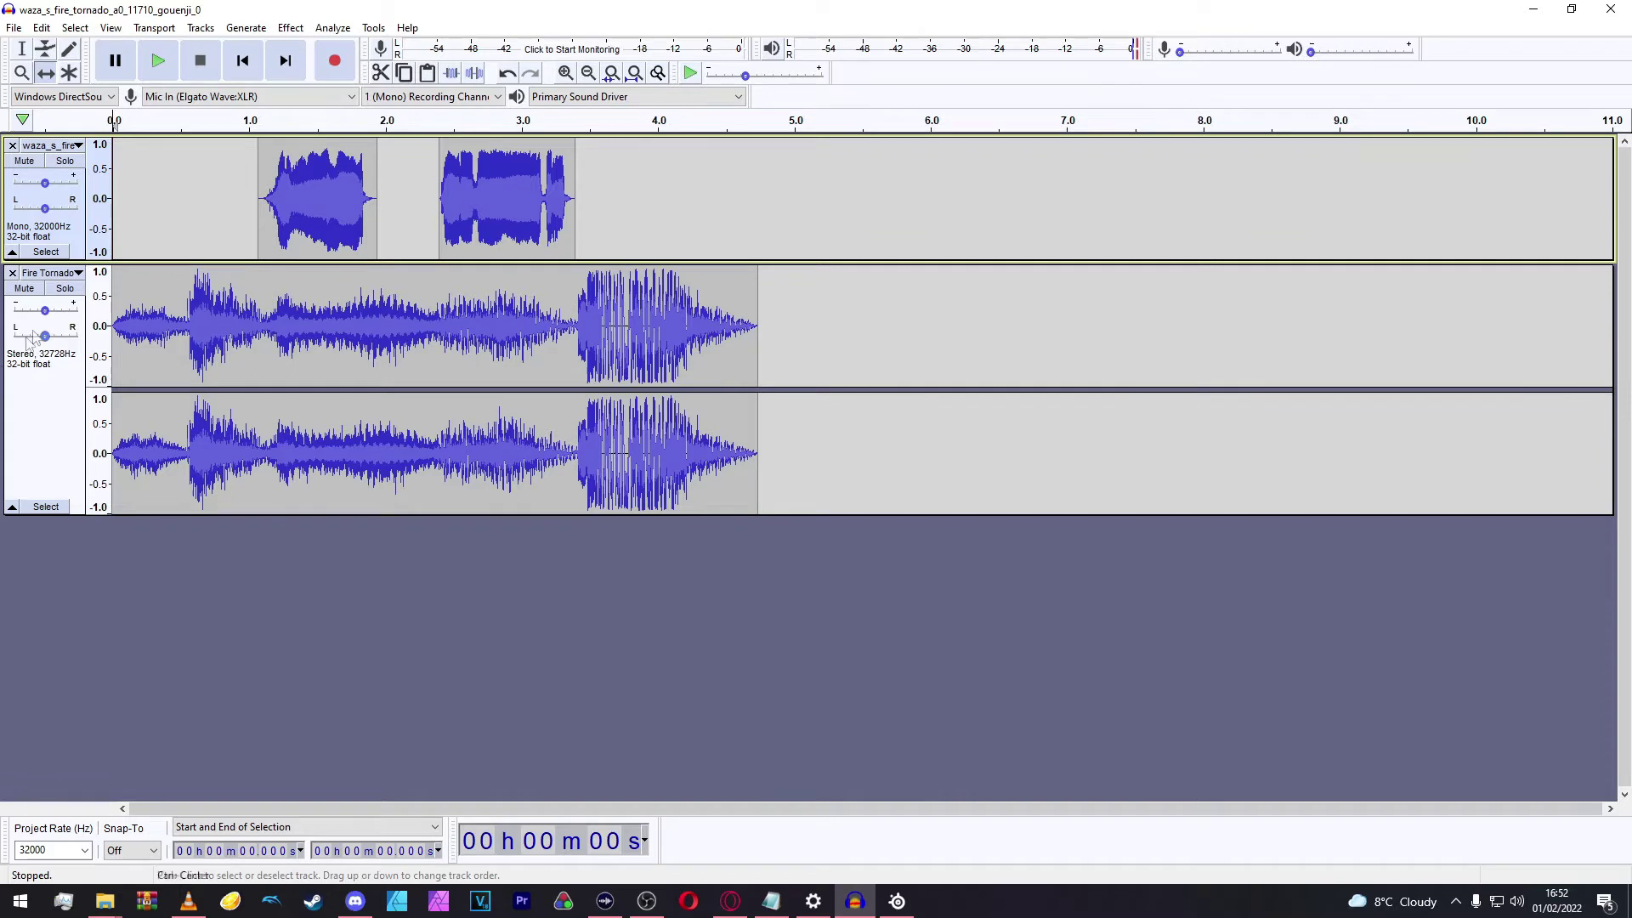
Step: Lower the Fire Tornado track's gain to -2.0 dB and play the whole mix to check levels
{"action": "mouse_move", "coordinate": [47, 318]}
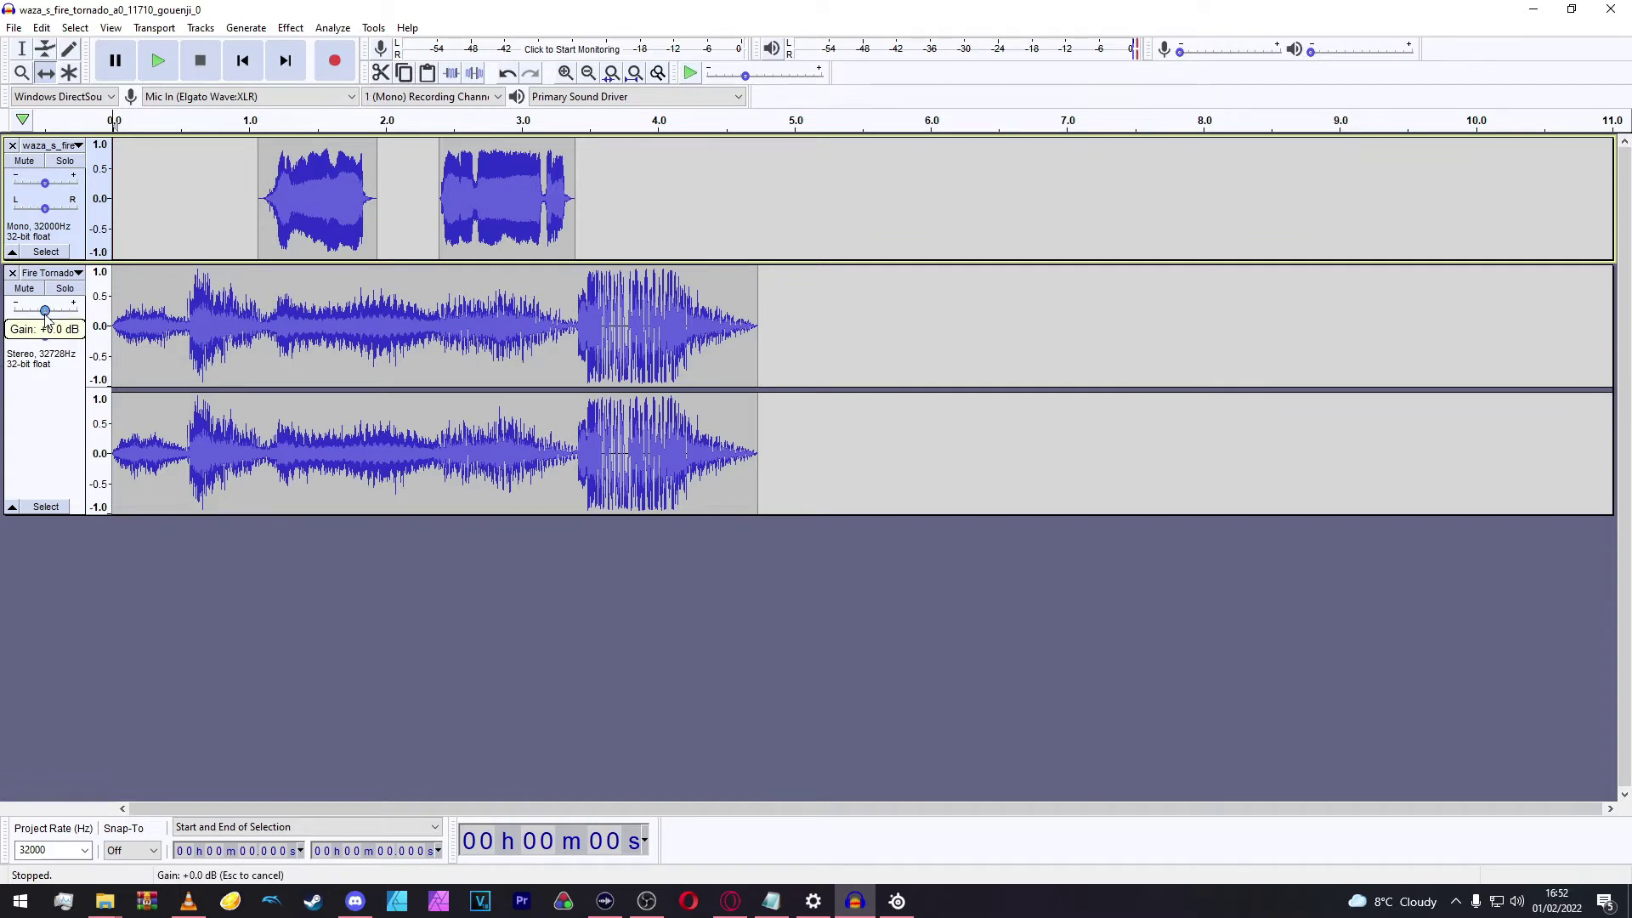
{"action": "left_click", "coordinate": [46, 318]}
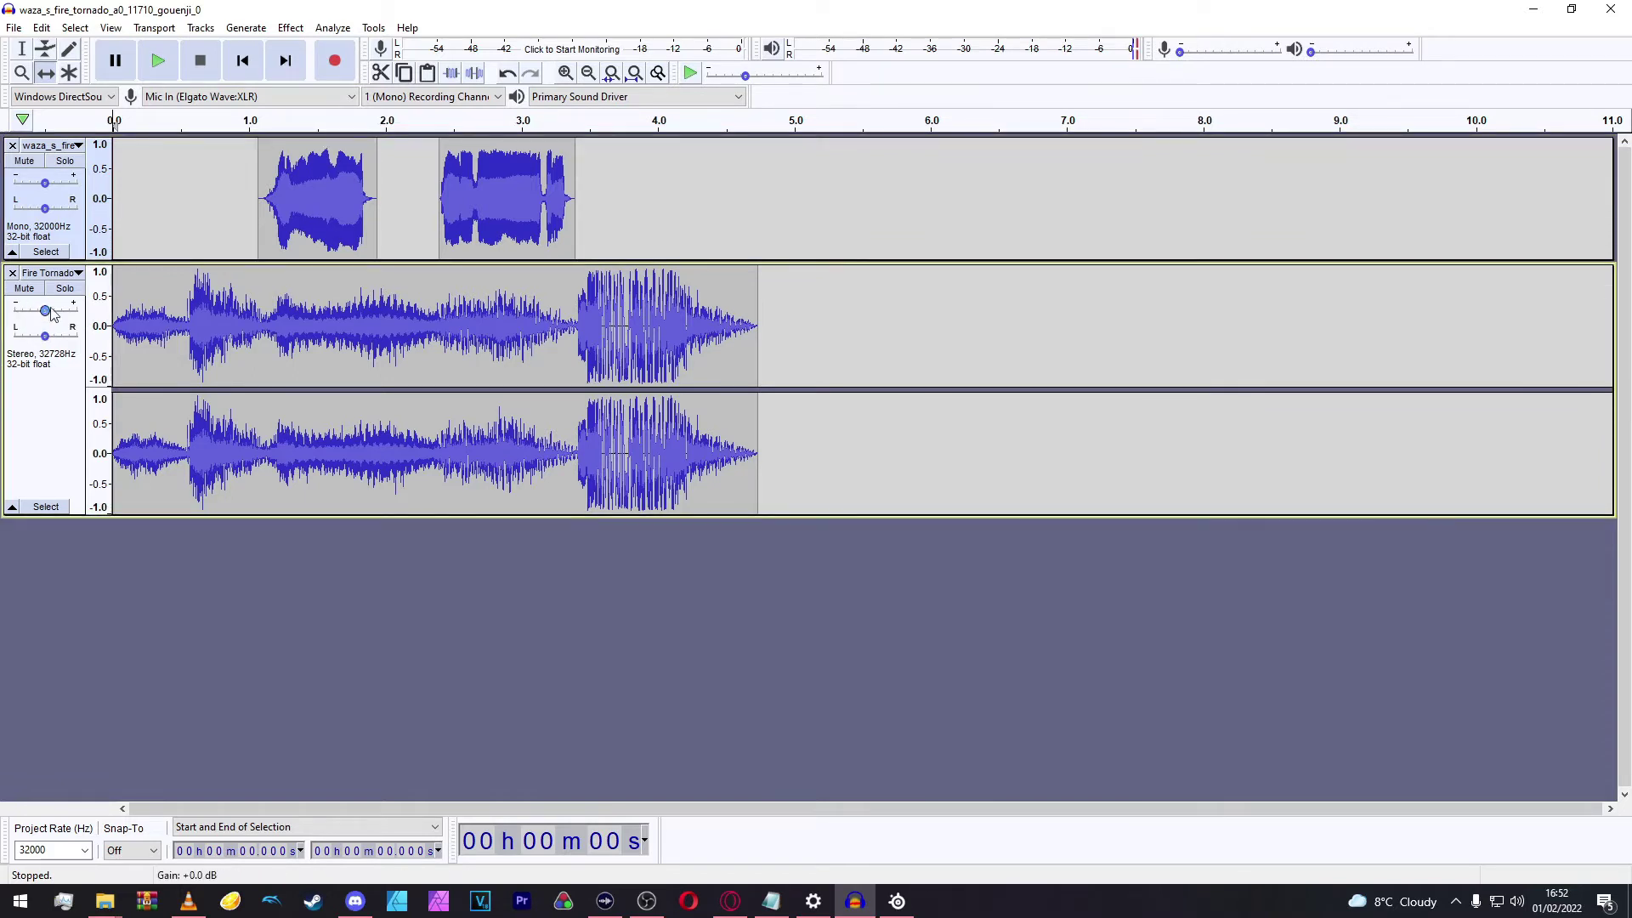
{"action": "left_click_drag", "start_coordinate": [44, 316], "coordinate": [35, 317]}
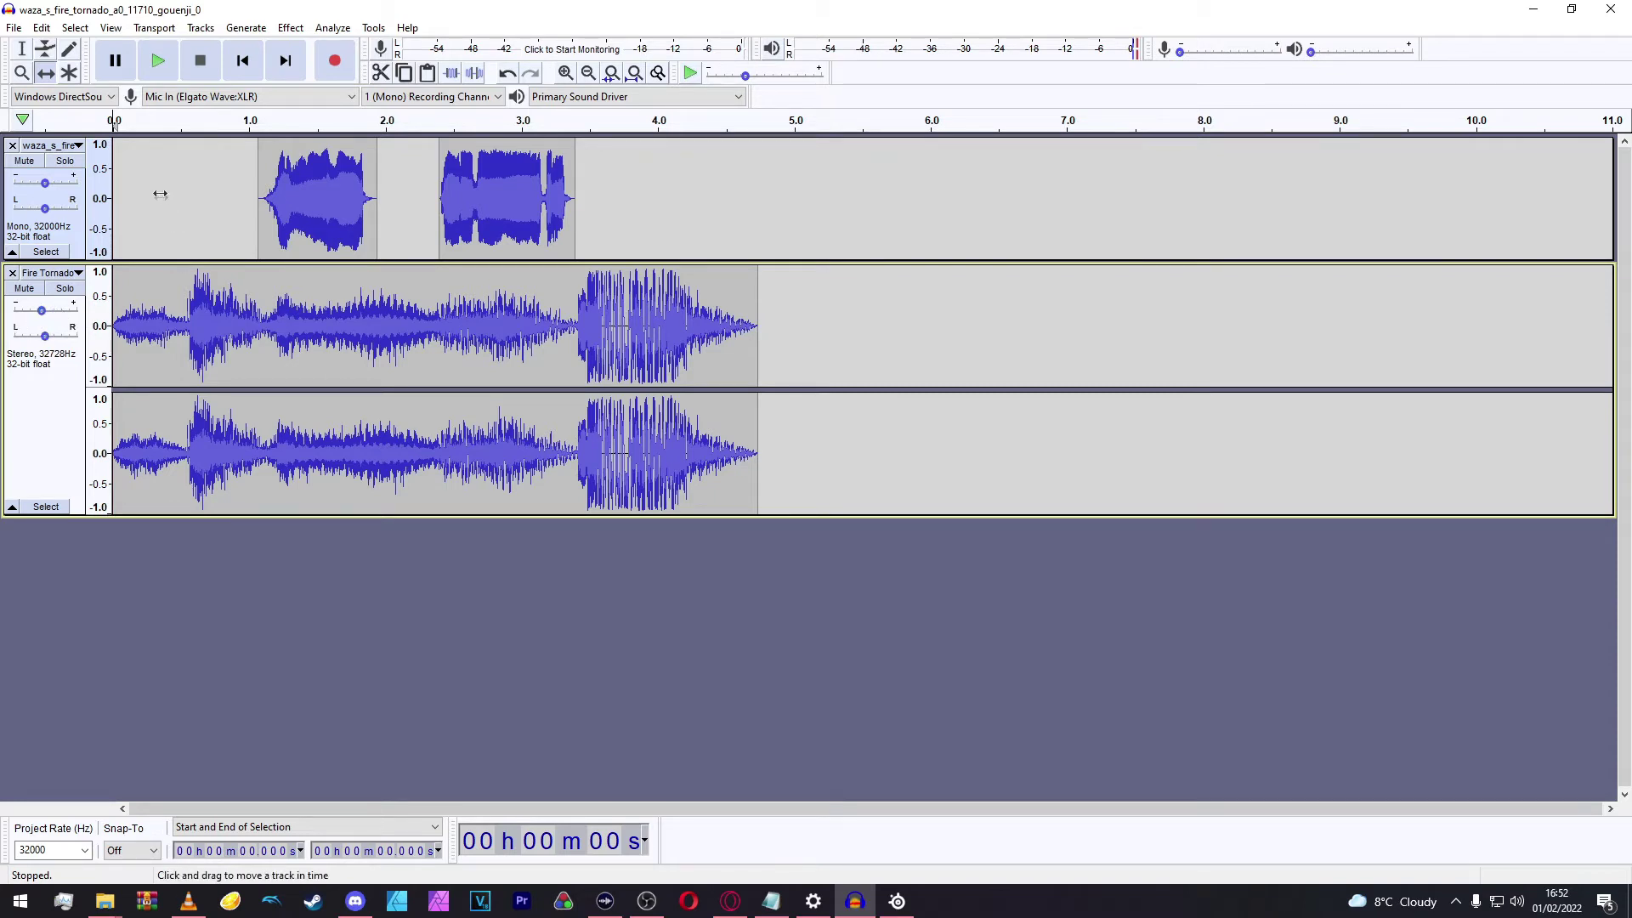
{"action": "left_click", "coordinate": [150, 73]}
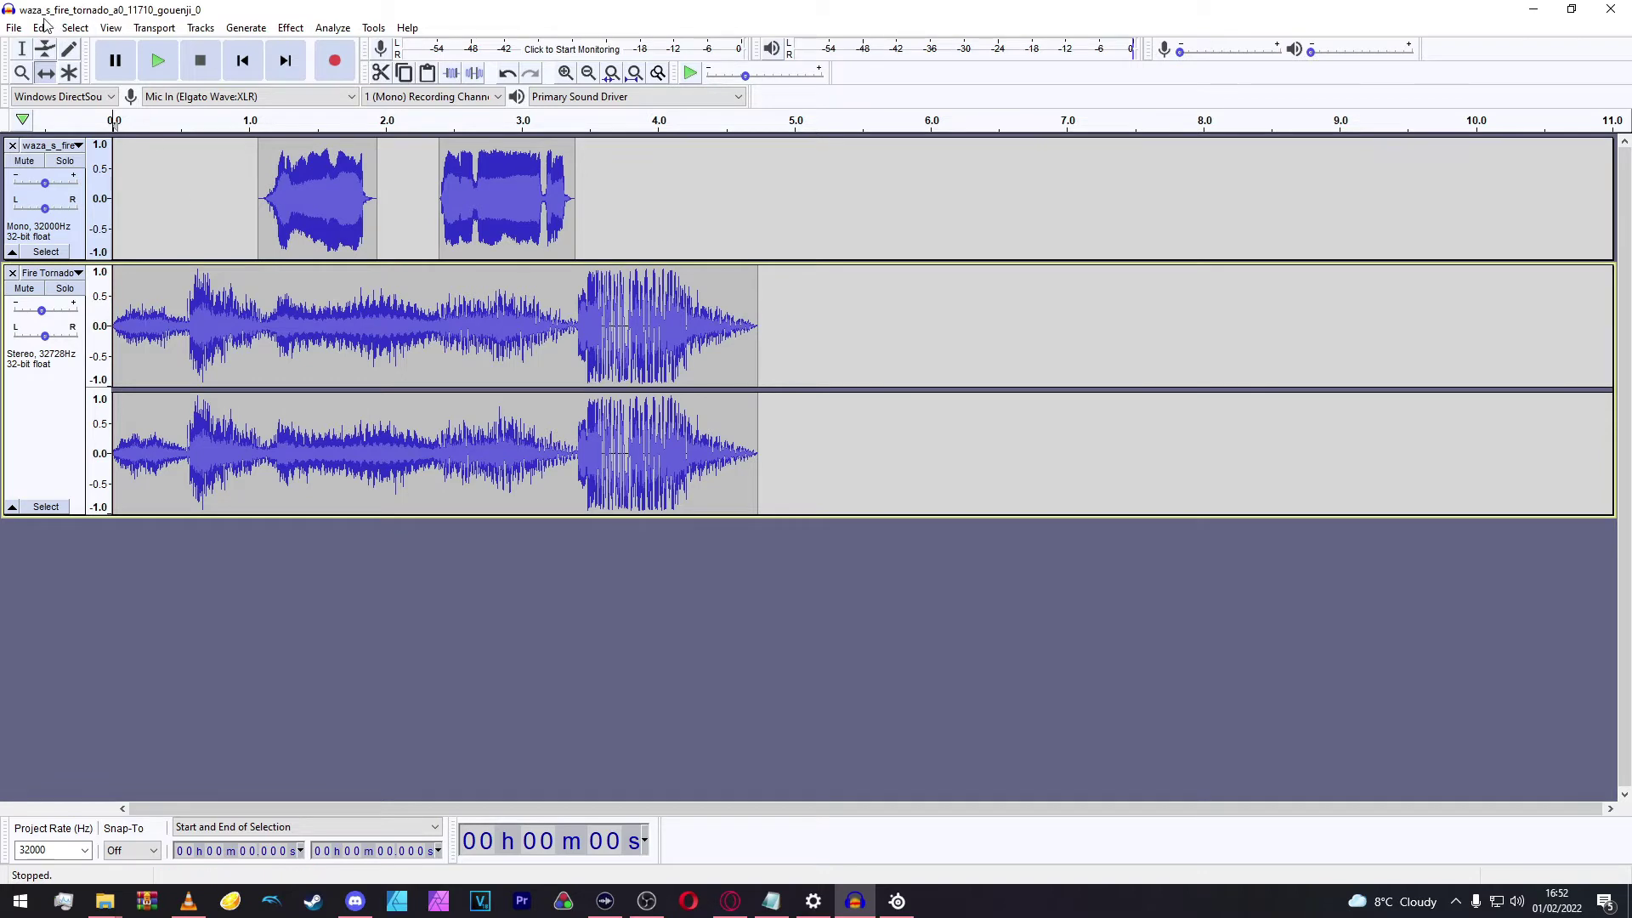
{"action": "left_click", "coordinate": [15, 29]}
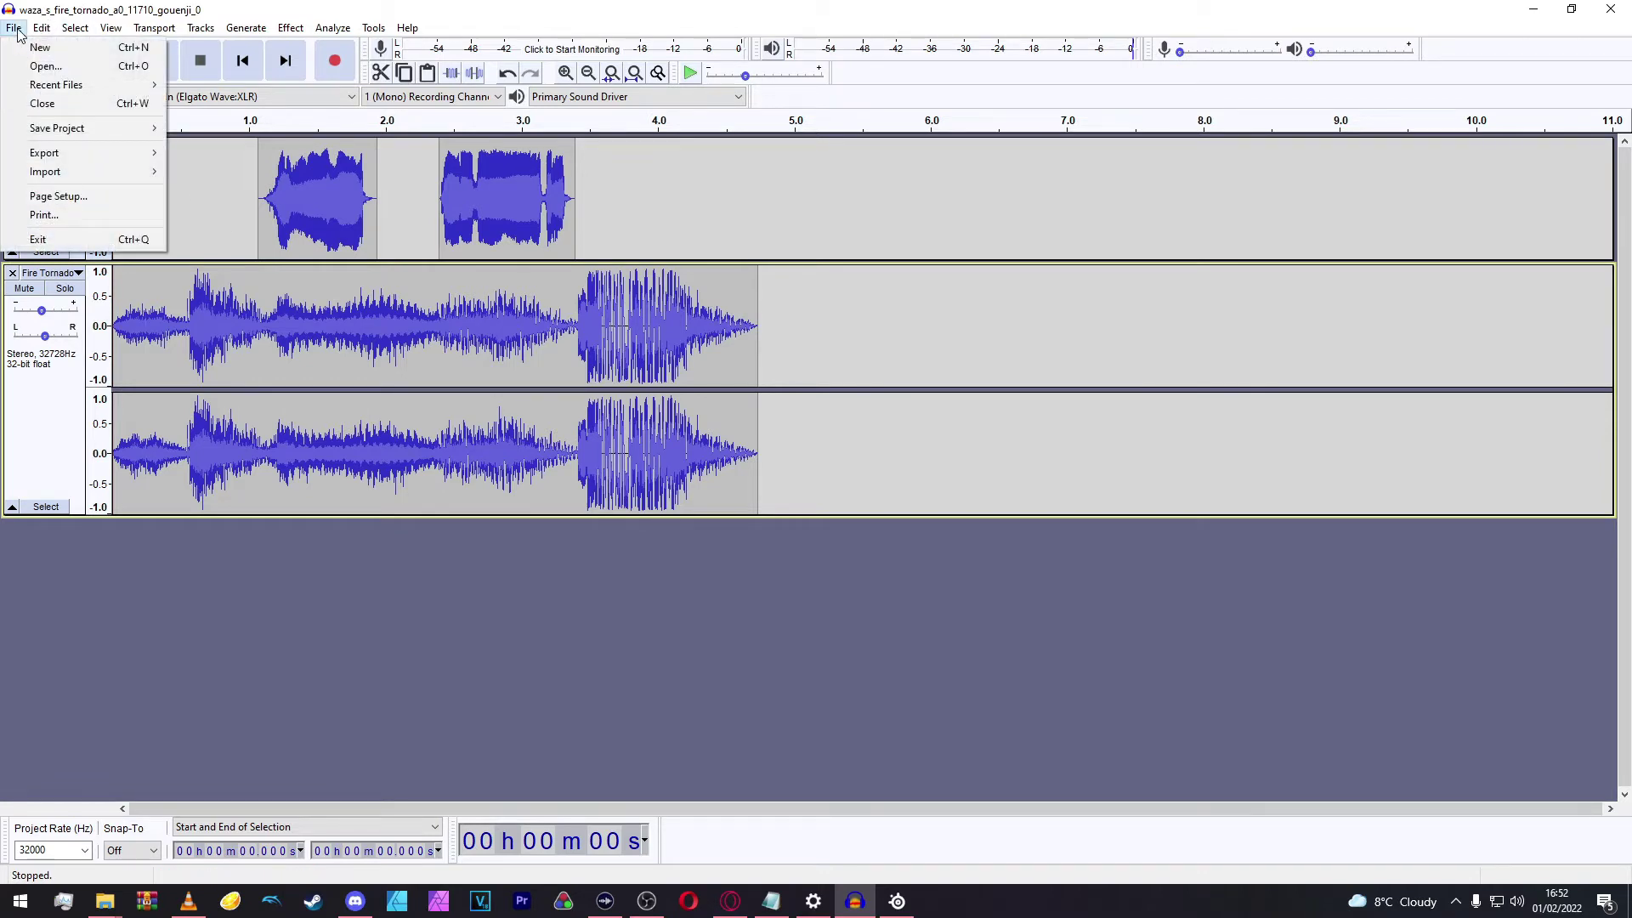
Step: Export the mix as WAV 'New Fire Tornado' in Voice Lines, accepting the mixdown and metadata prompts
{"action": "mouse_move", "coordinate": [149, 154]}
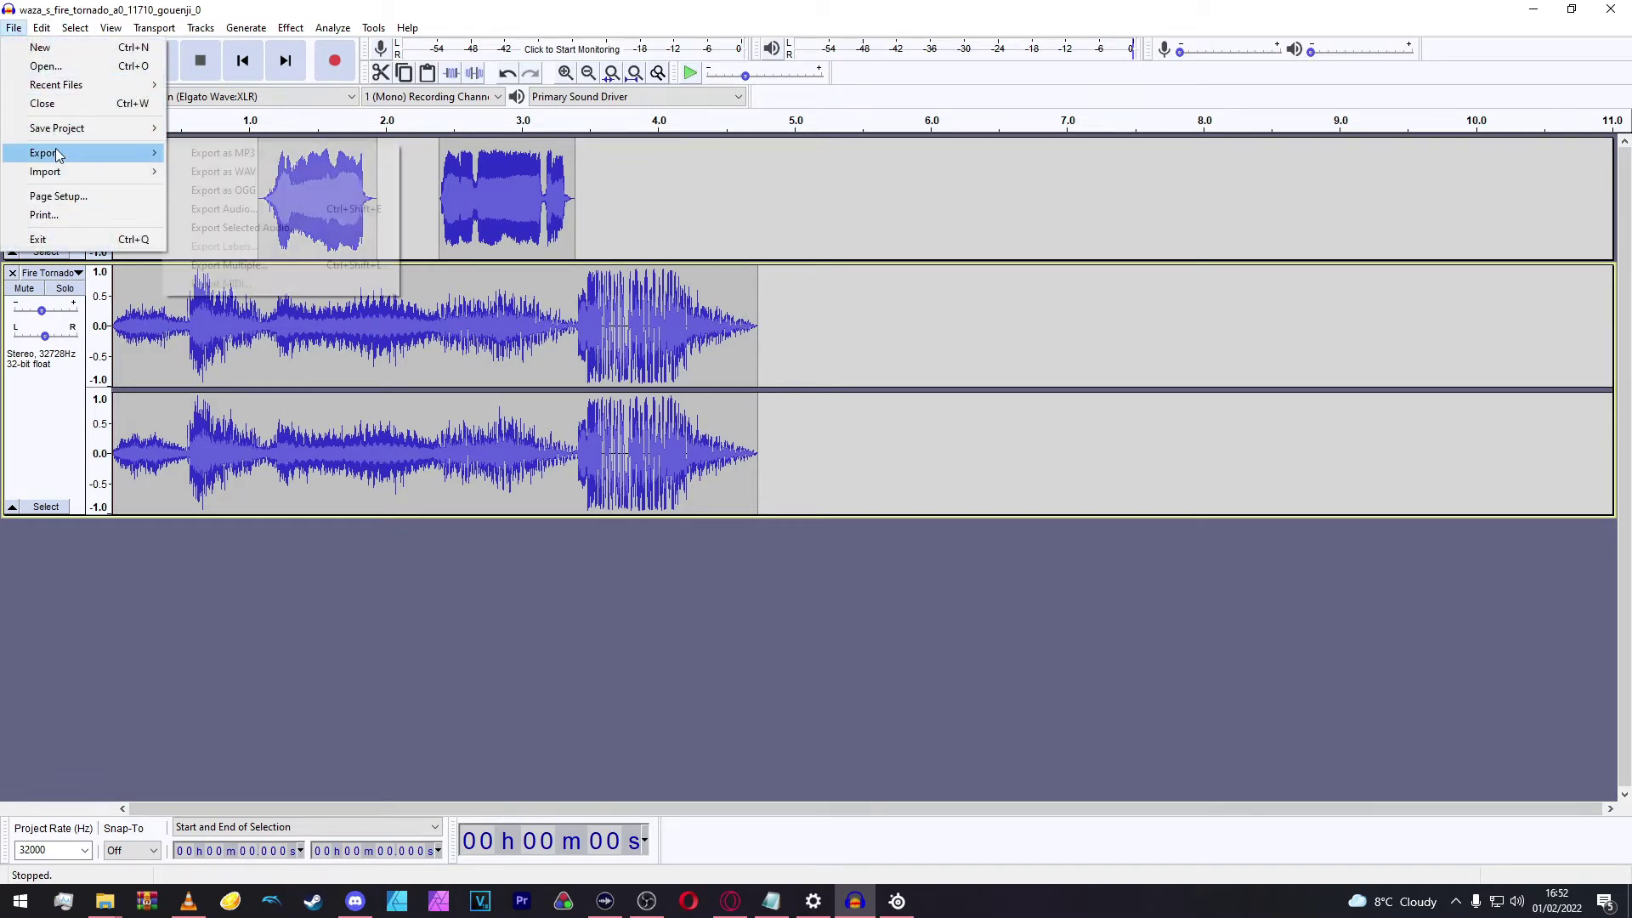
{"action": "left_click", "coordinate": [219, 170]}
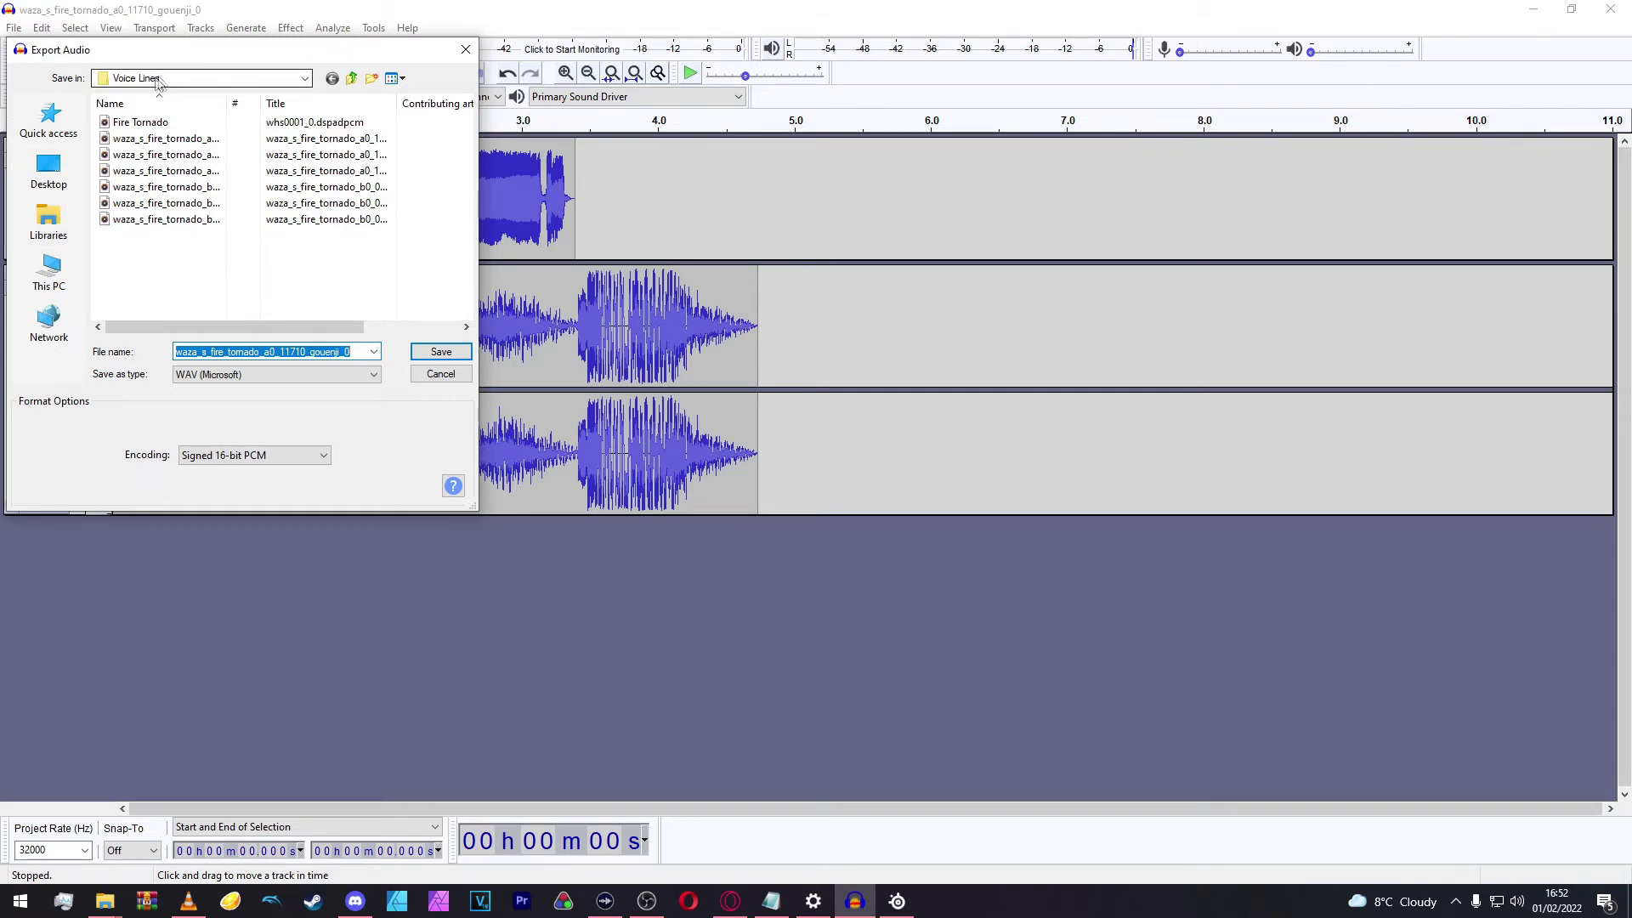
{"action": "type", "text": "Fire"}
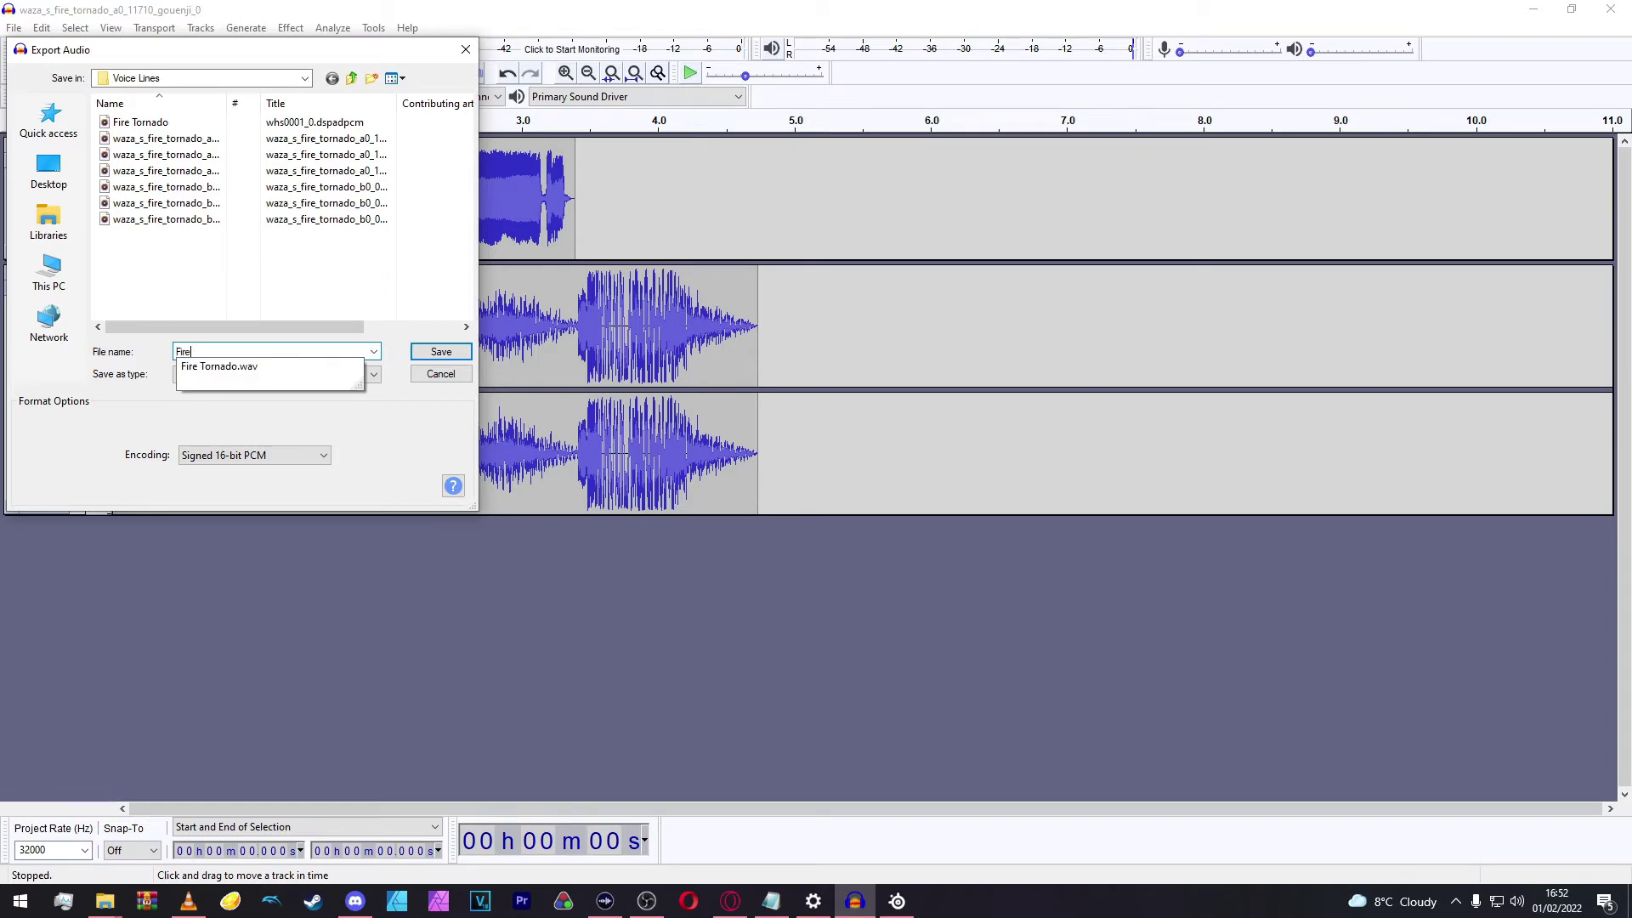
{"action": "type", "text": "New"}
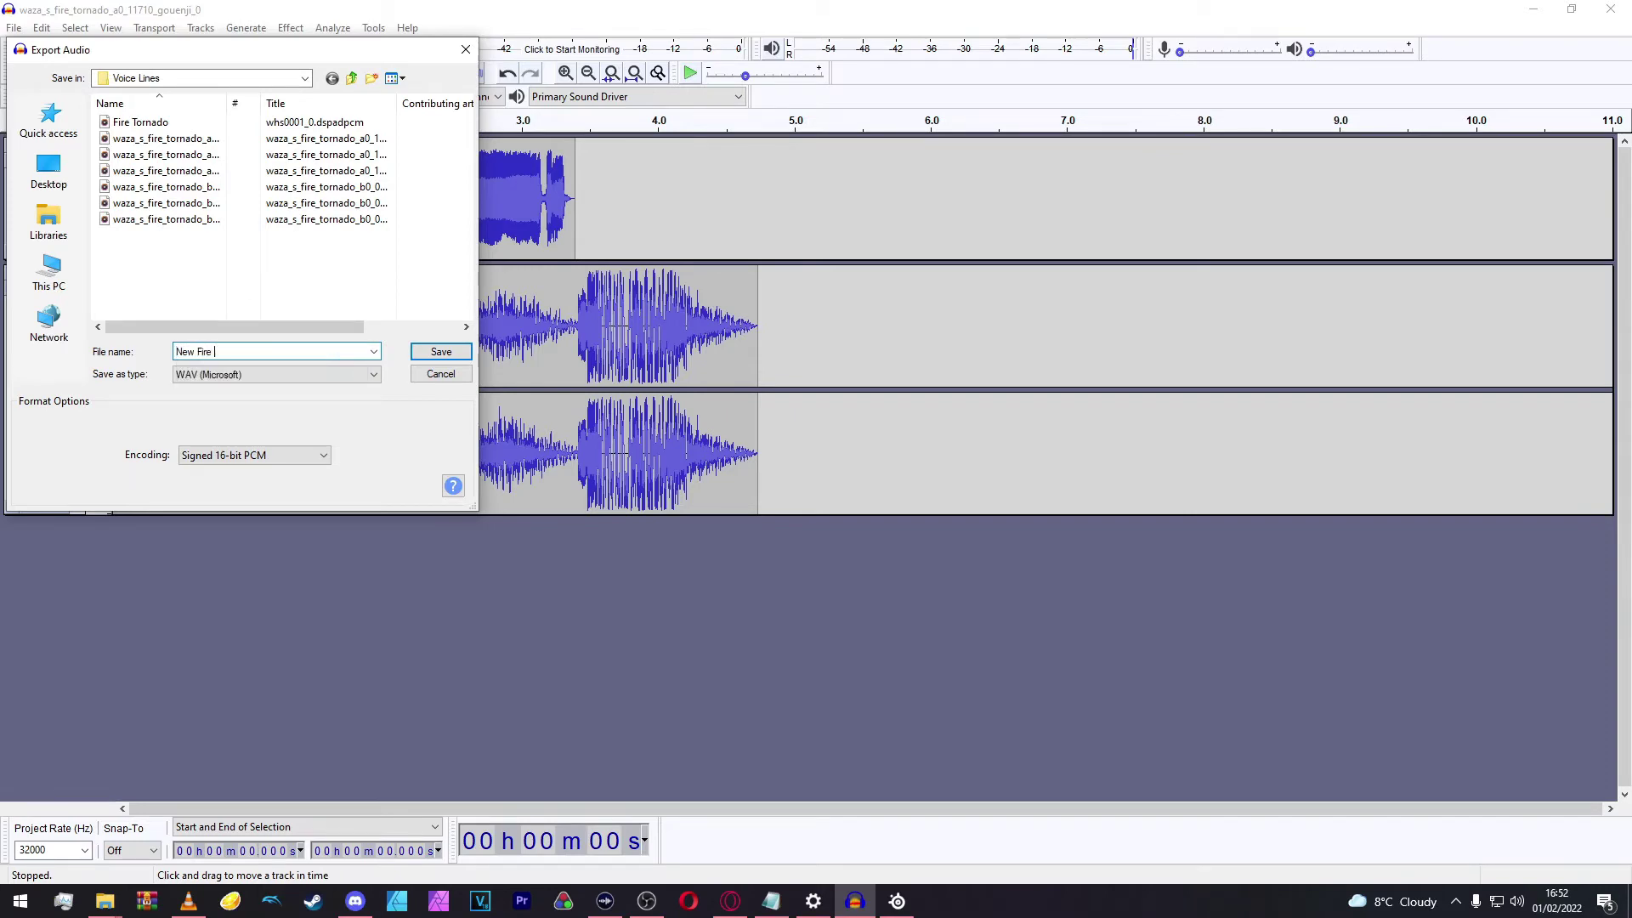
{"action": "key", "text": "Return"}
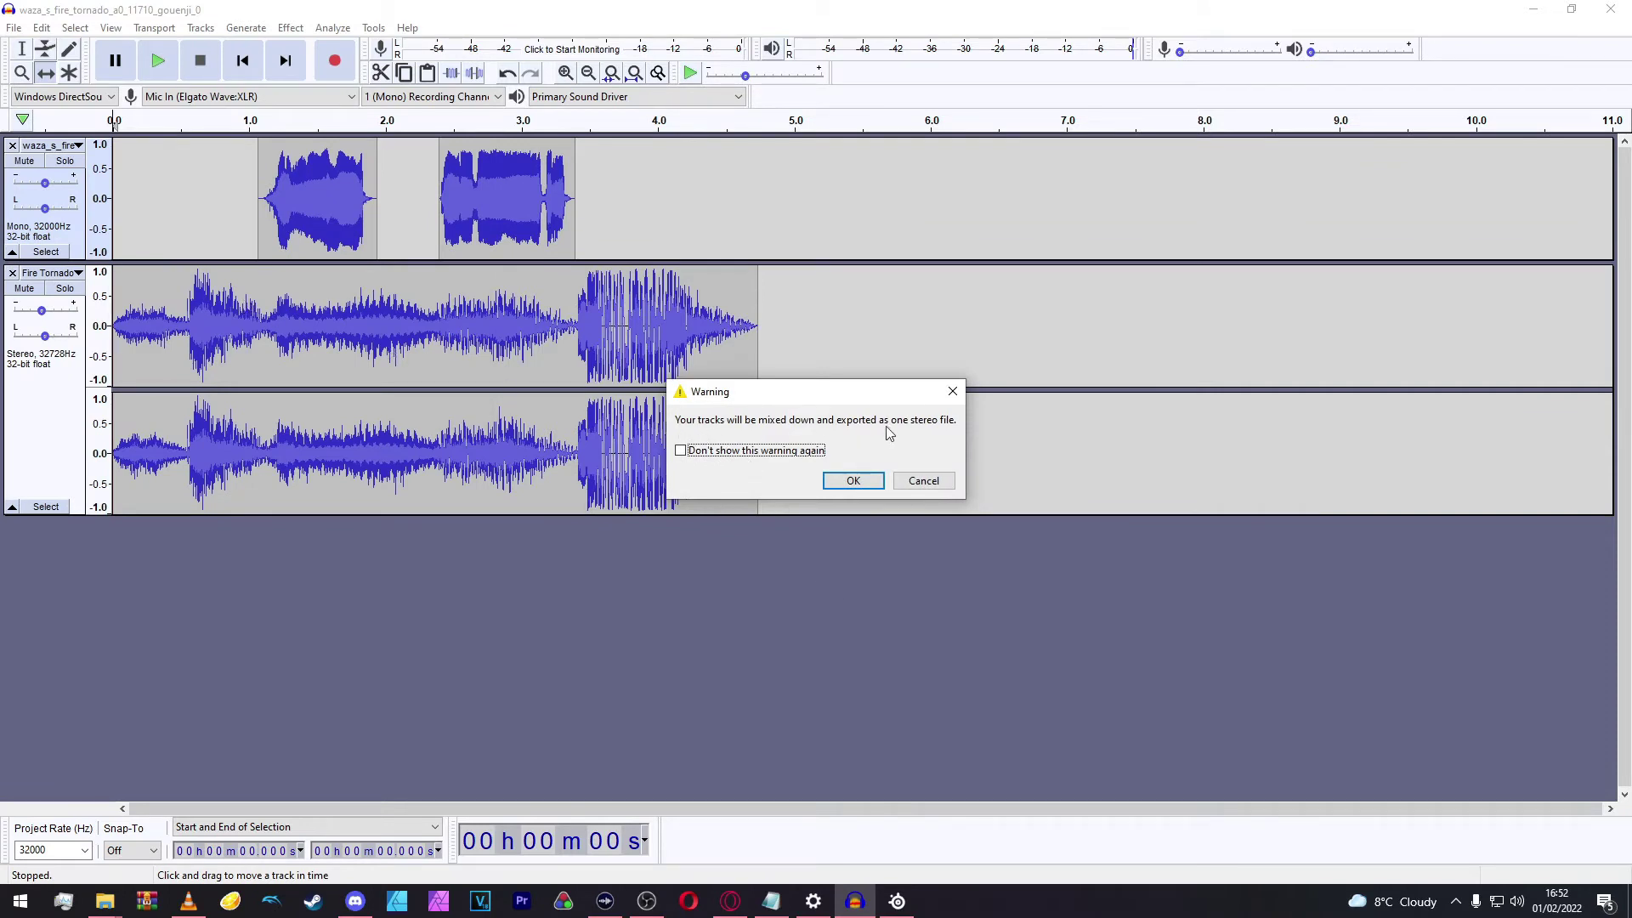
{"action": "left_click", "coordinate": [854, 481]}
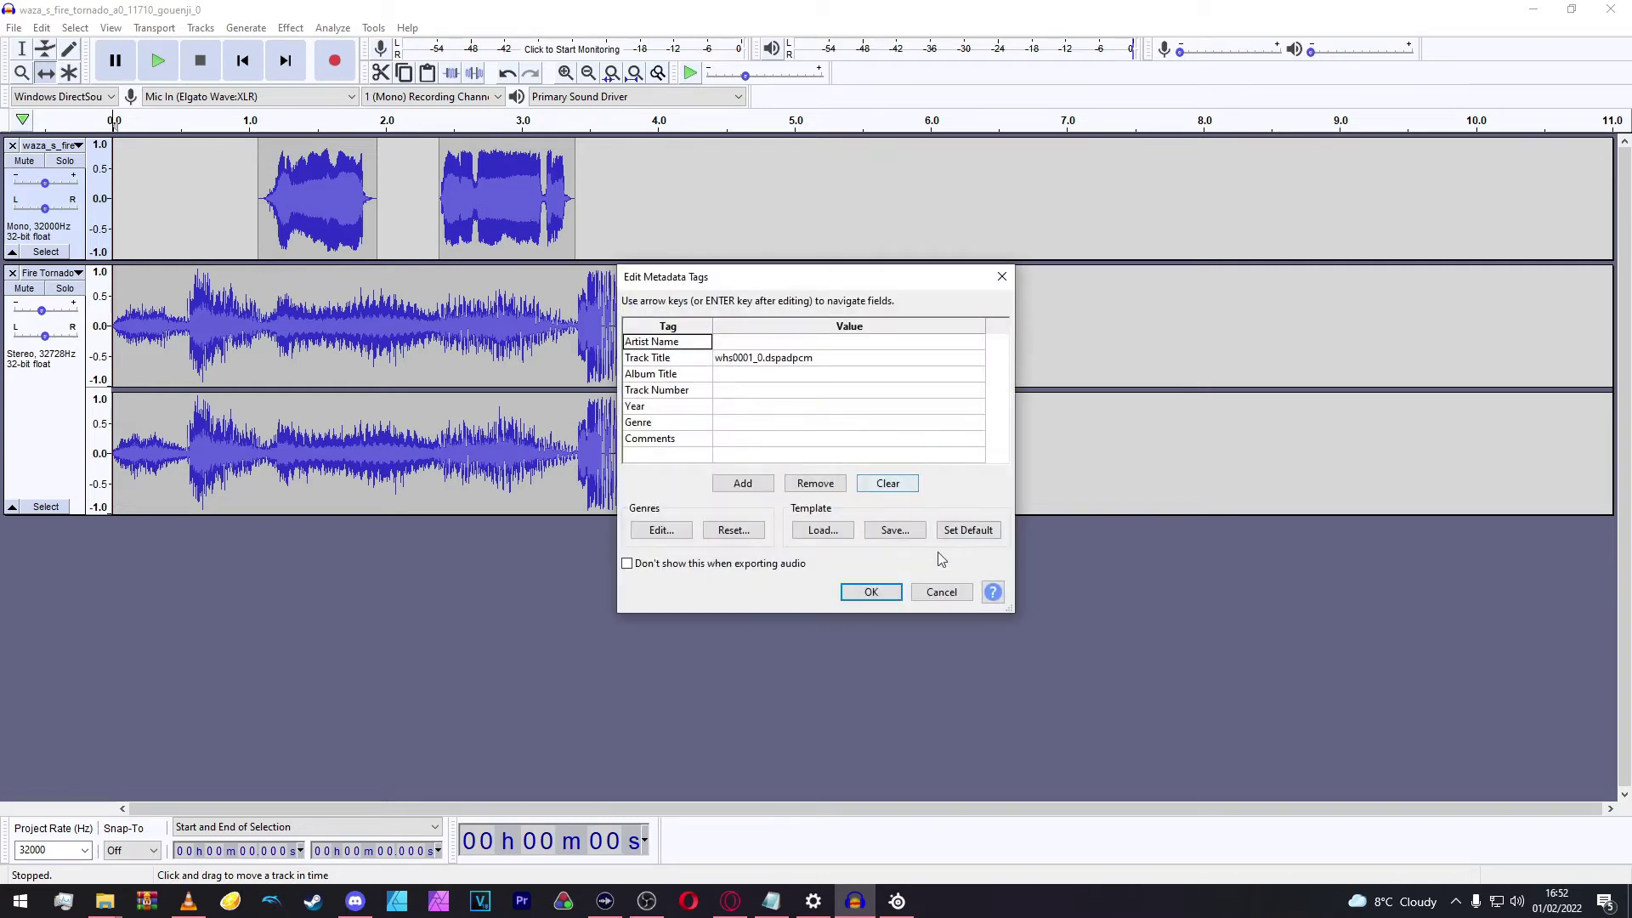
{"action": "left_click", "coordinate": [871, 593]}
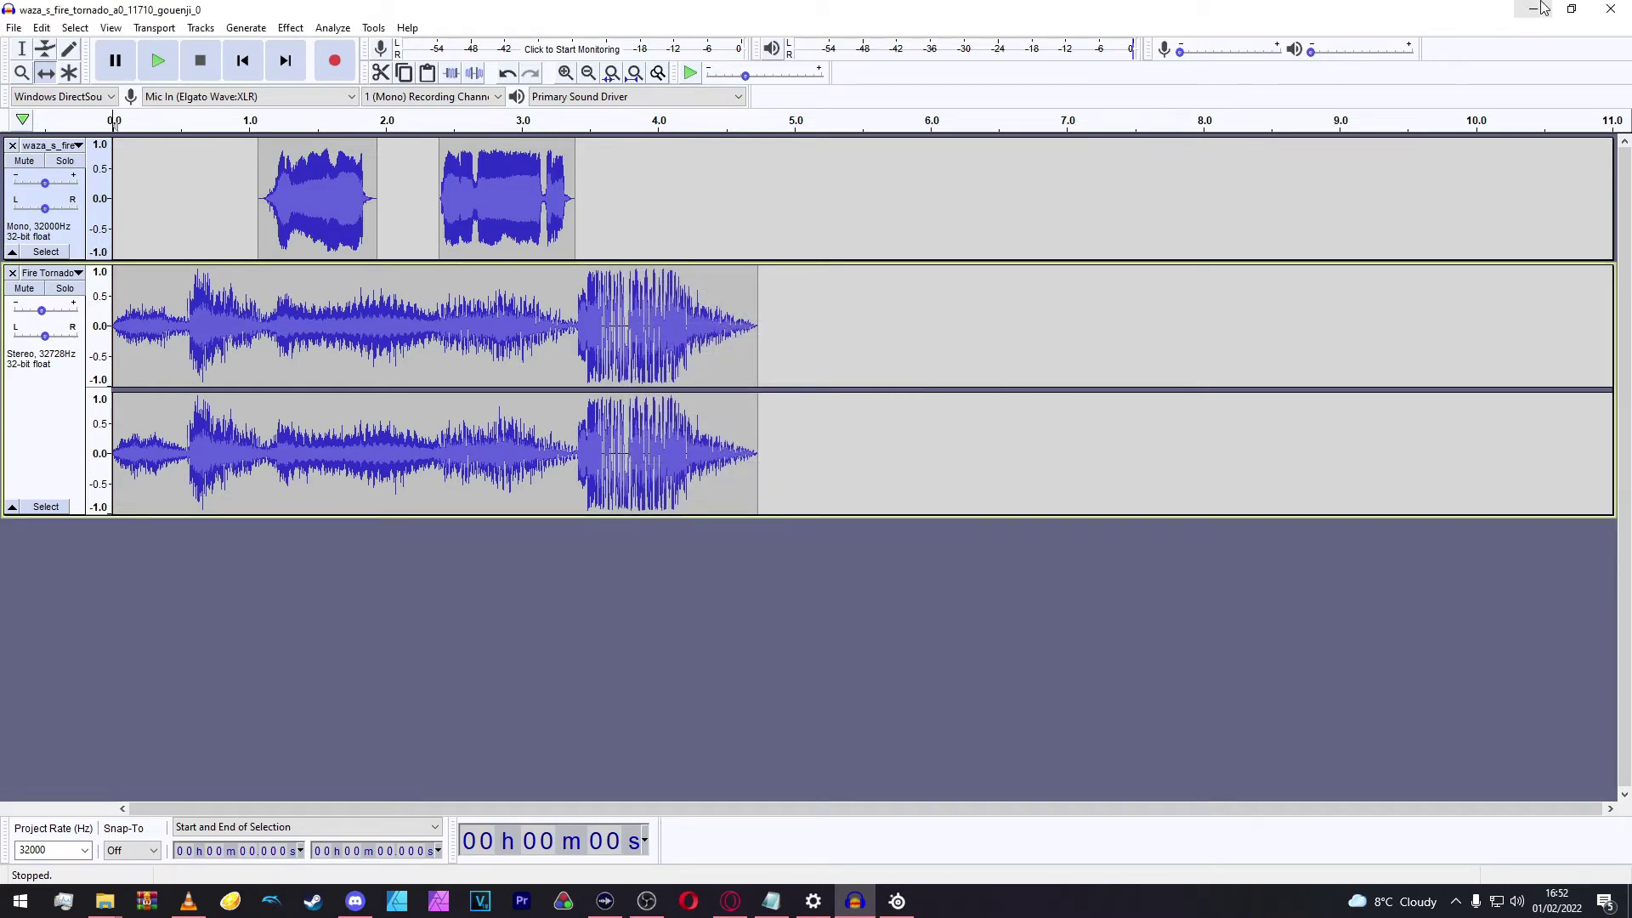
{"action": "left_click", "coordinate": [1608, 7]}
Step: Close Audacity without saving and select the exported New Fire Tornado file
{"action": "left_click", "coordinate": [842, 449]}
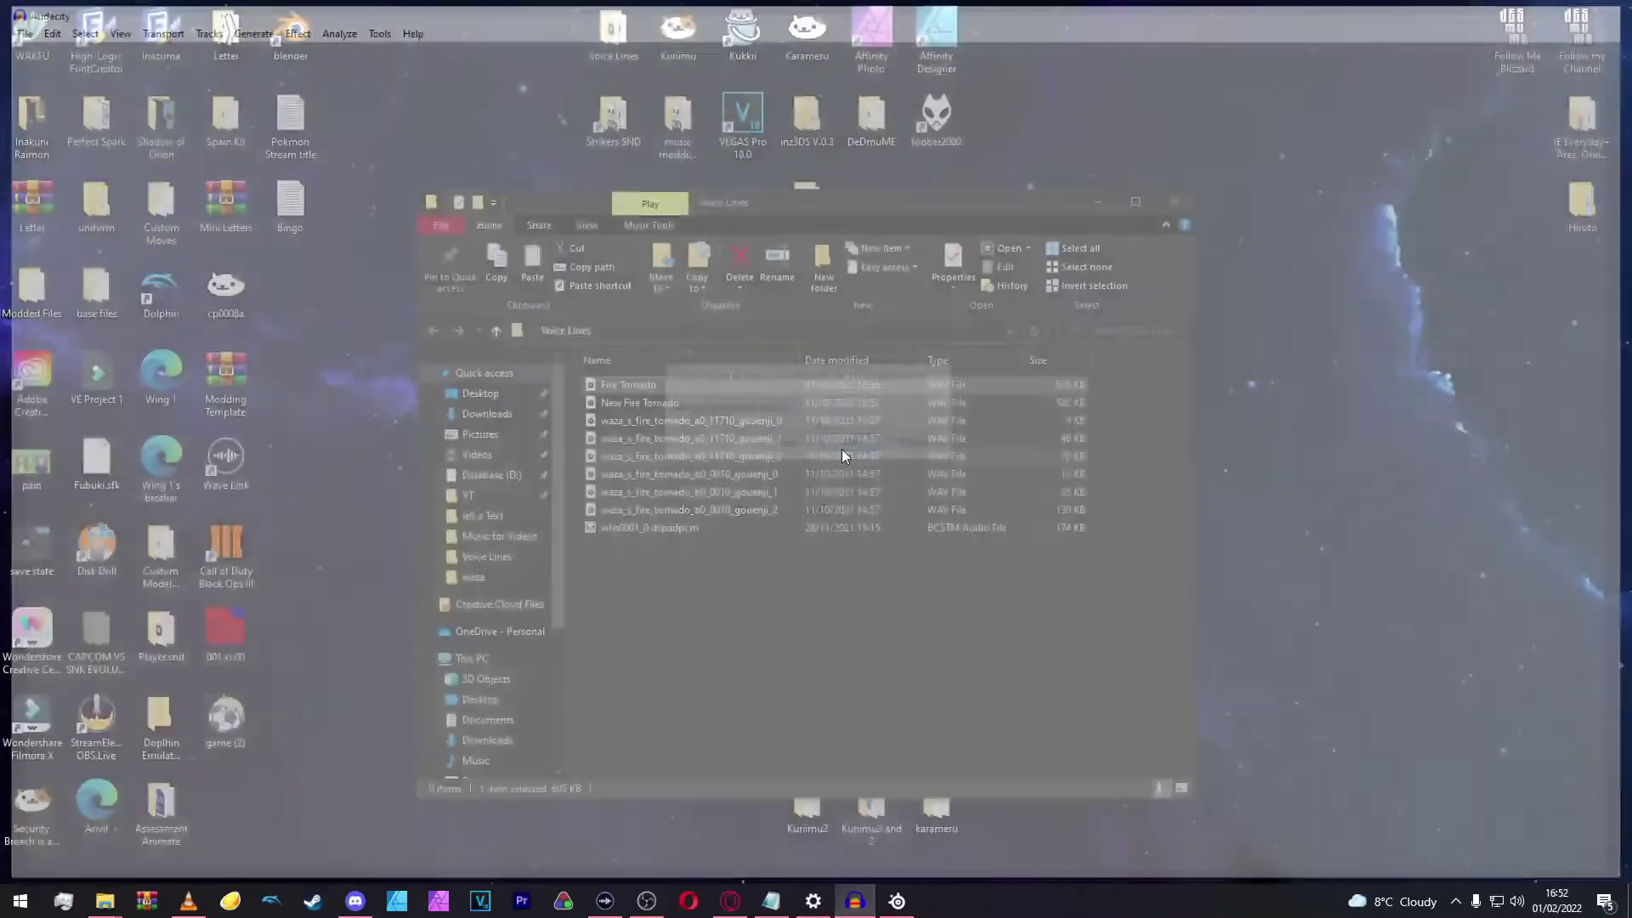
{"action": "left_click", "coordinate": [616, 403]}
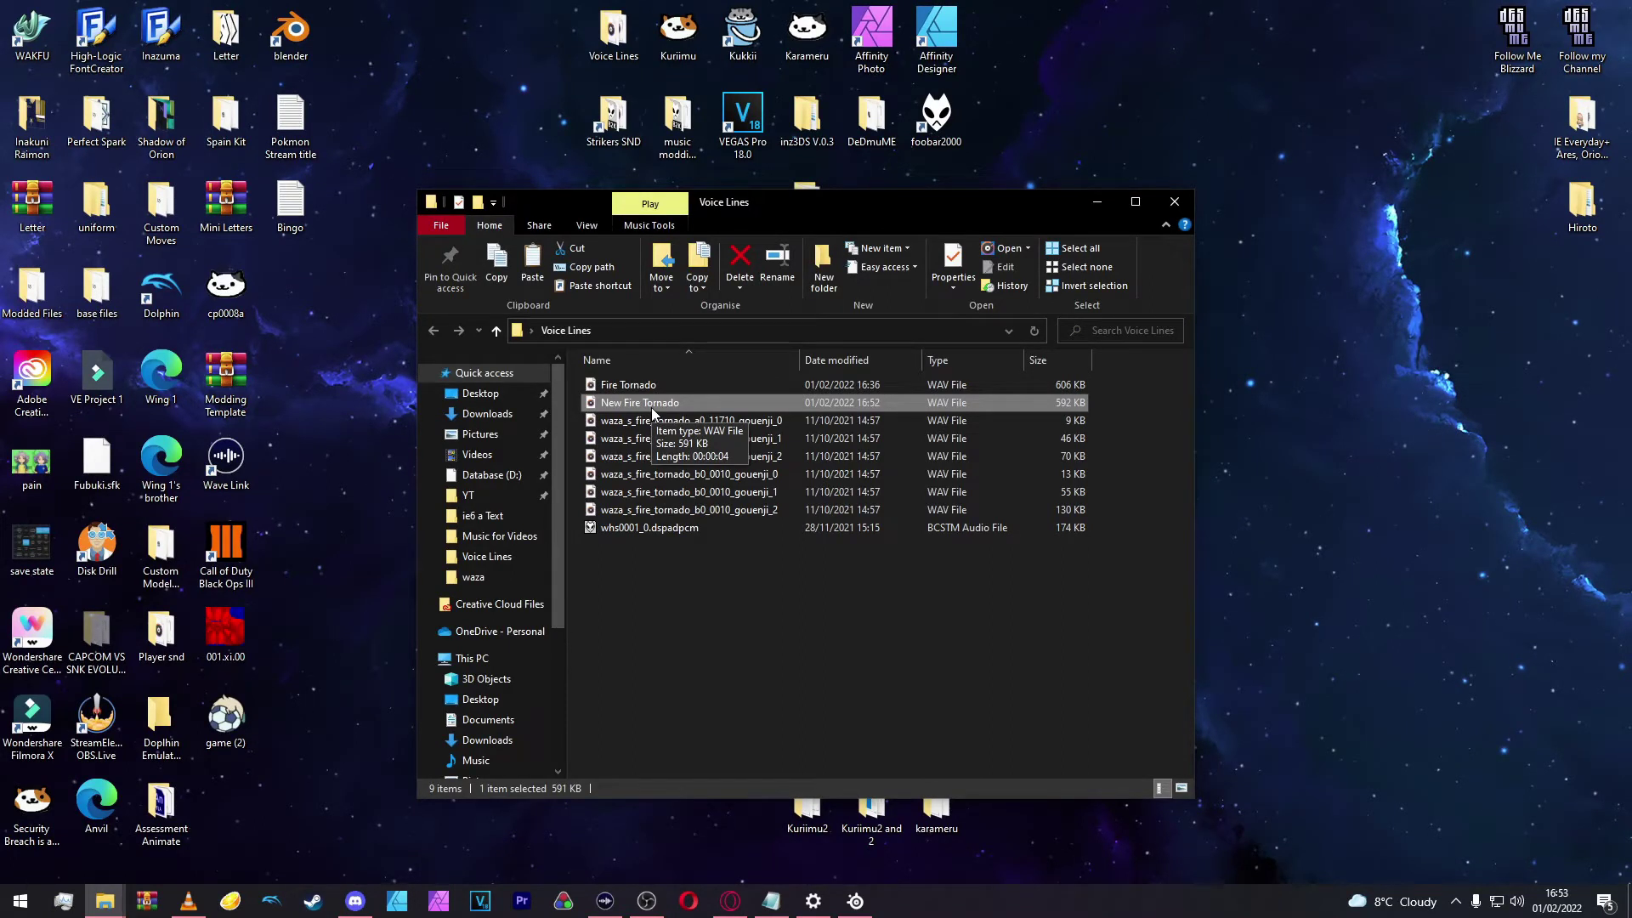
{"action": "left_click", "coordinate": [793, 593]}
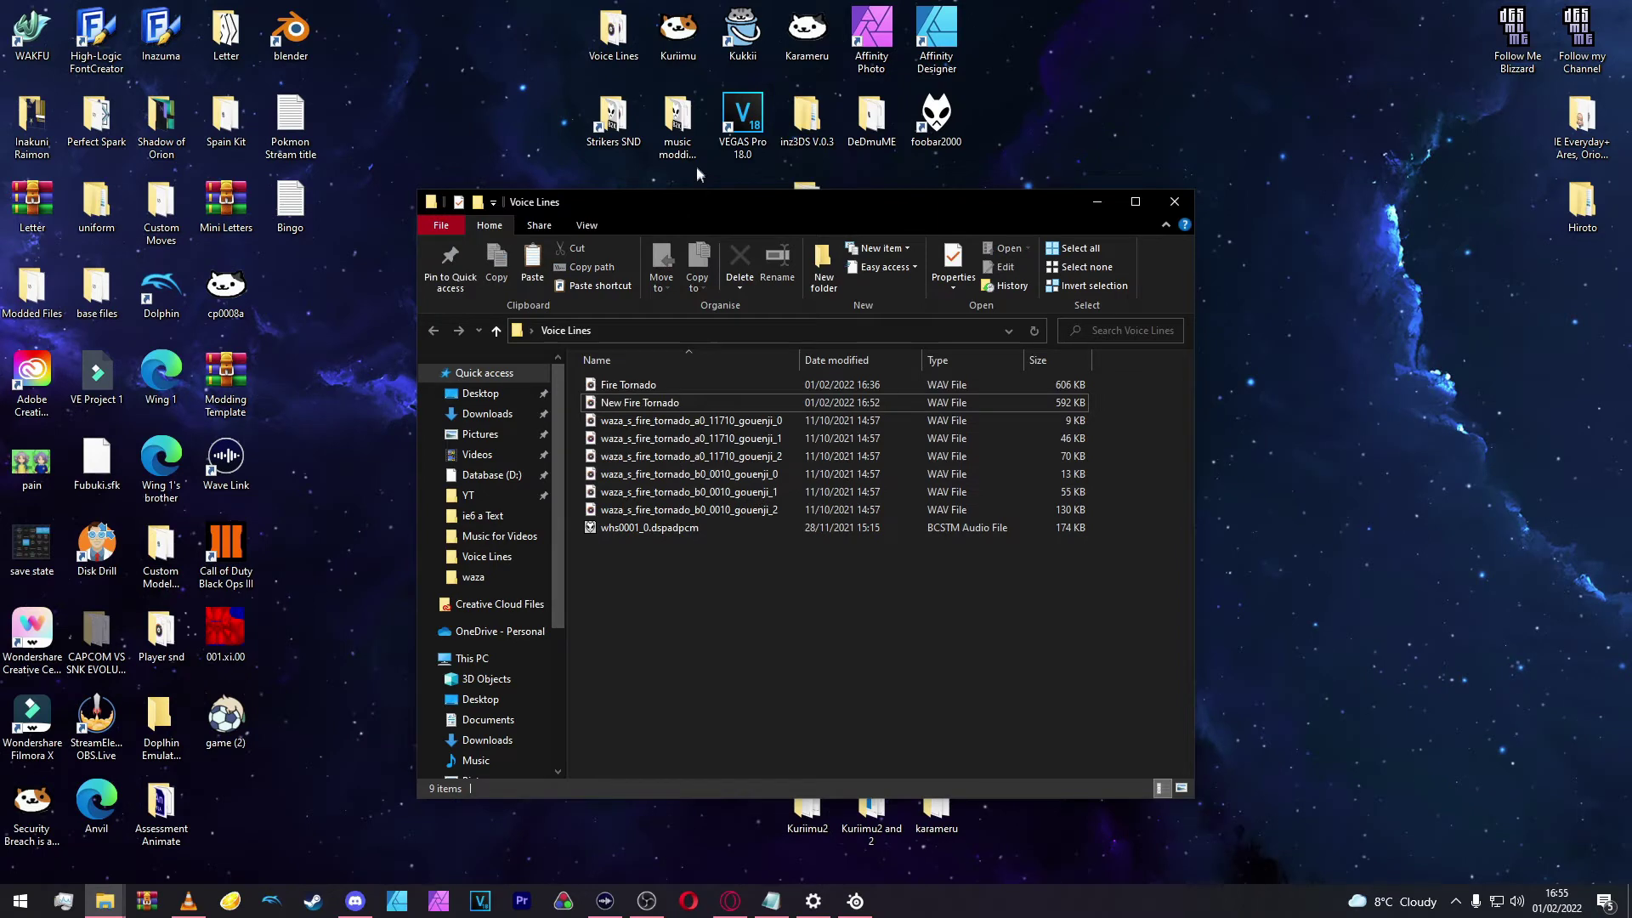
{"action": "left_click", "coordinate": [667, 405]}
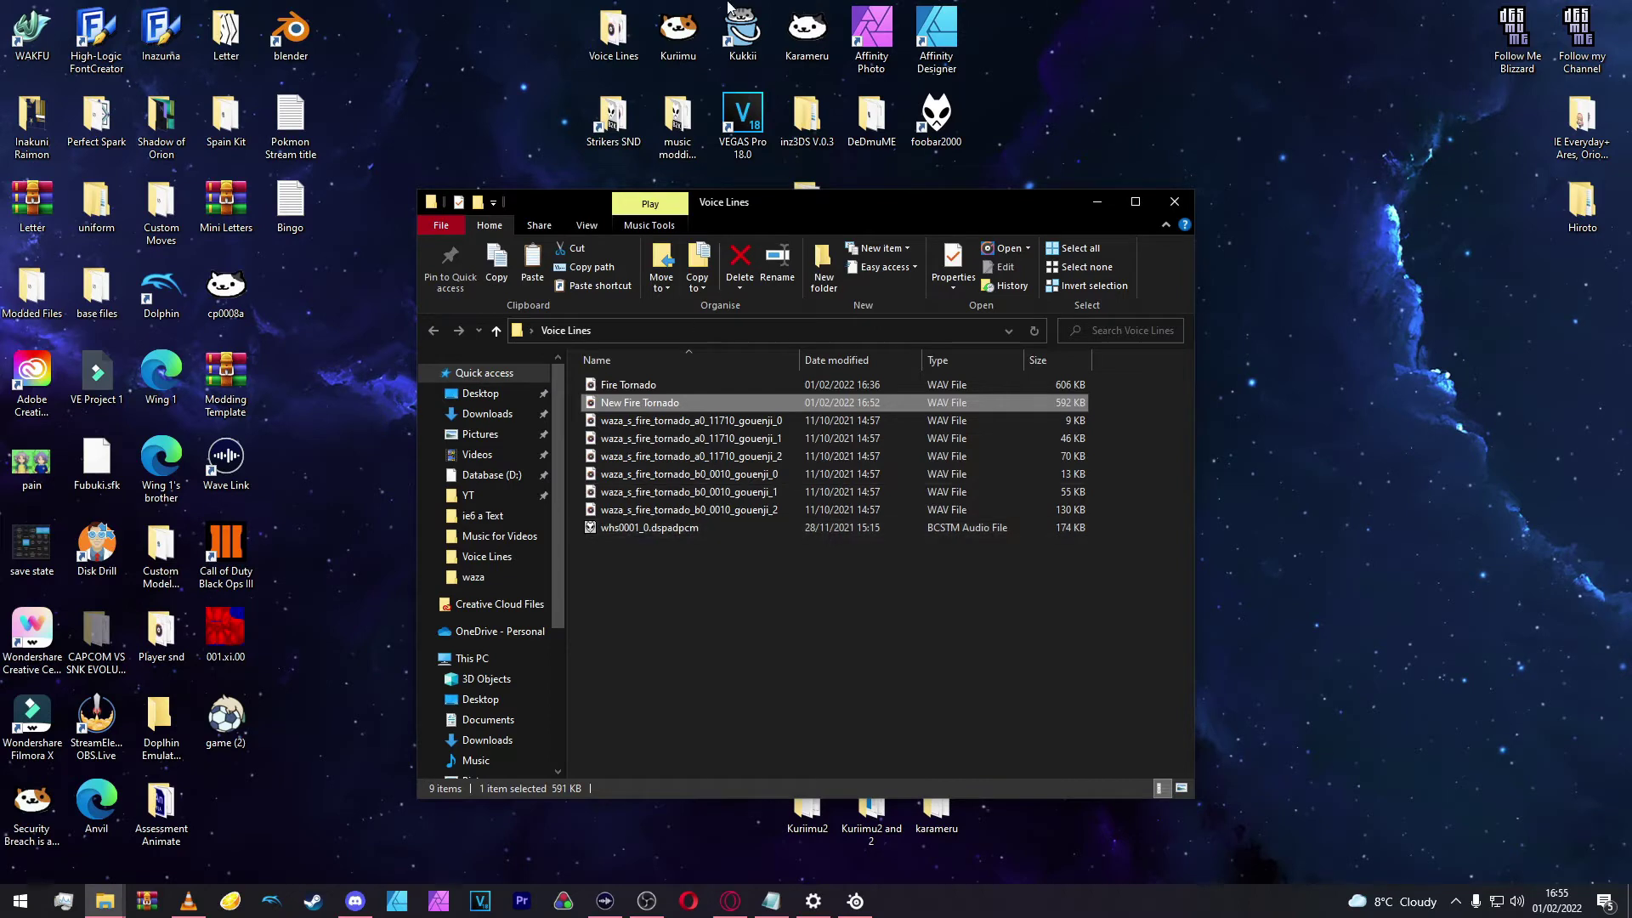
Step: Launch LoopingAudioConverter from music modding tools > Looping Audio Converter
{"action": "double_click", "coordinate": [678, 109]}
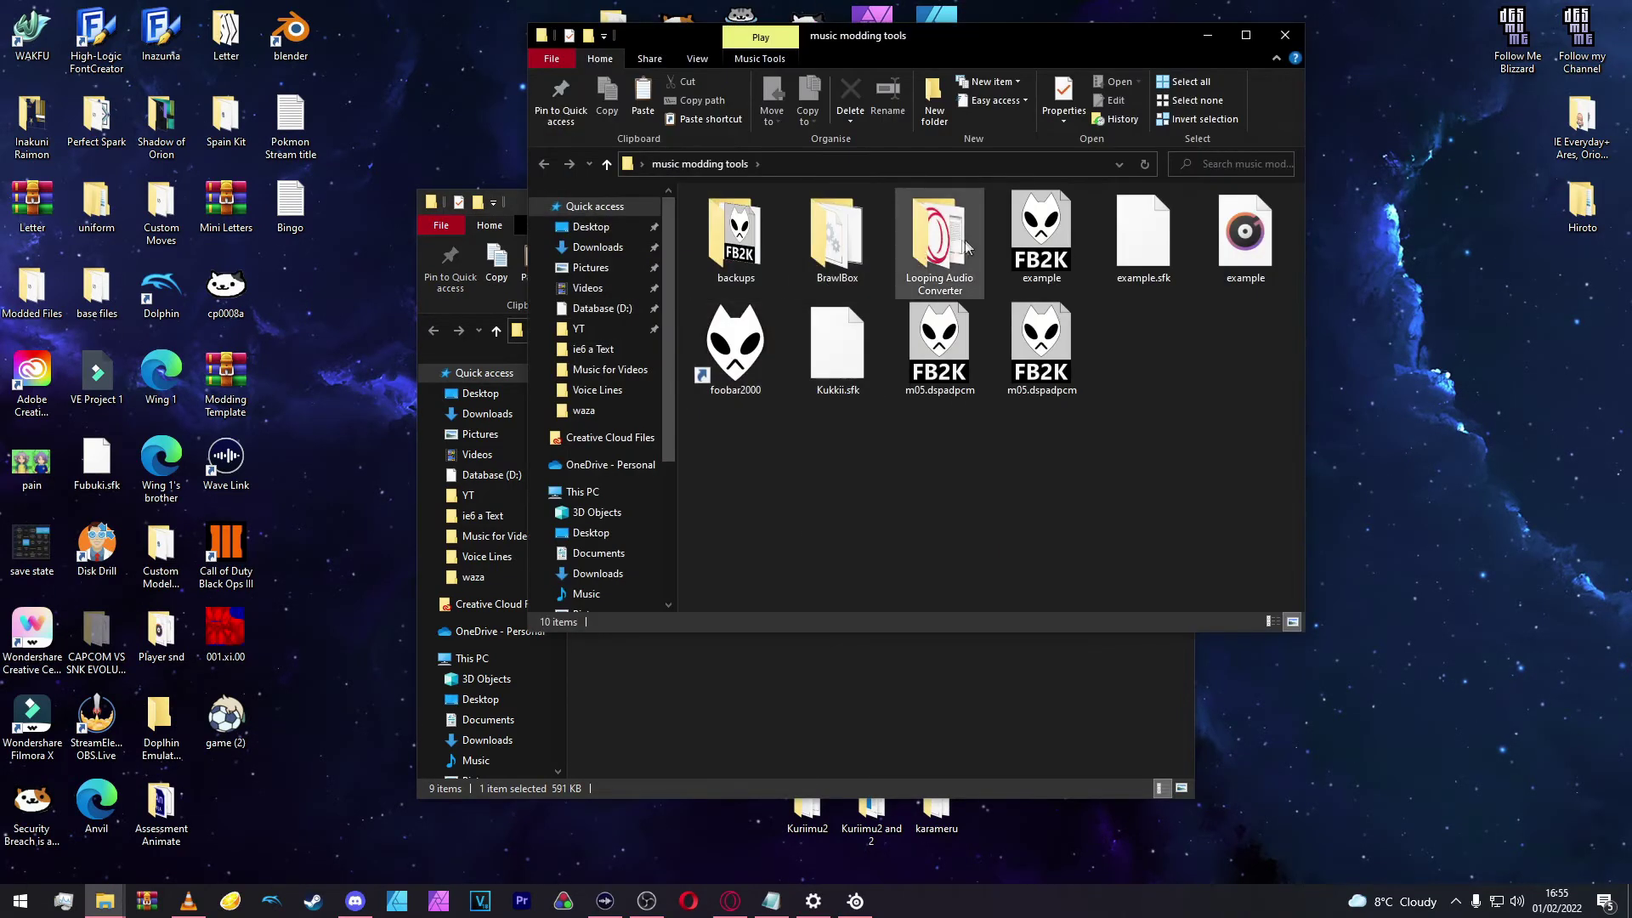
{"action": "double_click", "coordinate": [946, 245]}
{"action": "double_click", "coordinate": [757, 294]}
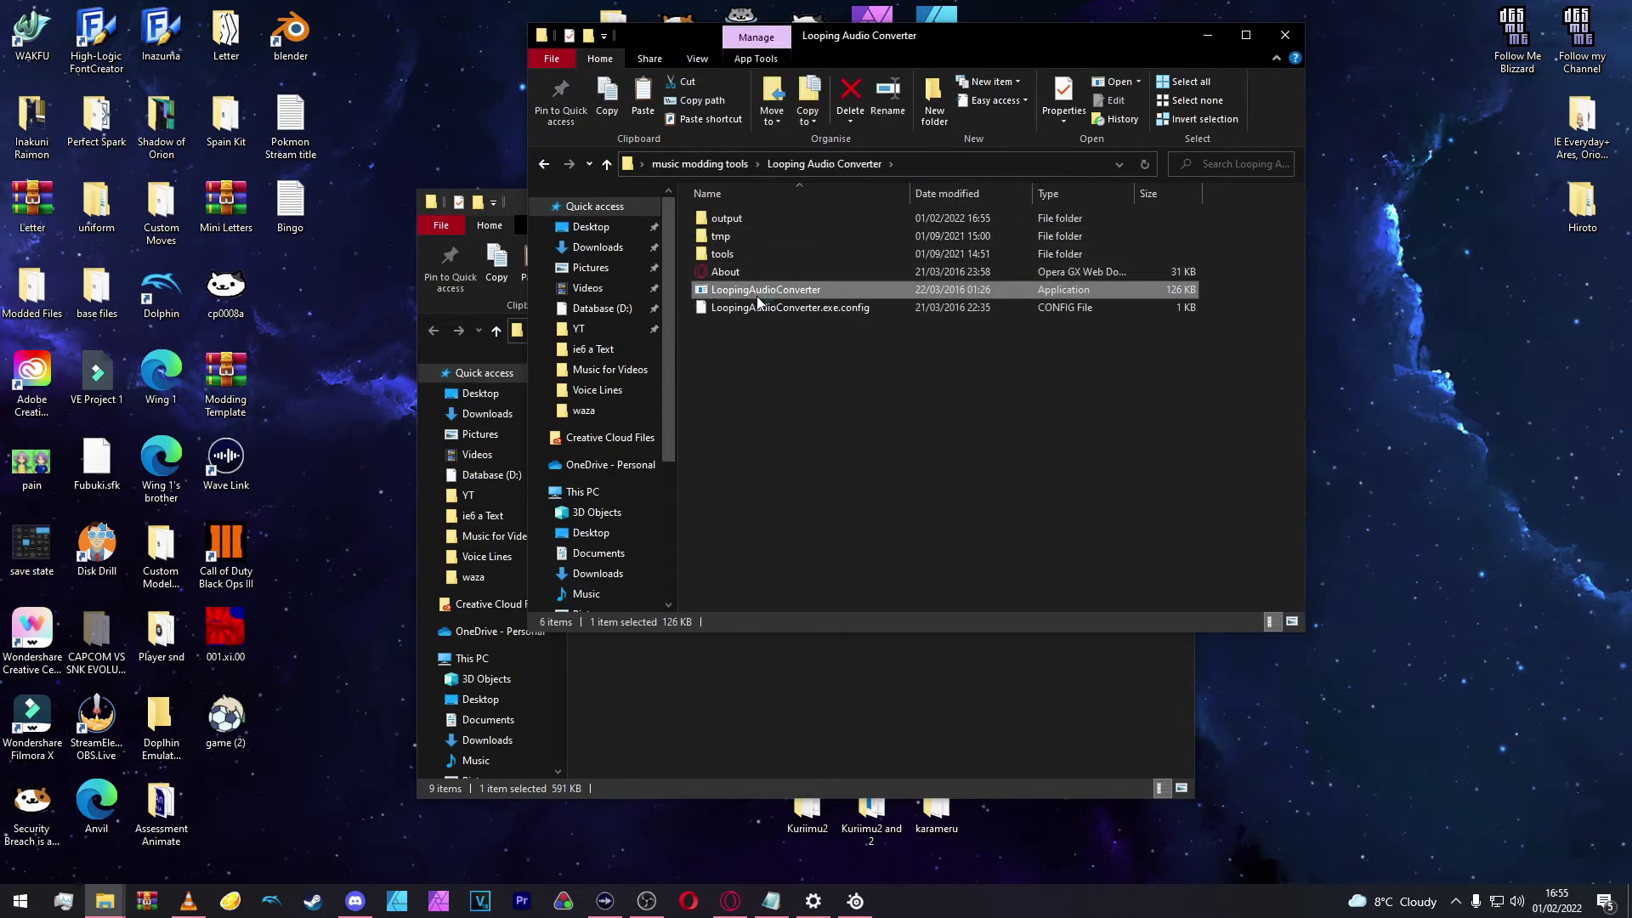
Step: Add New Fire Tornado.wav as the converter's input file
{"action": "left_click", "coordinate": [1208, 34]}
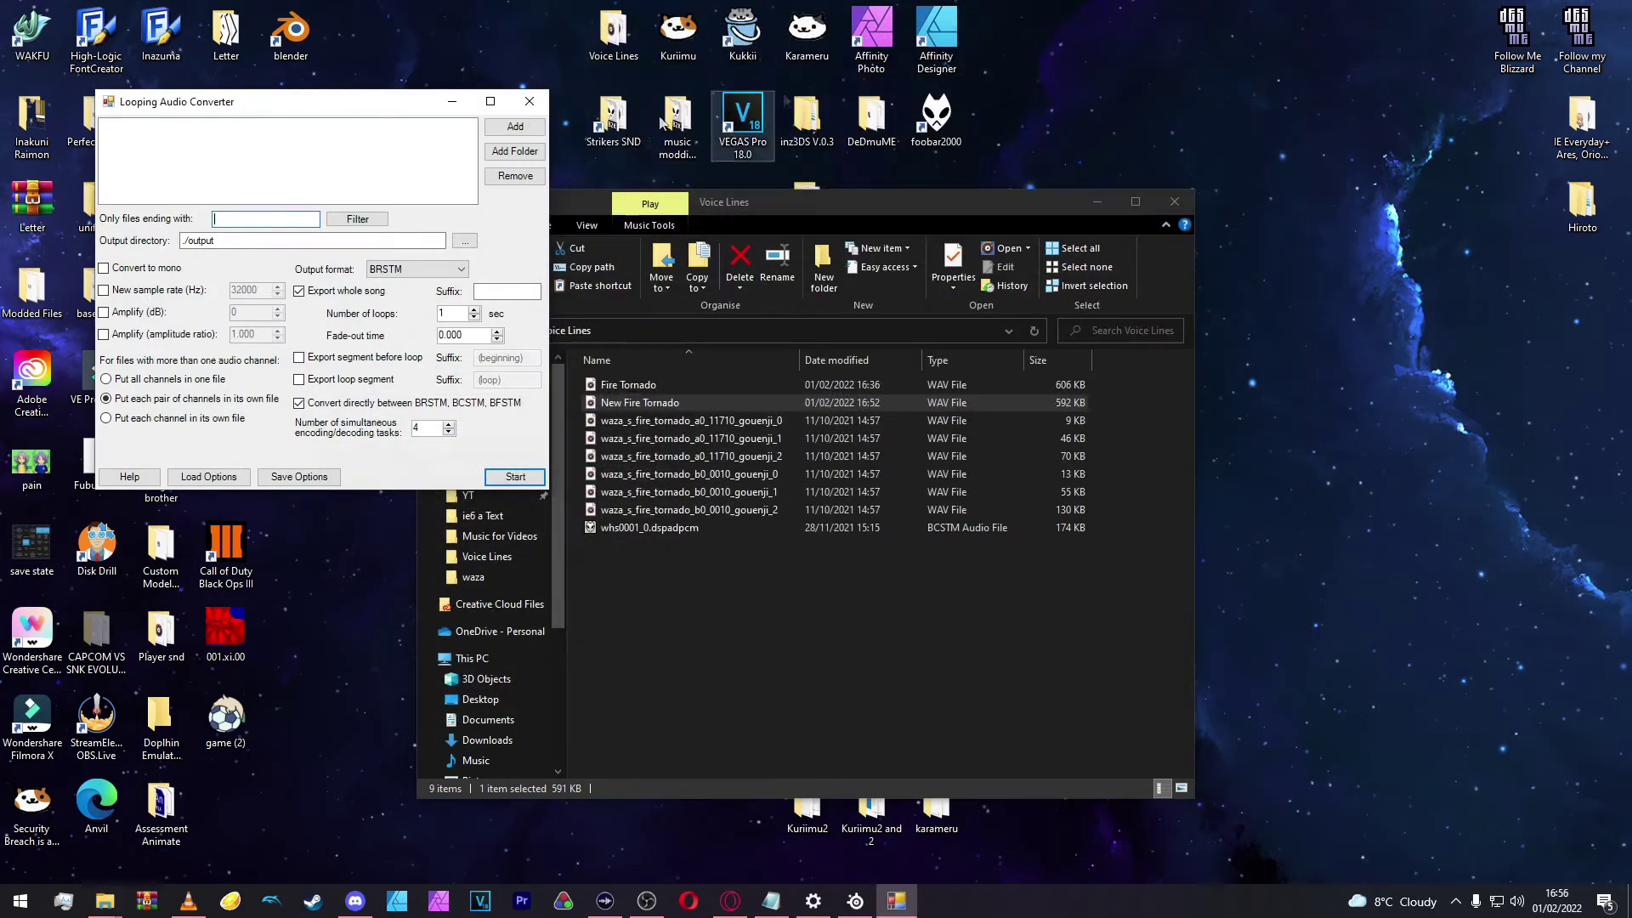
{"action": "left_click", "coordinate": [516, 127]}
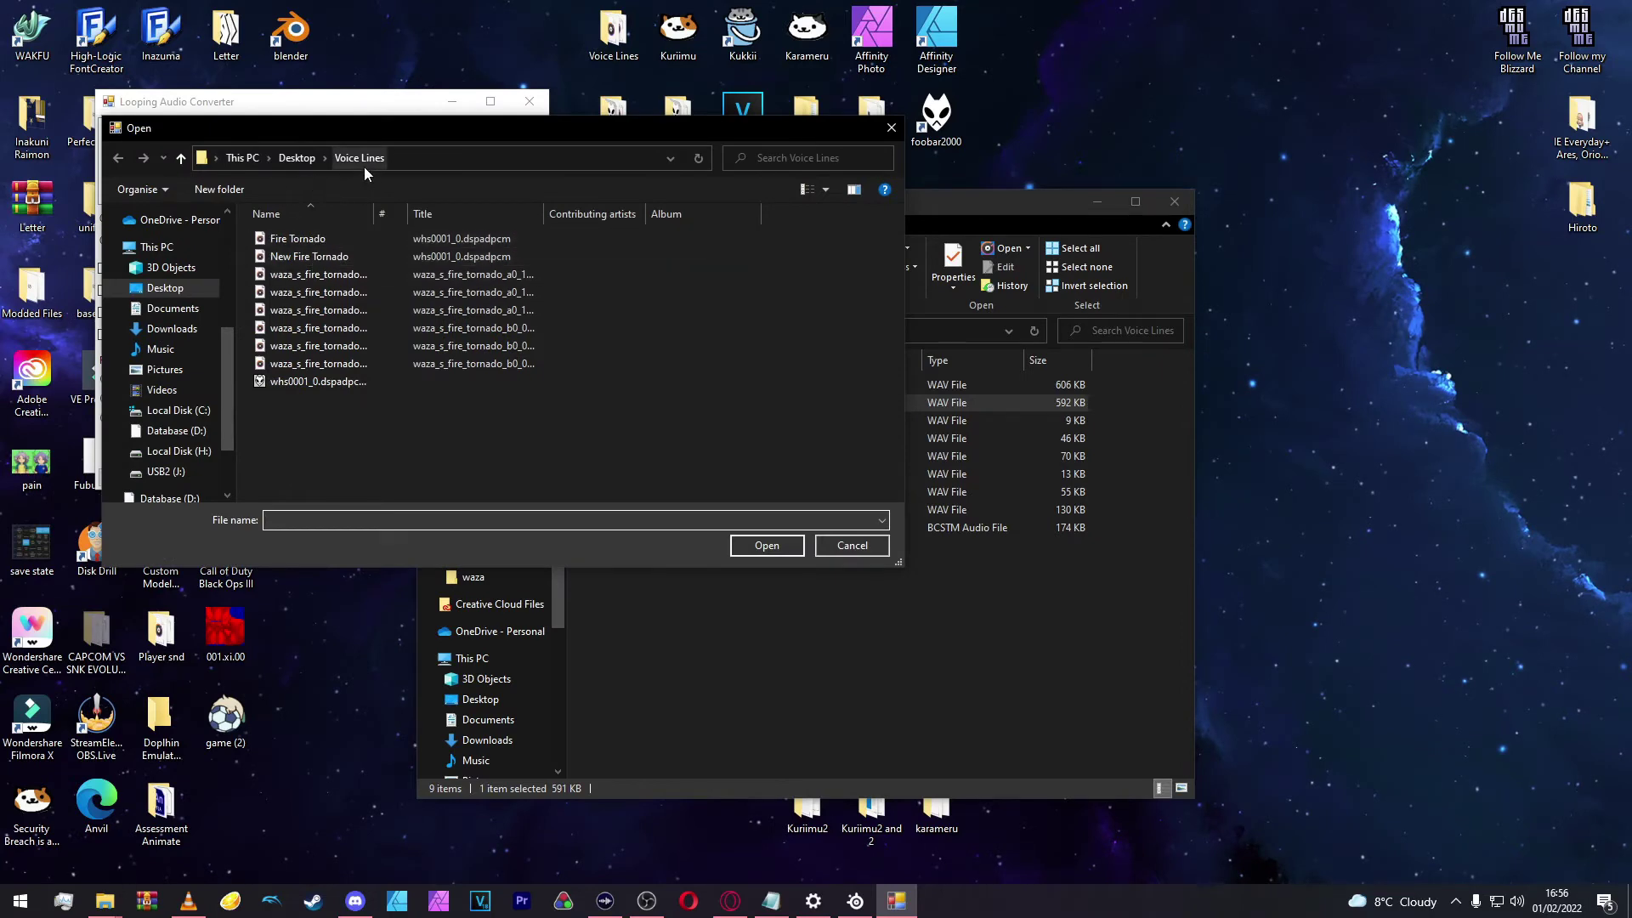
{"action": "left_click", "coordinate": [330, 251]}
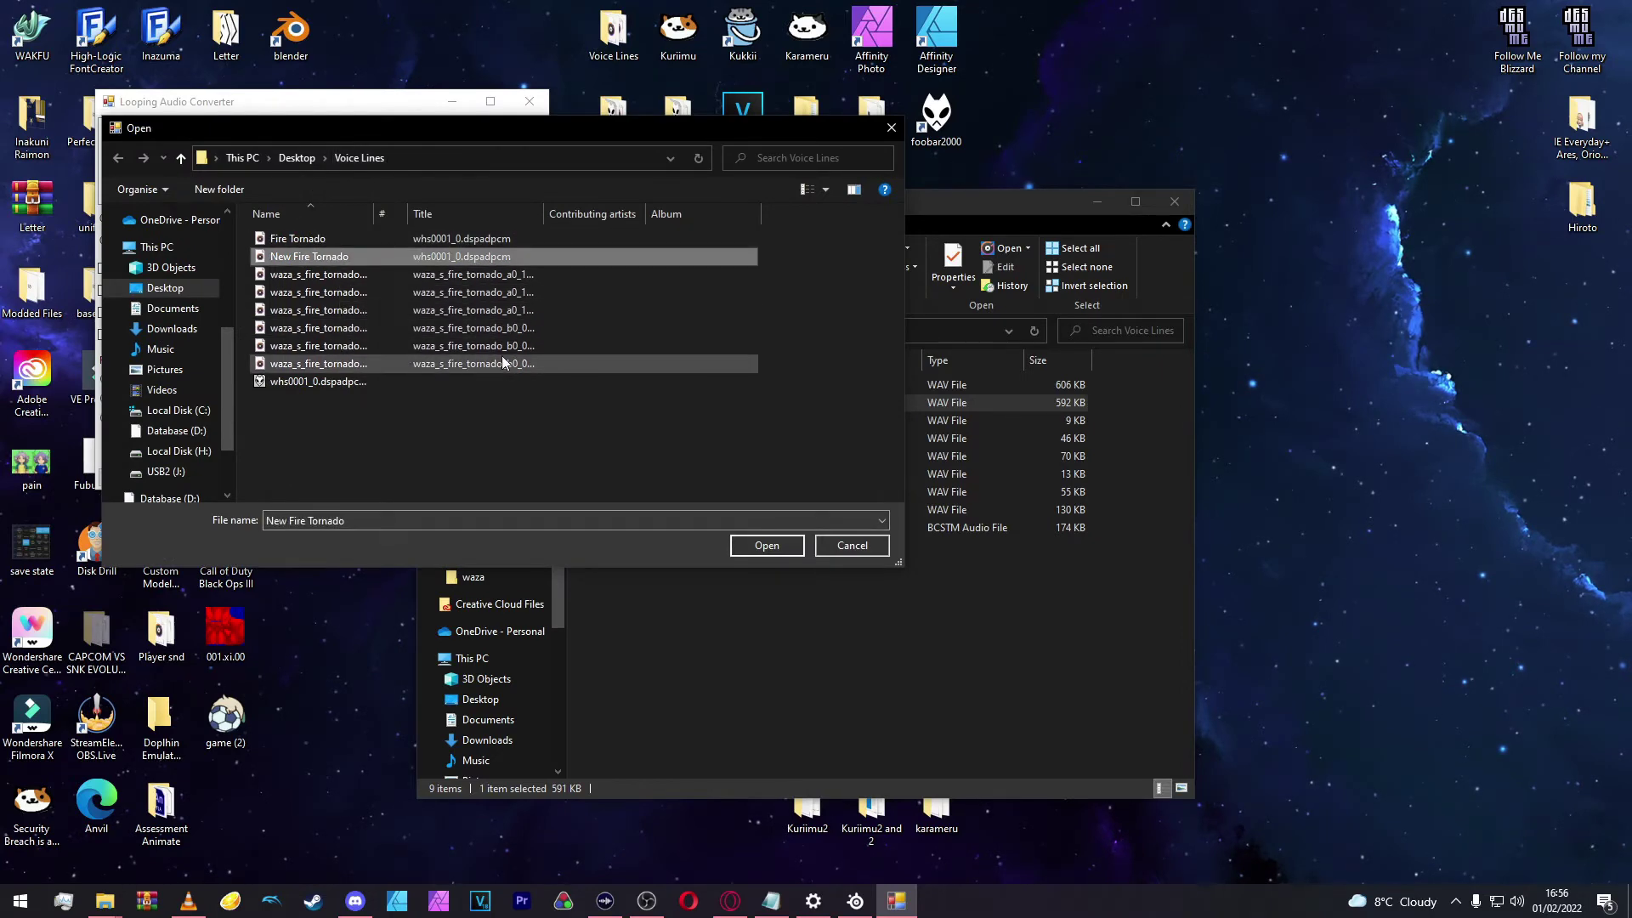
{"action": "key", "text": "Return"}
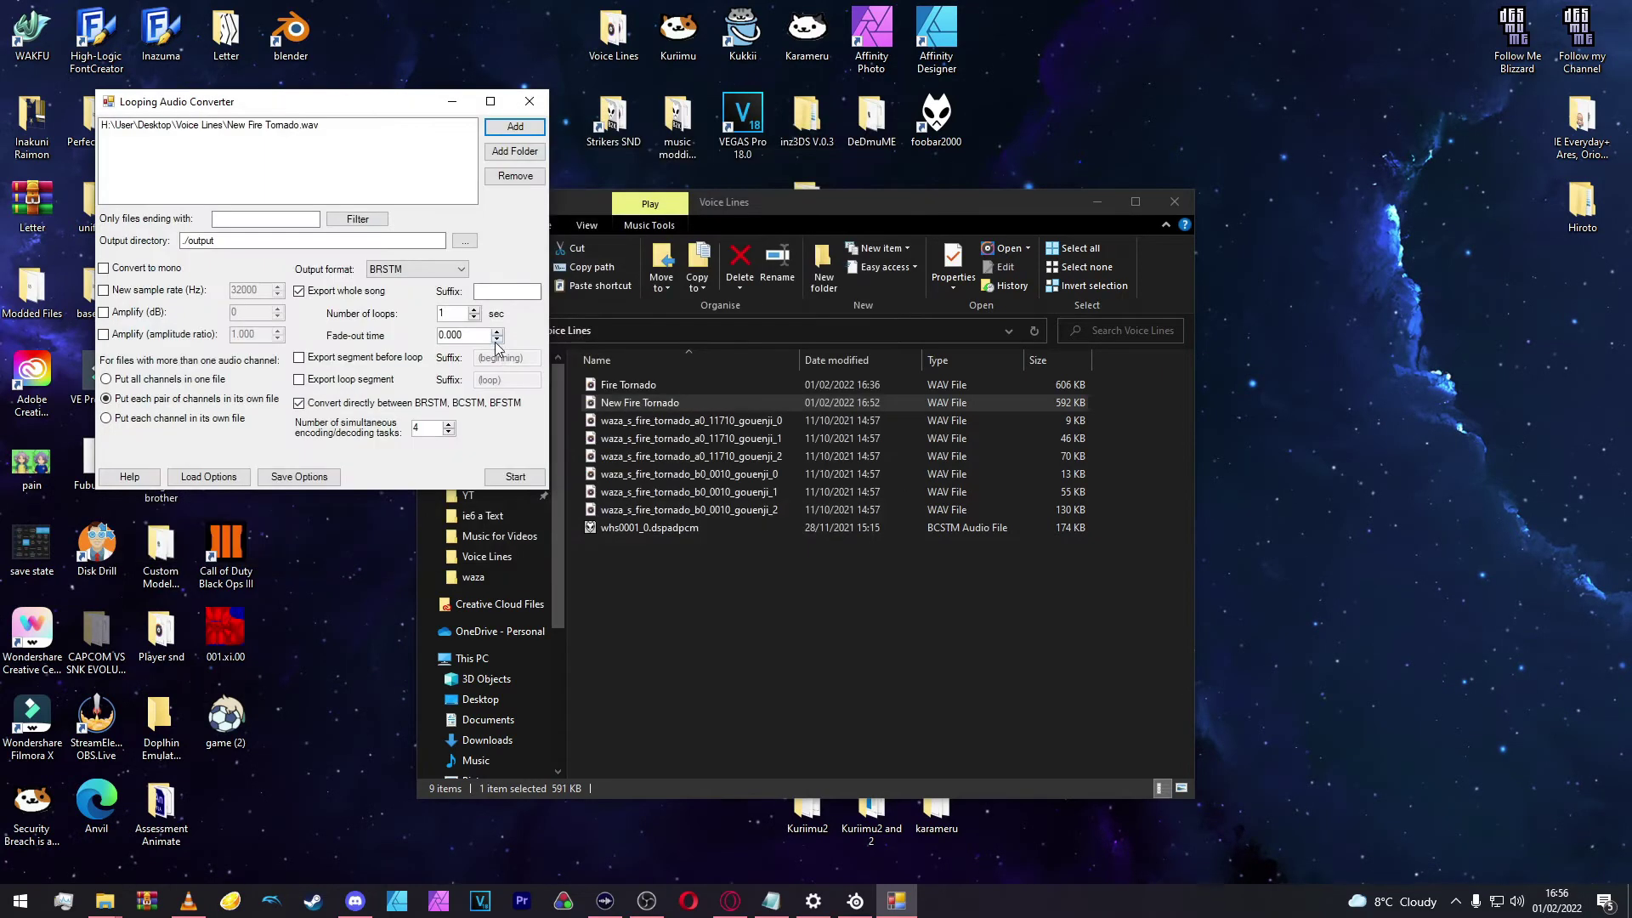
Step: Set the converter's output directory to the desktop Voice Lines folder
{"action": "left_click", "coordinate": [463, 241]}
{"action": "scroll", "coordinate": [742, 508], "scroll_direction": "down", "scroll_amount": 5}
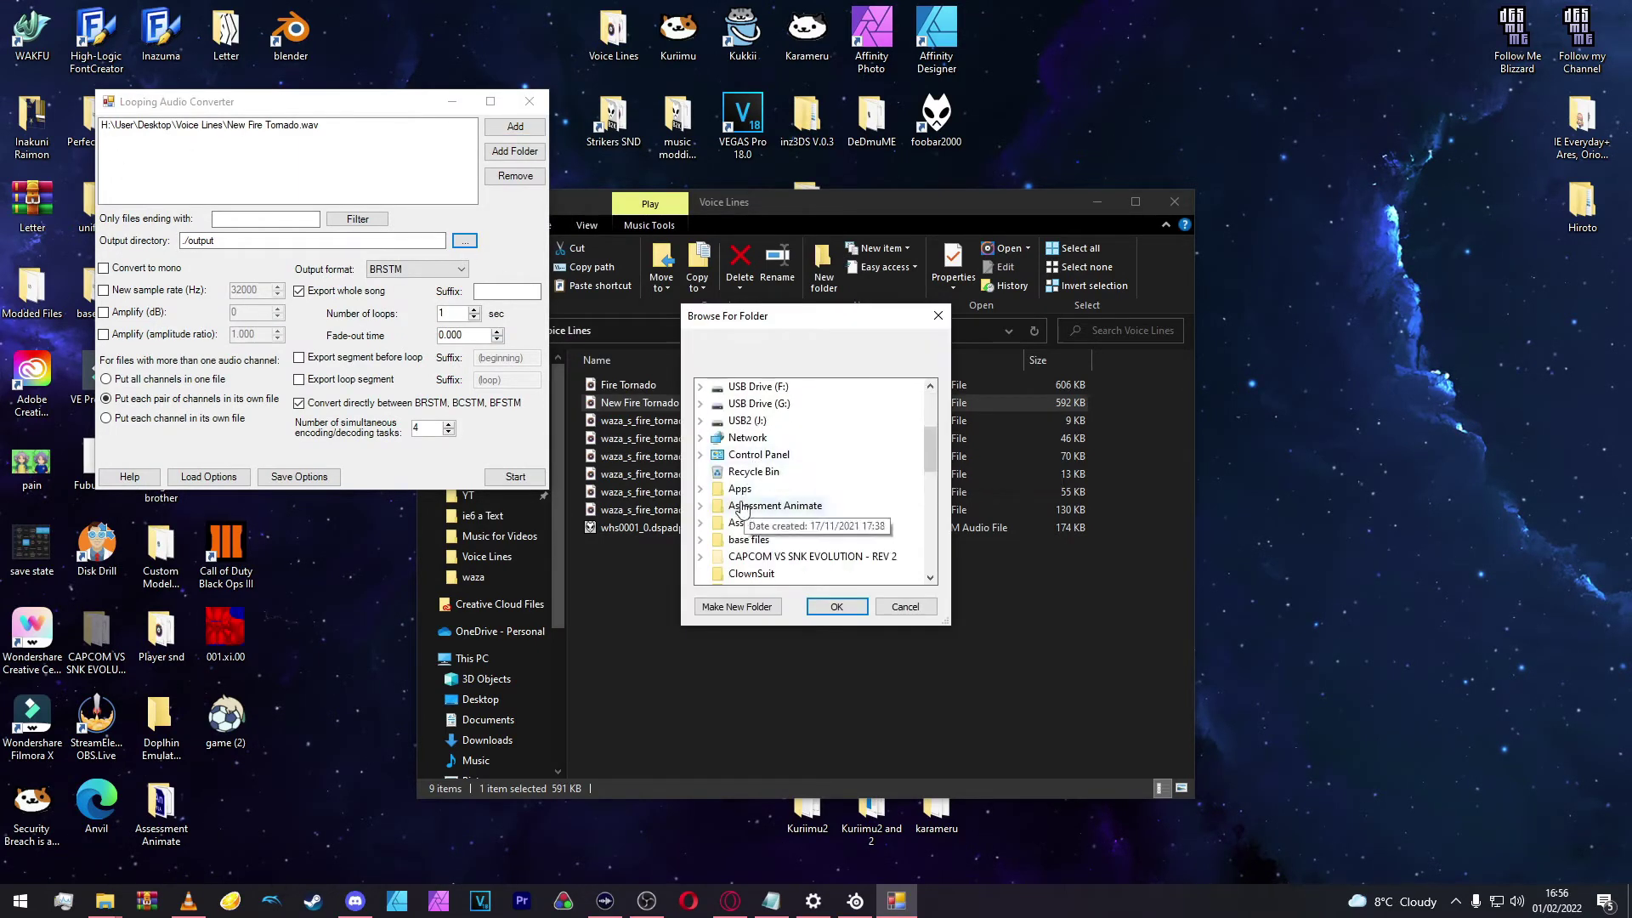
{"action": "scroll", "coordinate": [742, 508], "scroll_direction": "down", "scroll_amount": 10}
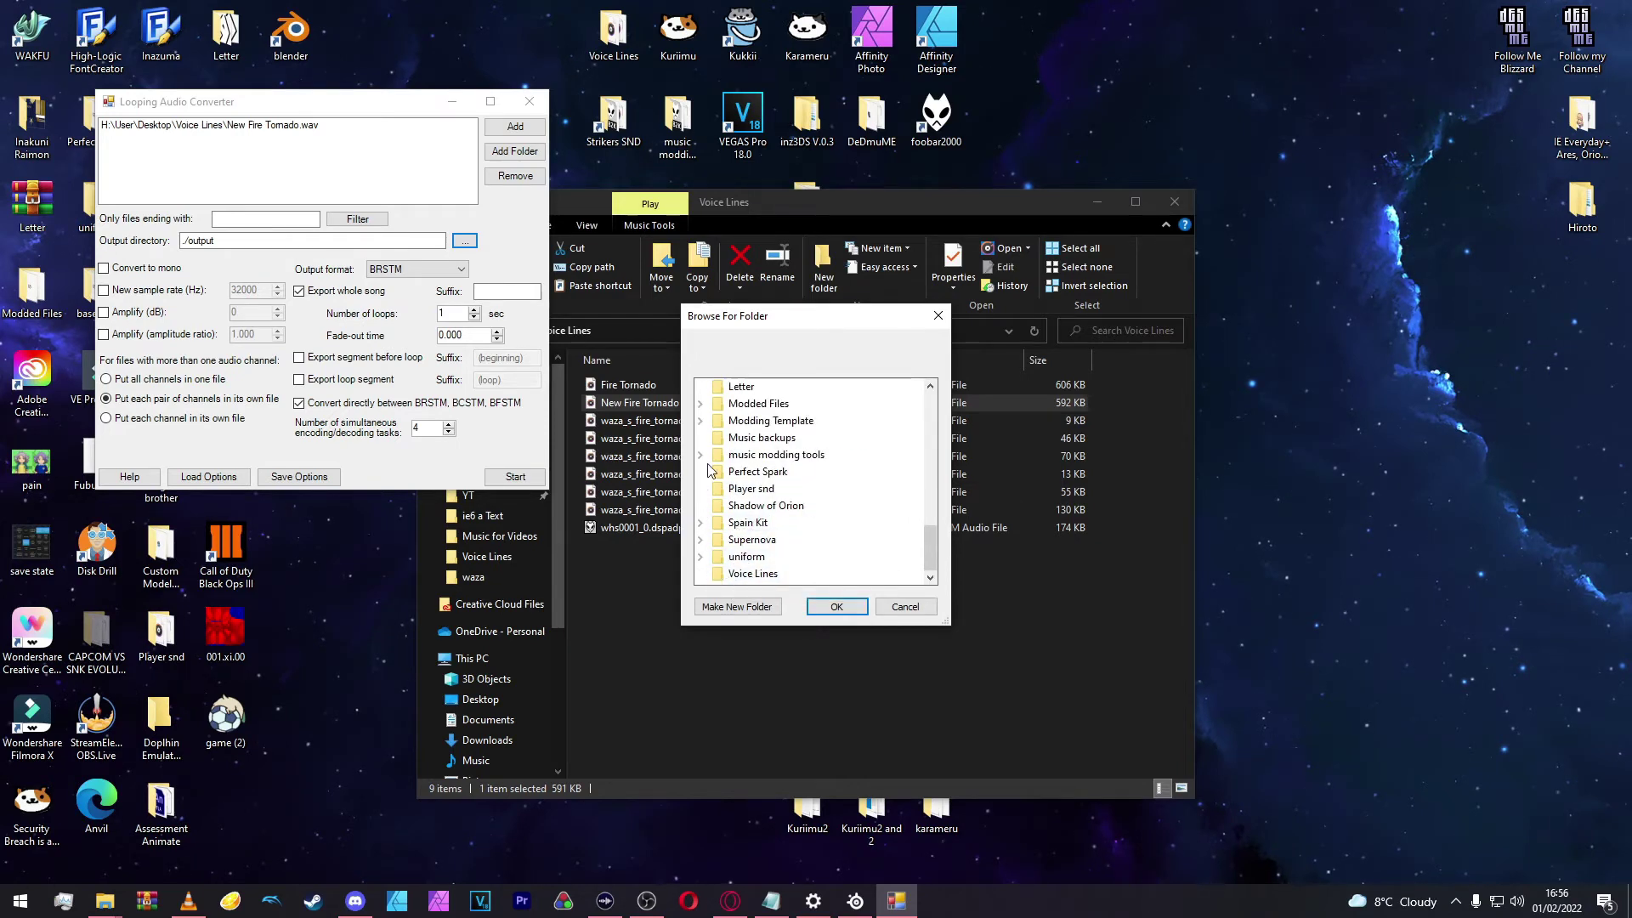
{"action": "scroll", "coordinate": [705, 455], "scroll_direction": "up", "scroll_amount": 1}
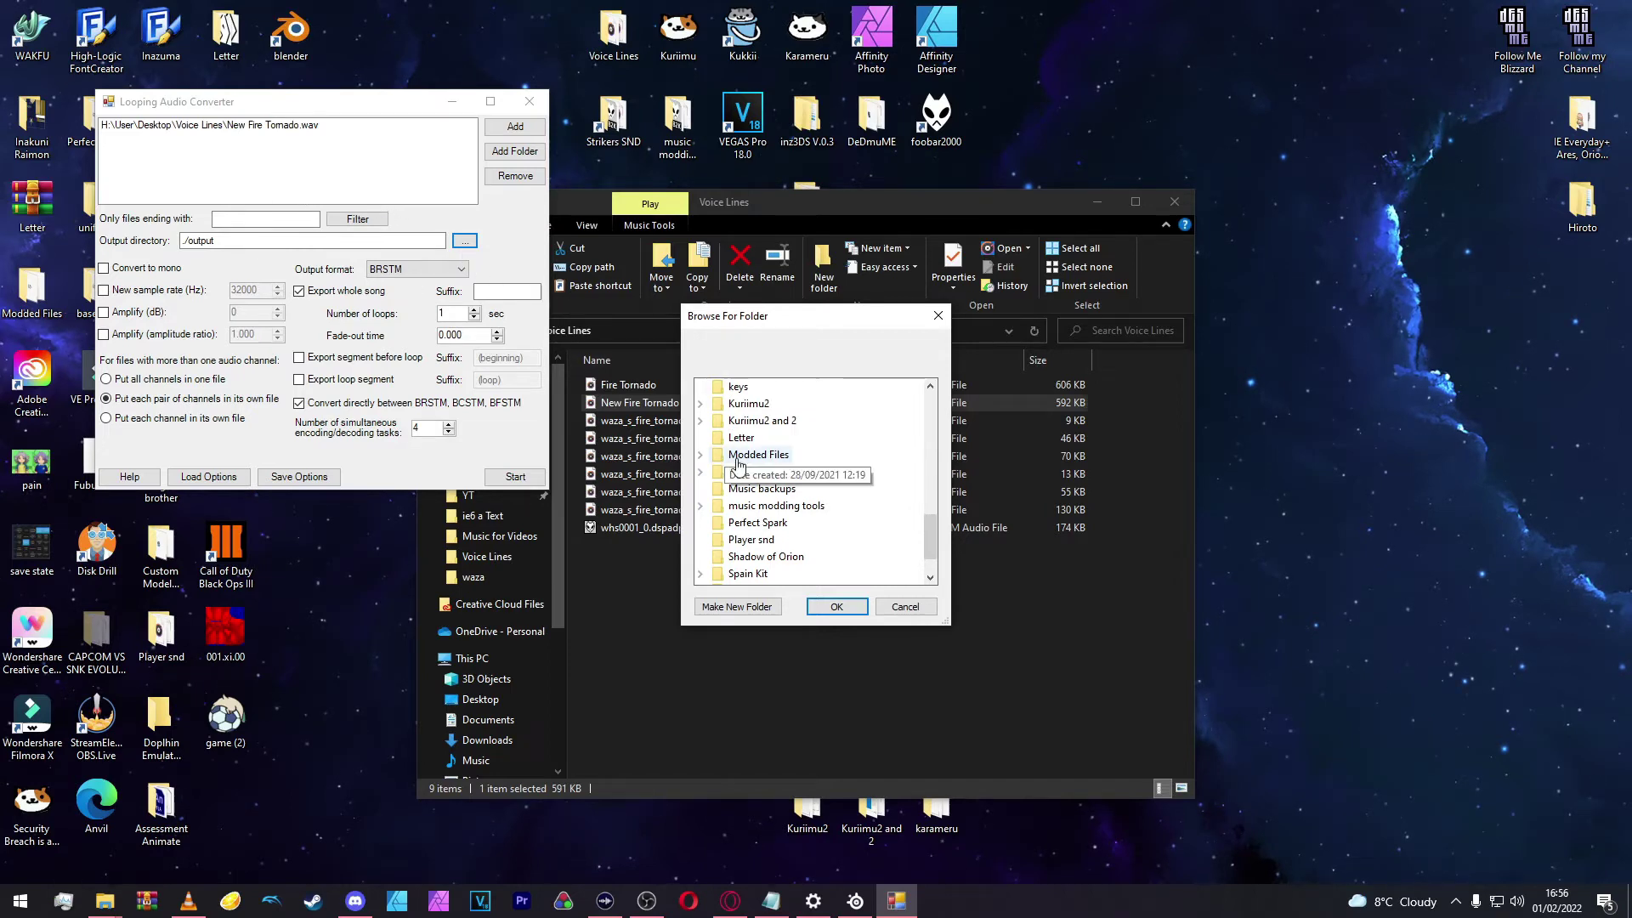
{"action": "scroll", "coordinate": [759, 507], "scroll_direction": "up", "scroll_amount": 5}
{"action": "scroll", "coordinate": [748, 480], "scroll_direction": "down", "scroll_amount": 6}
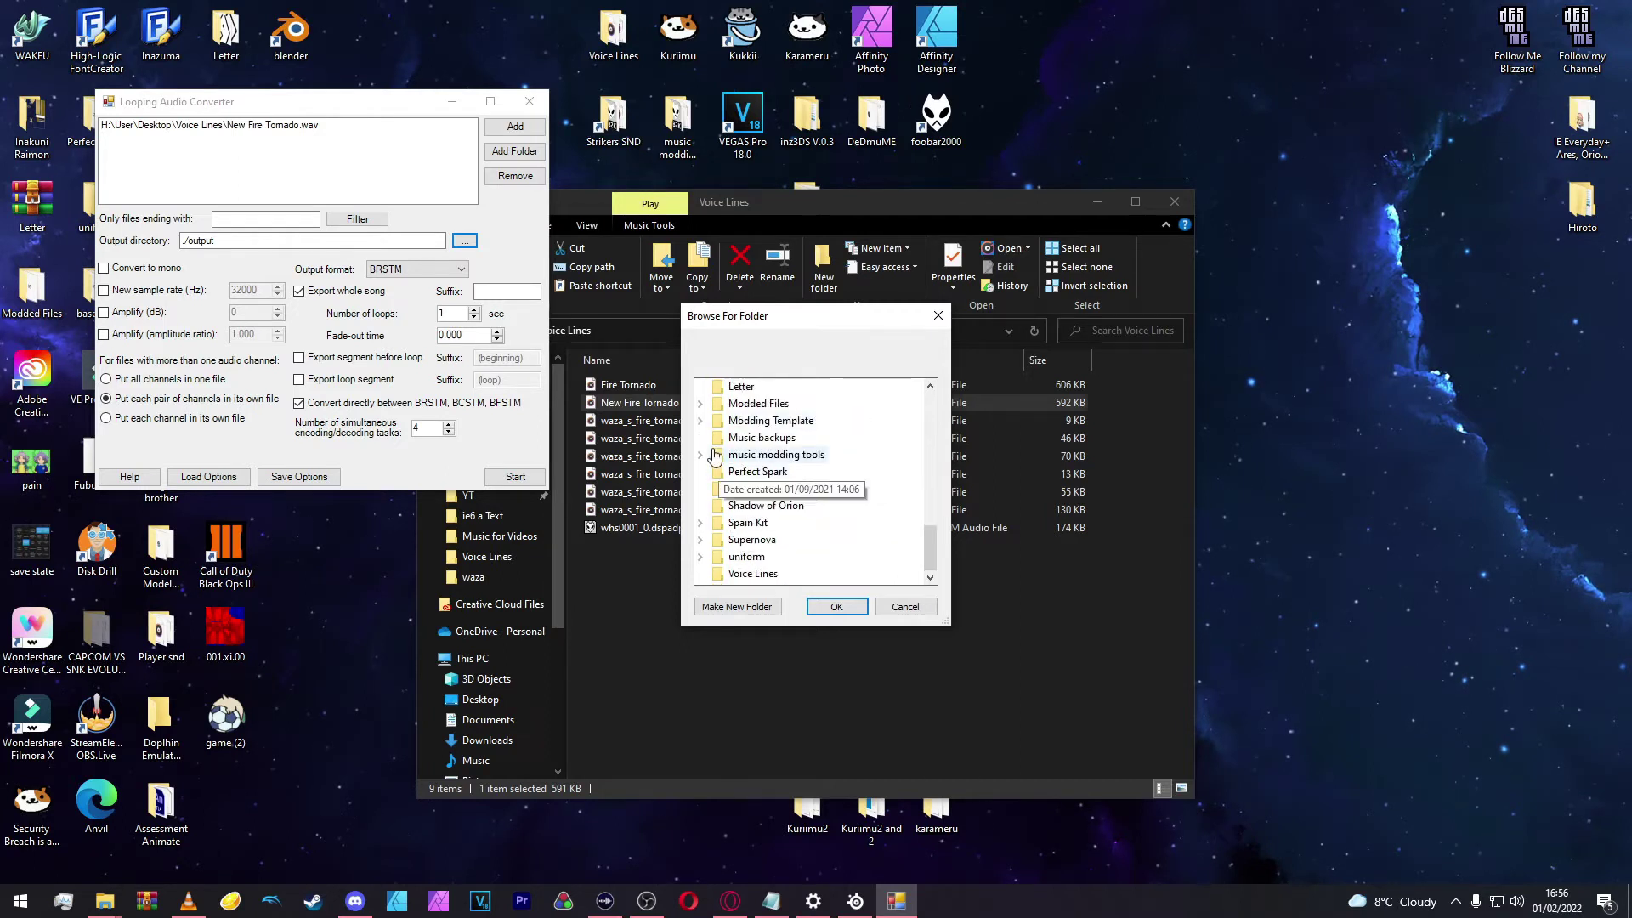
{"action": "left_click", "coordinate": [748, 574]}
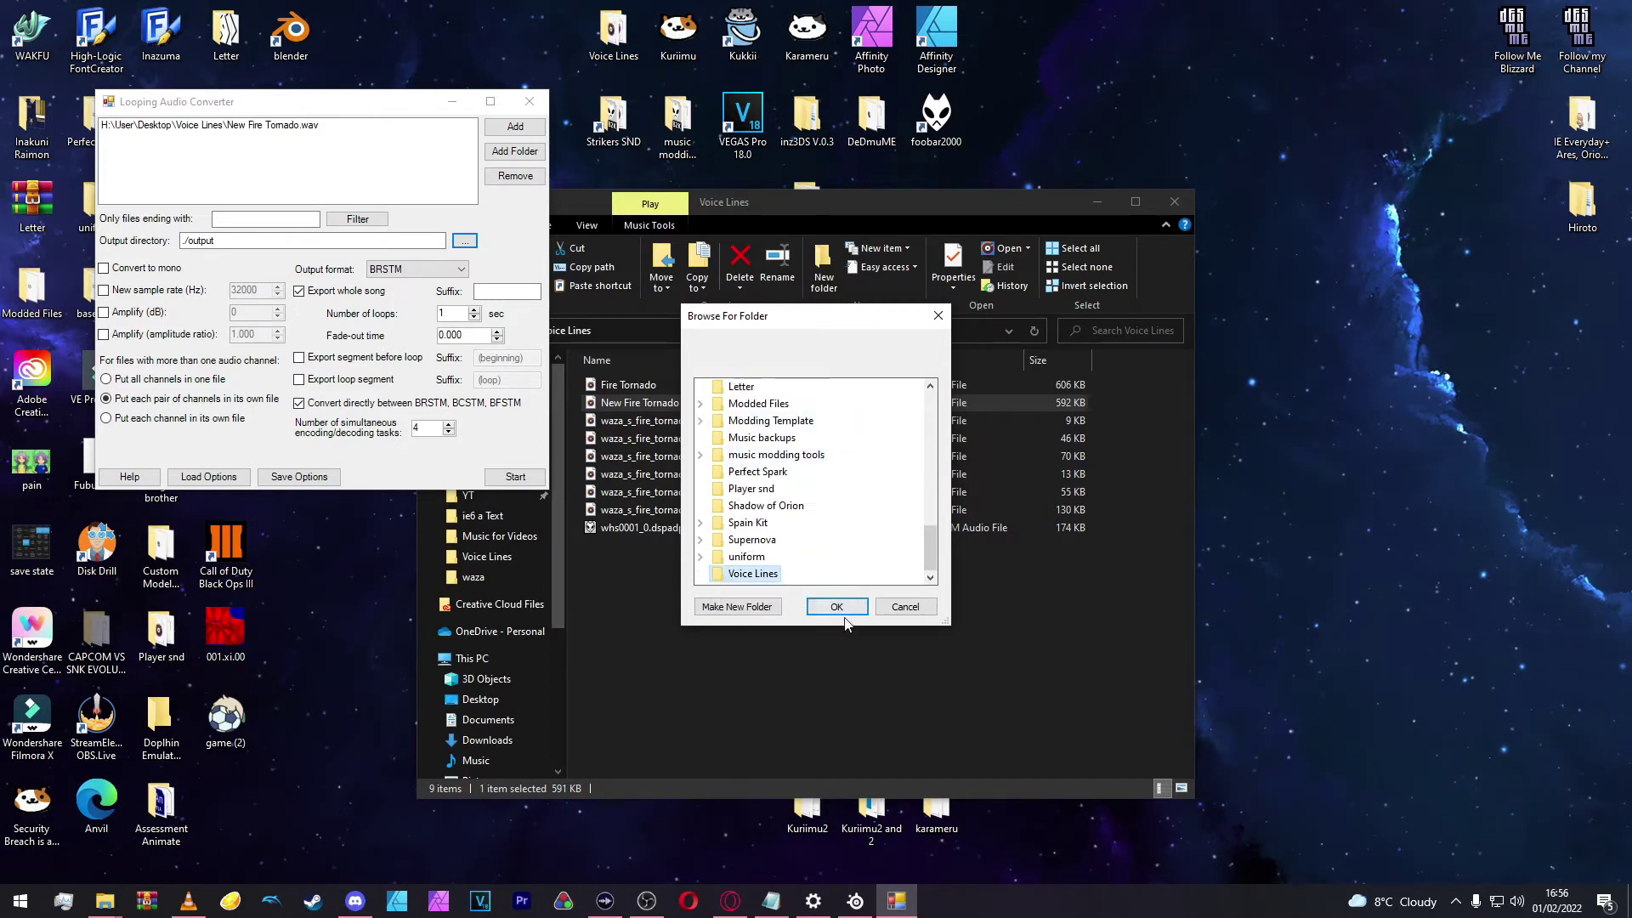
{"action": "left_click", "coordinate": [836, 607]}
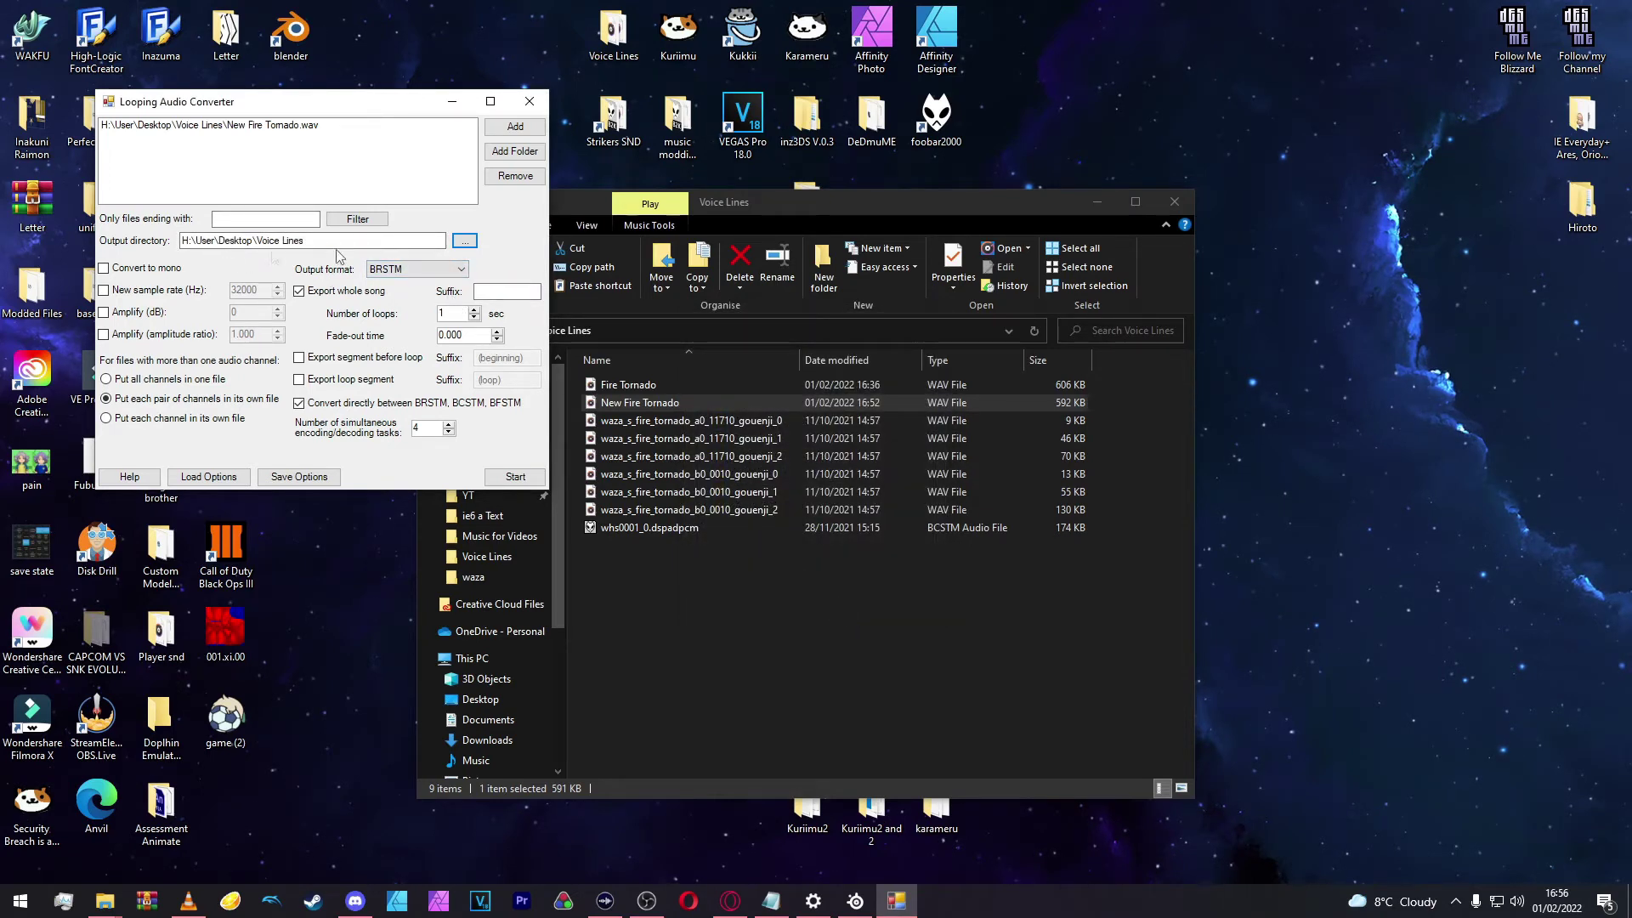
Step: Convert New Fire Tornado to BCSTM, acknowledge the export, and close the converter
{"action": "left_click", "coordinate": [374, 272]}
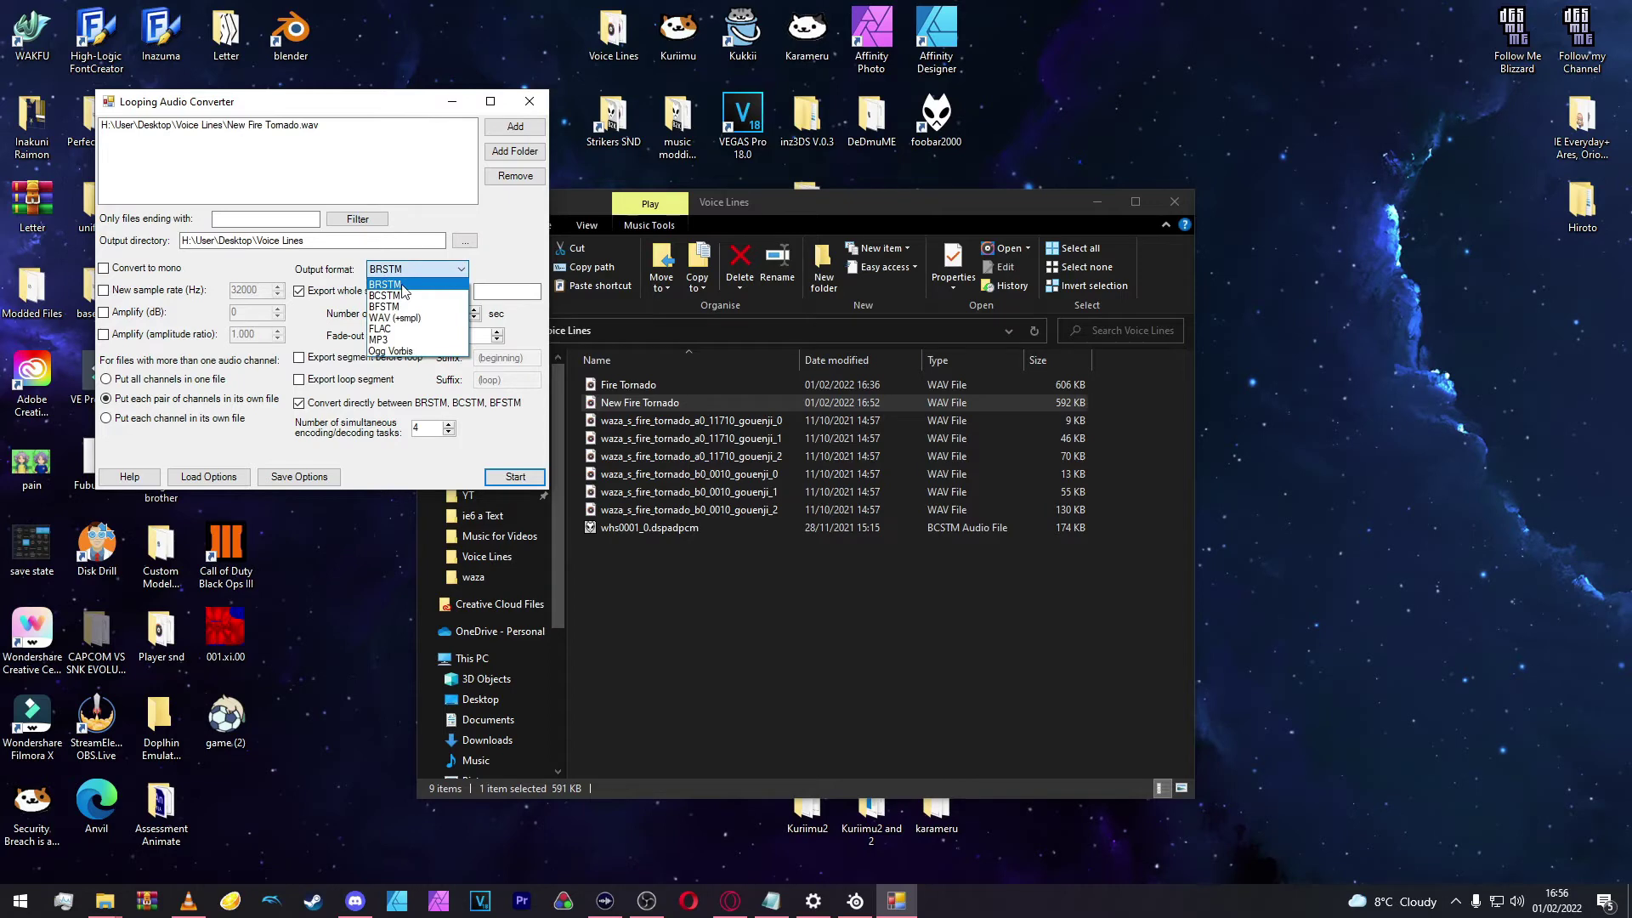
{"action": "left_click", "coordinate": [402, 297]}
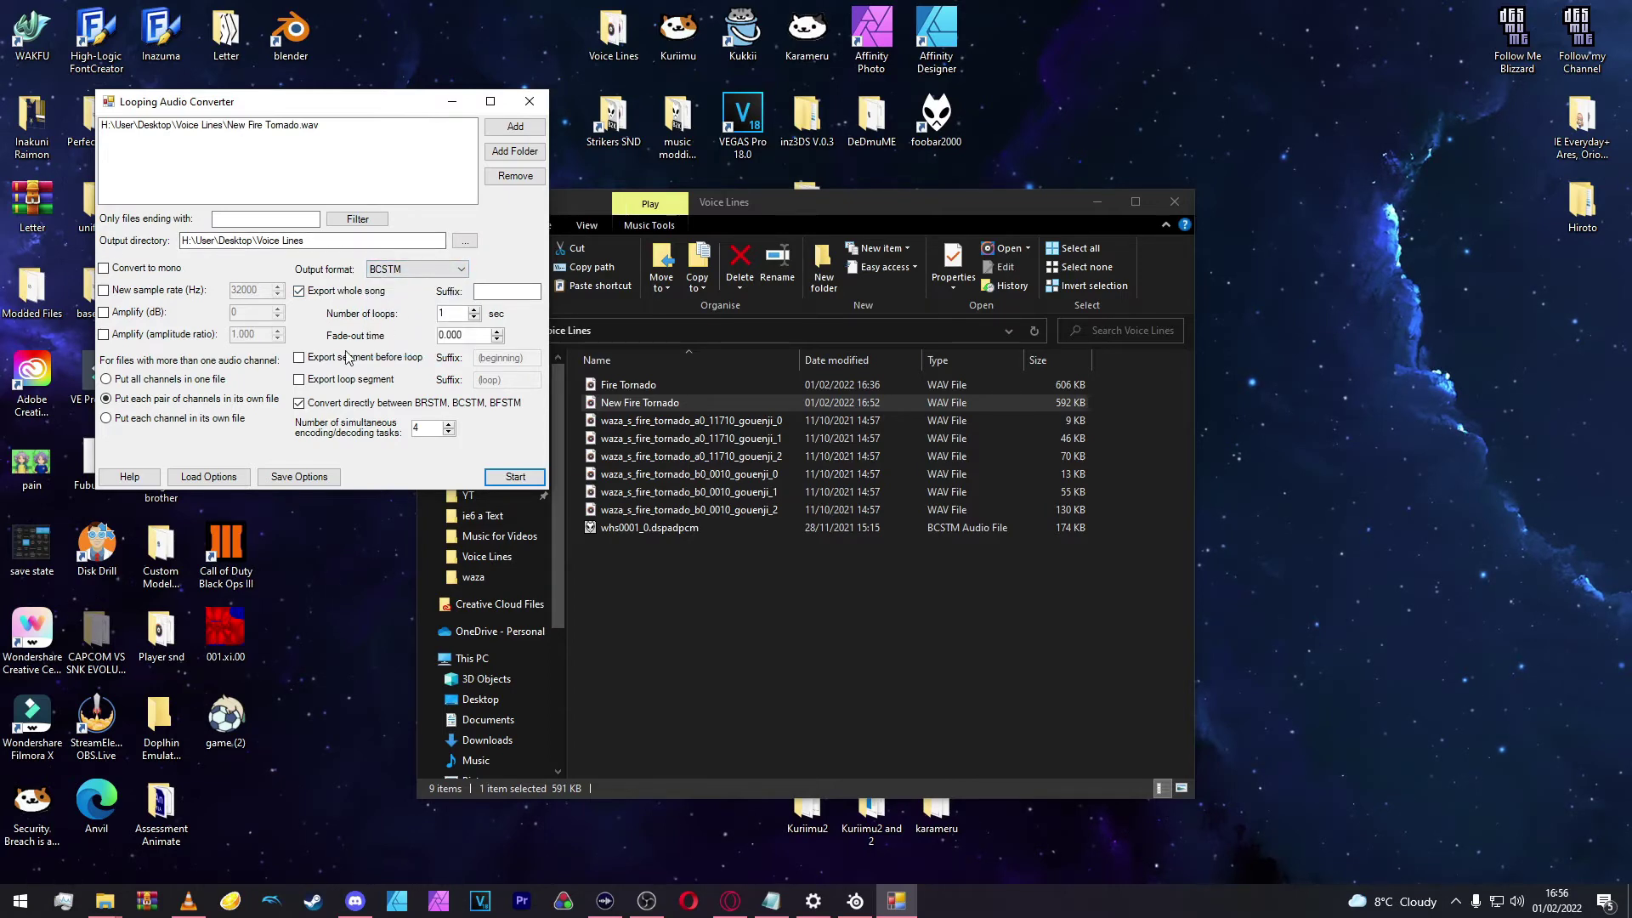
{"action": "left_click", "coordinate": [504, 474]}
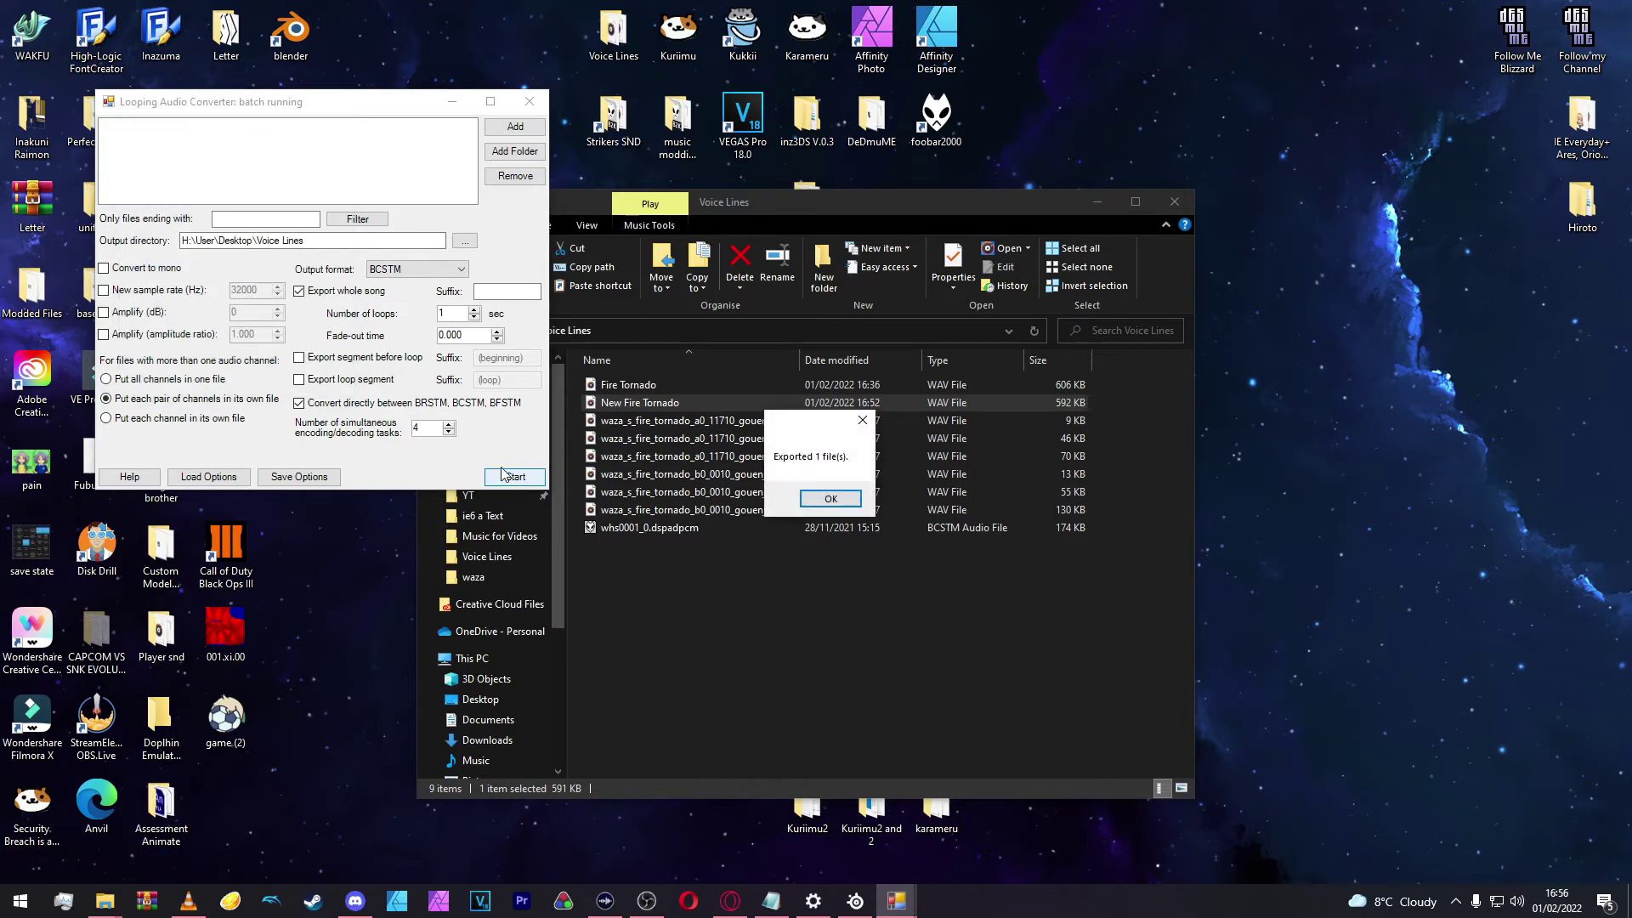
{"action": "left_click", "coordinate": [831, 501]}
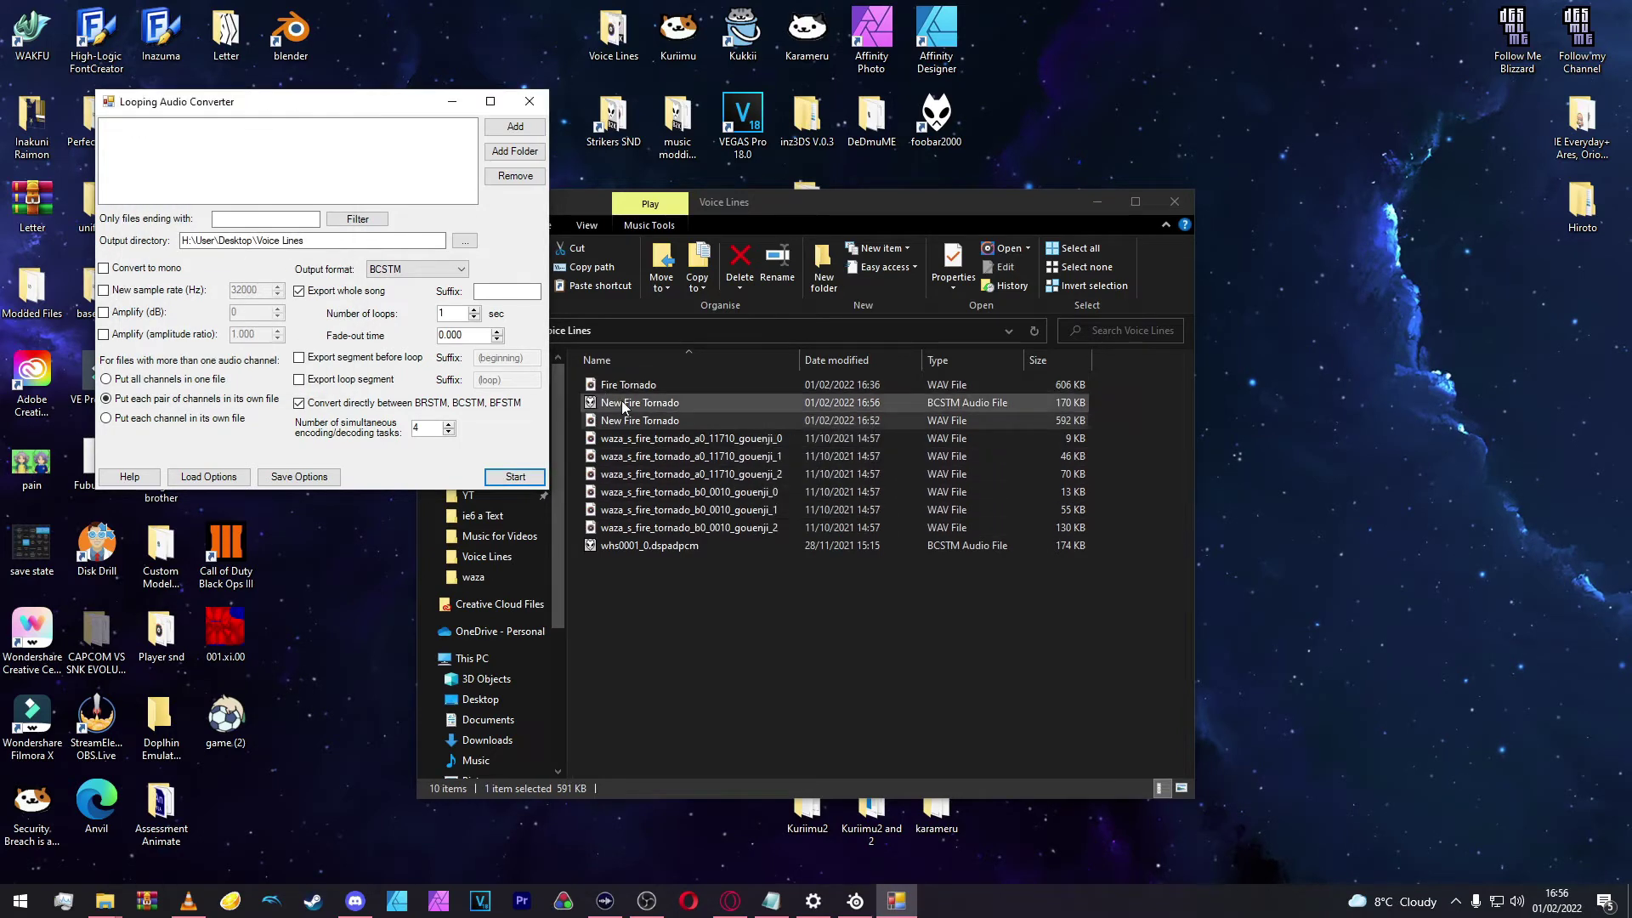
{"action": "left_click", "coordinate": [623, 405]}
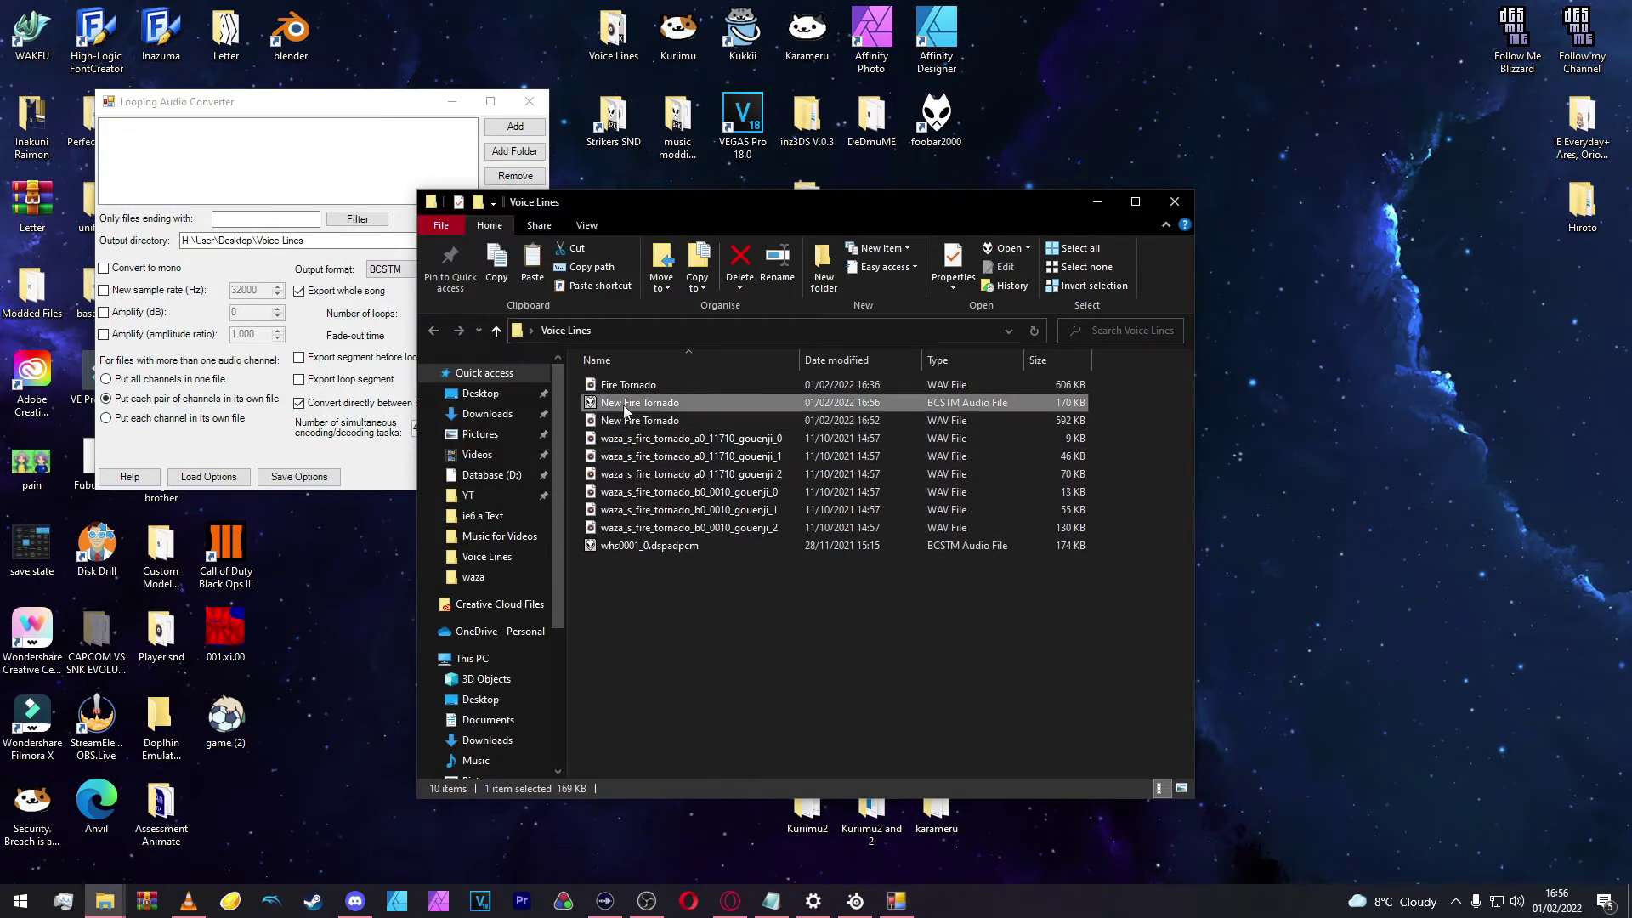
{"action": "left_click", "coordinate": [527, 99]}
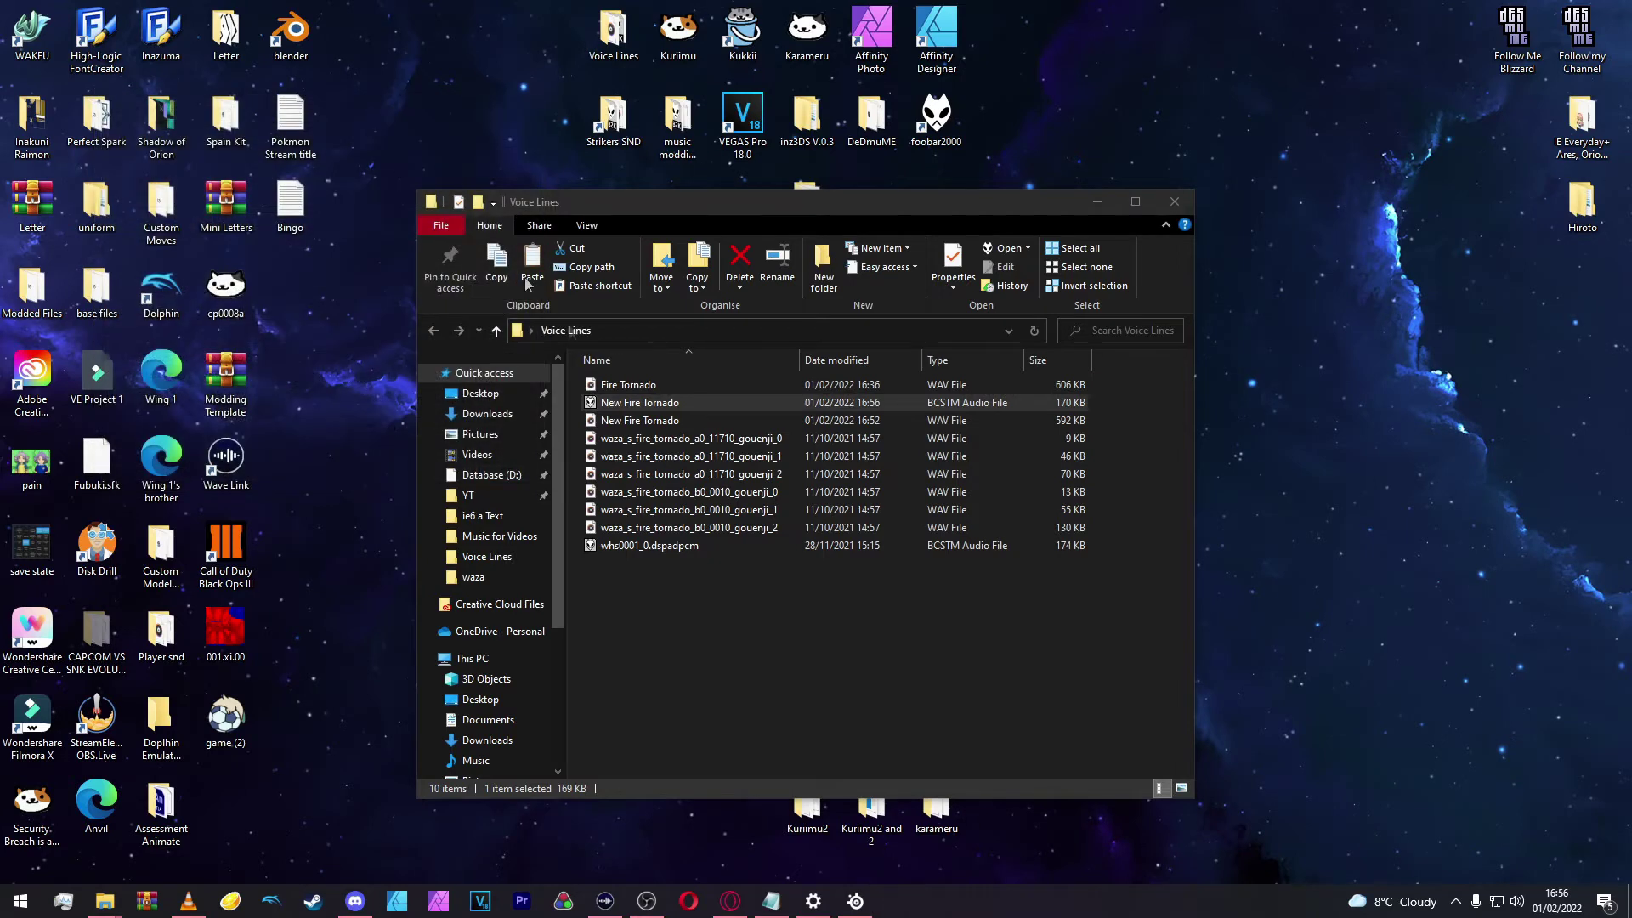
Step: Delete the original whs0001_0.dspadpcm file from Voice Lines
{"action": "left_click", "coordinate": [649, 545]}
{"action": "right_click", "coordinate": [649, 544]}
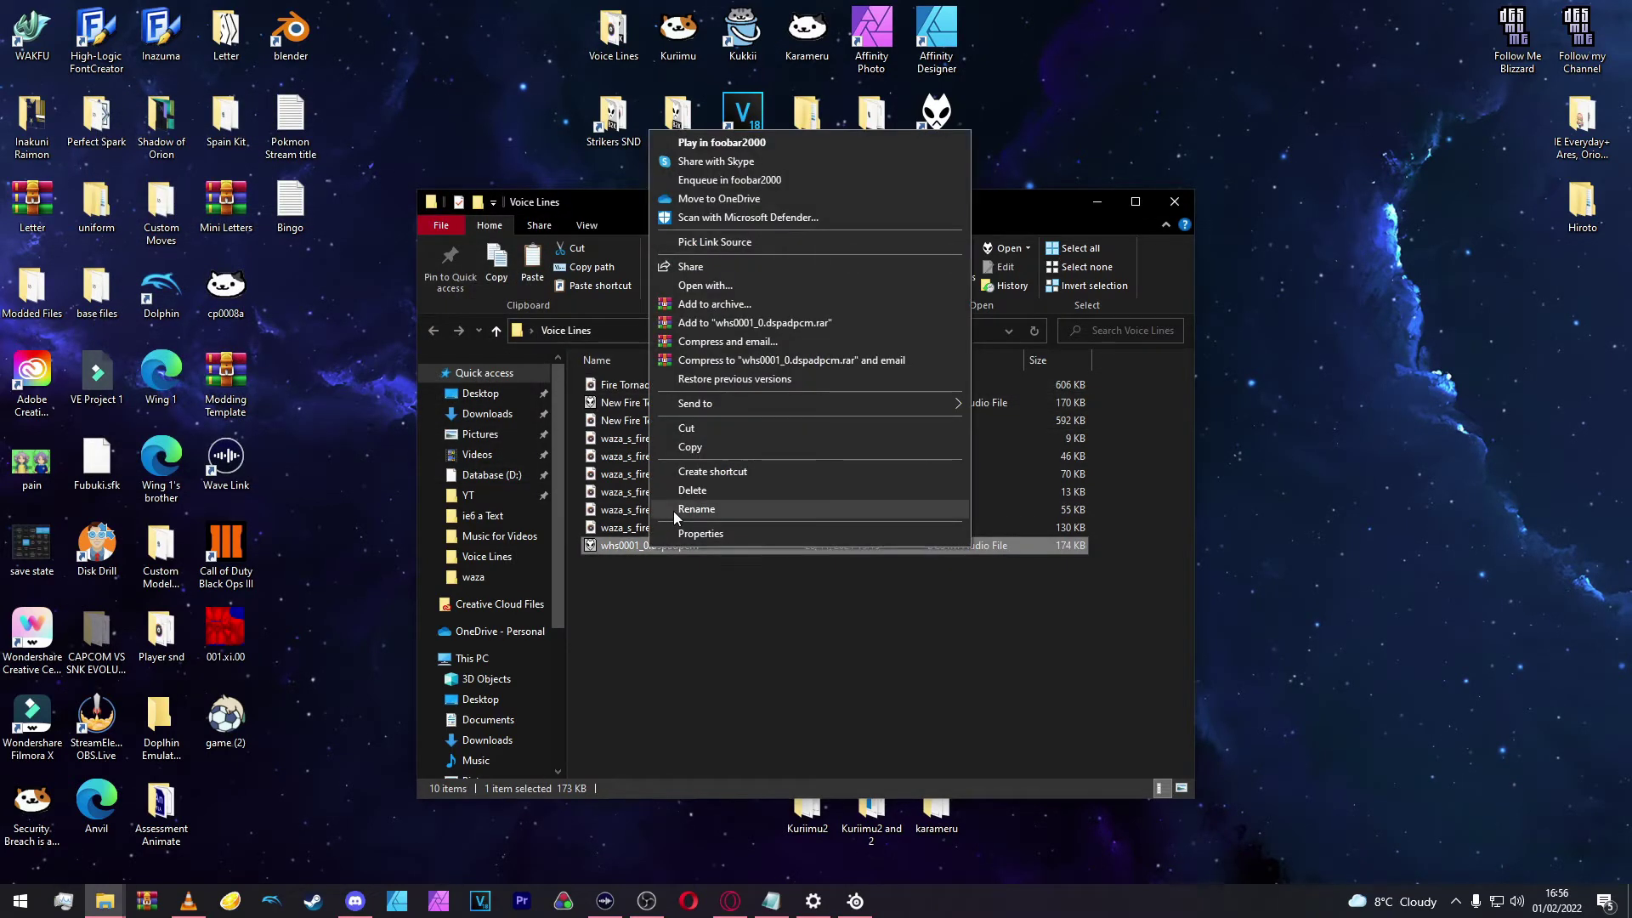
{"action": "left_click", "coordinate": [674, 510]}
{"action": "key", "text": "ctrl+c"}
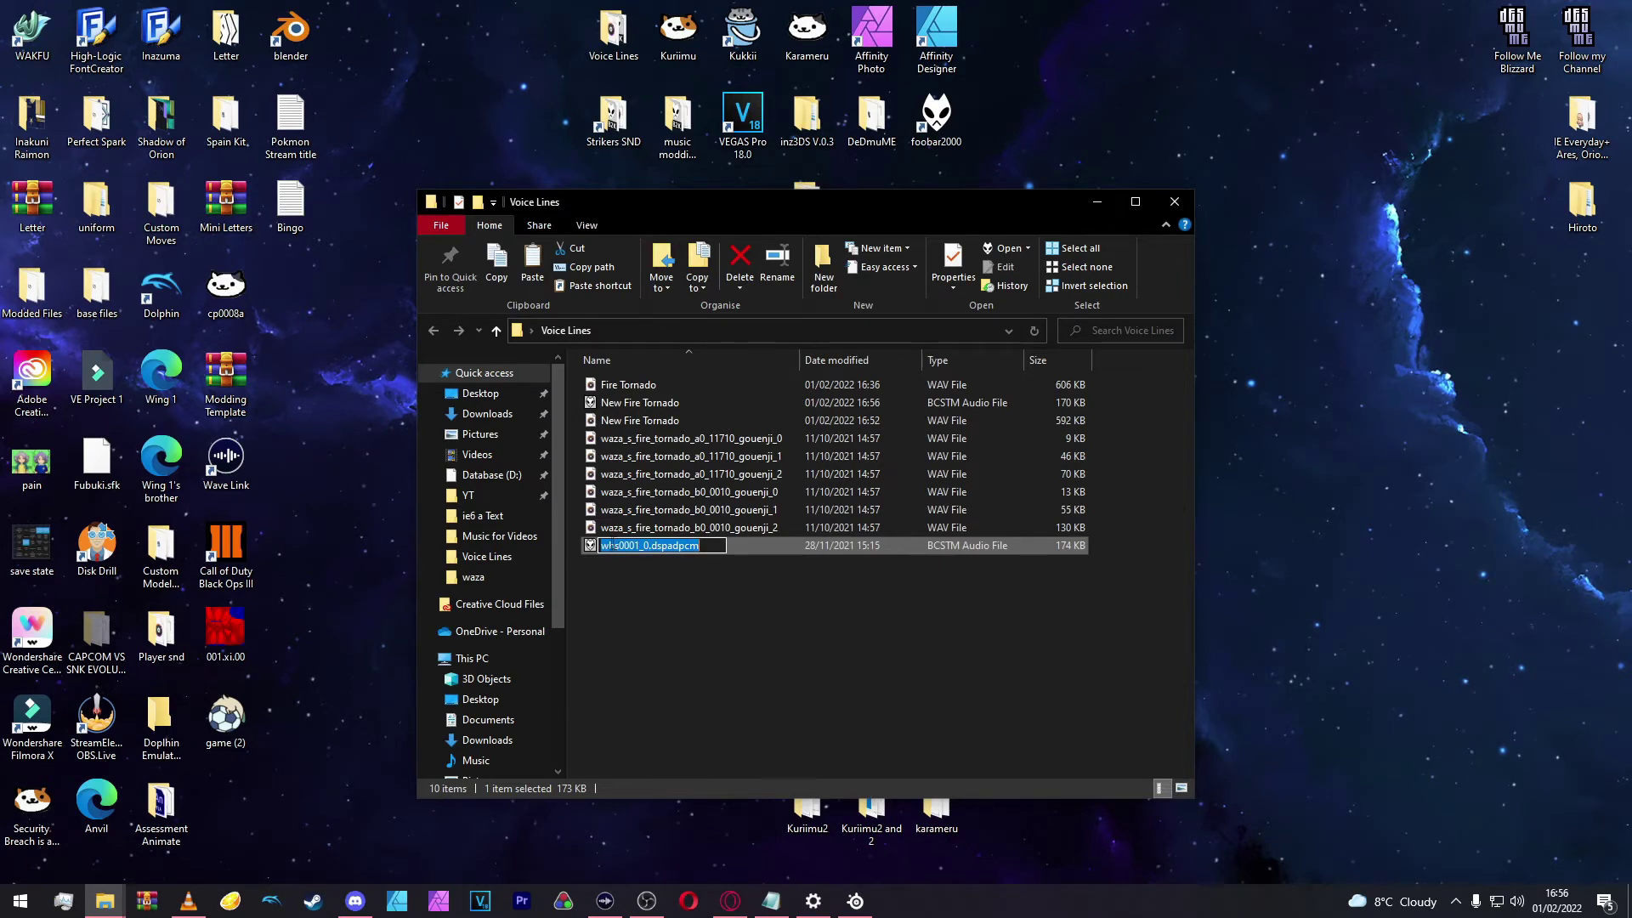
{"action": "left_click", "coordinate": [609, 588]}
{"action": "right_click", "coordinate": [609, 588]}
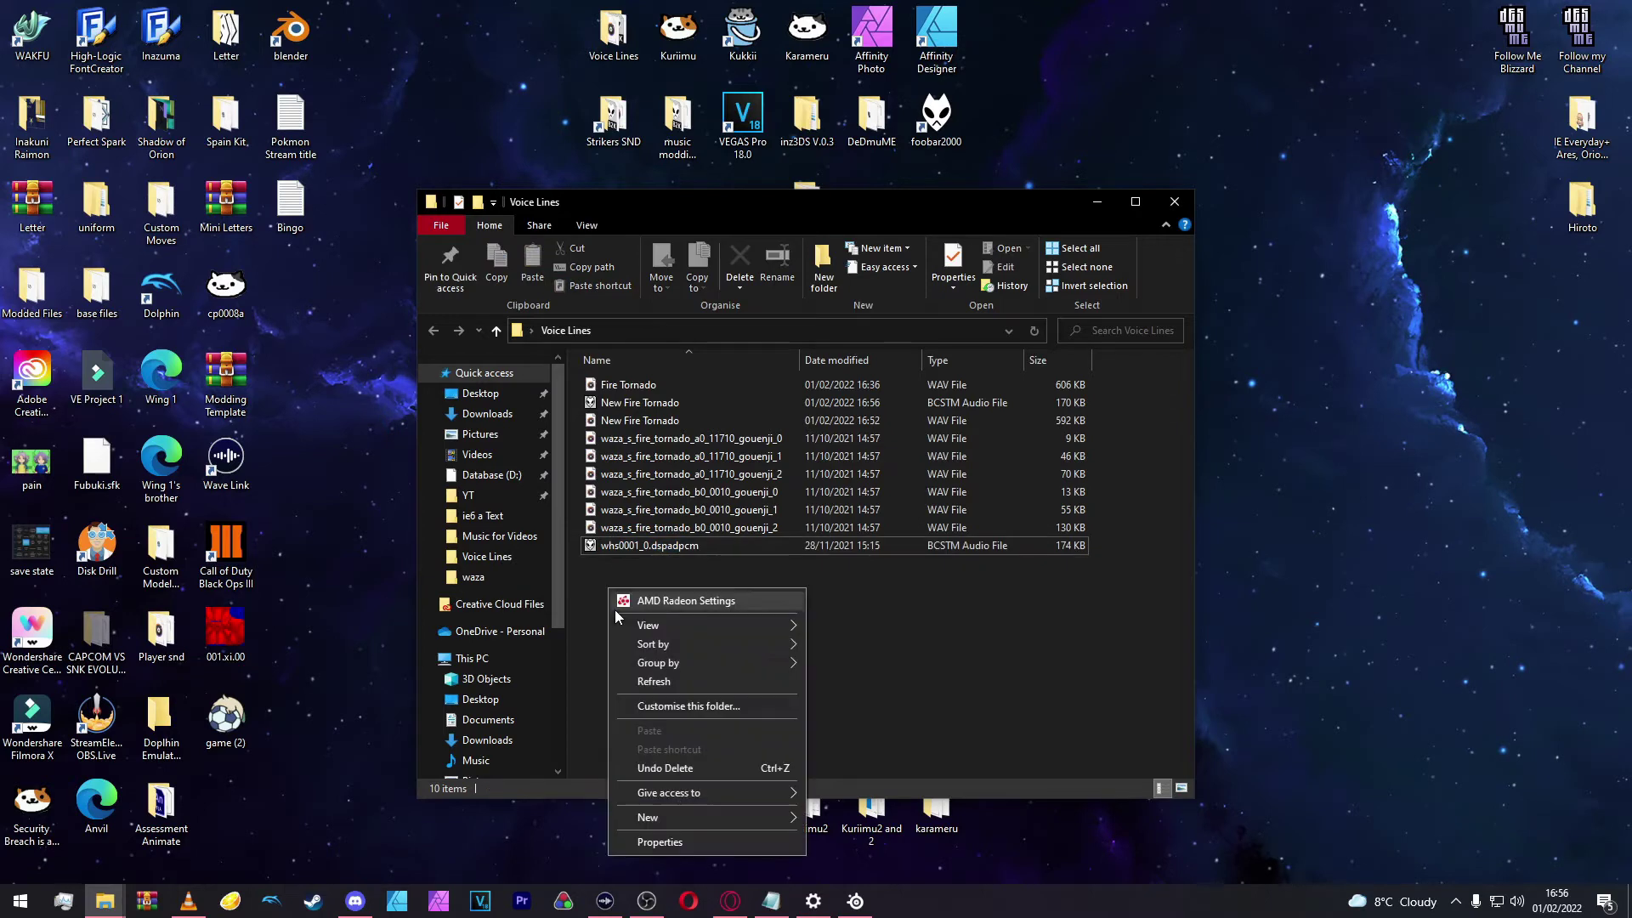
{"action": "mouse_move", "coordinate": [661, 818]}
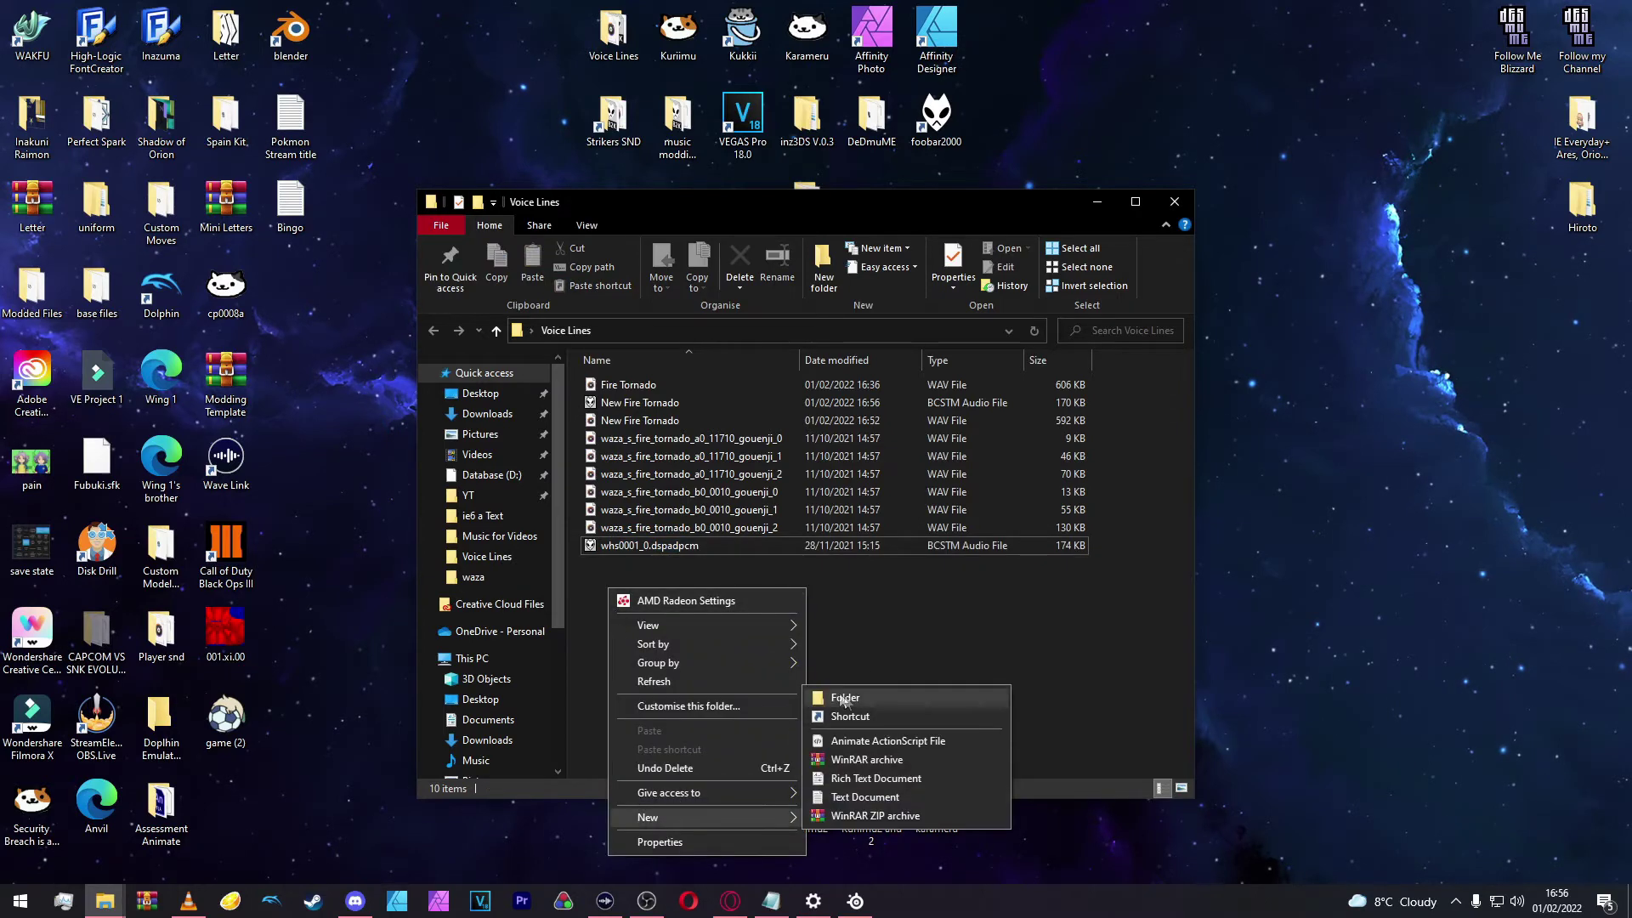
{"action": "left_click", "coordinate": [750, 572]}
{"action": "left_click", "coordinate": [696, 544]}
{"action": "key", "text": "Delete"}
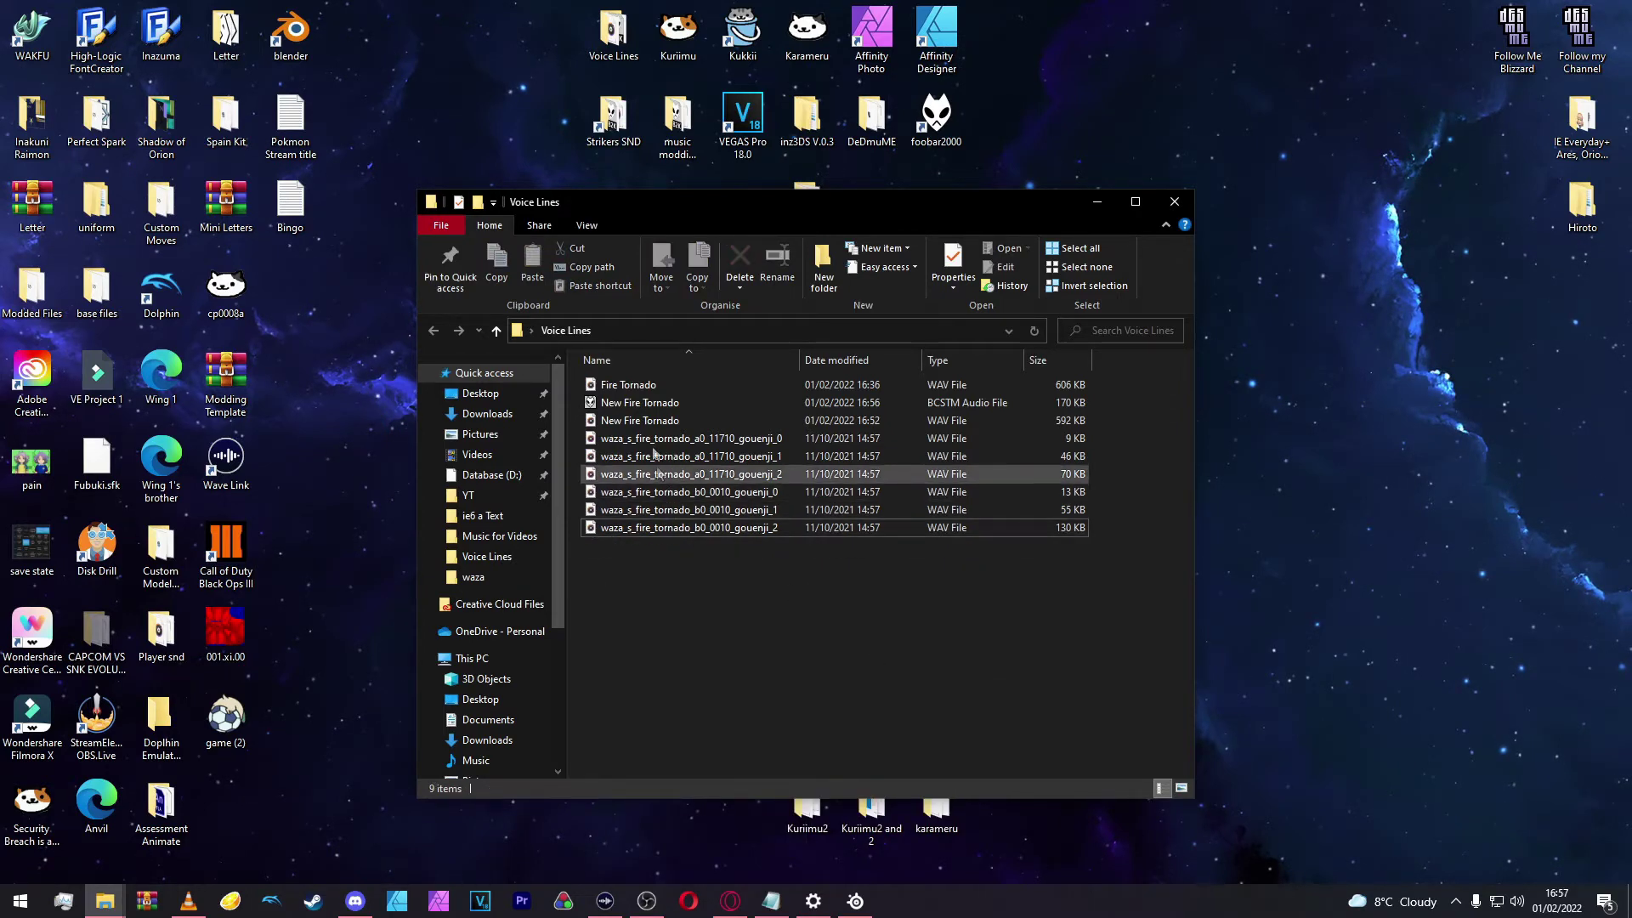
Step: Rename the New Fire Tornado BCSTM file to whs0001_0.dspadpcm
{"action": "right_click", "coordinate": [643, 402]}
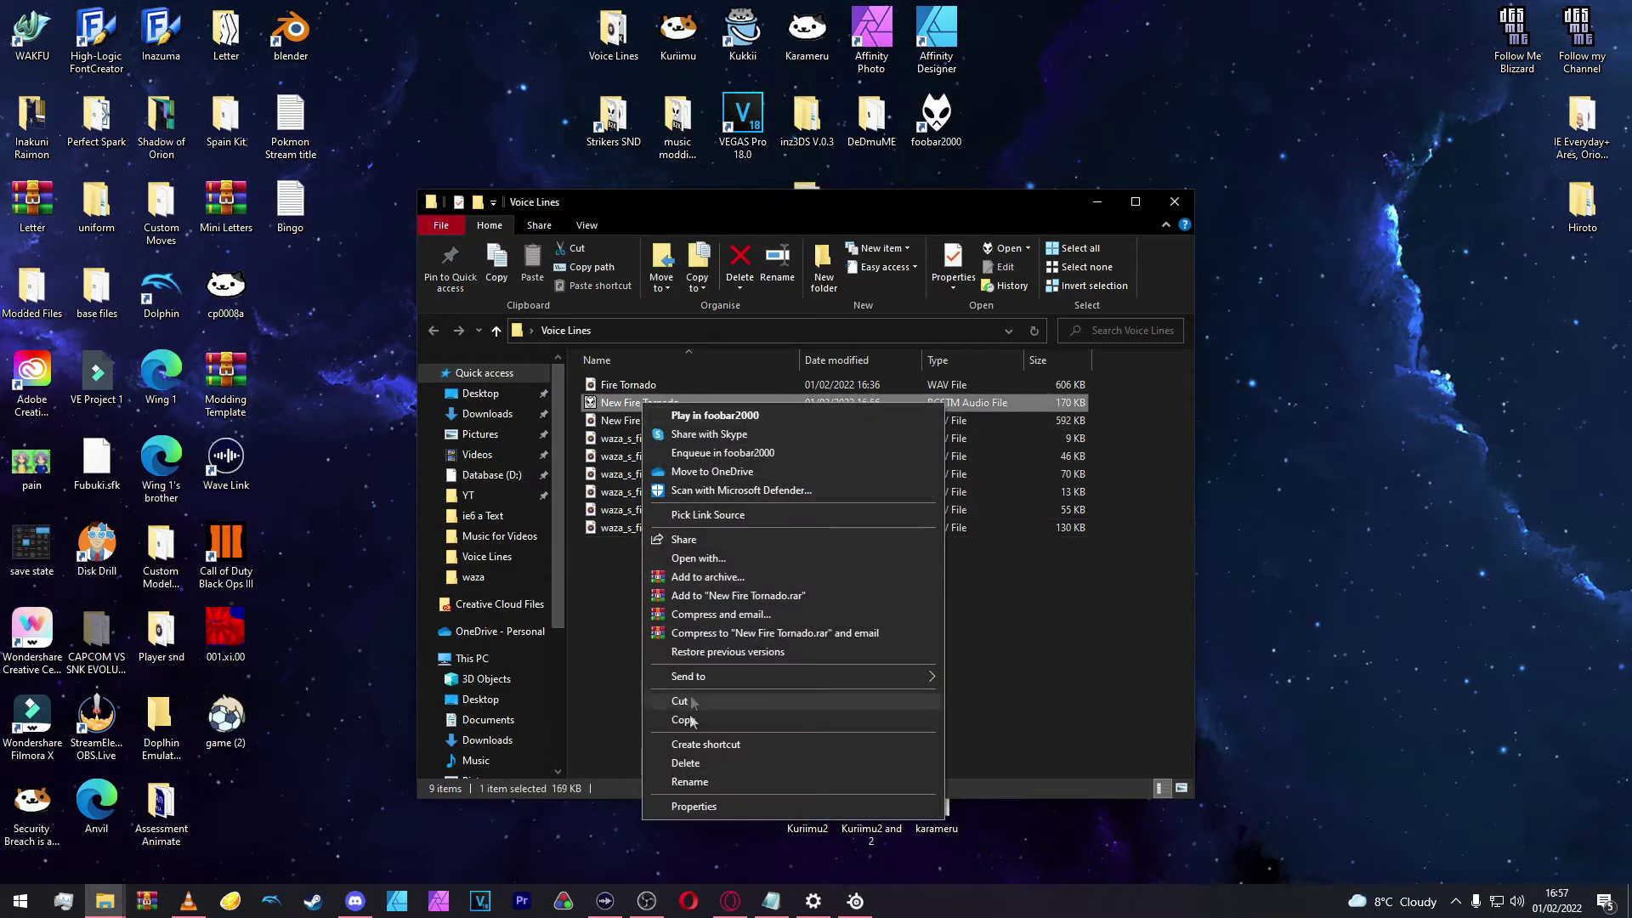
{"action": "left_click", "coordinate": [683, 782]}
{"action": "key", "text": "ctrl+v"}
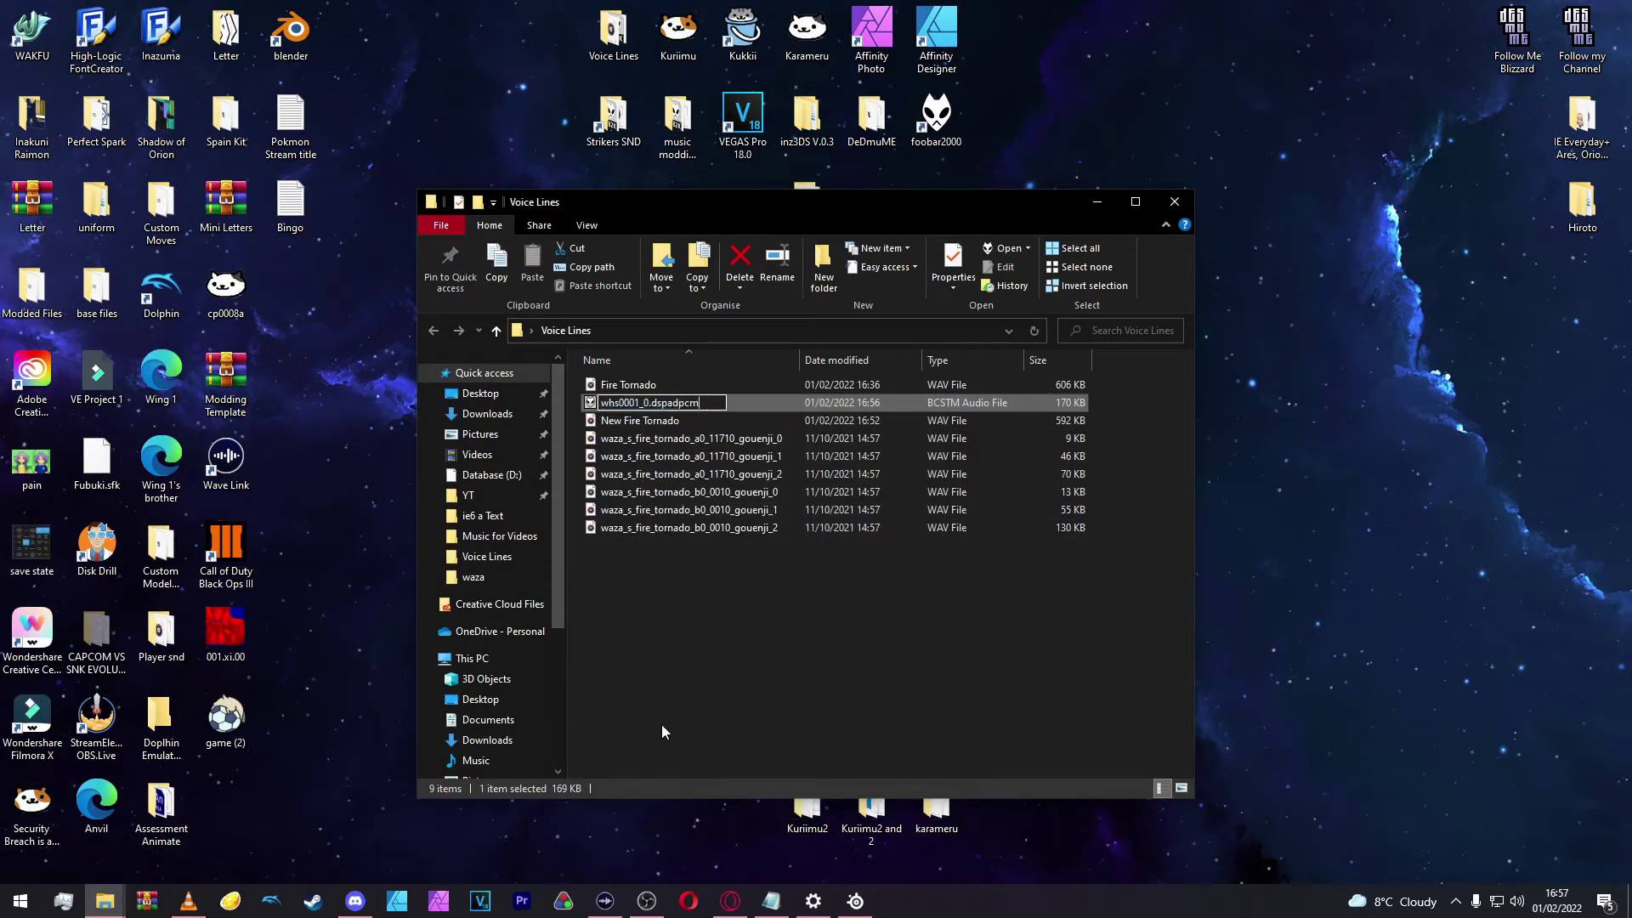
{"action": "key", "text": "Return"}
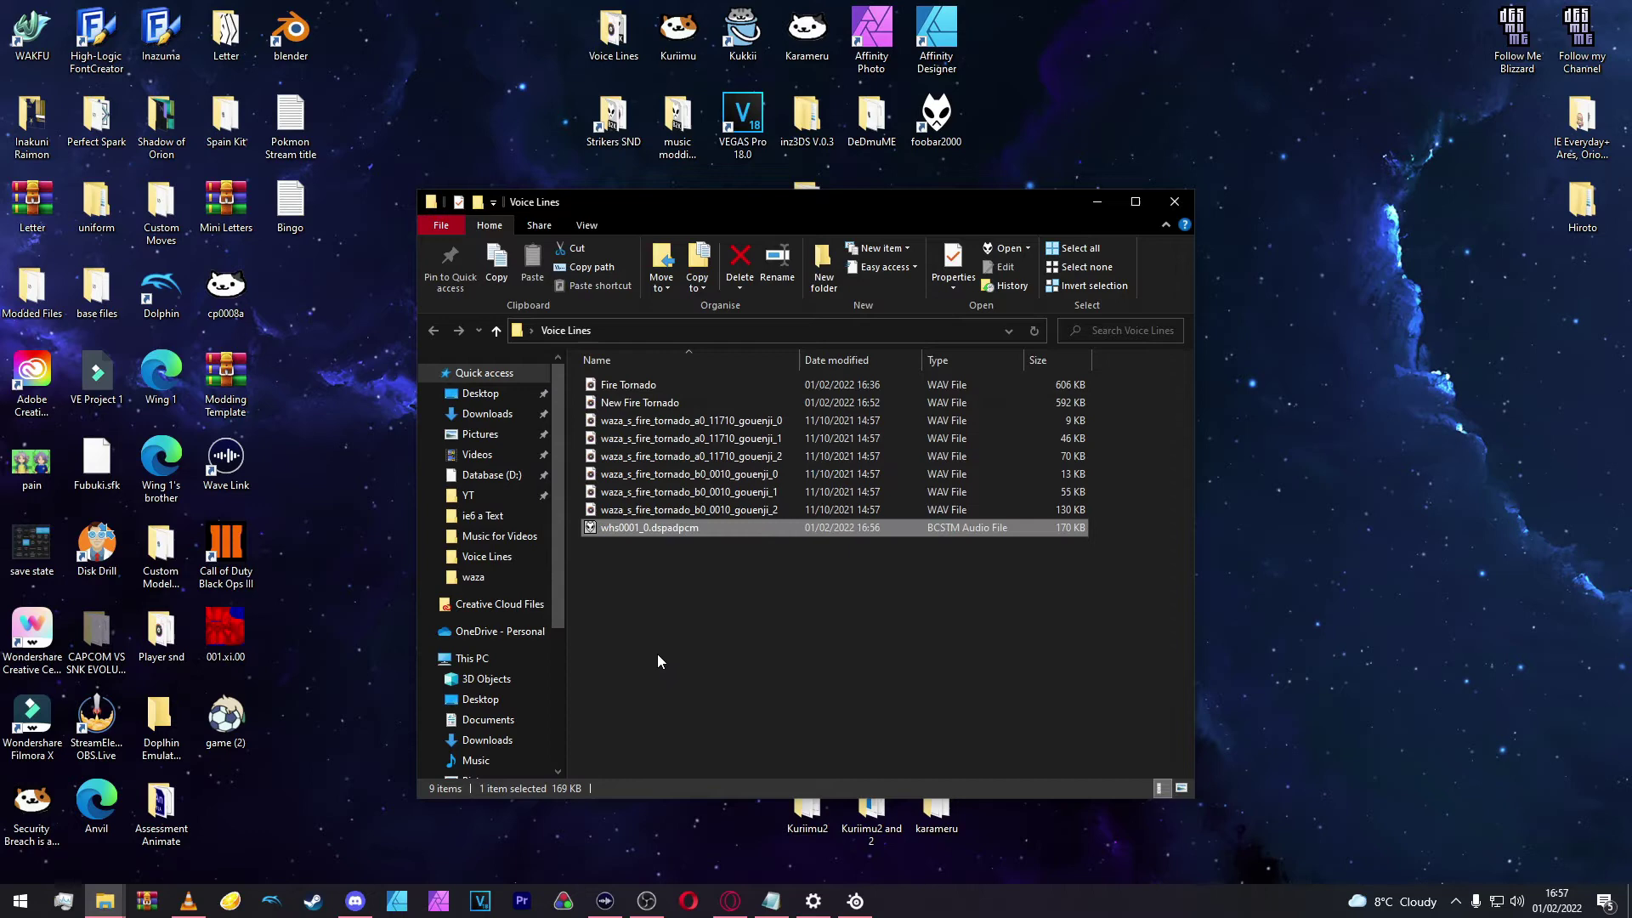
{"action": "left_click", "coordinate": [656, 655]}
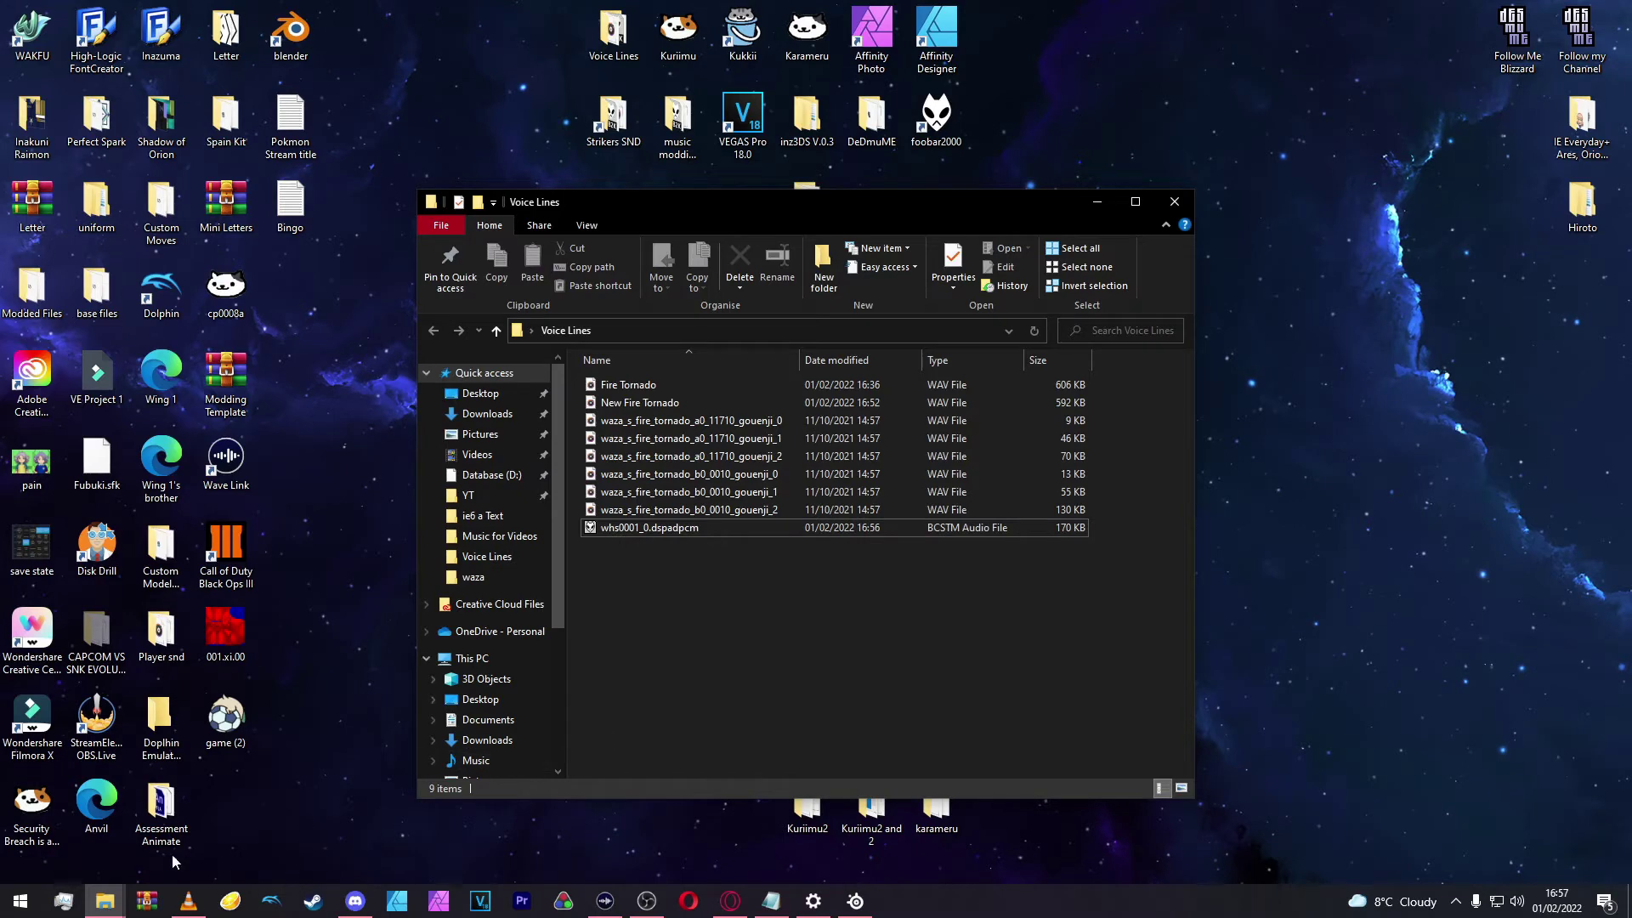
Step: Open the game's mods location from Citra and enter its romfs folder
{"action": "mouse_move", "coordinate": [118, 904]}
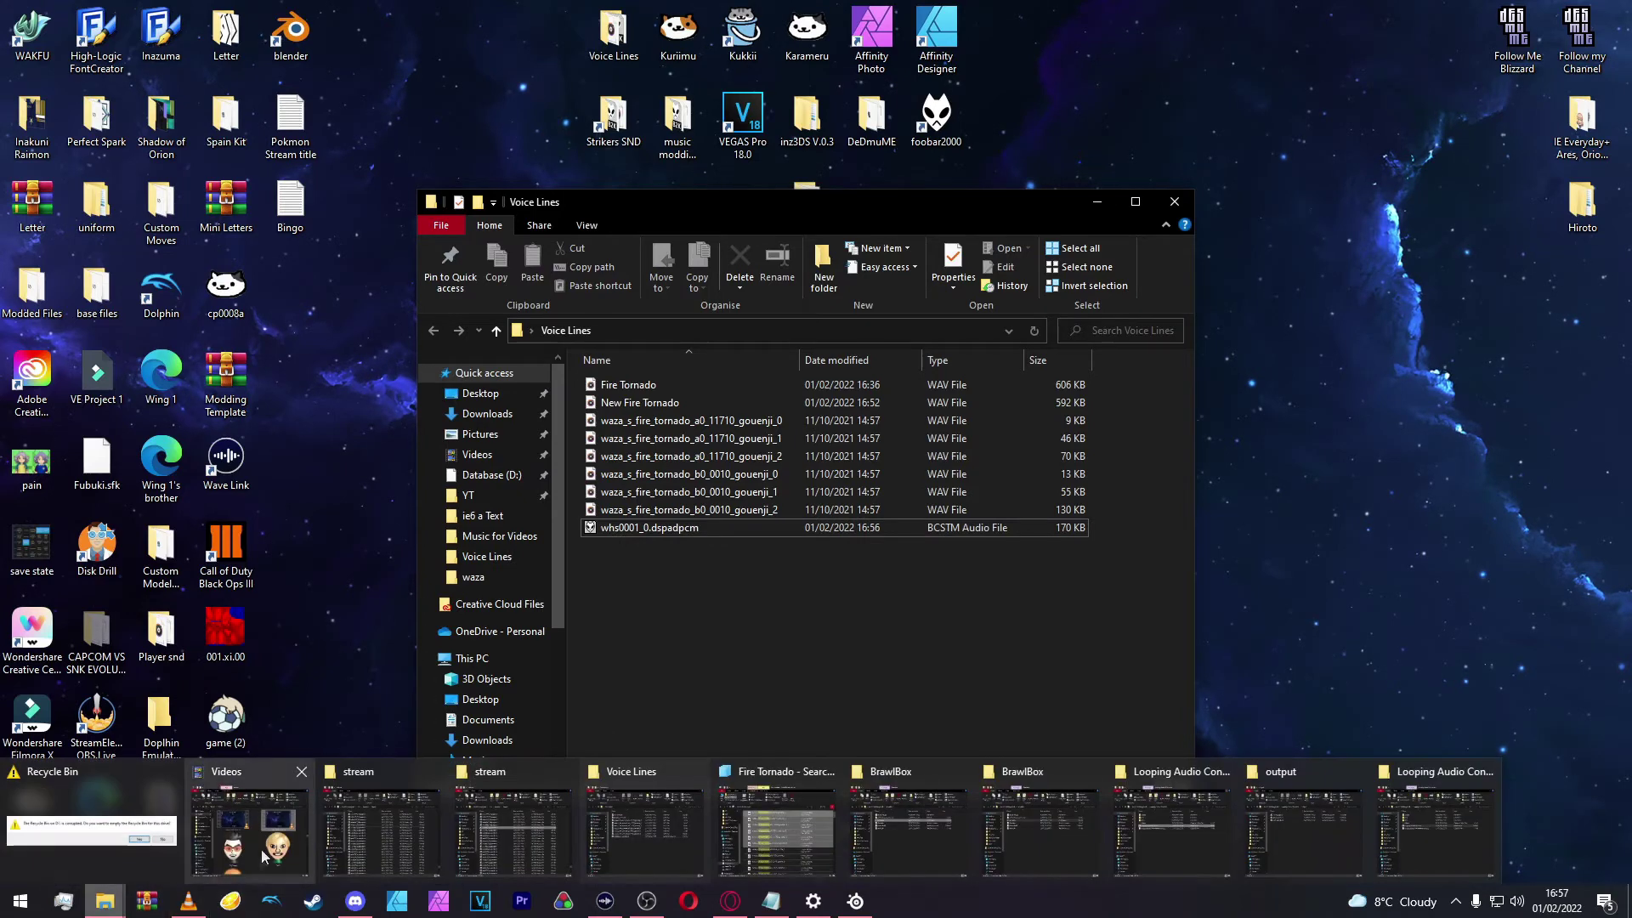
{"action": "left_click", "coordinate": [396, 702]}
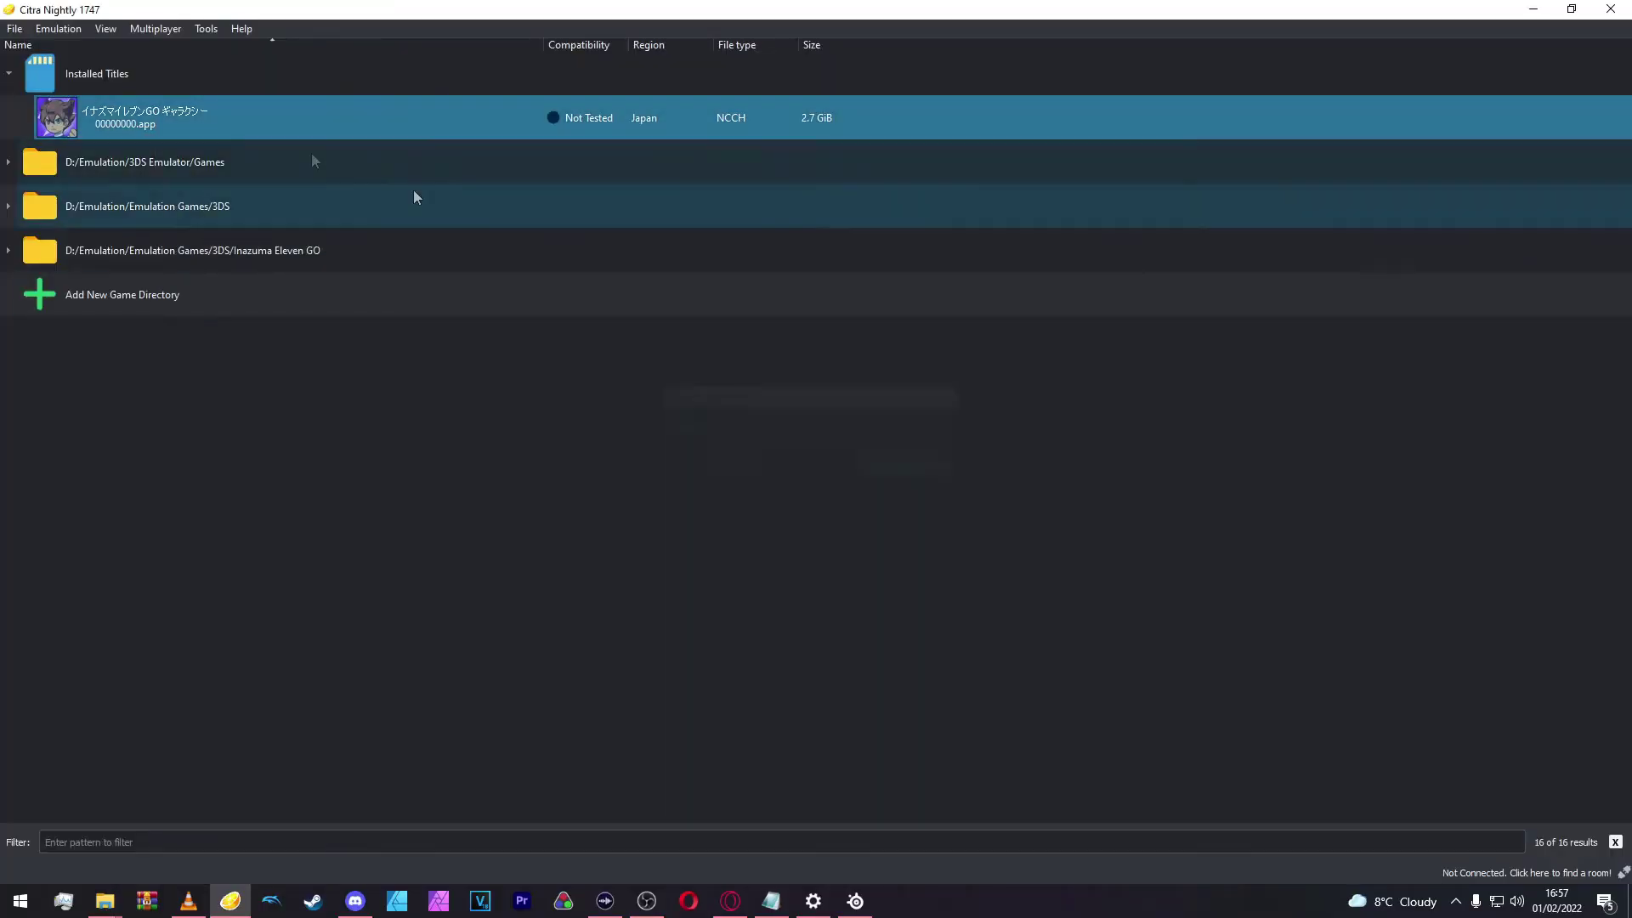
{"action": "right_click", "coordinate": [195, 109]}
{"action": "left_click", "coordinate": [265, 210]}
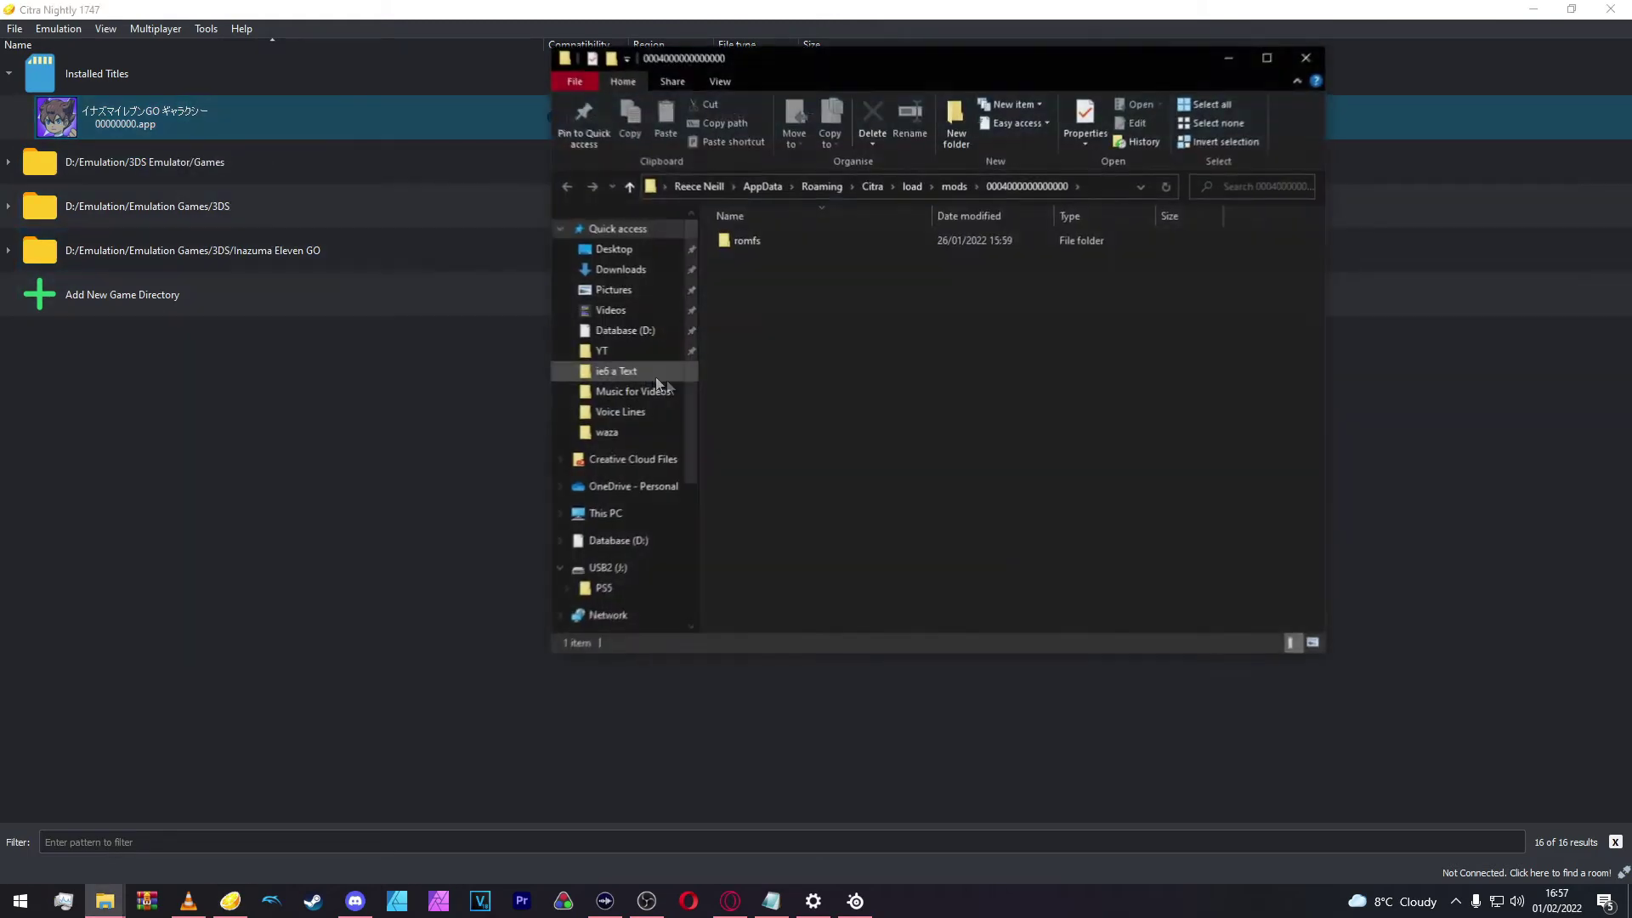
{"action": "double_click", "coordinate": [775, 247]}
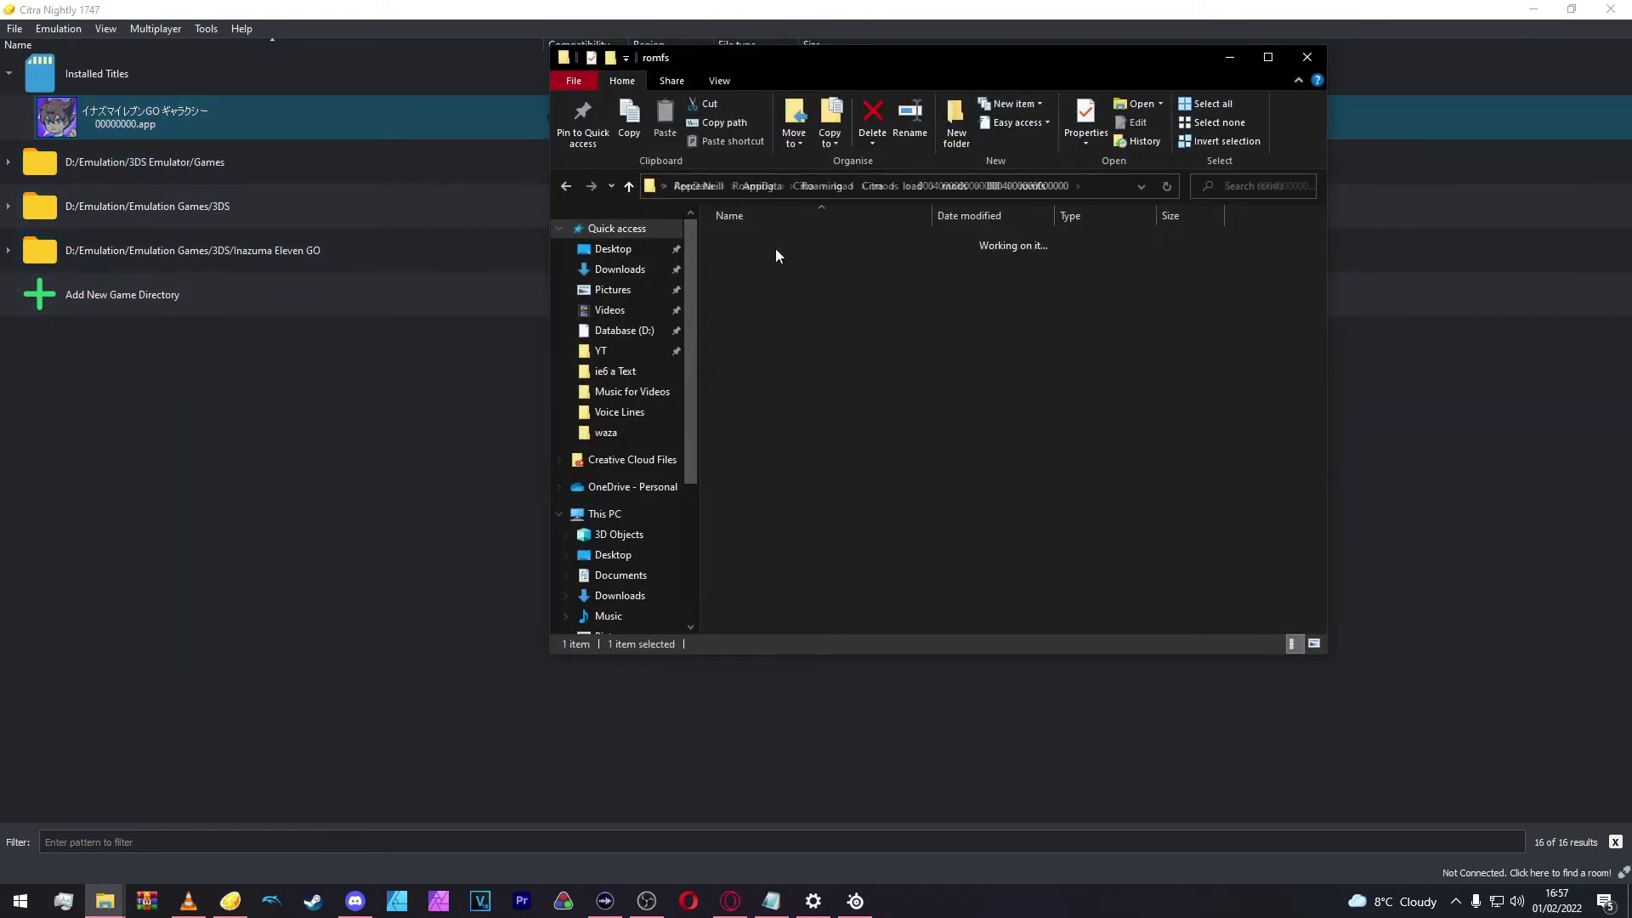
{"action": "left_click", "coordinate": [720, 80]}
{"action": "left_click_drag", "start_coordinate": [807, 57], "coordinate": [586, 102]}
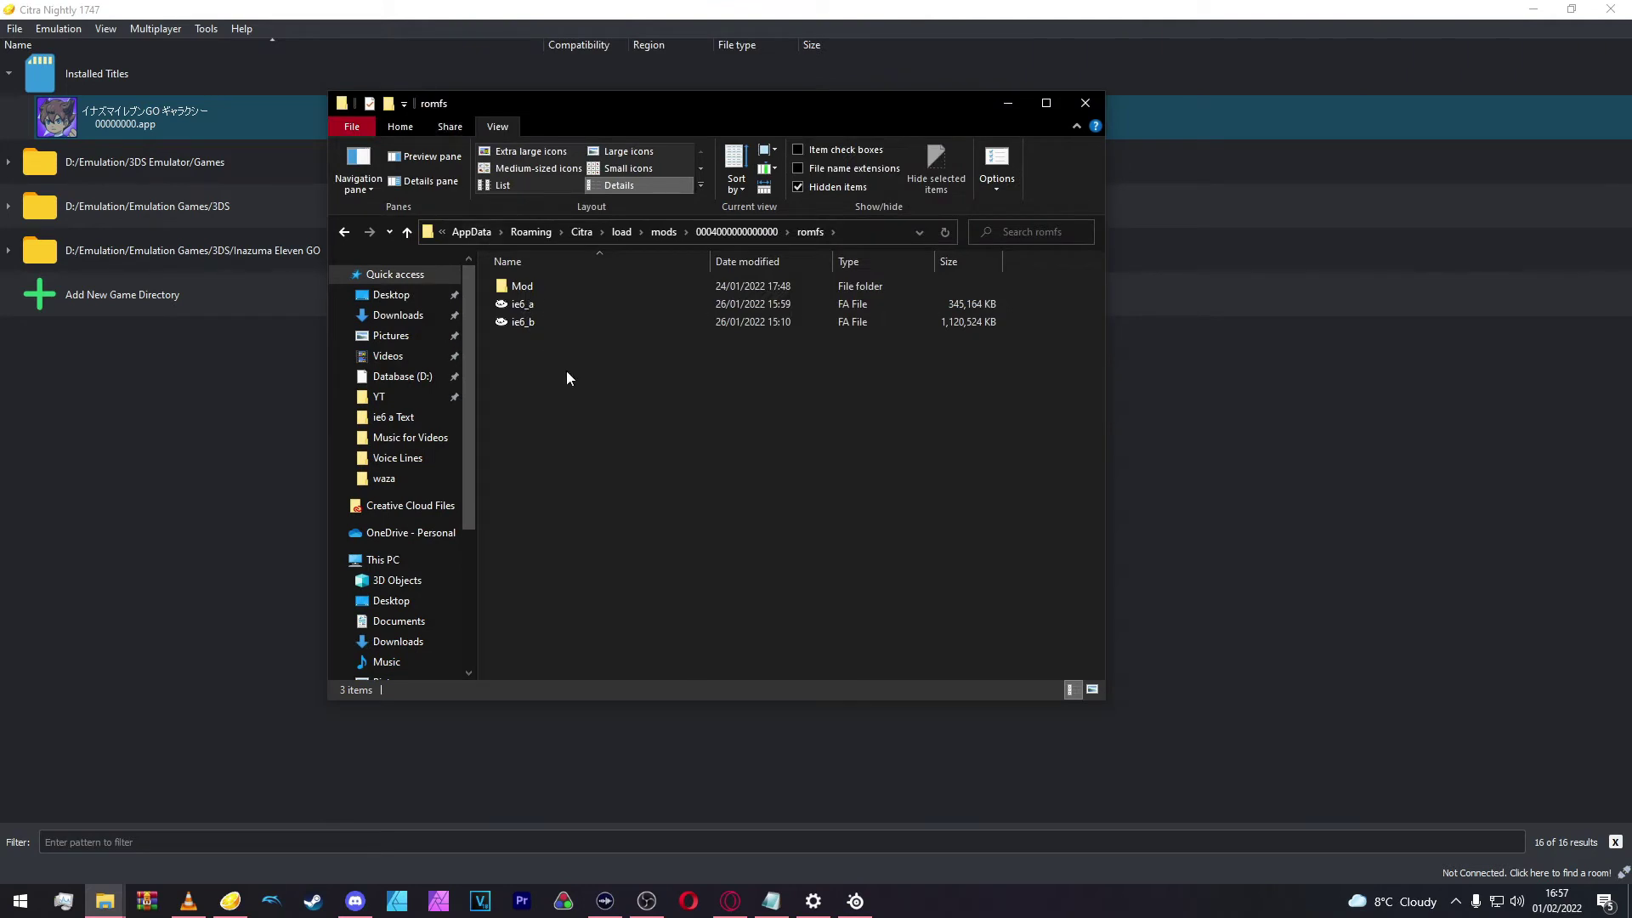
Step: Create a new folder named snd inside romfs and open it
{"action": "right_click", "coordinate": [593, 393]}
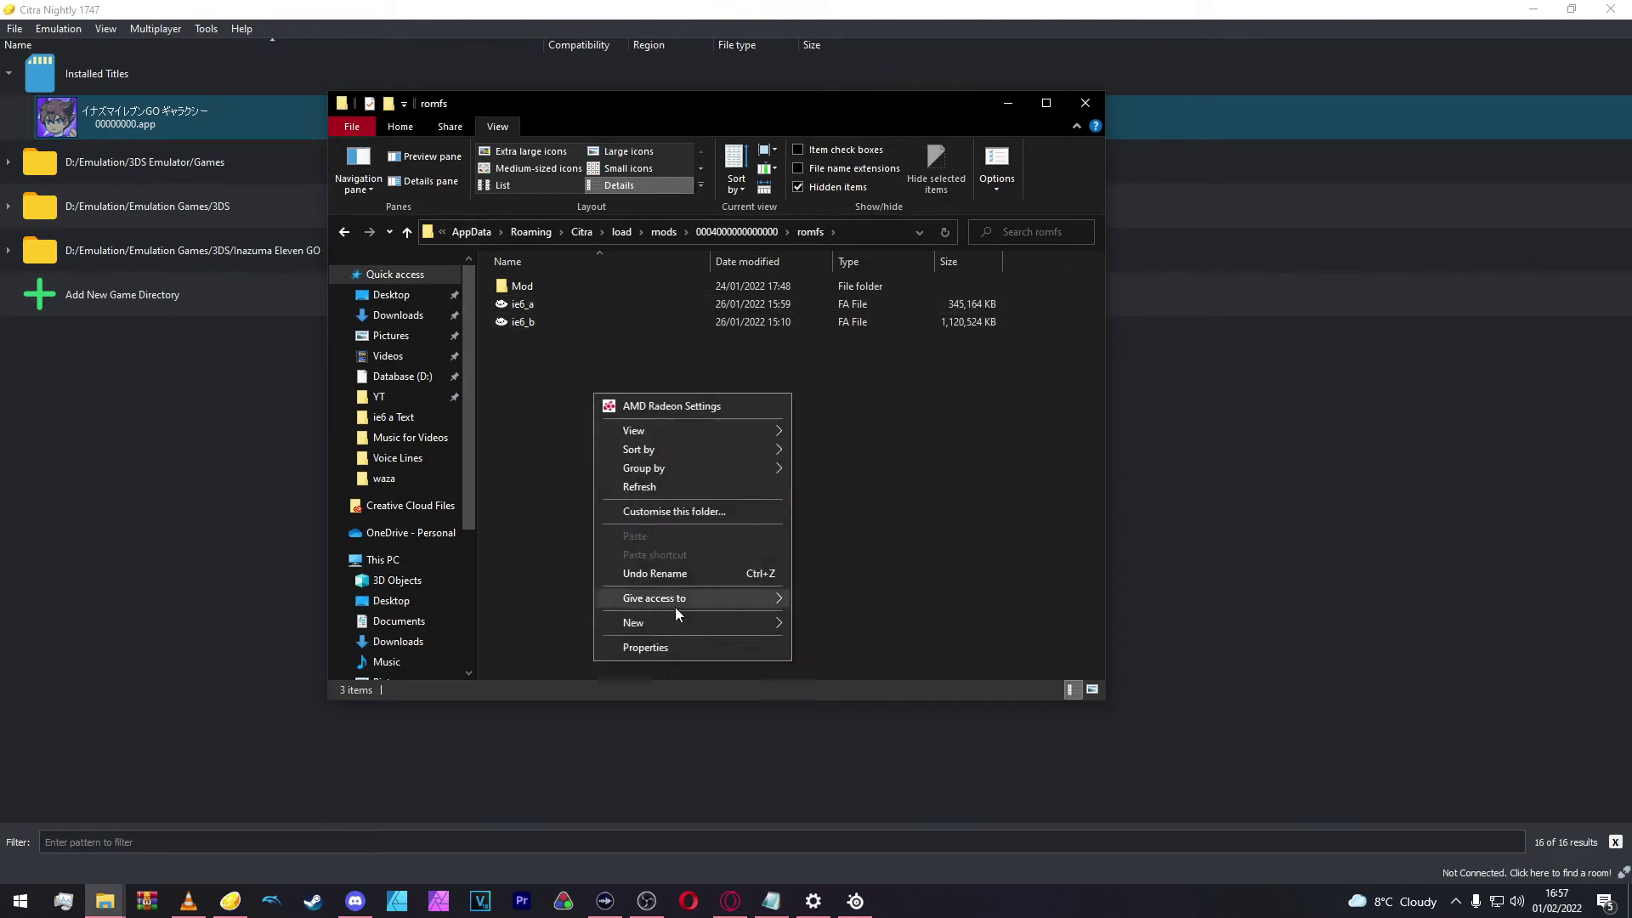
{"action": "mouse_move", "coordinate": [668, 623]}
{"action": "left_click", "coordinate": [867, 625]}
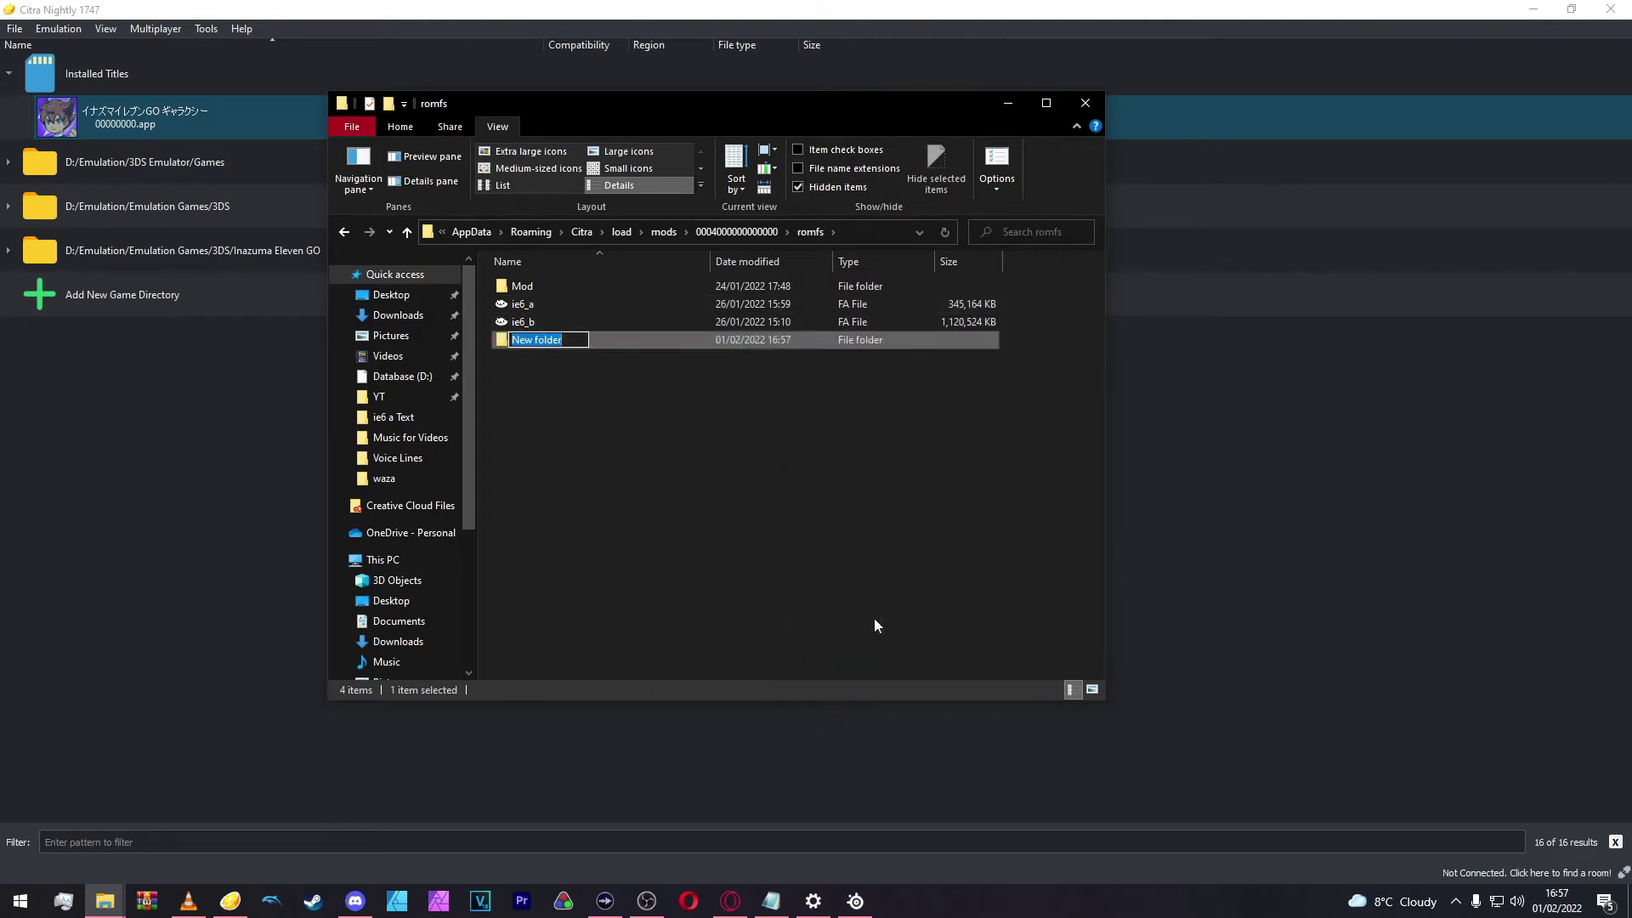
{"action": "type", "text": "snd"}
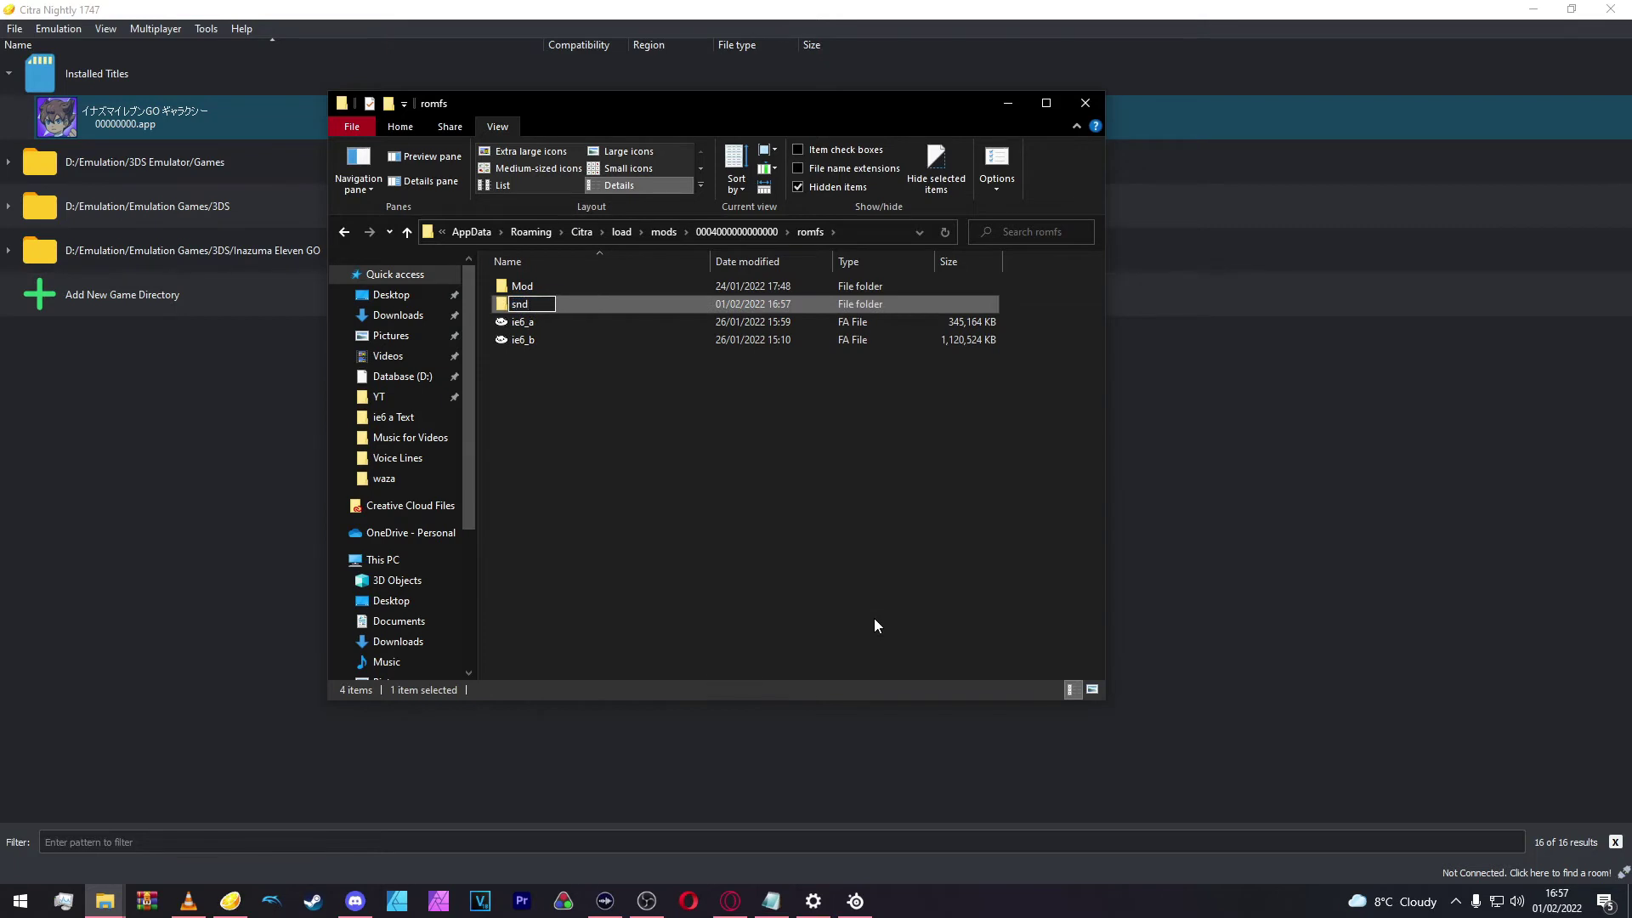
{"action": "key", "text": "Return"}
{"action": "key", "text": "Return"}
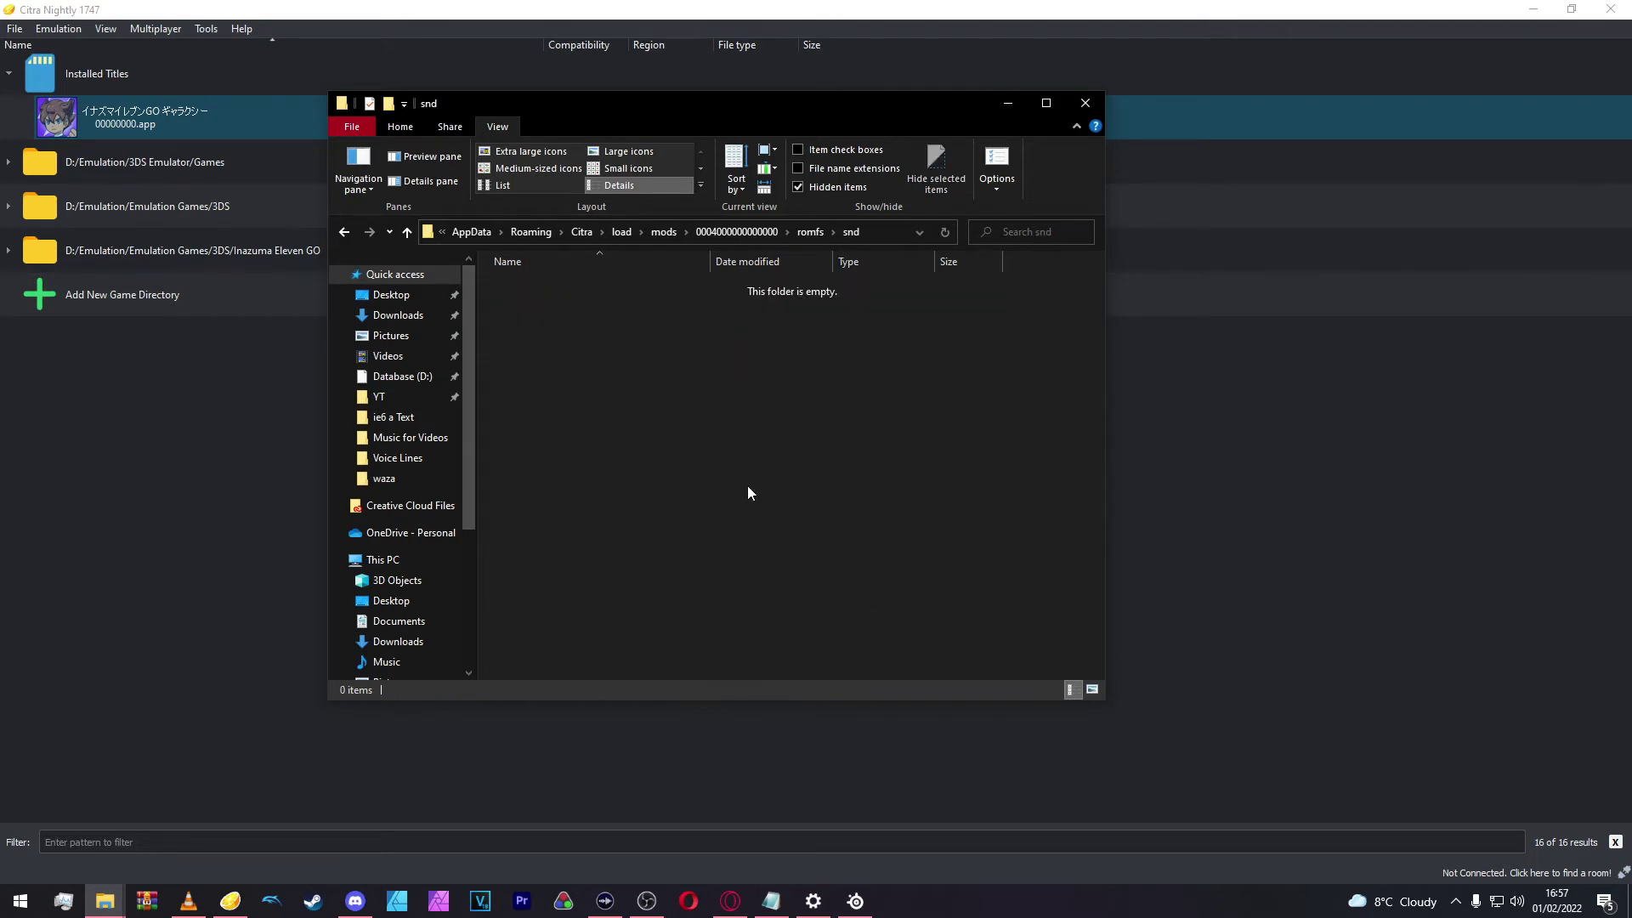
Step: Create a product folder inside snd and open it
{"action": "right_click", "coordinate": [748, 487]}
{"action": "mouse_move", "coordinate": [847, 721]}
{"action": "left_click", "coordinate": [957, 716]}
{"action": "type", "text": "product"}
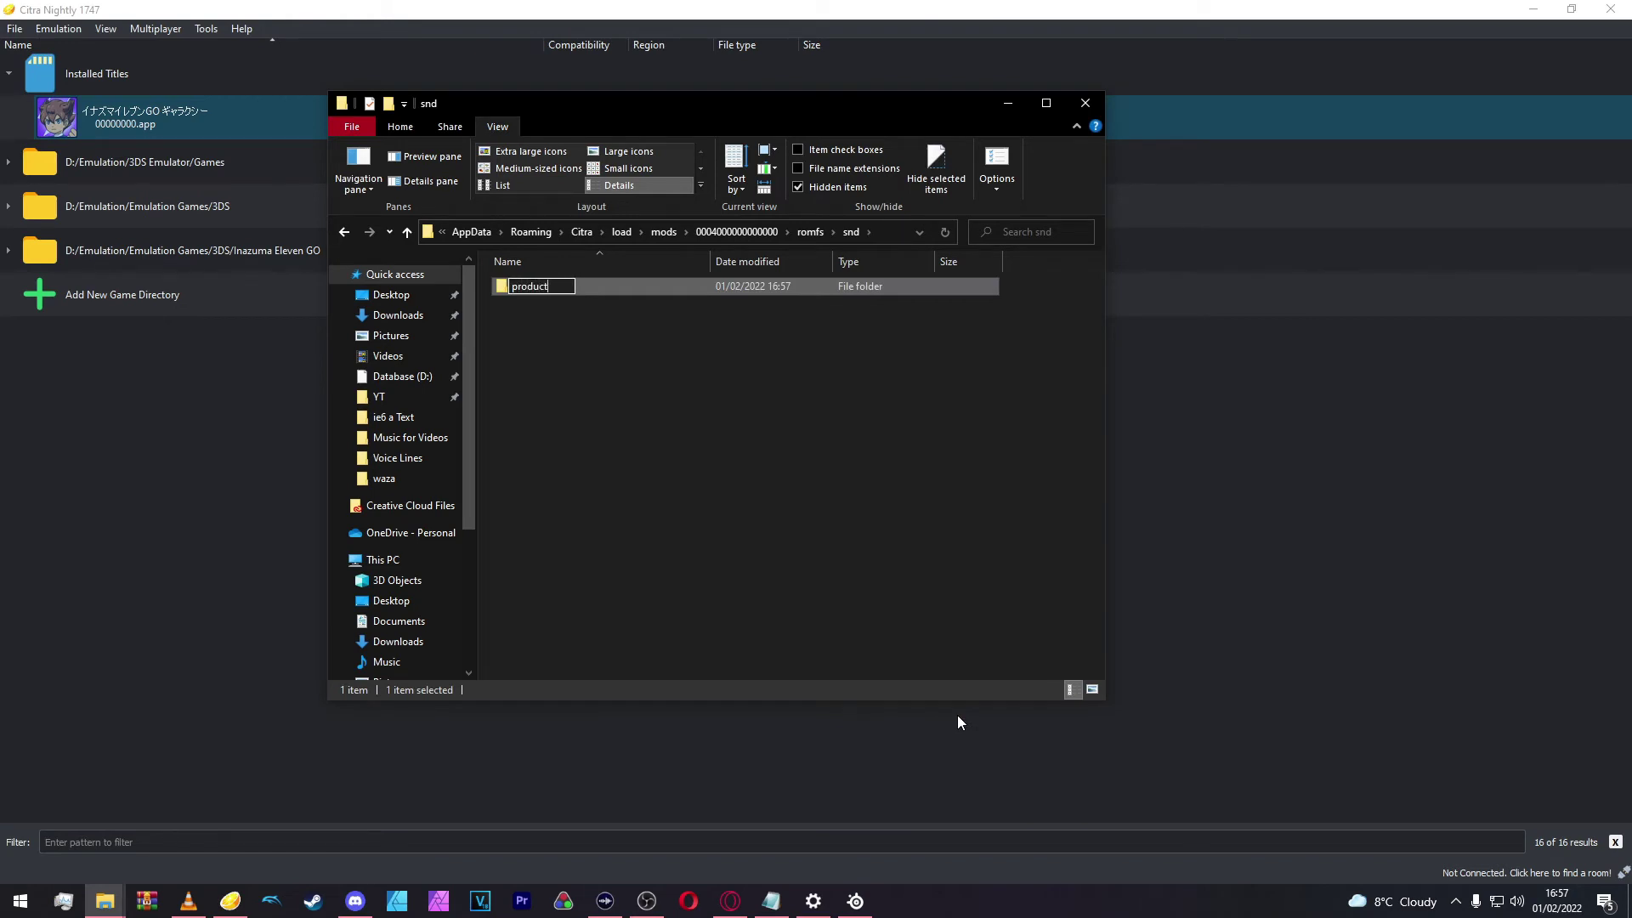
{"action": "key", "text": "Return"}
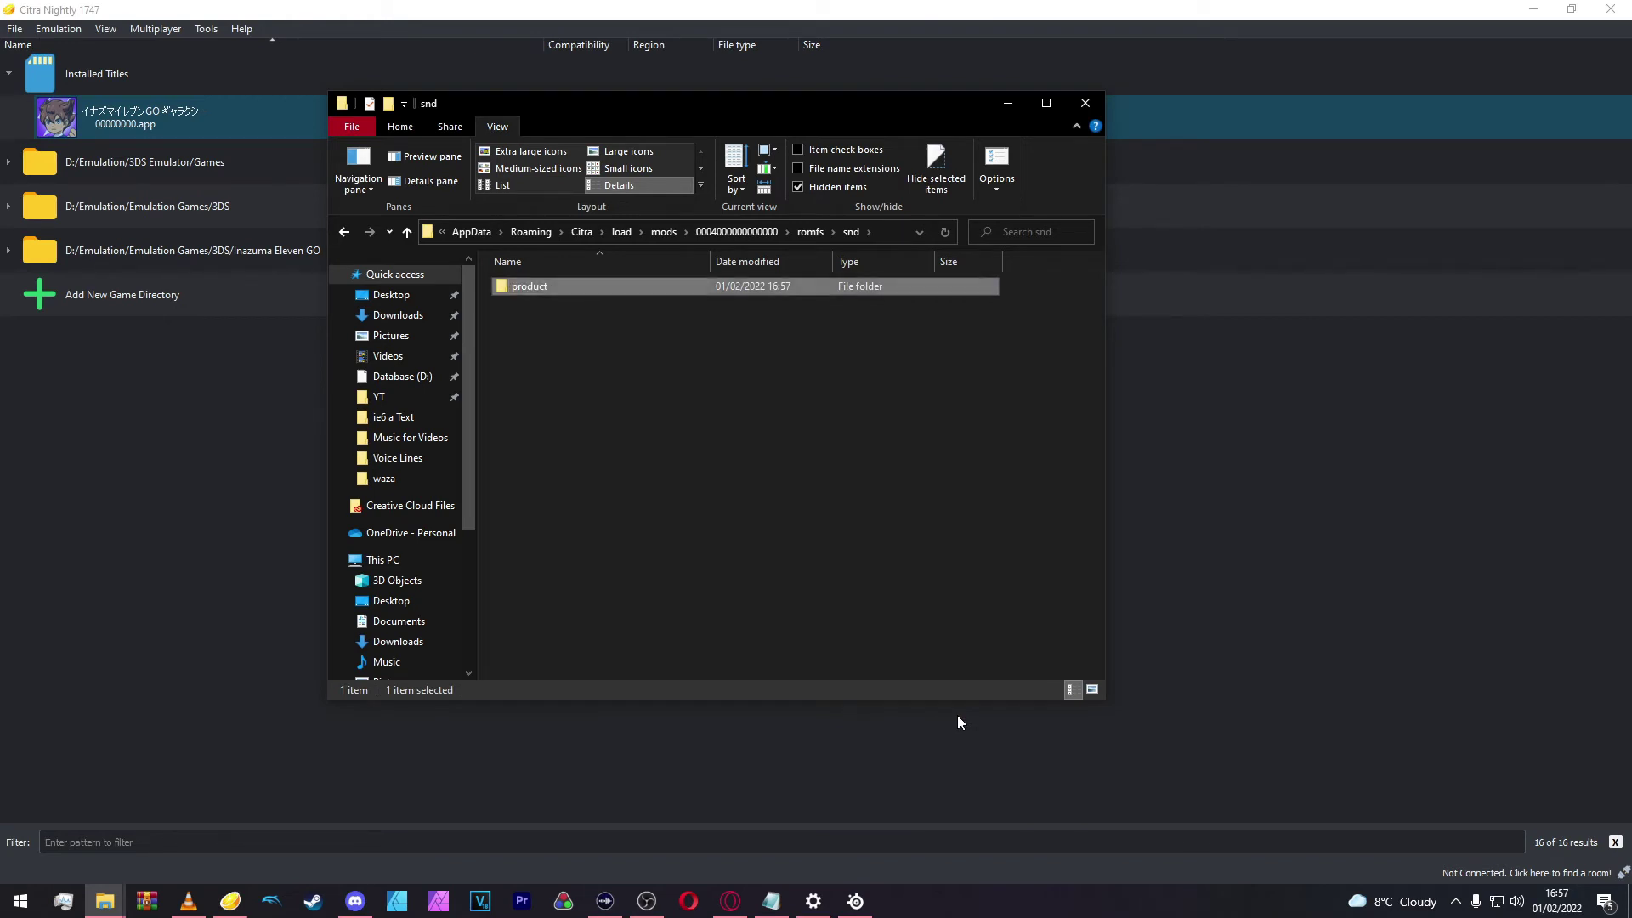
{"action": "key", "text": "Return"}
Step: Create a stream folder inside product and open it
{"action": "right_click", "coordinate": [686, 461]}
{"action": "mouse_move", "coordinate": [741, 689]}
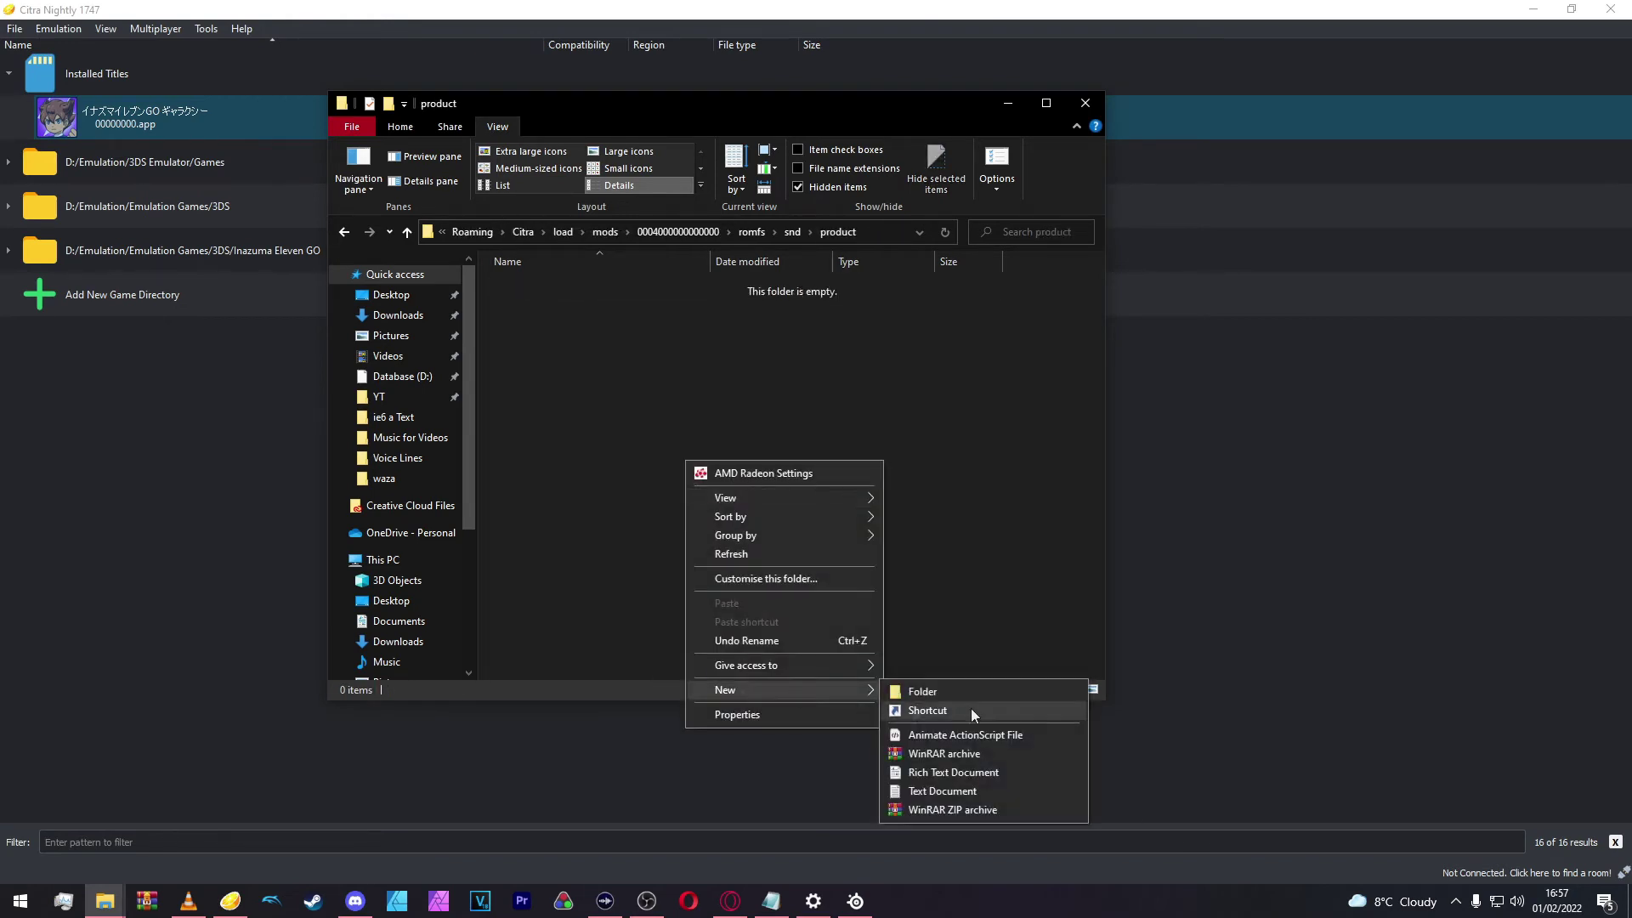
{"action": "left_click", "coordinate": [1007, 696]}
{"action": "type", "text": "s"}
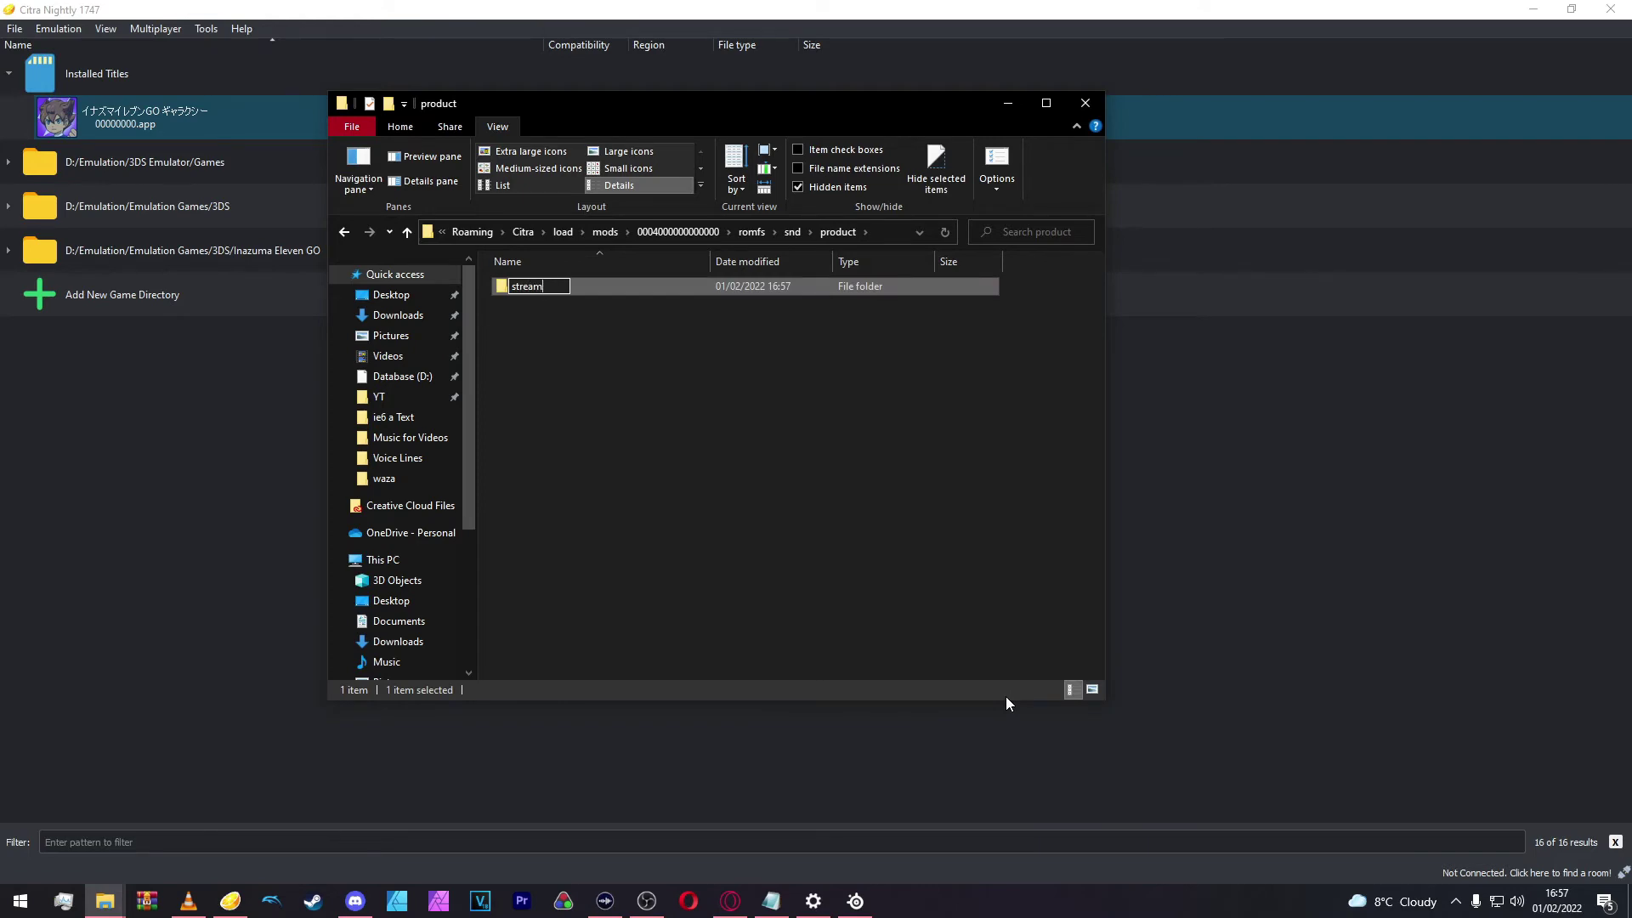
{"action": "type", "text": "tream"}
{"action": "key", "text": "Return"}
{"action": "key", "text": "Return"}
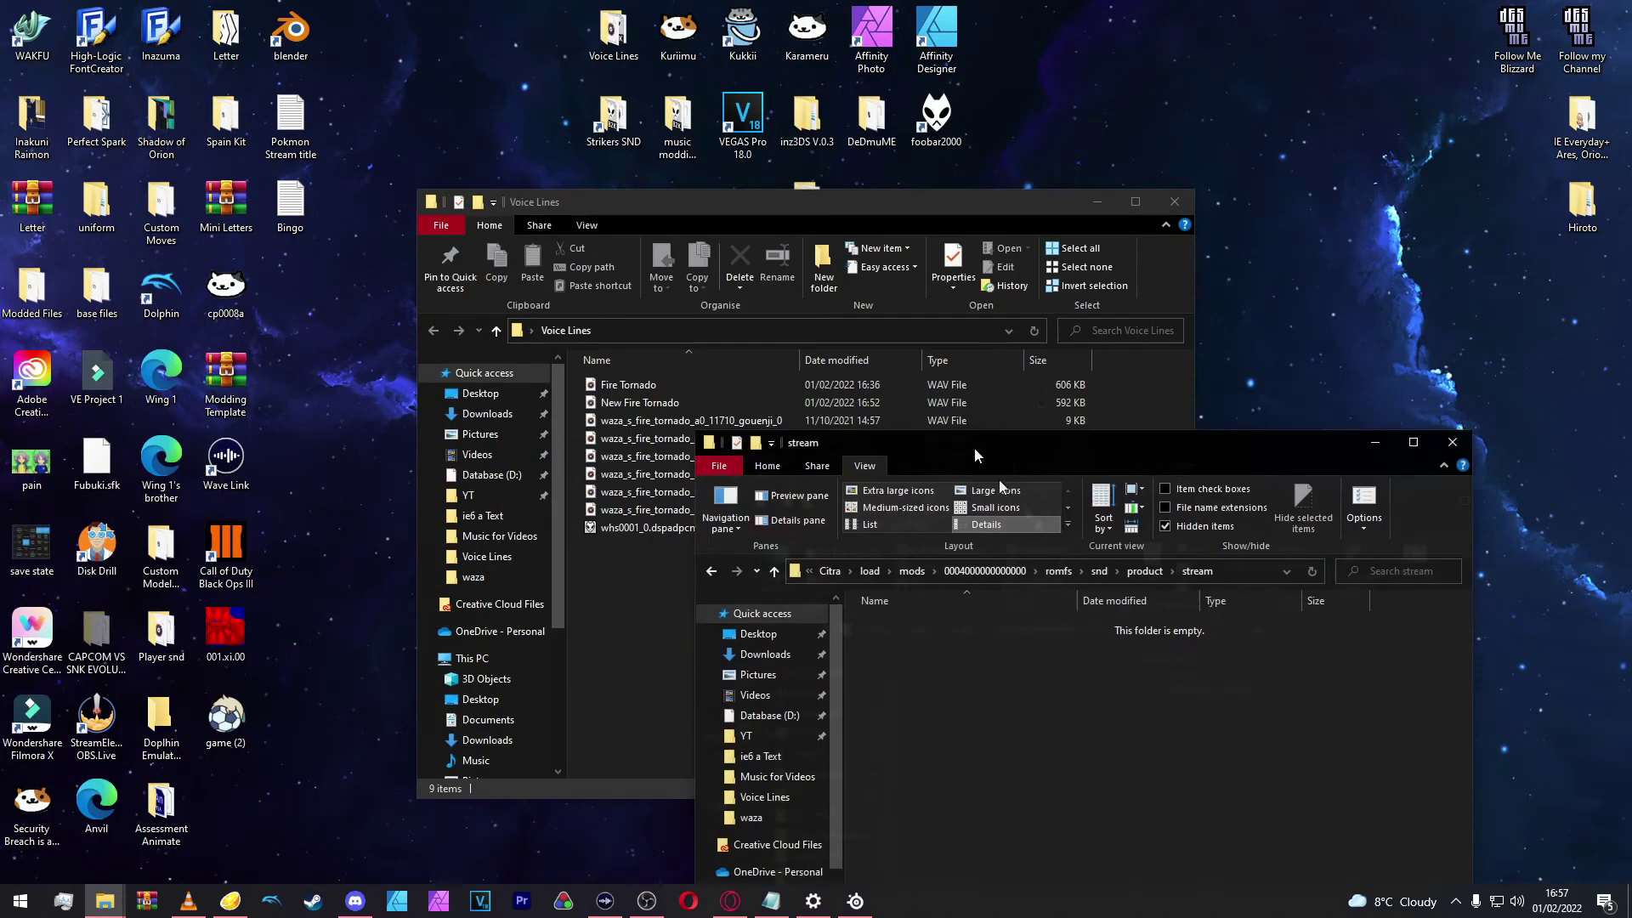
Step: Copy whs0001_0.dspadpcm from the Voice Lines window into the stream folder
{"action": "left_click_drag", "start_coordinate": [975, 456], "coordinate": [1016, 254]}
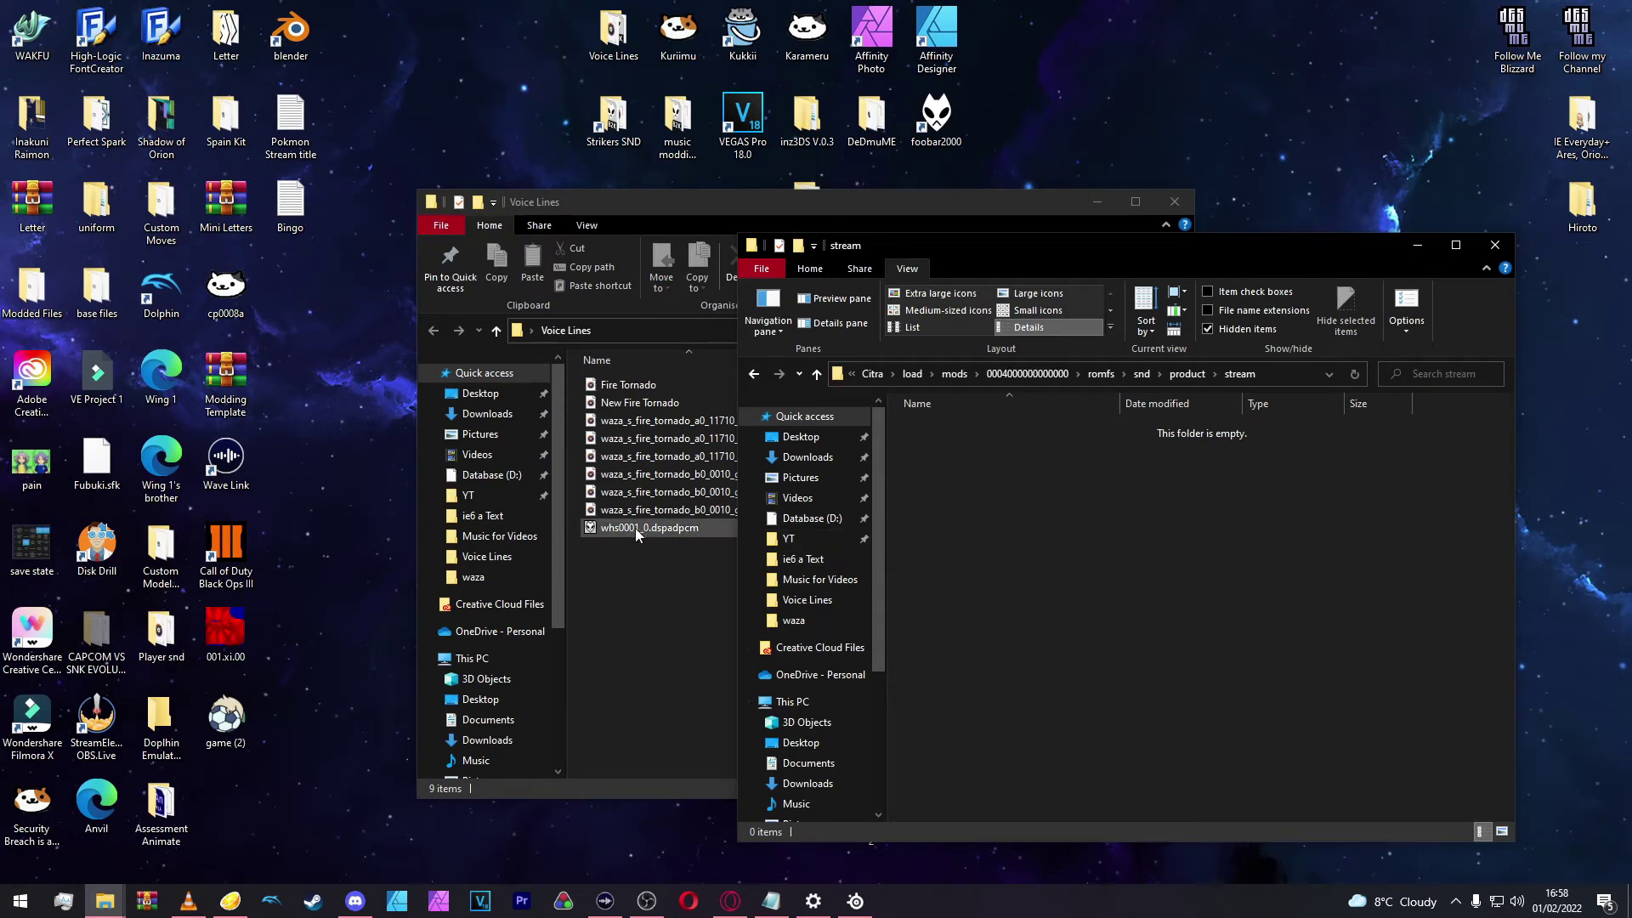
{"action": "left_click_drag", "start_coordinate": [635, 528], "coordinate": [986, 529]}
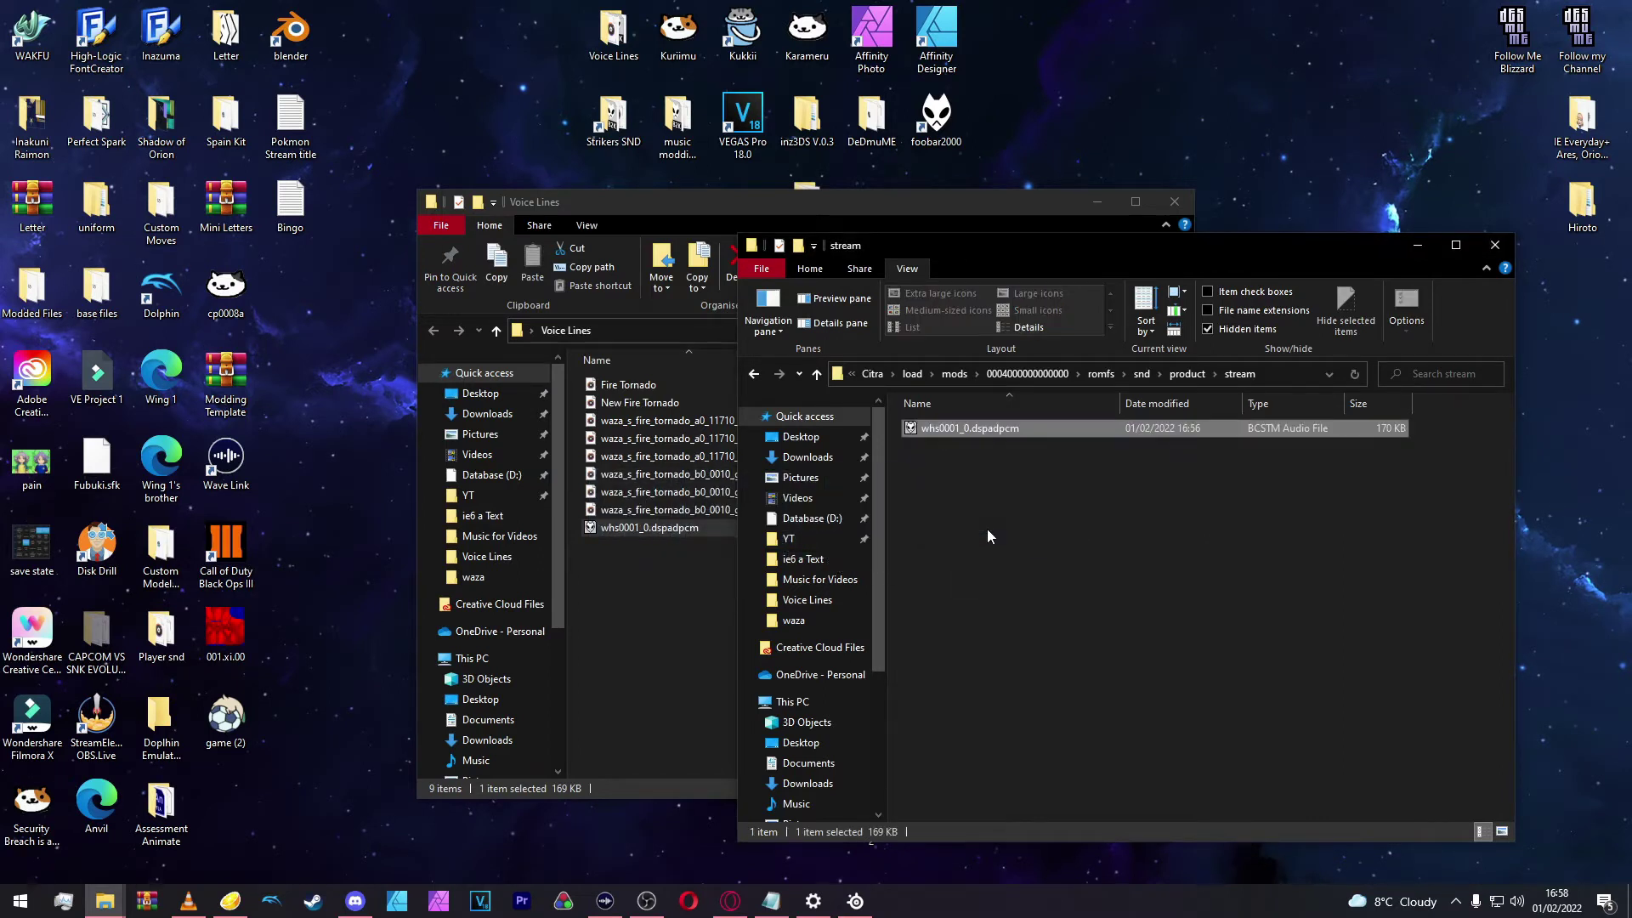
{"action": "left_click", "coordinate": [946, 450]}
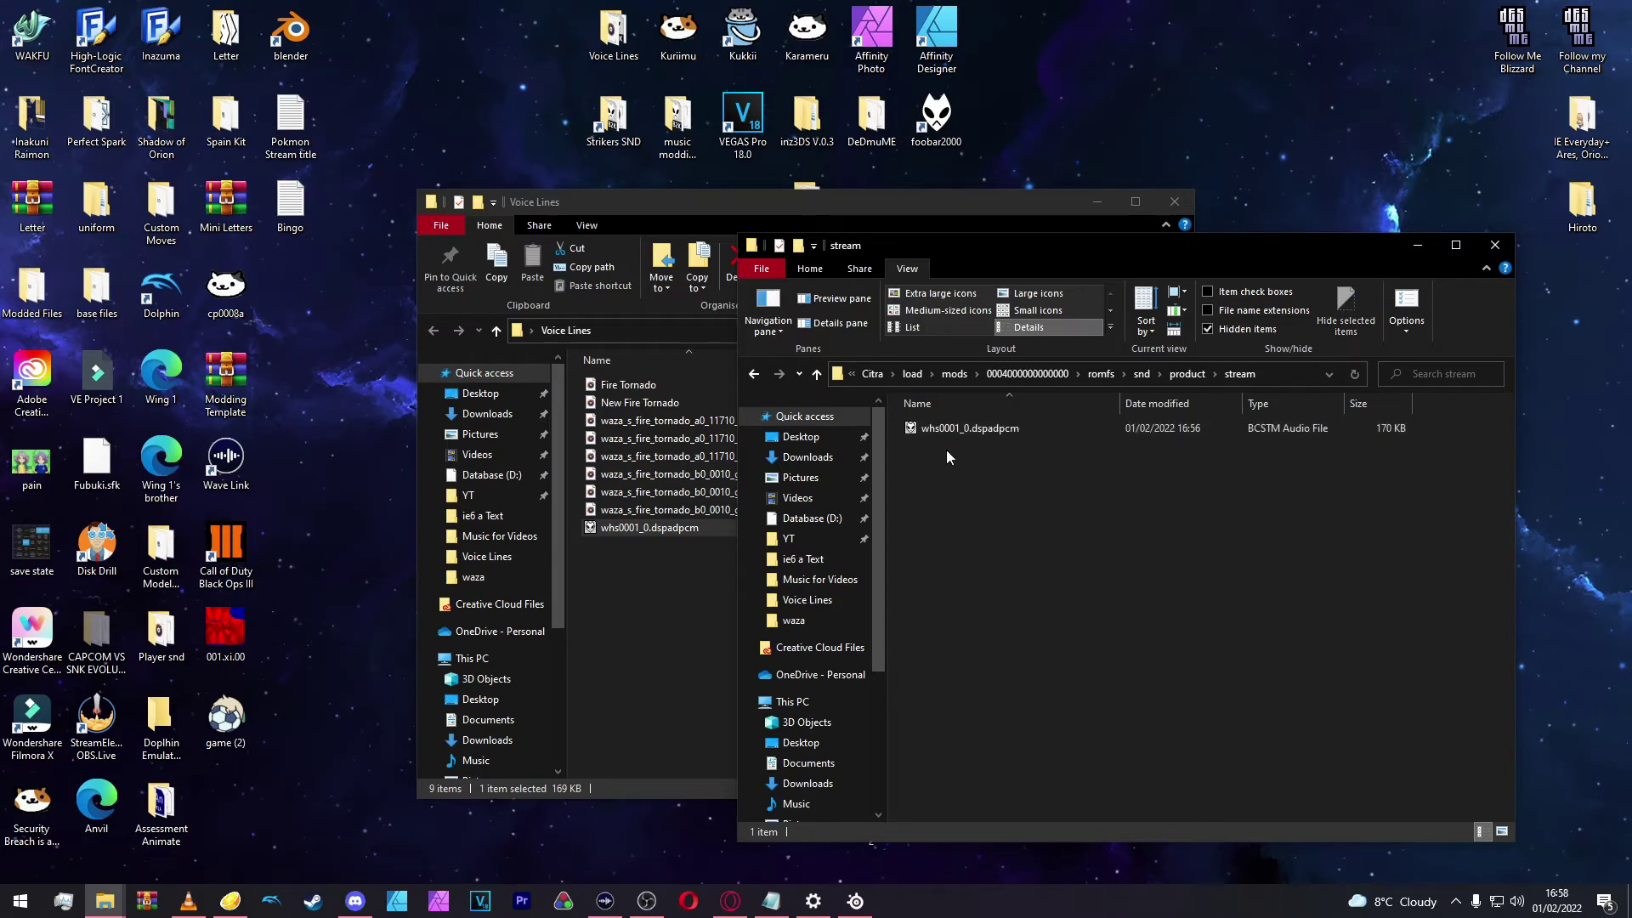
Step: Close the Voice Lines window and return to Citra
{"action": "left_click", "coordinate": [1075, 198]}
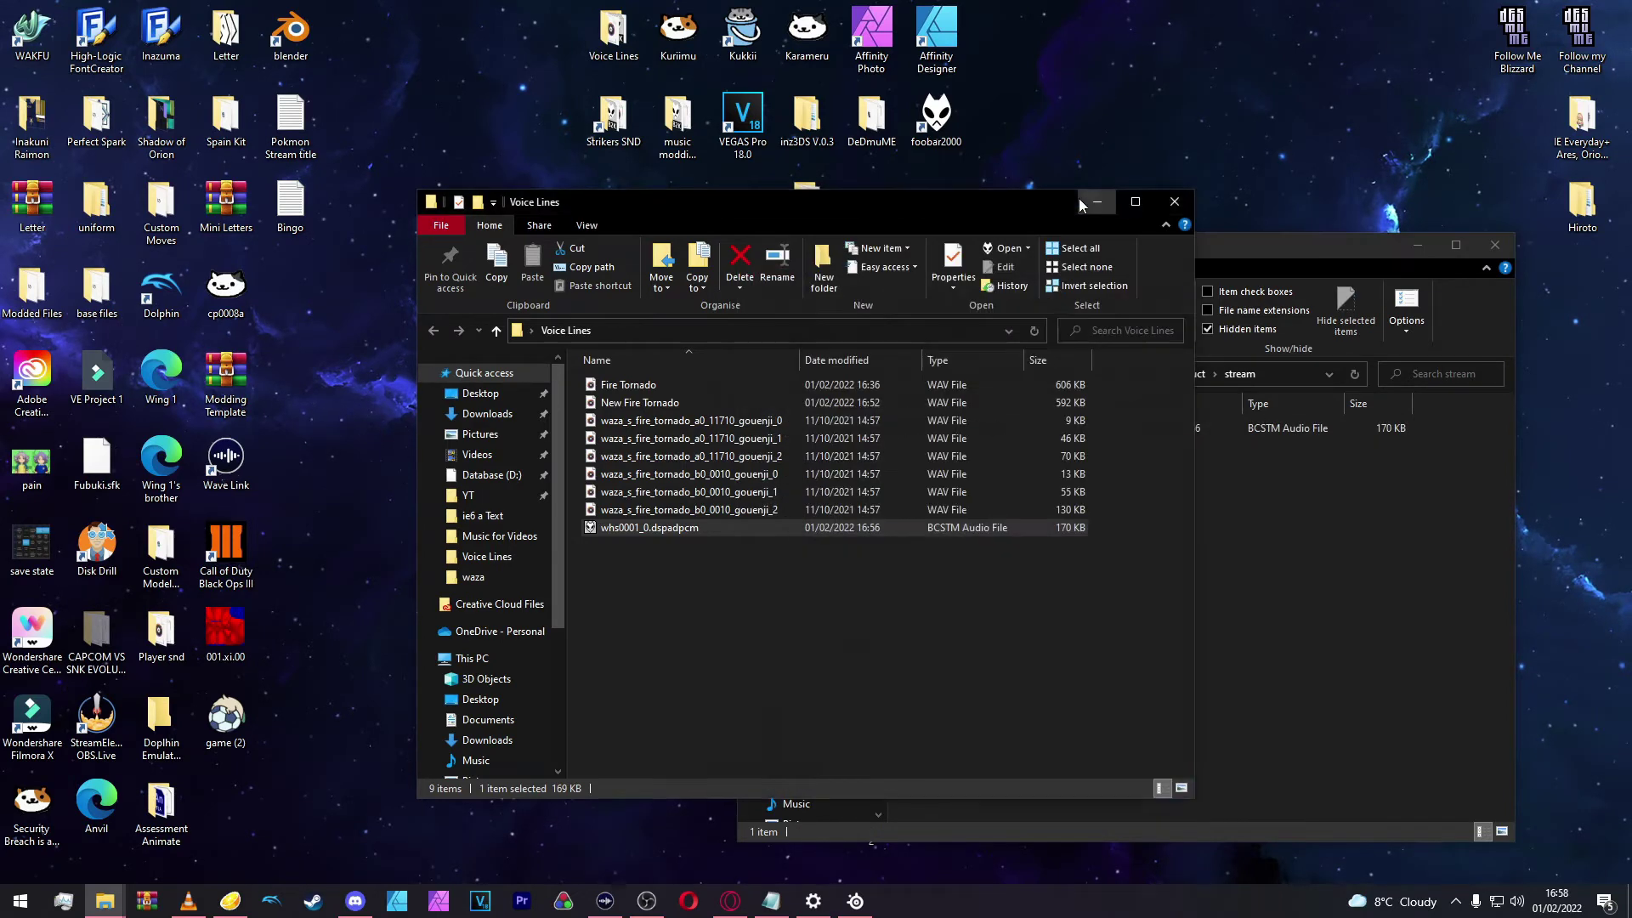
{"action": "key", "text": "alt+F4"}
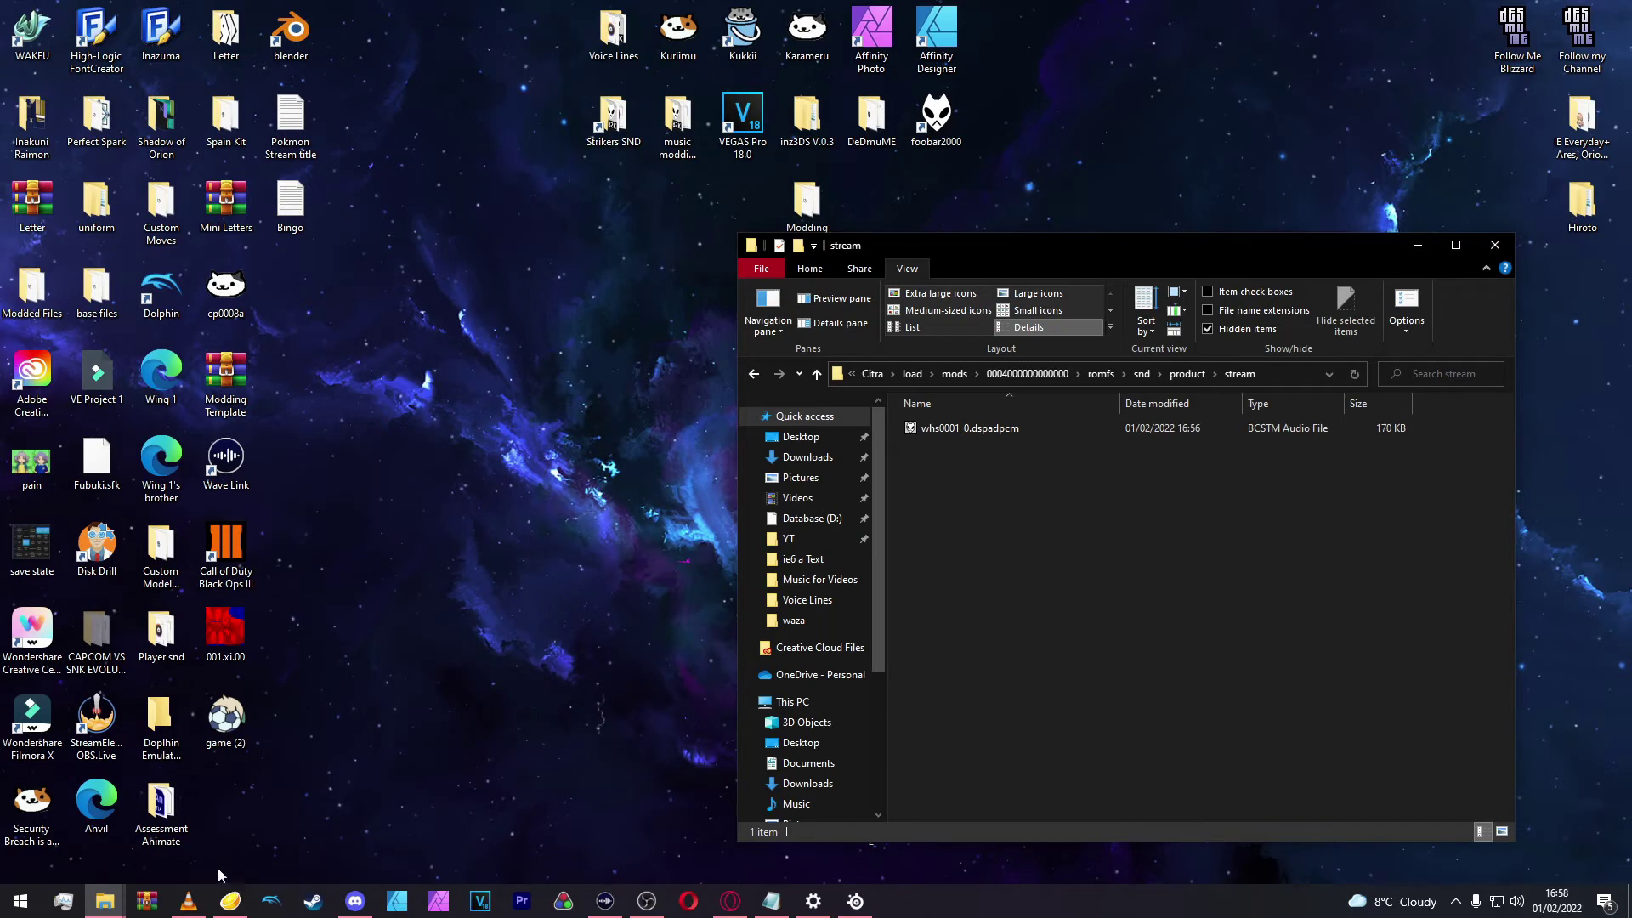
{"action": "left_click", "coordinate": [230, 900]}
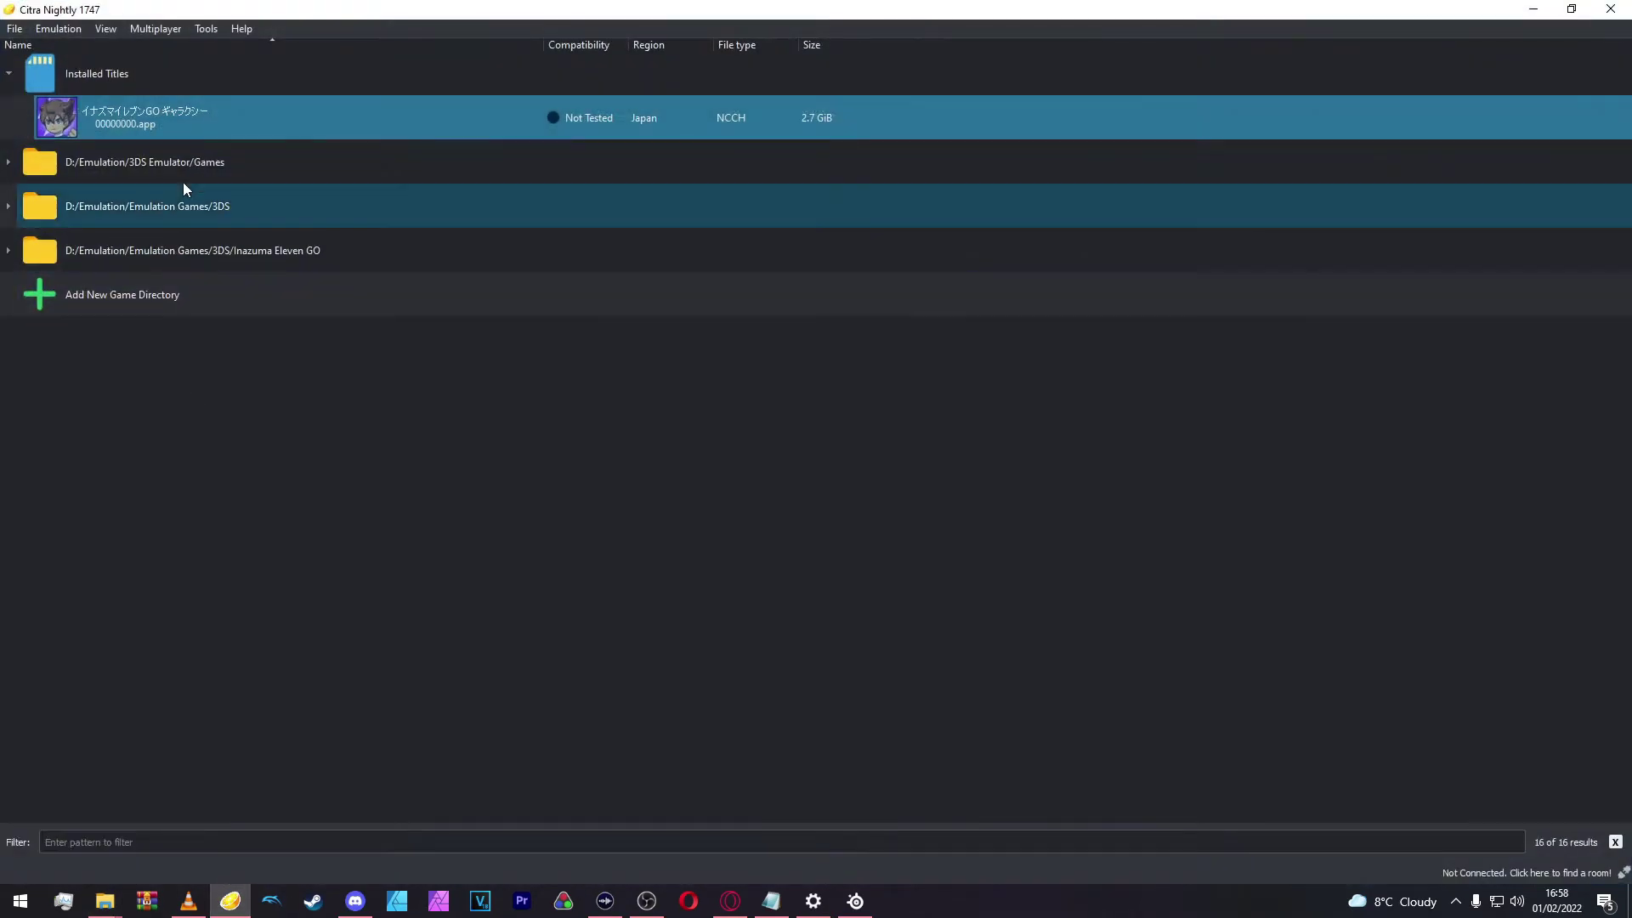
Step: Launch the game in Citra, accept the Borderlines battle and start the match
{"action": "double_click", "coordinate": [151, 114]}
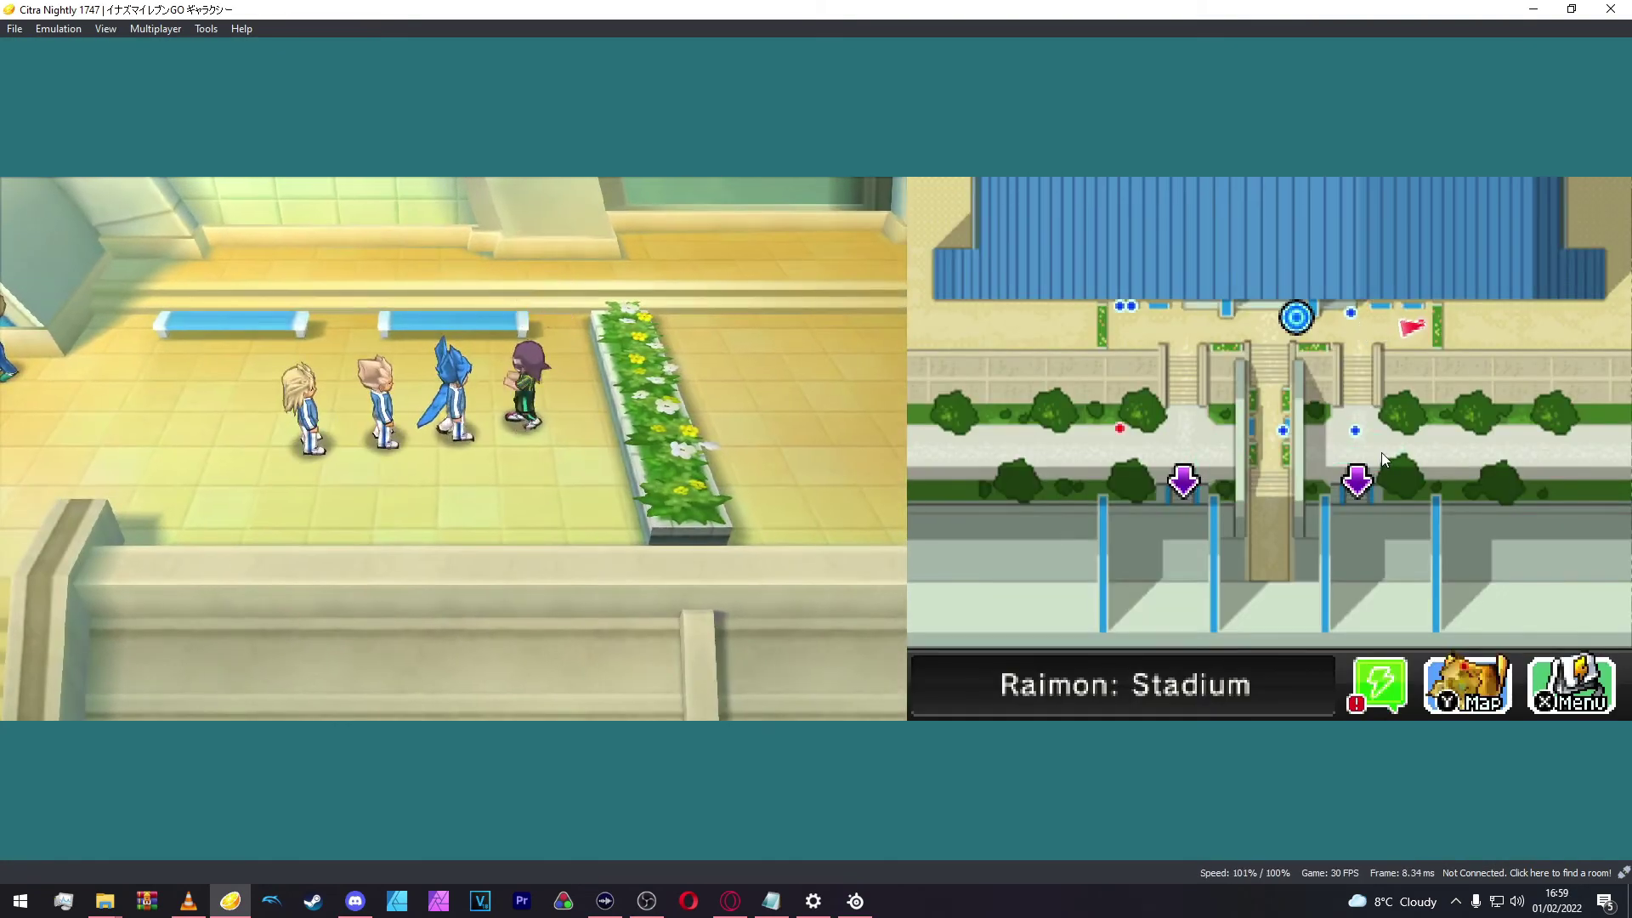
{"action": "left_click", "coordinate": [1297, 400]}
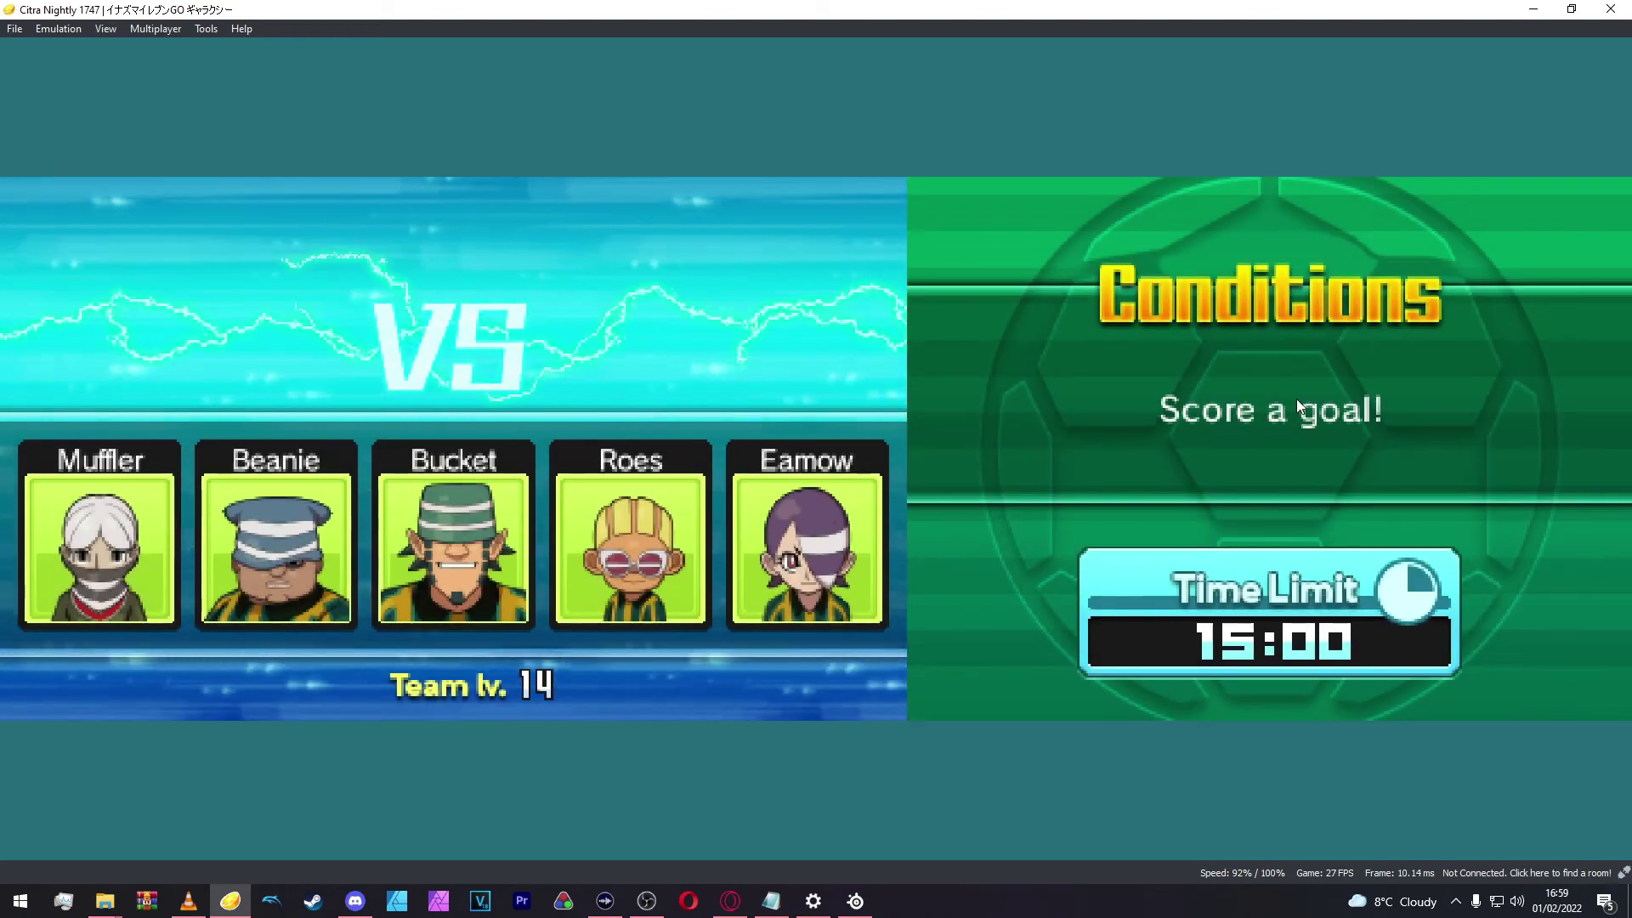
{"action": "left_click", "coordinate": [1161, 350]}
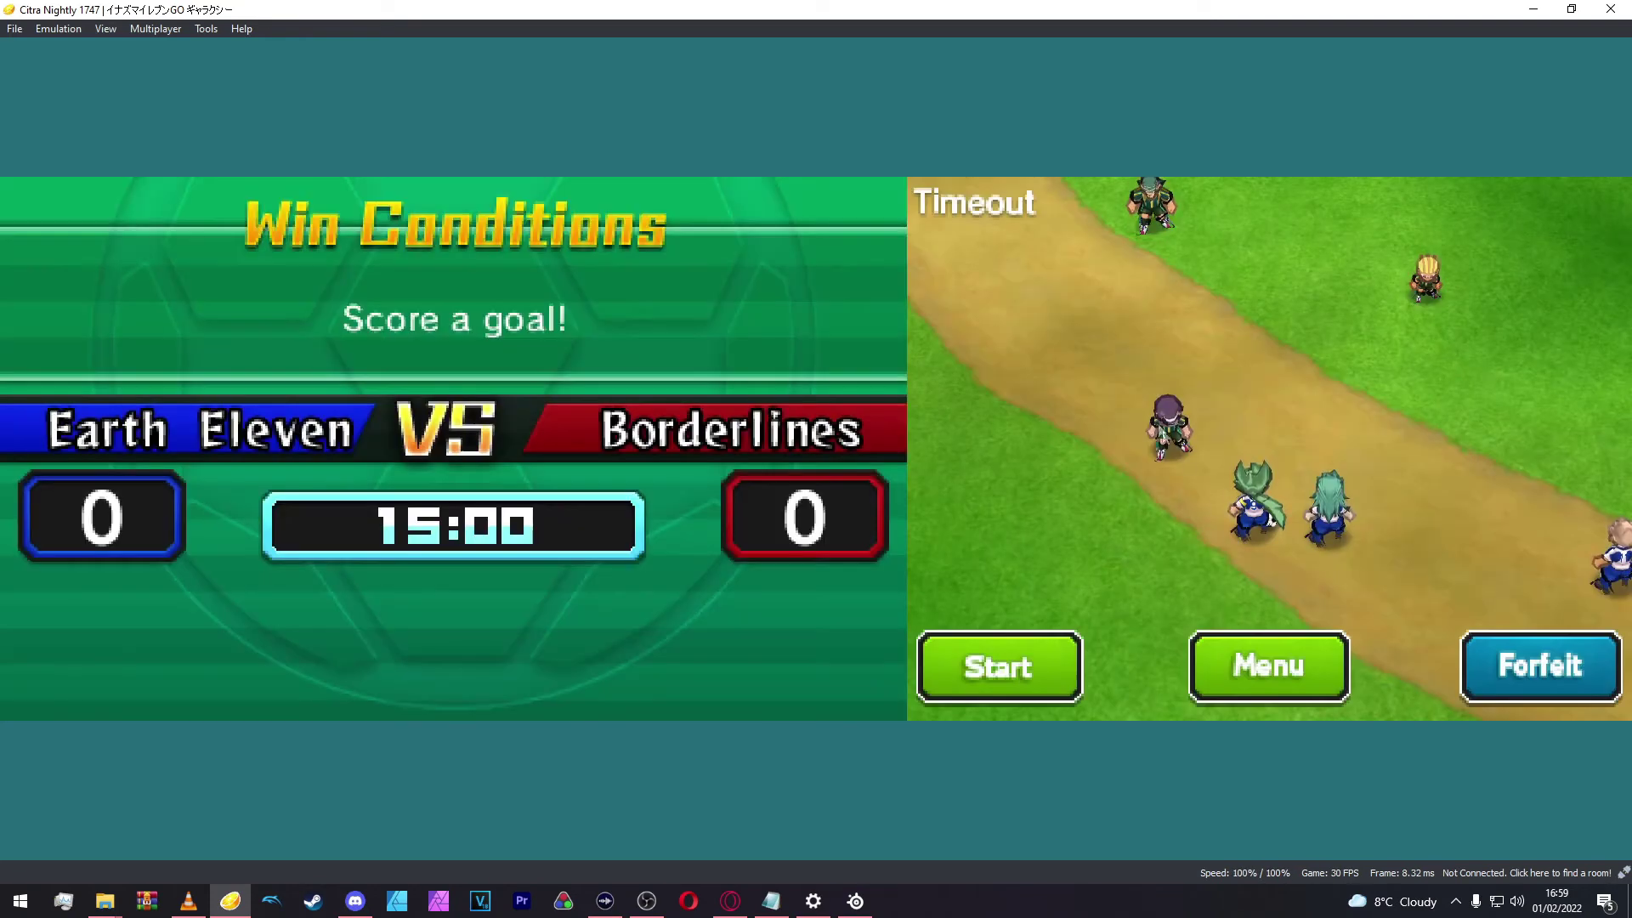
{"action": "left_click", "coordinate": [1034, 639]}
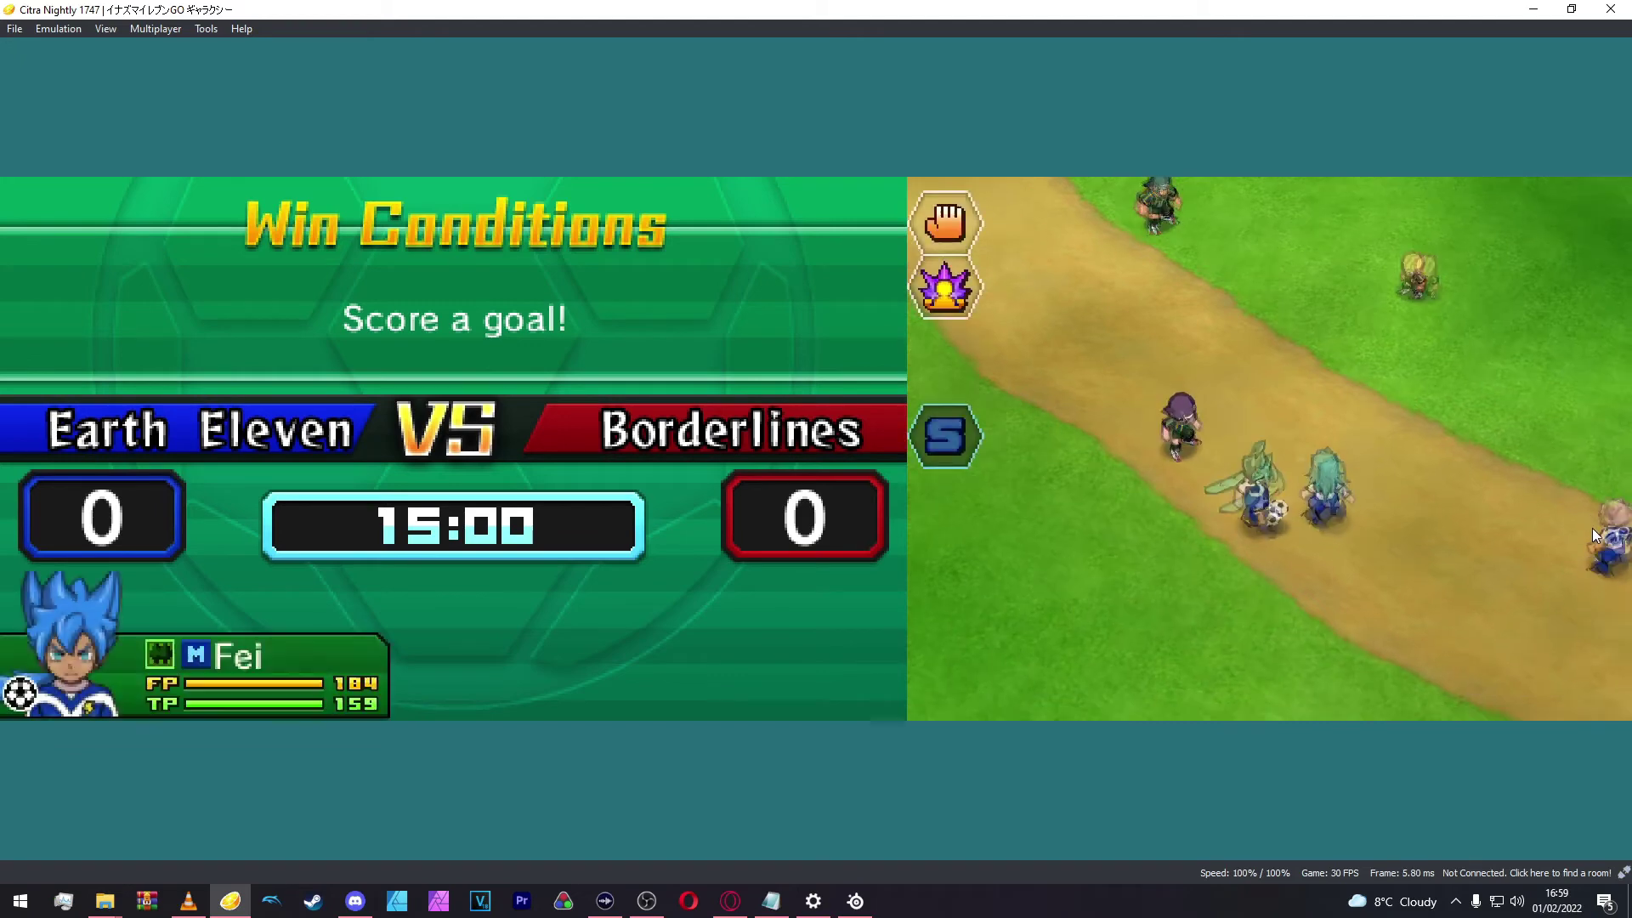
Step: Dribble Gouenji toward goal, beat the block with a special move, and aim the shot
{"action": "left_click", "coordinate": [1165, 328]}
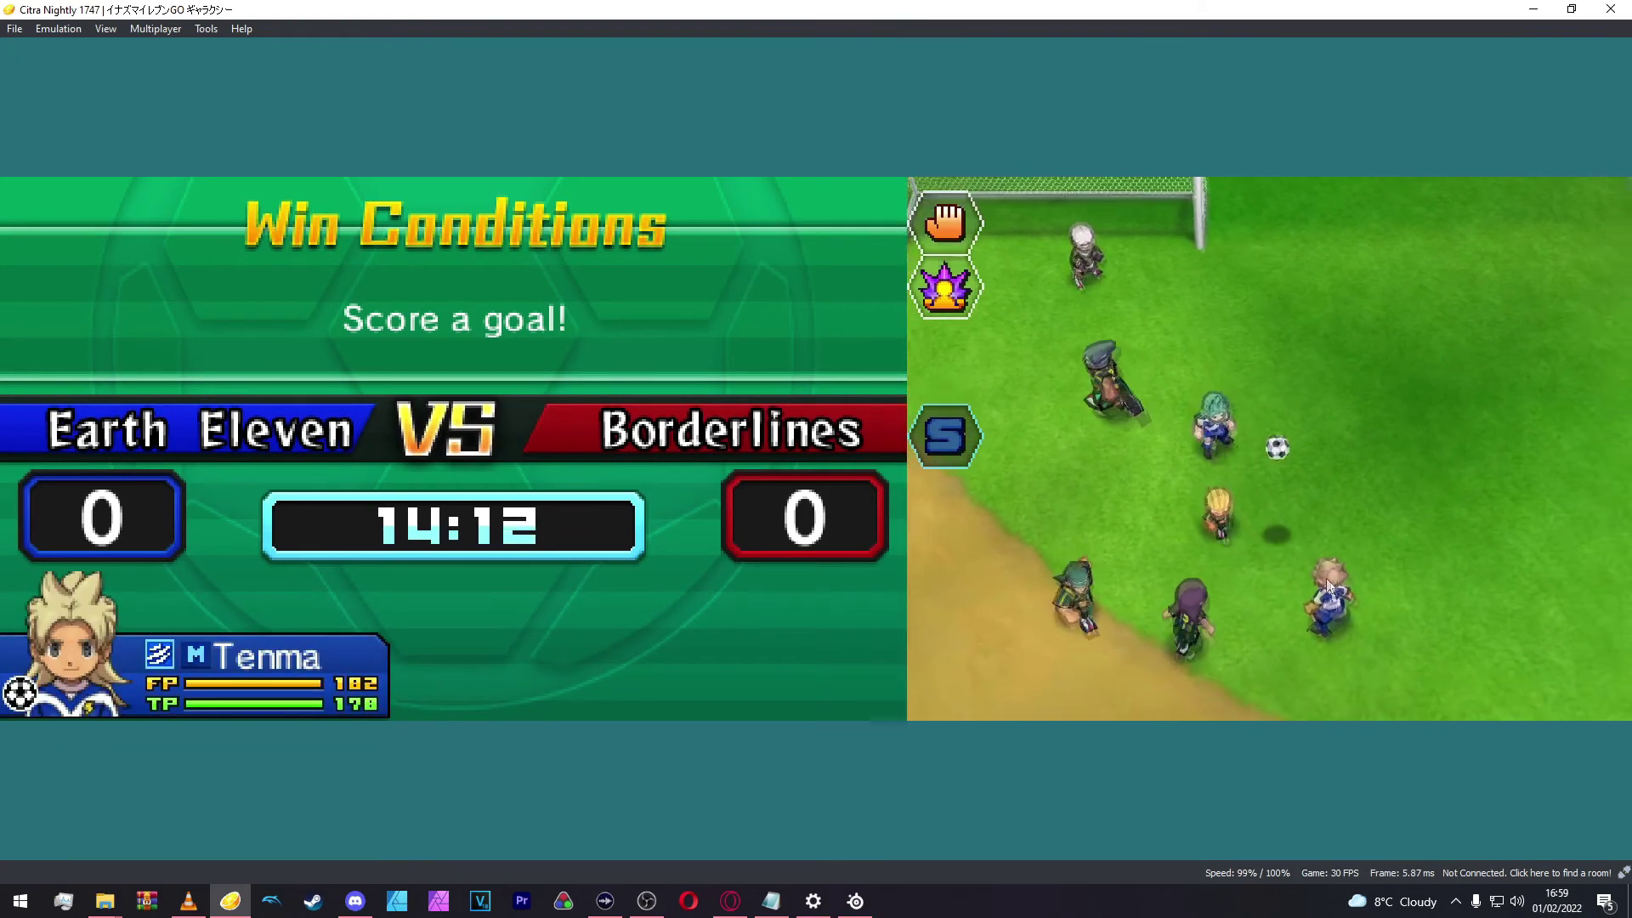
{"action": "left_click", "coordinate": [1282, 430]}
{"action": "mouse_move", "coordinate": [1283, 430]}
{"action": "left_mouse_down"}
{"action": "mouse_move", "coordinate": [1234, 320]}
{"action": "mouse_move", "coordinate": [1134, 313]}
{"action": "left_mouse_up"}
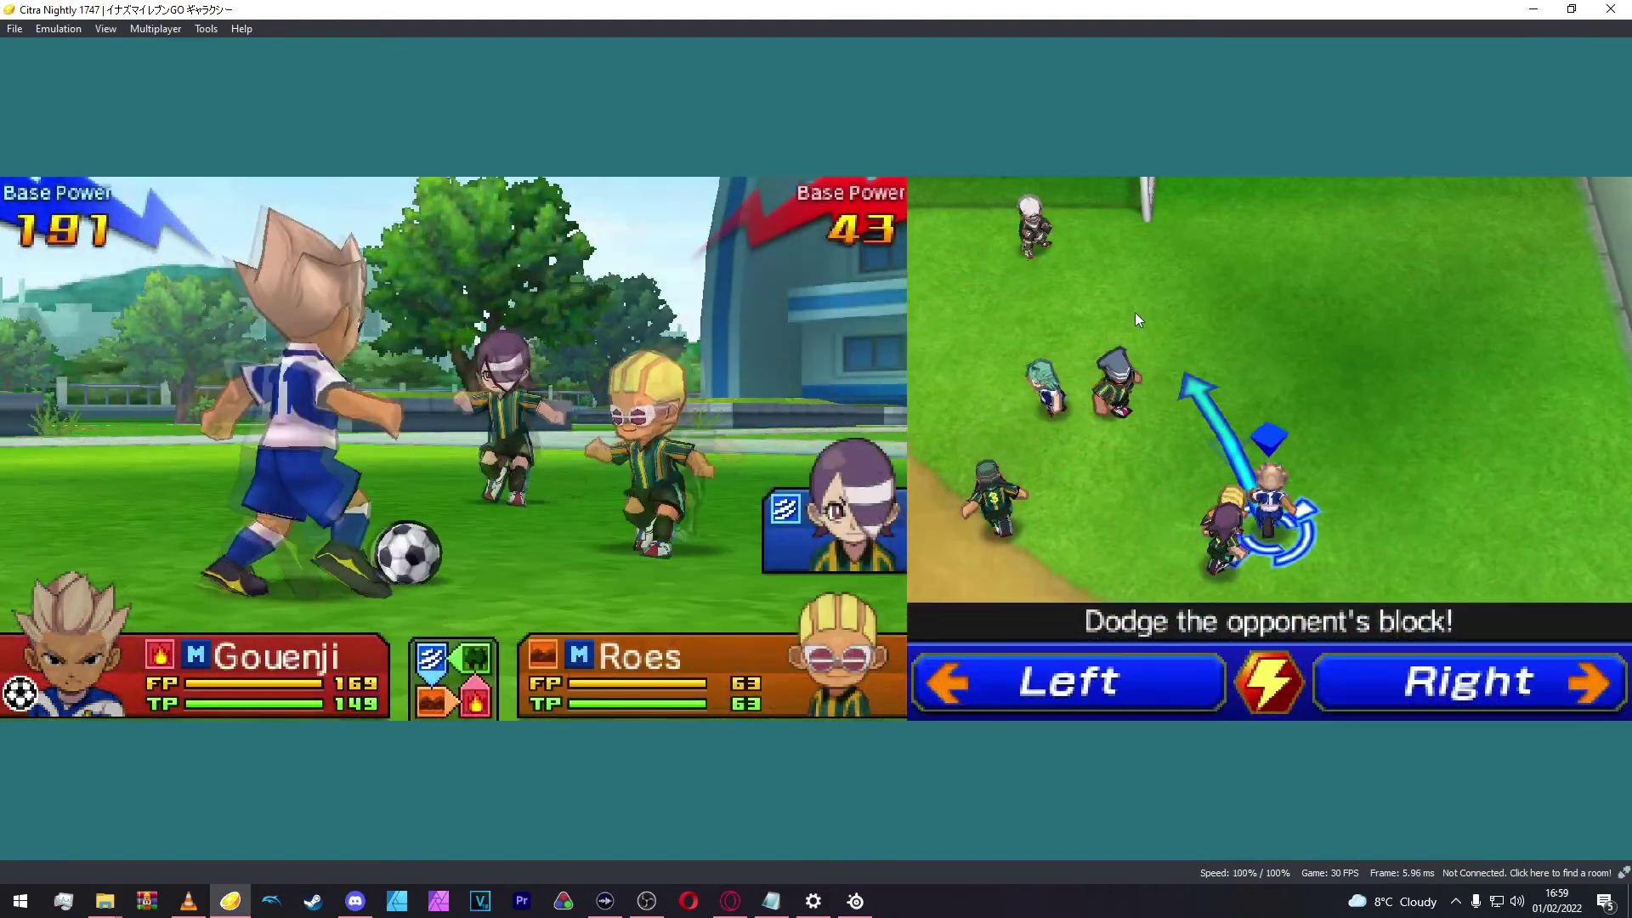
{"action": "left_click", "coordinate": [1296, 684]}
{"action": "left_click", "coordinate": [1071, 361]}
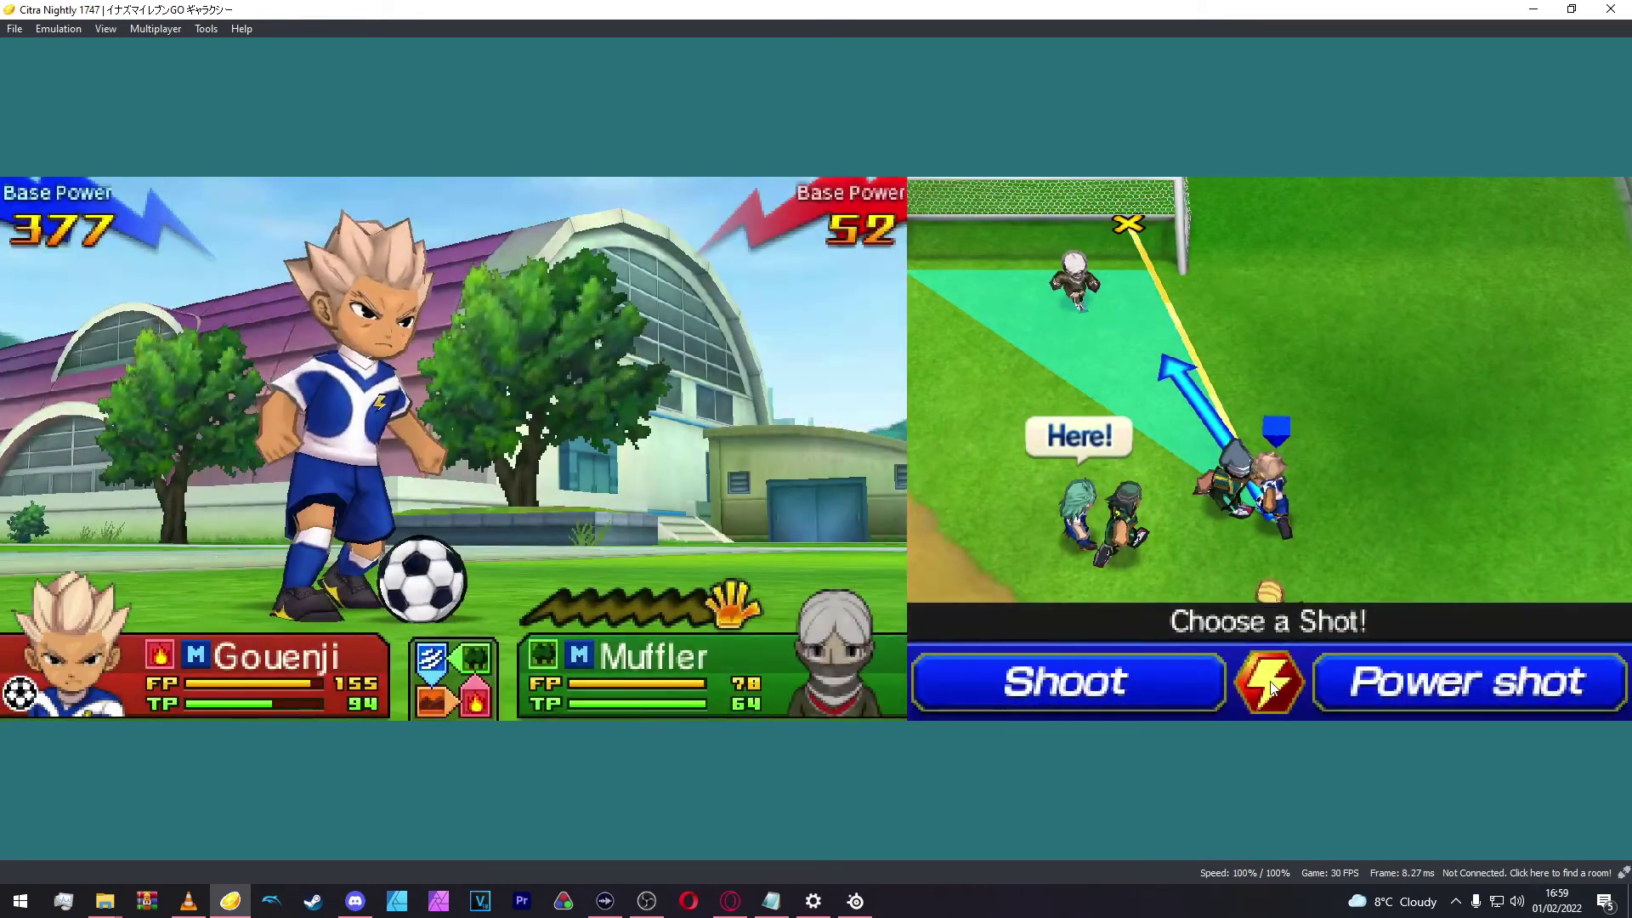
{"action": "left_click", "coordinate": [1275, 679]}
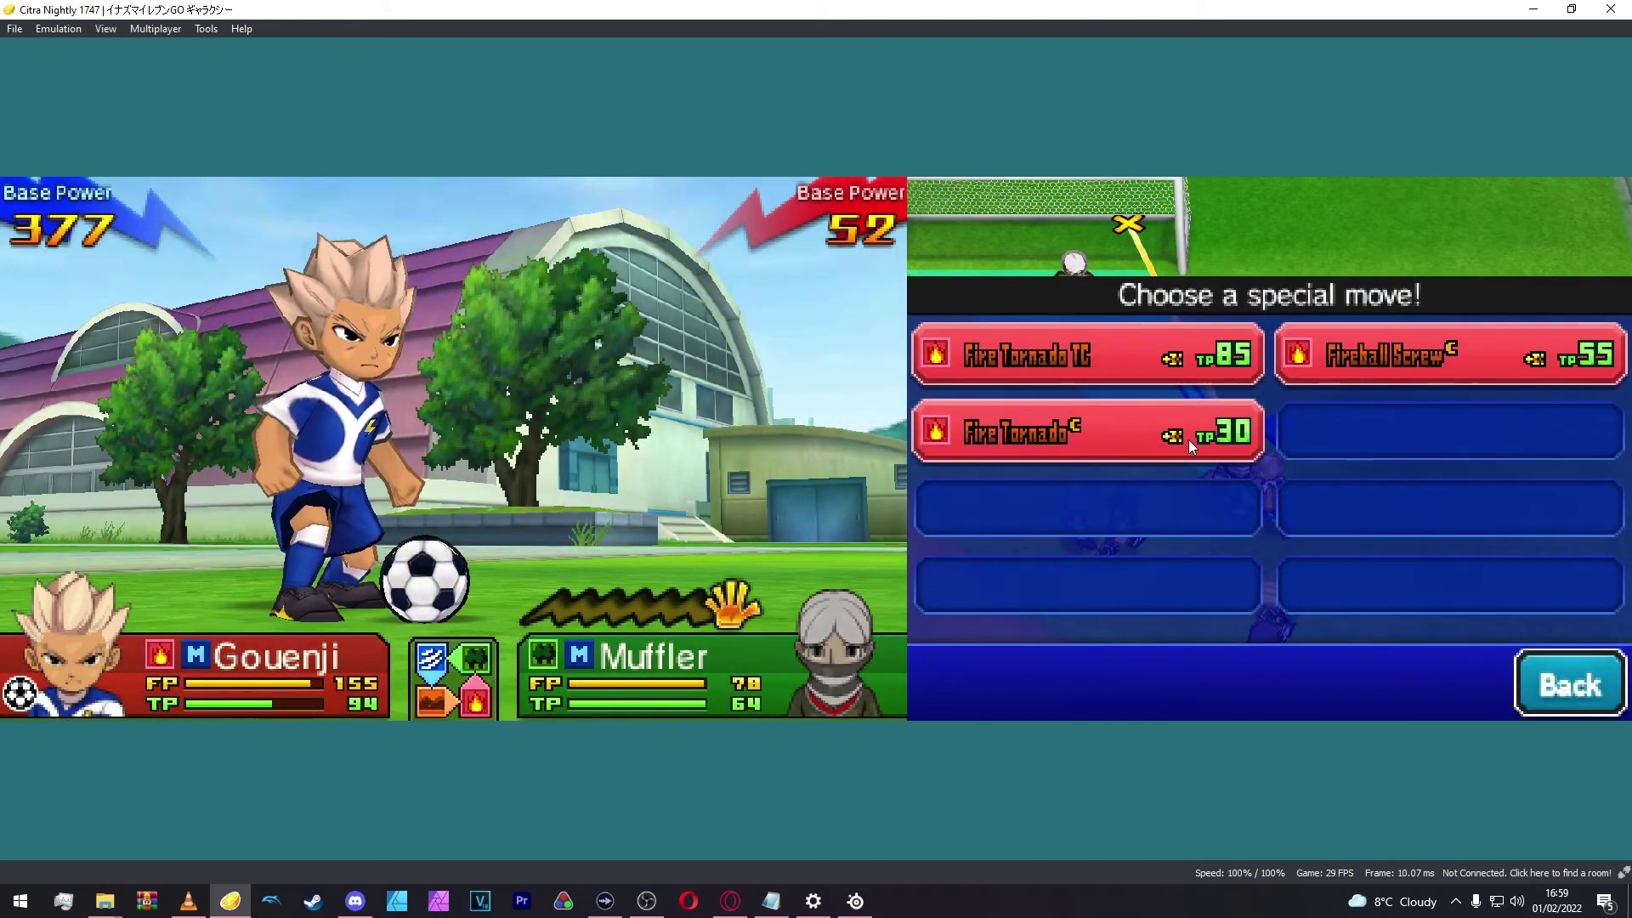
Step: Shoot with Fire Tornado C and let the Borderlines match finish 1–0
{"action": "left_click", "coordinate": [1186, 440]}
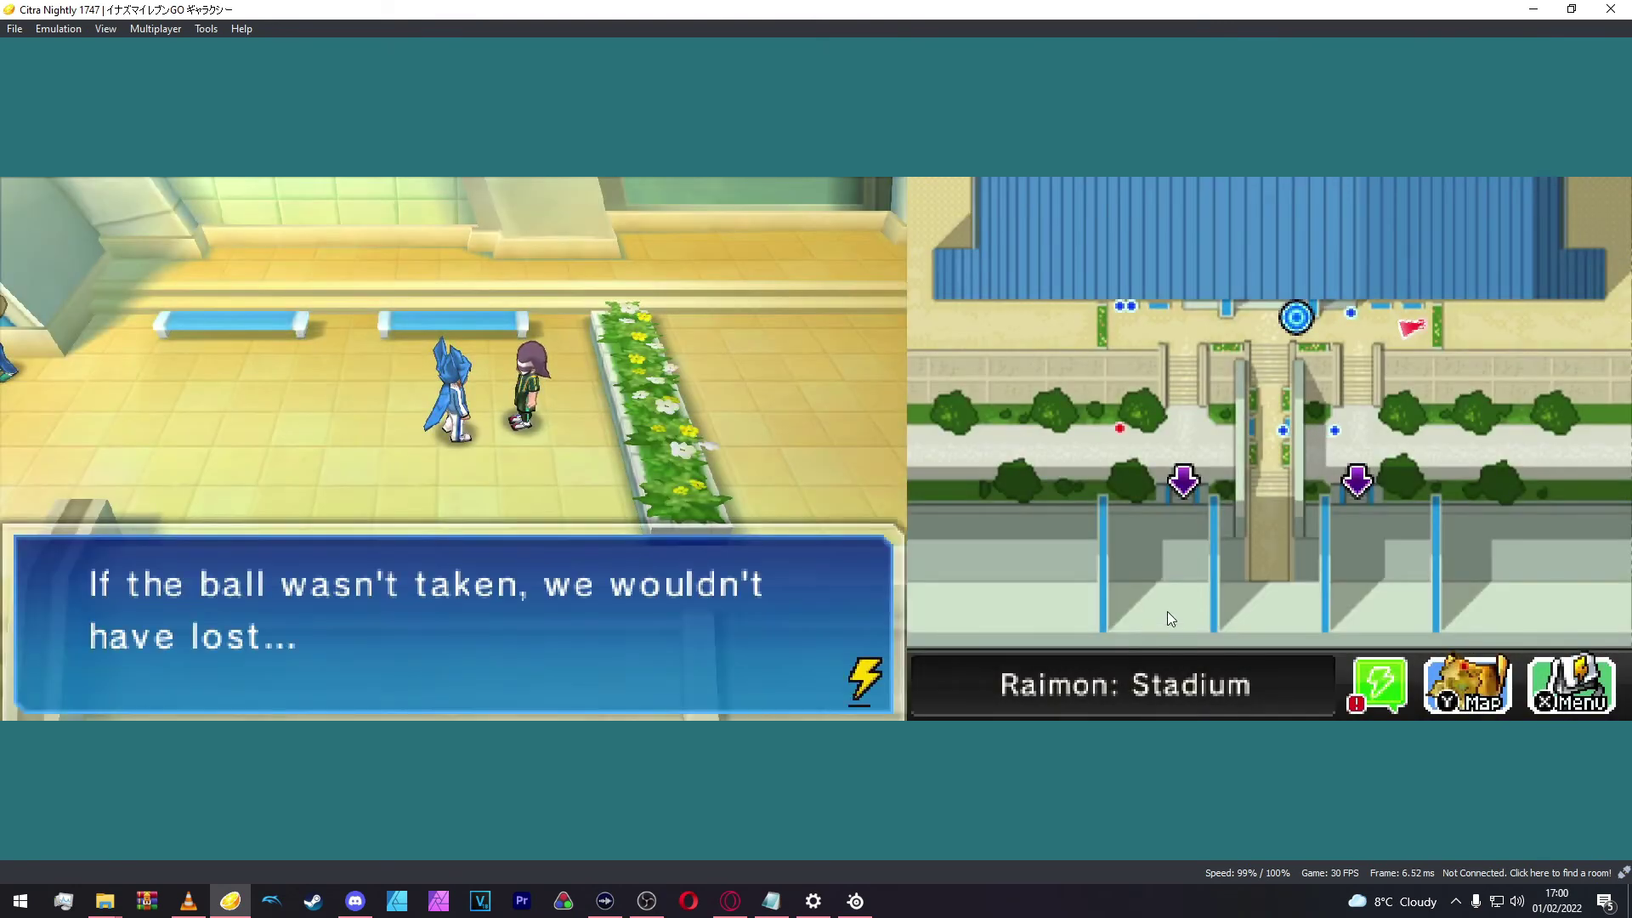
{"action": "key", "text": "a"}
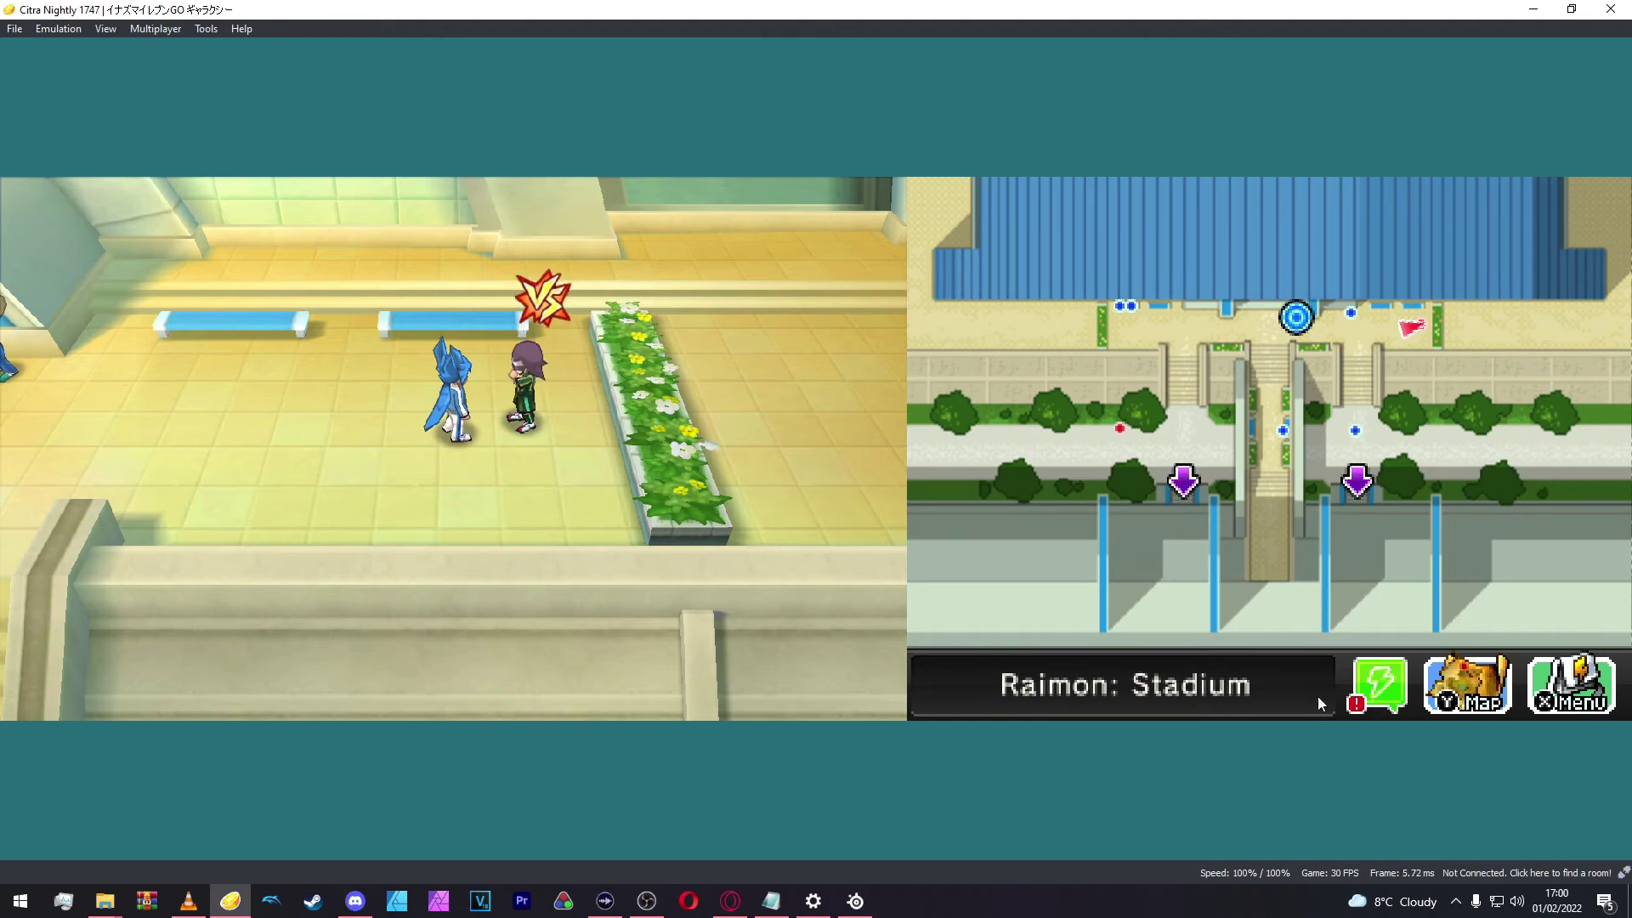
Step: Check Gouenji's stats and special moves under Main Menu > Friends, then back out
{"action": "key", "text": "s"}
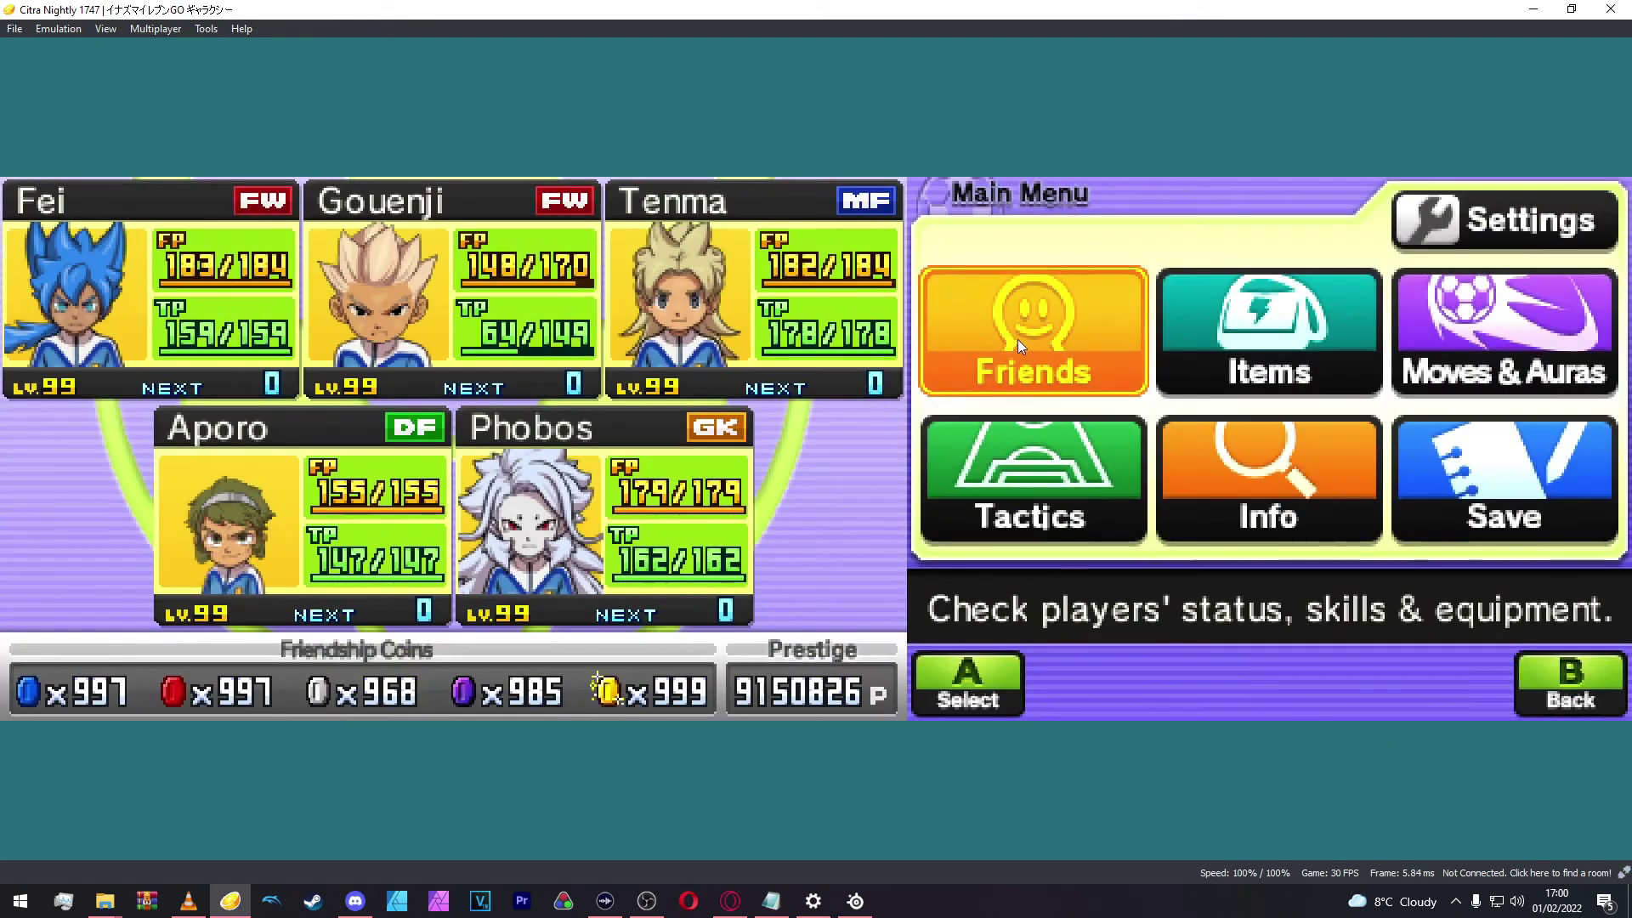
{"action": "left_click", "coordinate": [1017, 340]}
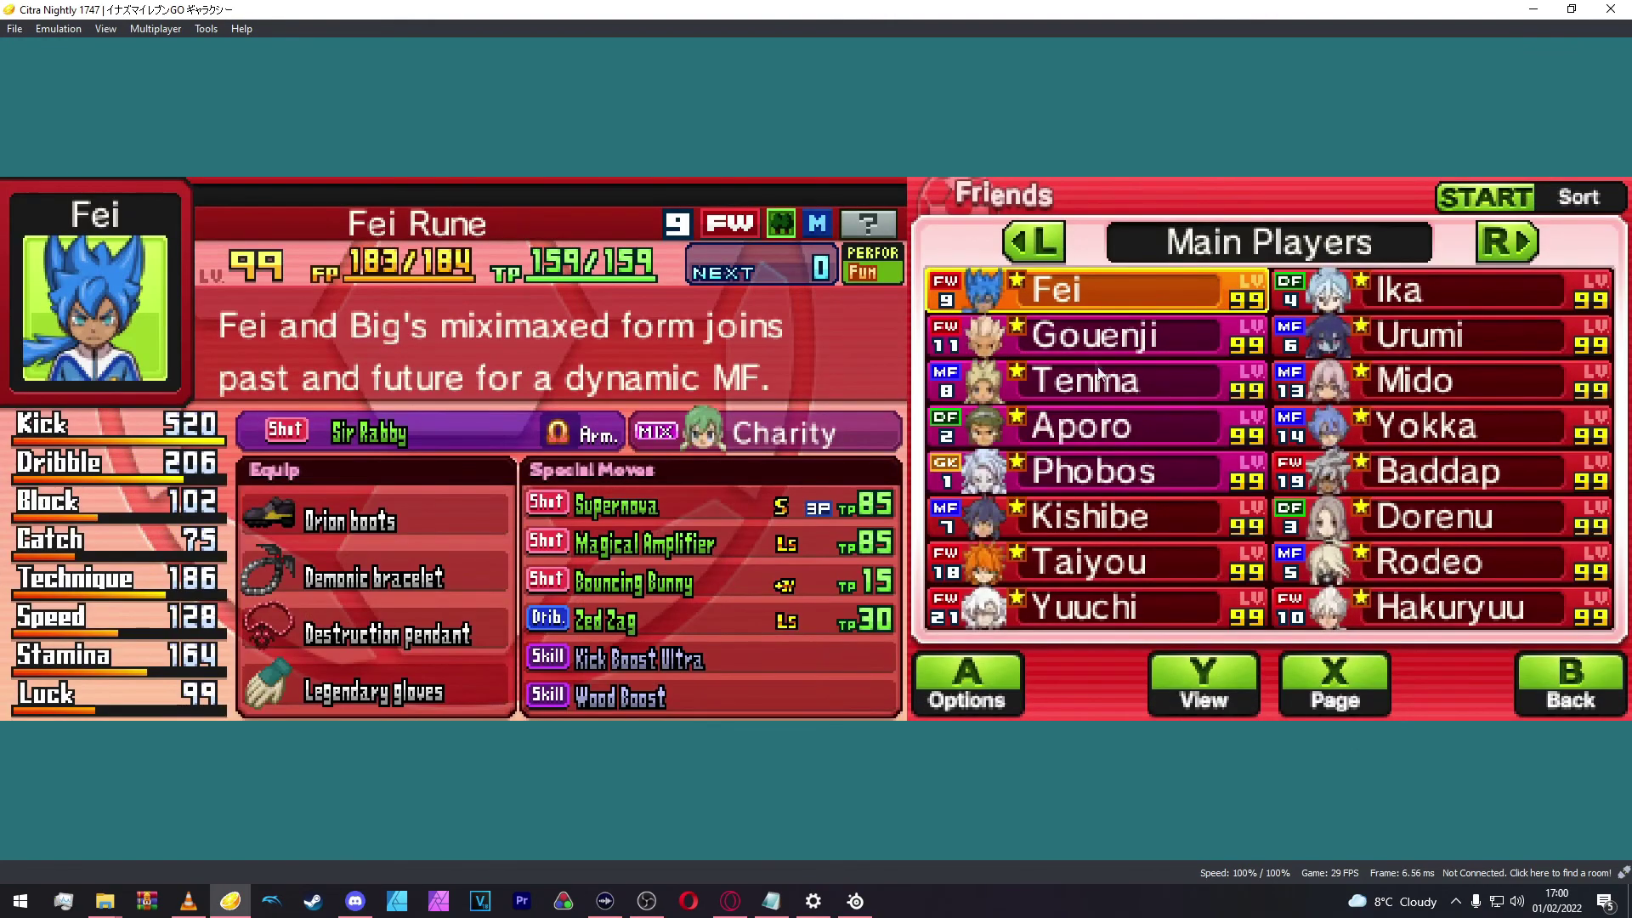
{"action": "left_click", "coordinate": [1091, 348]}
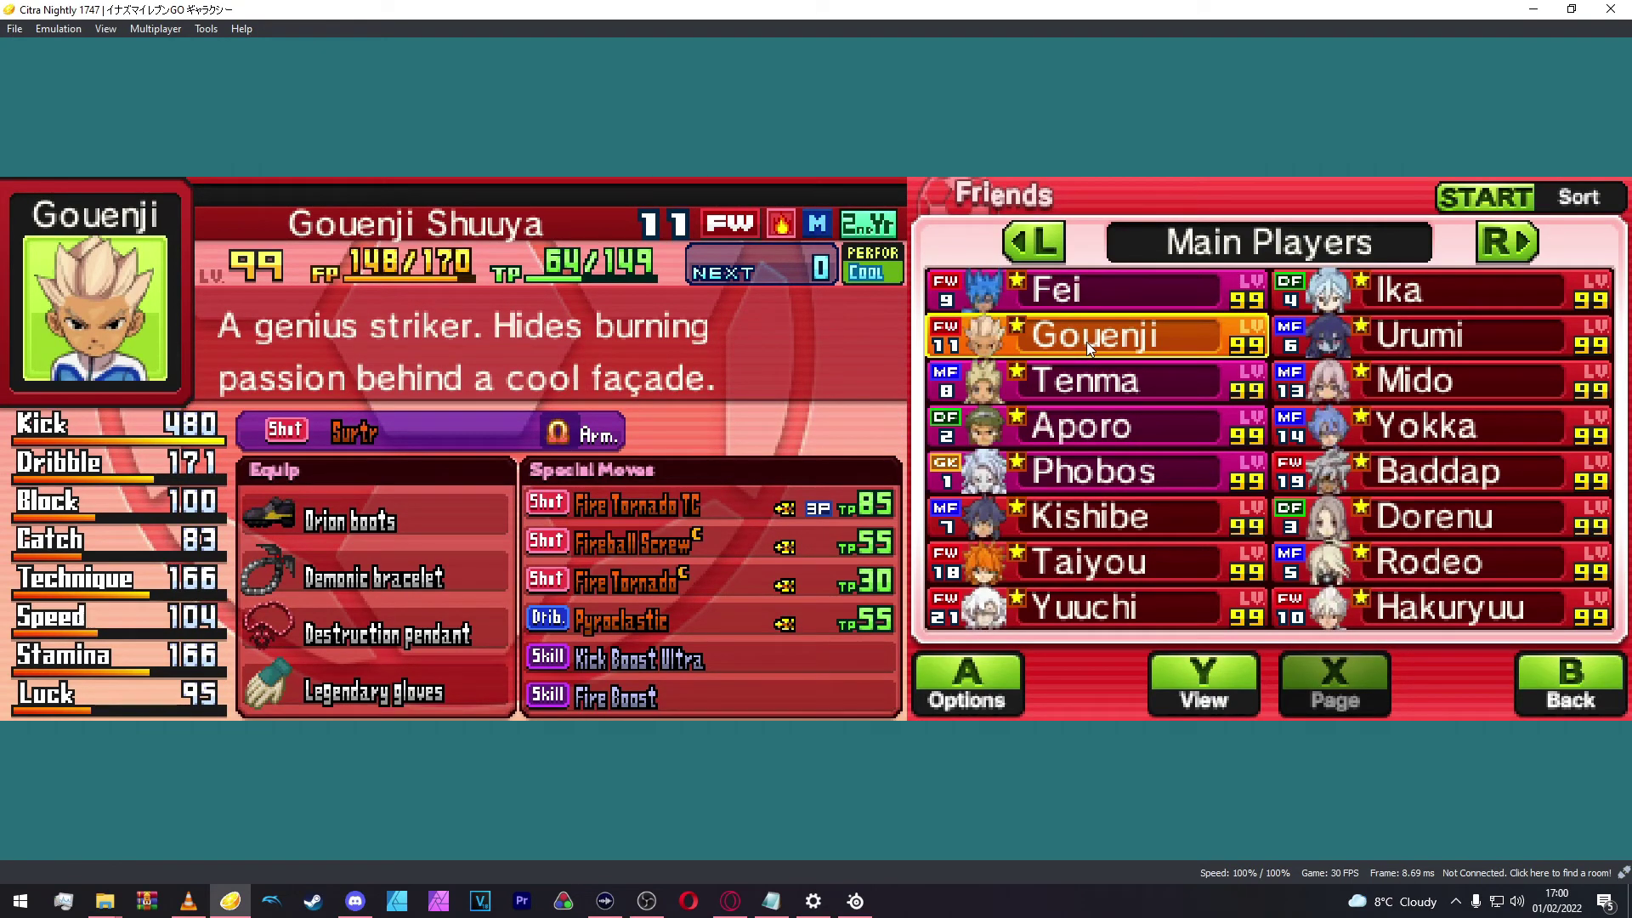
{"action": "left_click", "coordinate": [1051, 289]}
{"action": "left_click", "coordinate": [1561, 667]}
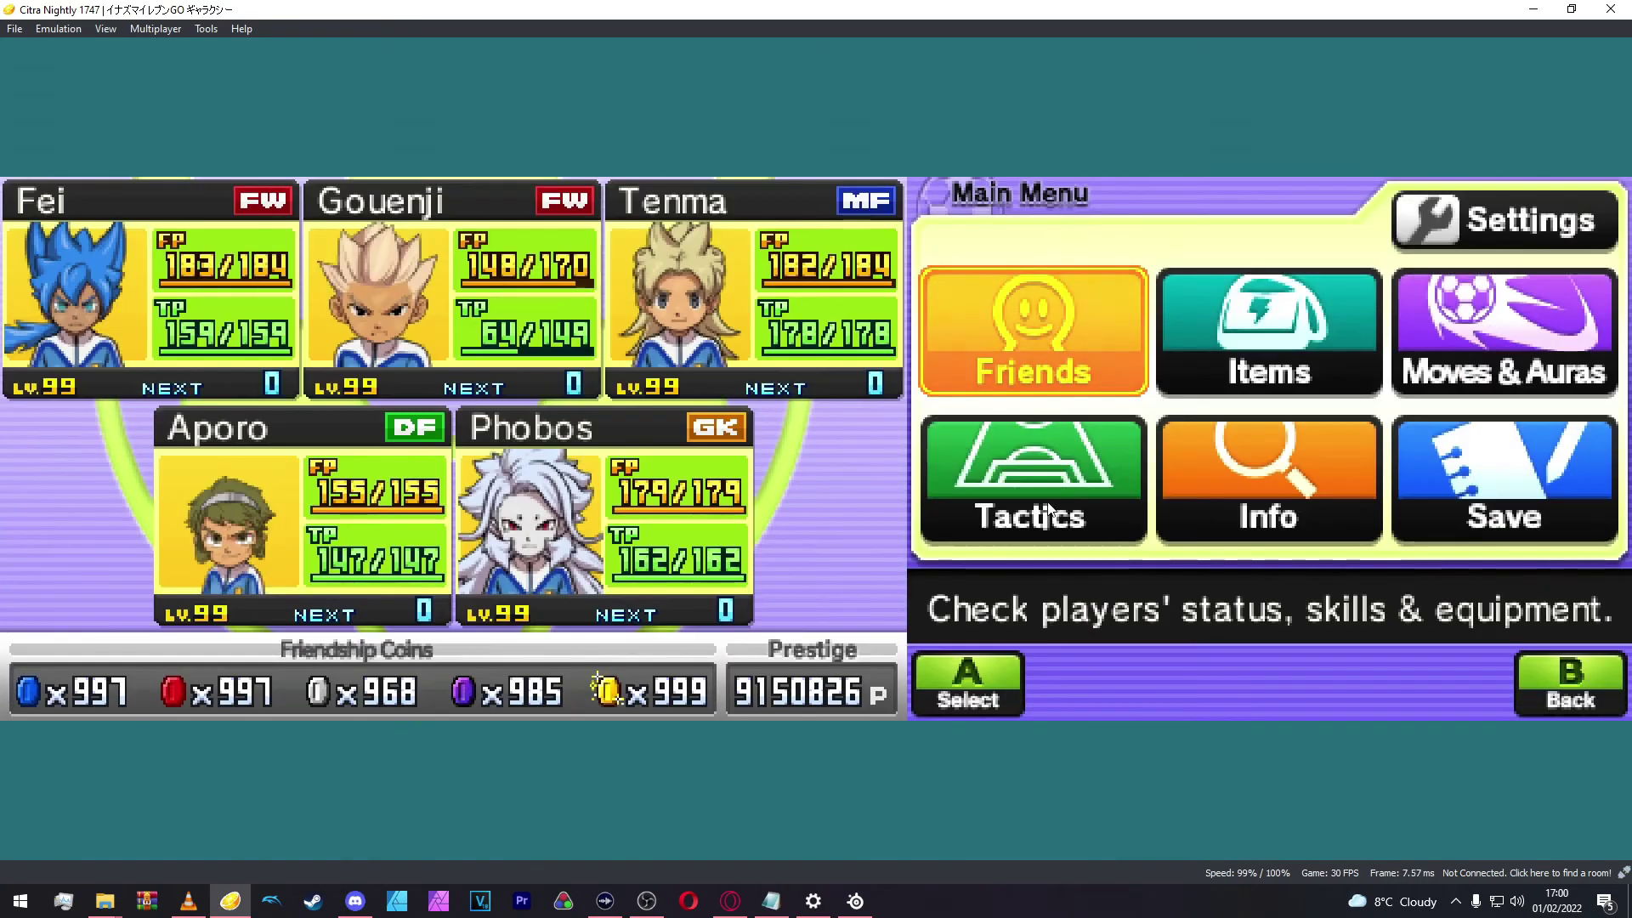
Step: Open Fei's Move/Auras screen from the Friends team list
{"action": "left_click", "coordinate": [1052, 510]}
{"action": "left_click", "coordinate": [1087, 307]}
{"action": "left_click", "coordinate": [1088, 308]}
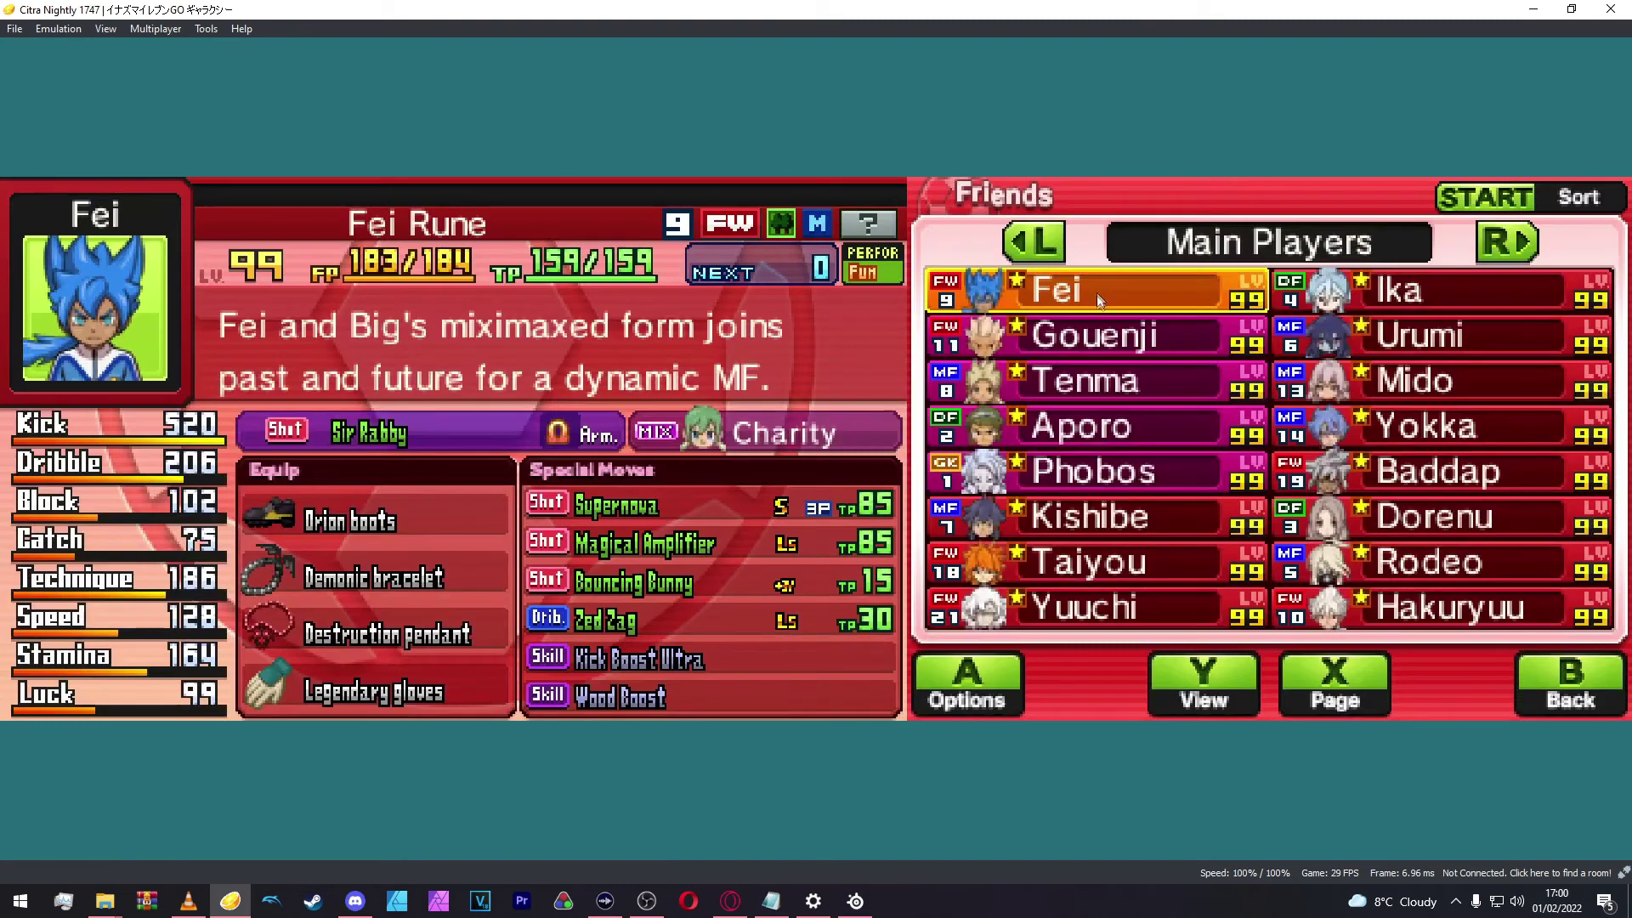
{"action": "left_click", "coordinate": [1205, 287]}
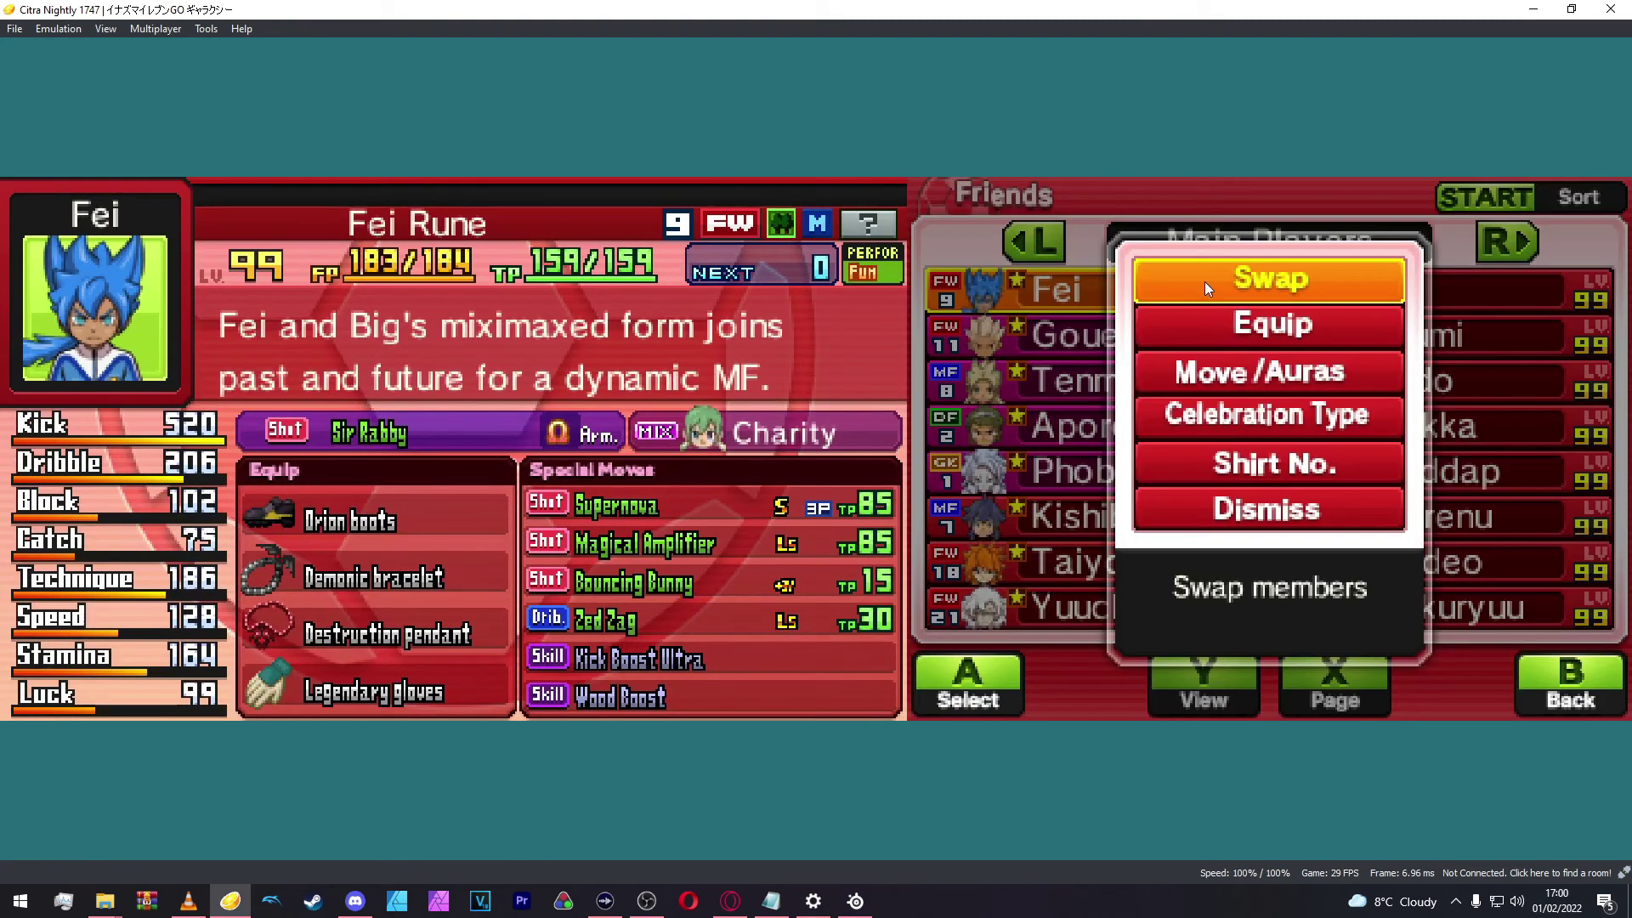
{"action": "left_click", "coordinate": [1240, 371]}
{"action": "left_click", "coordinate": [1241, 371]}
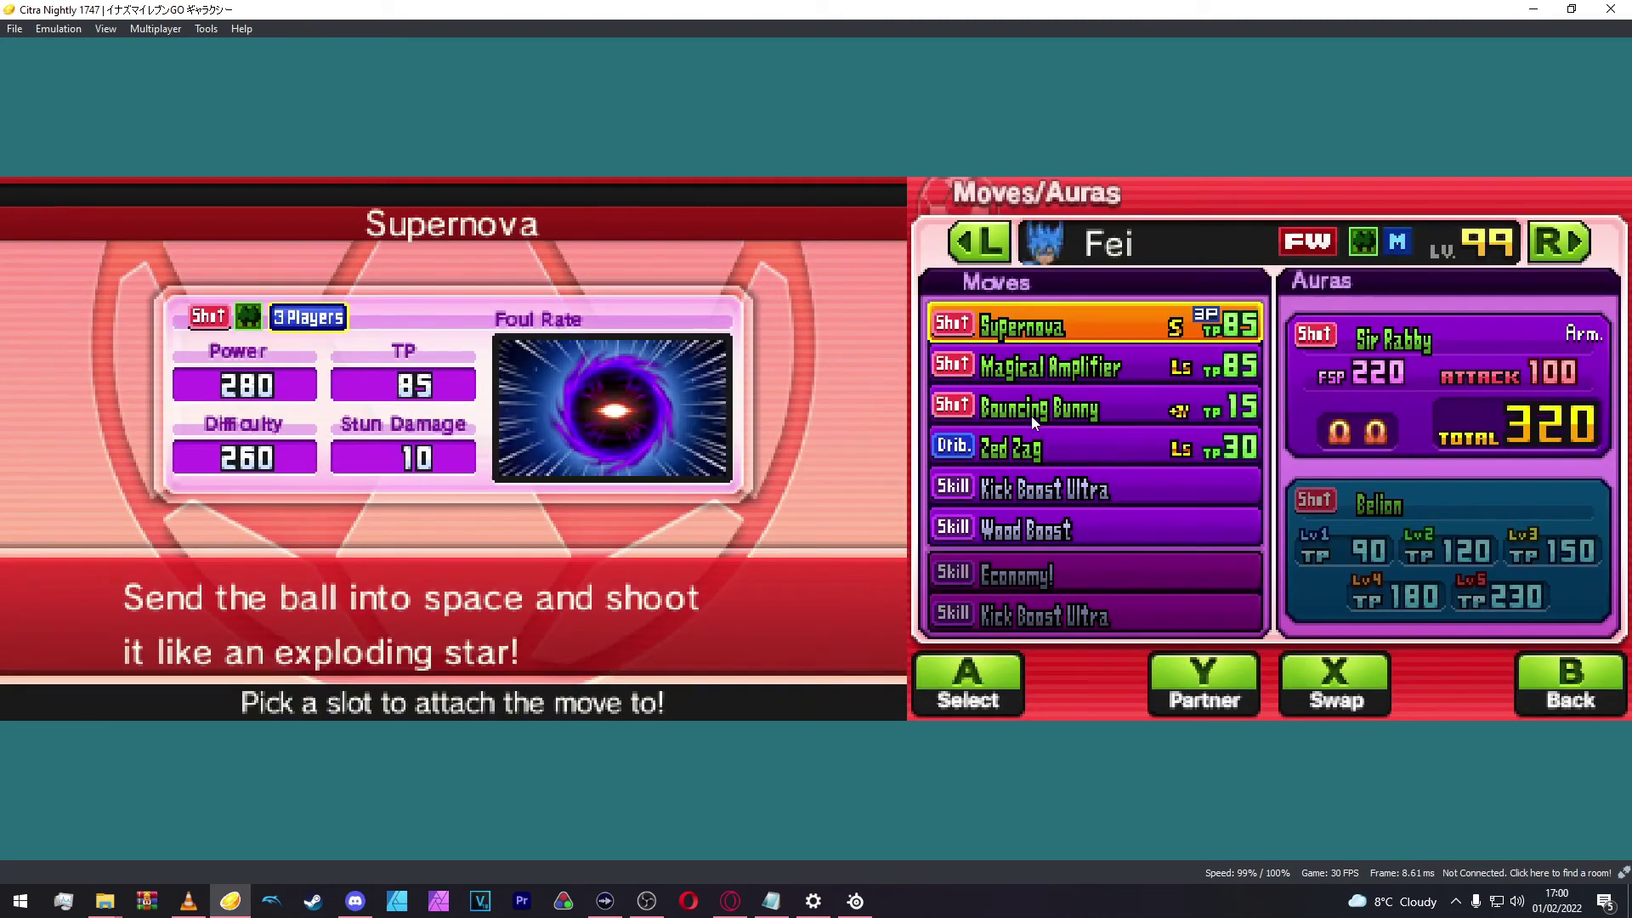
Step: Replace Fei's Bouncing Bunny with Fire Tornado and confirm the overwrite
{"action": "left_click", "coordinate": [1031, 416]}
{"action": "left_click", "coordinate": [1032, 416]}
{"action": "left_click", "coordinate": [1293, 493]}
{"action": "left_click", "coordinate": [1293, 493]}
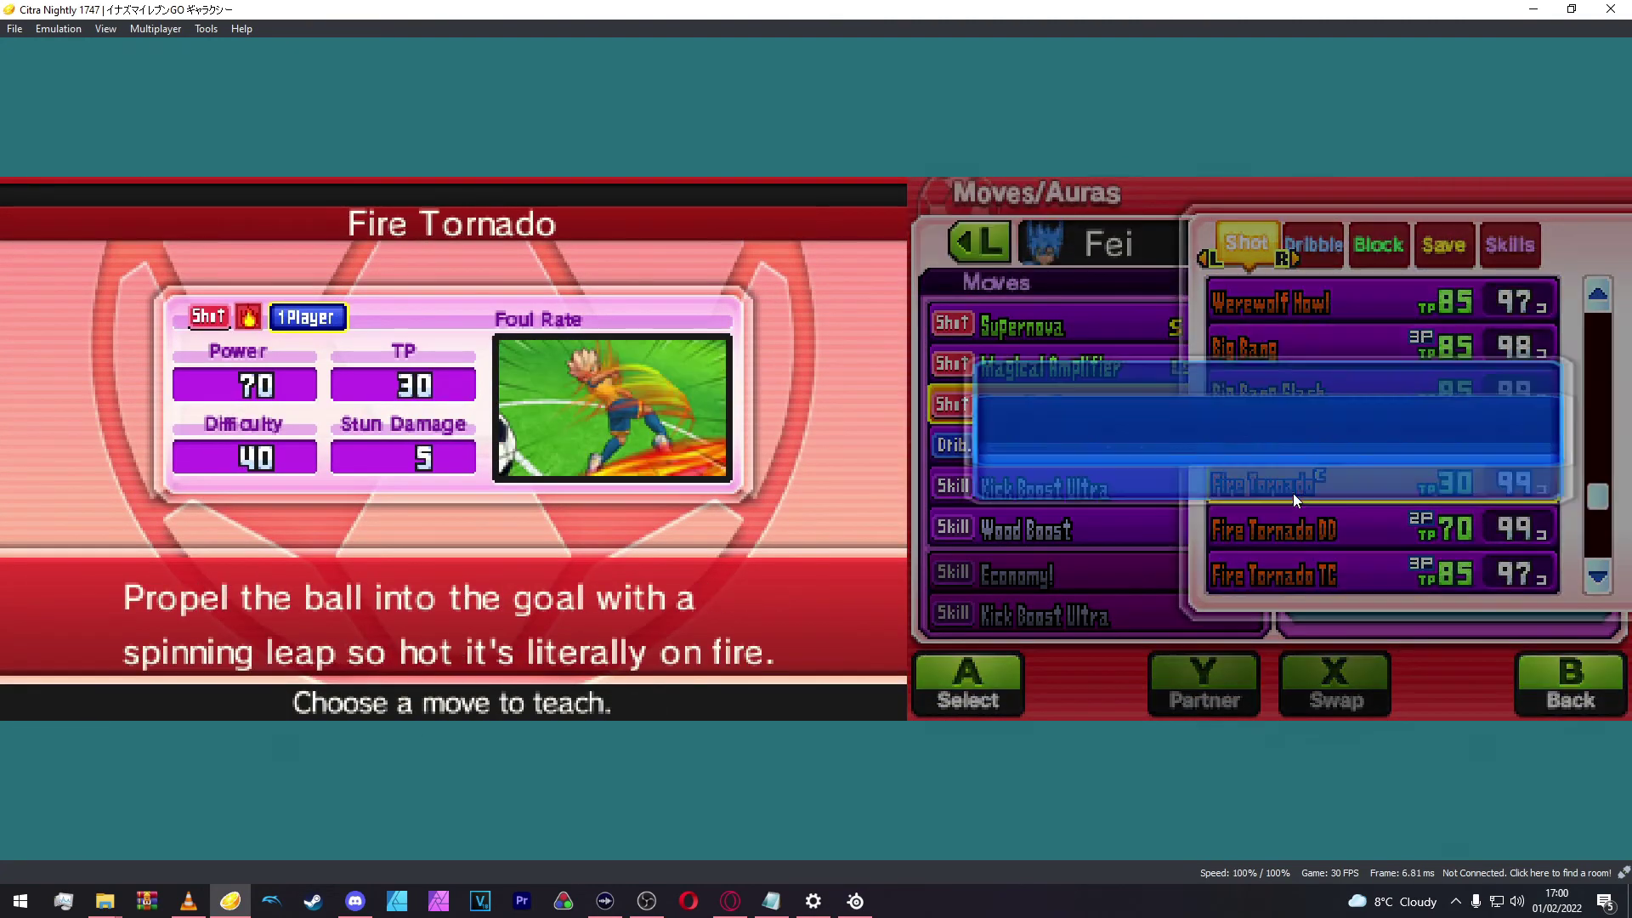
{"action": "left_click", "coordinate": [1160, 529]}
{"action": "left_click", "coordinate": [1160, 528]}
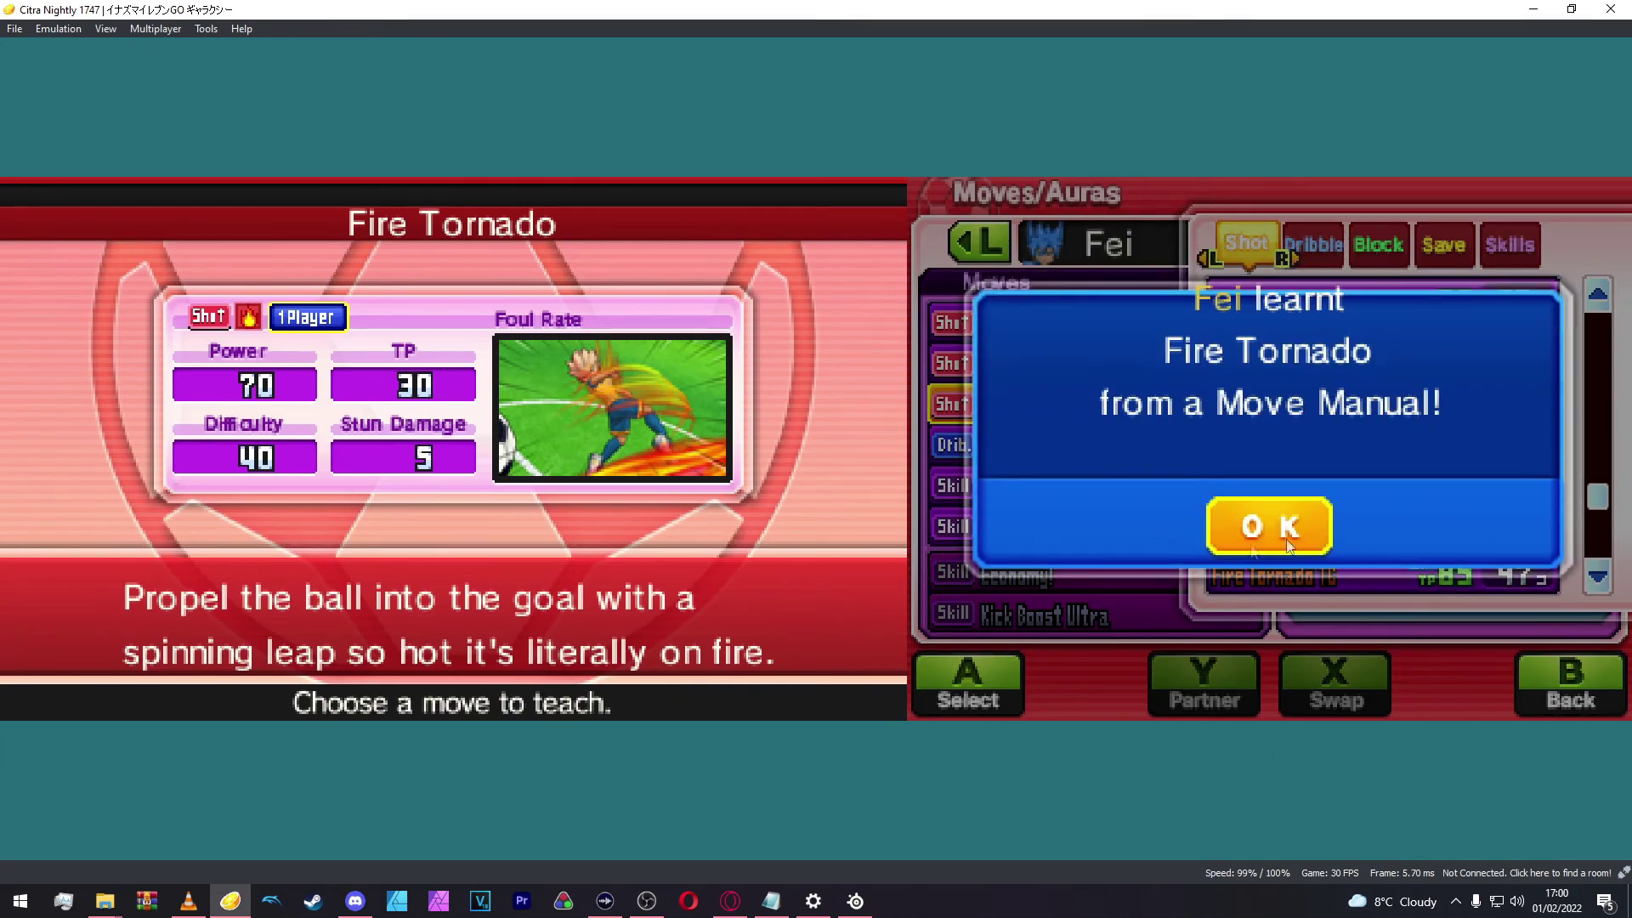
{"action": "left_click", "coordinate": [1289, 546]}
Step: Back out to the Raimon: Stadium field and accept a new match challenge
{"action": "left_click", "coordinate": [1562, 669]}
{"action": "left_click", "coordinate": [1568, 675]}
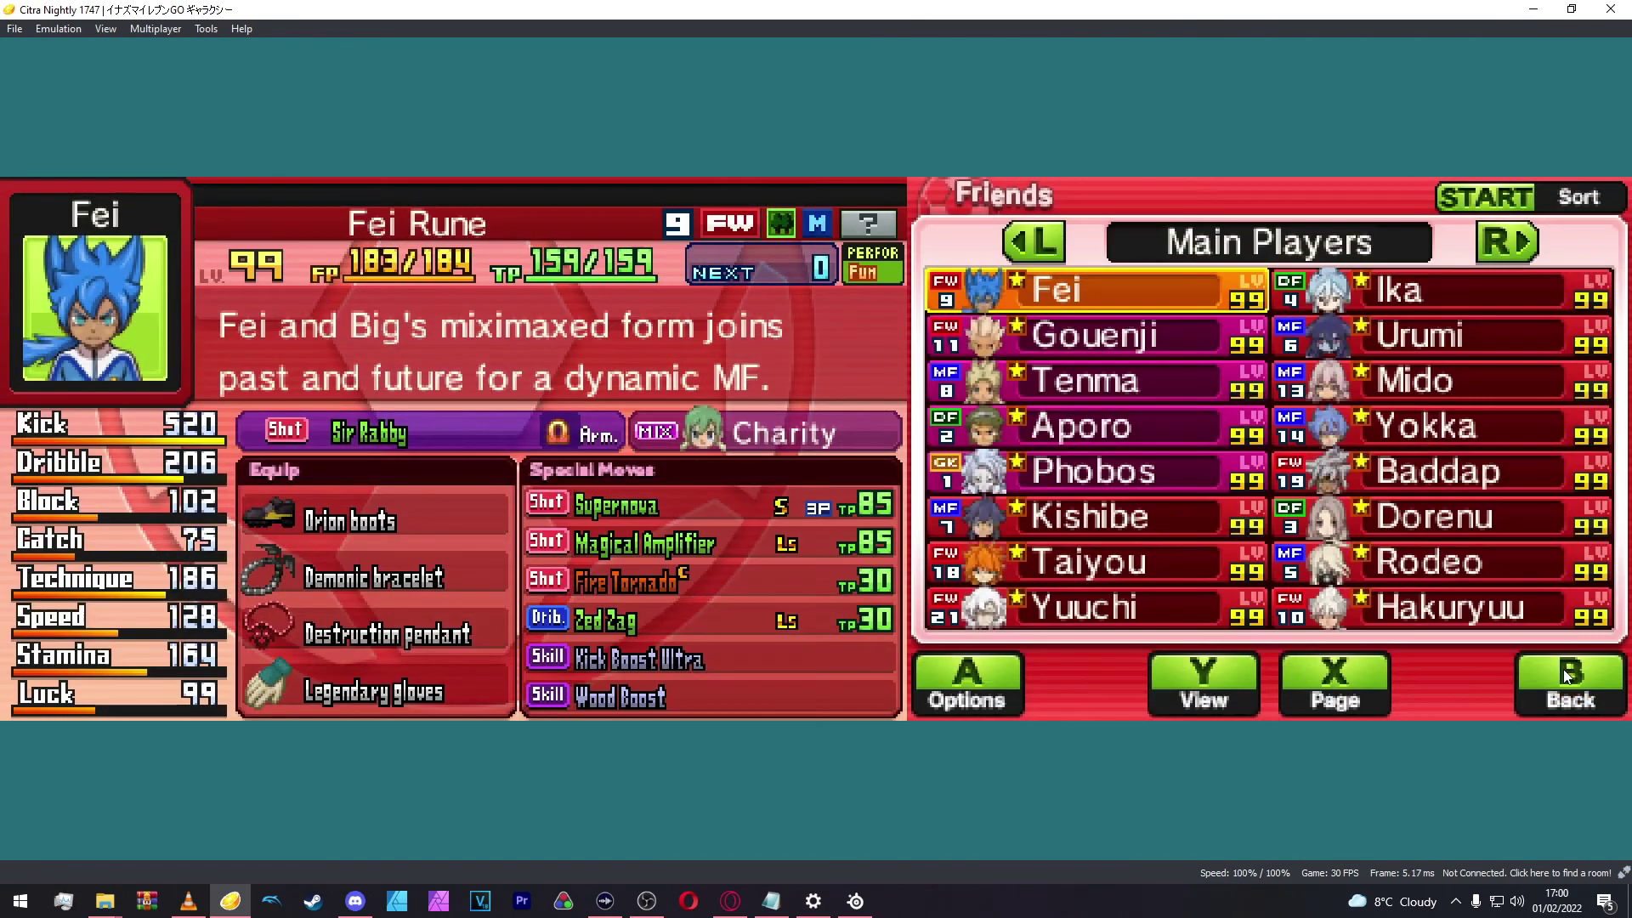
{"action": "left_click", "coordinate": [1566, 676]}
{"action": "left_click", "coordinate": [1563, 671]}
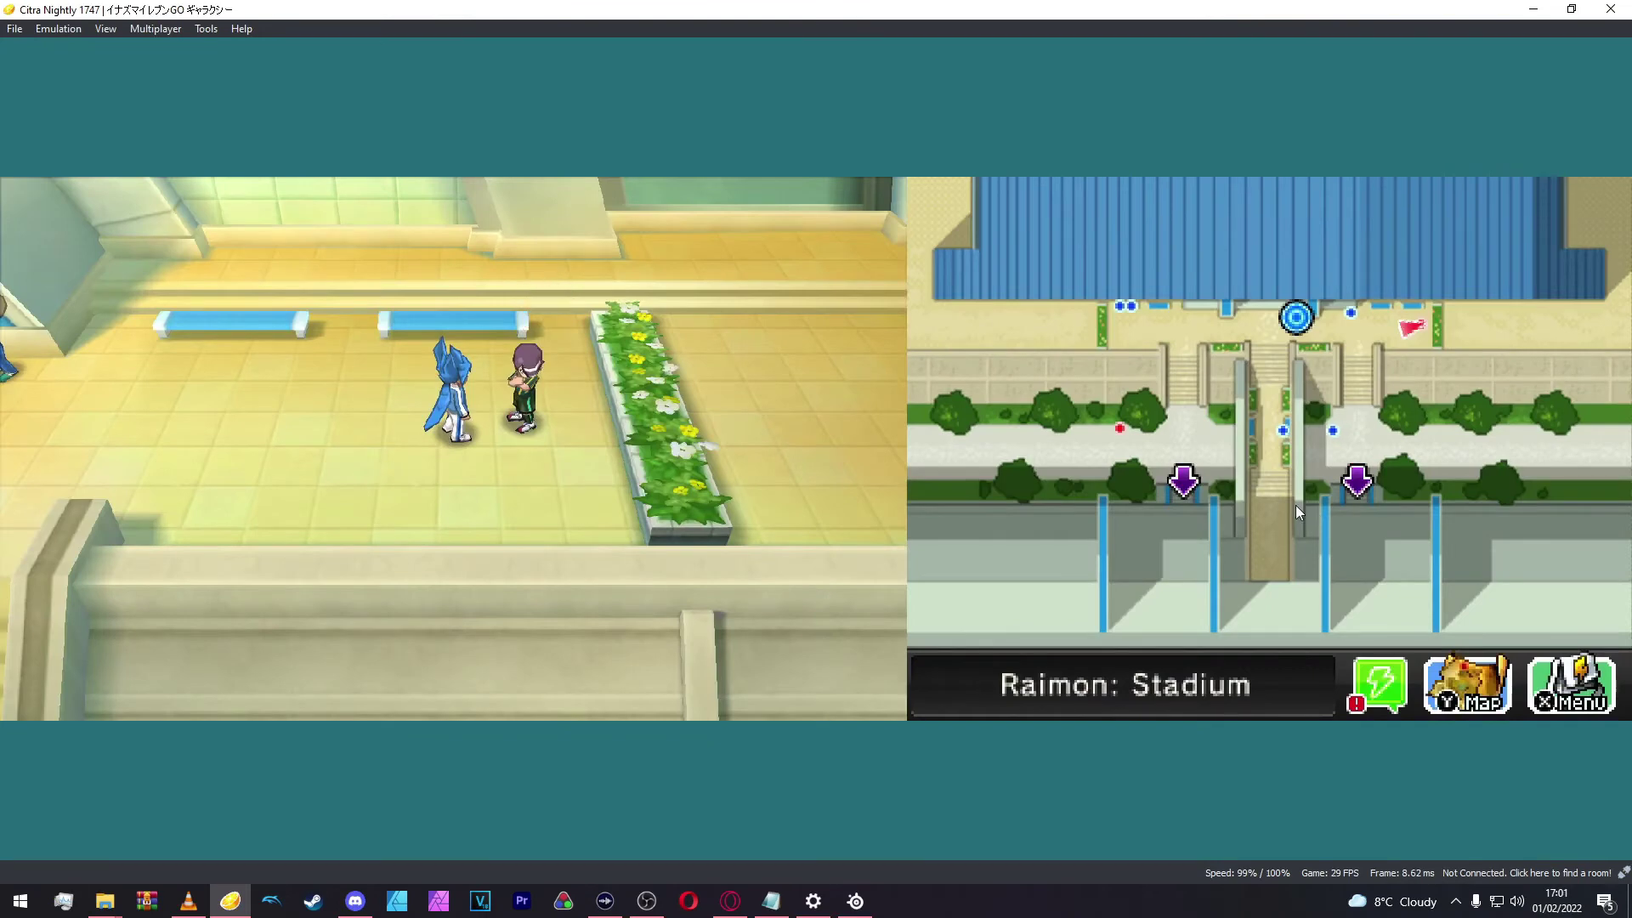
{"action": "key", "text": "a"}
{"action": "left_click", "coordinate": [1285, 384]}
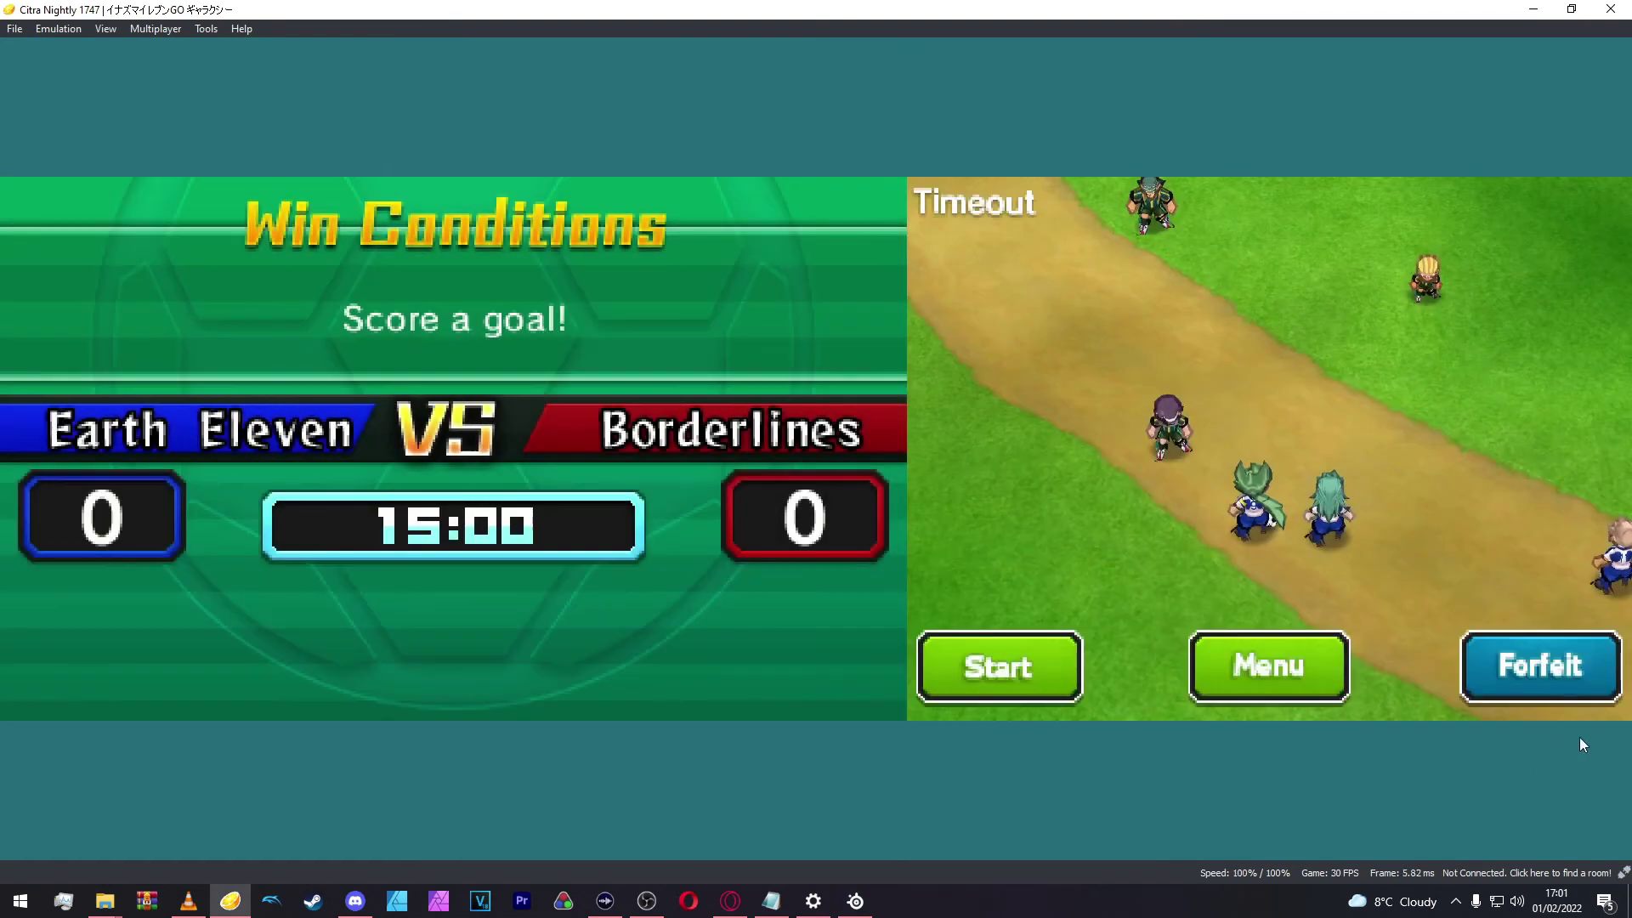
Step: Forfeit the Borderlines match and open the game's settings from the main menu
{"action": "left_click", "coordinate": [1523, 658]}
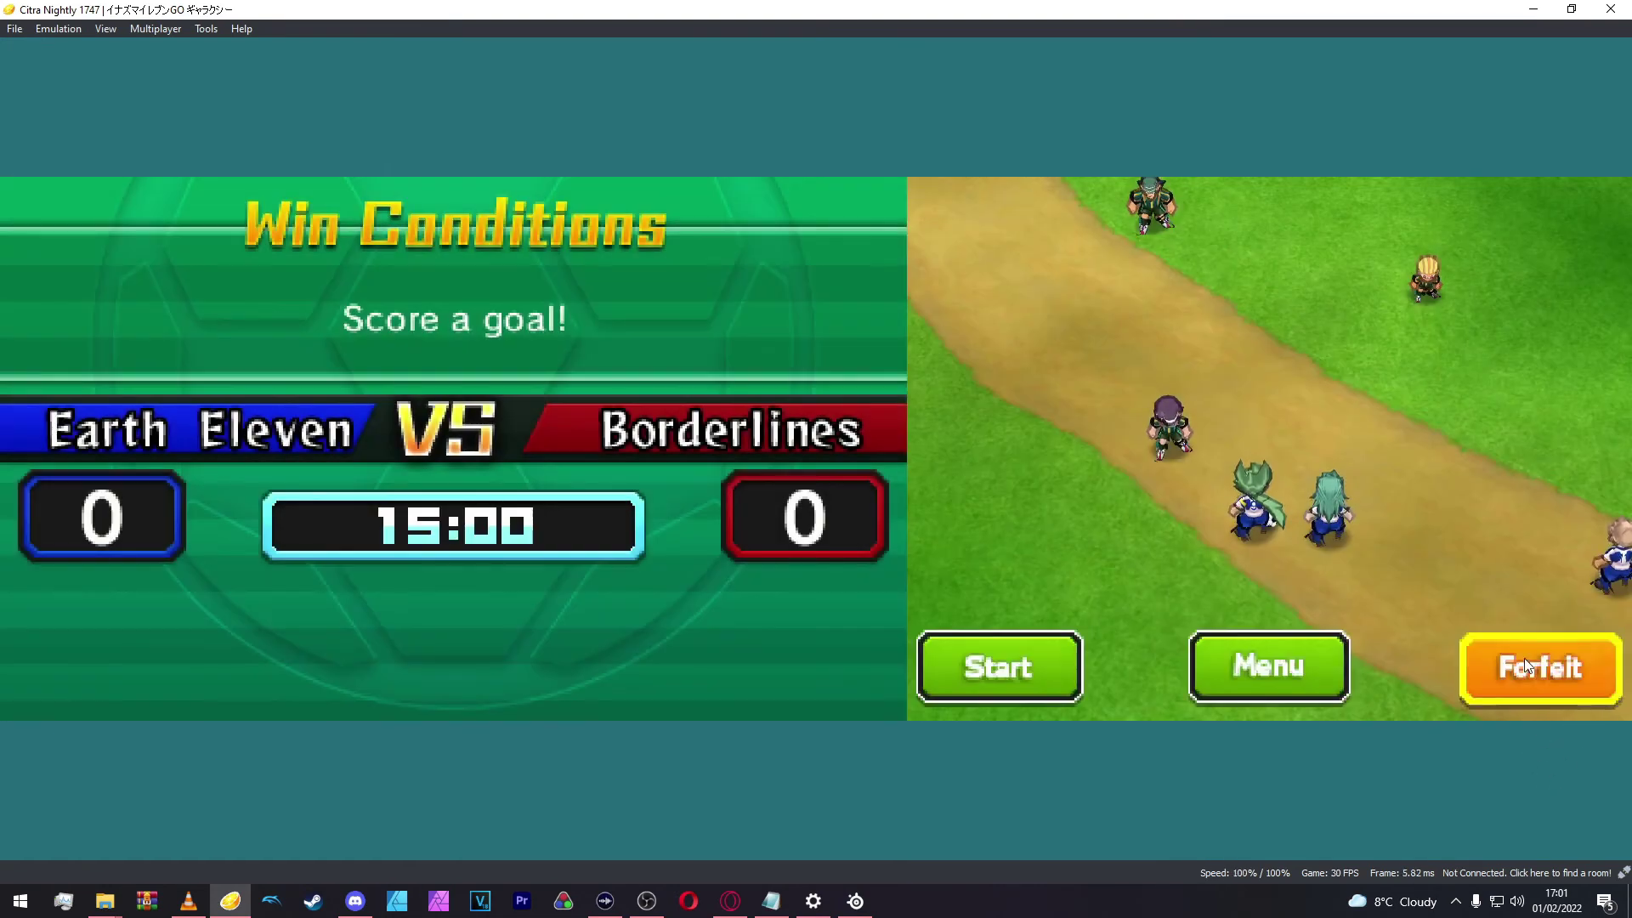
{"action": "left_click", "coordinate": [1180, 547]}
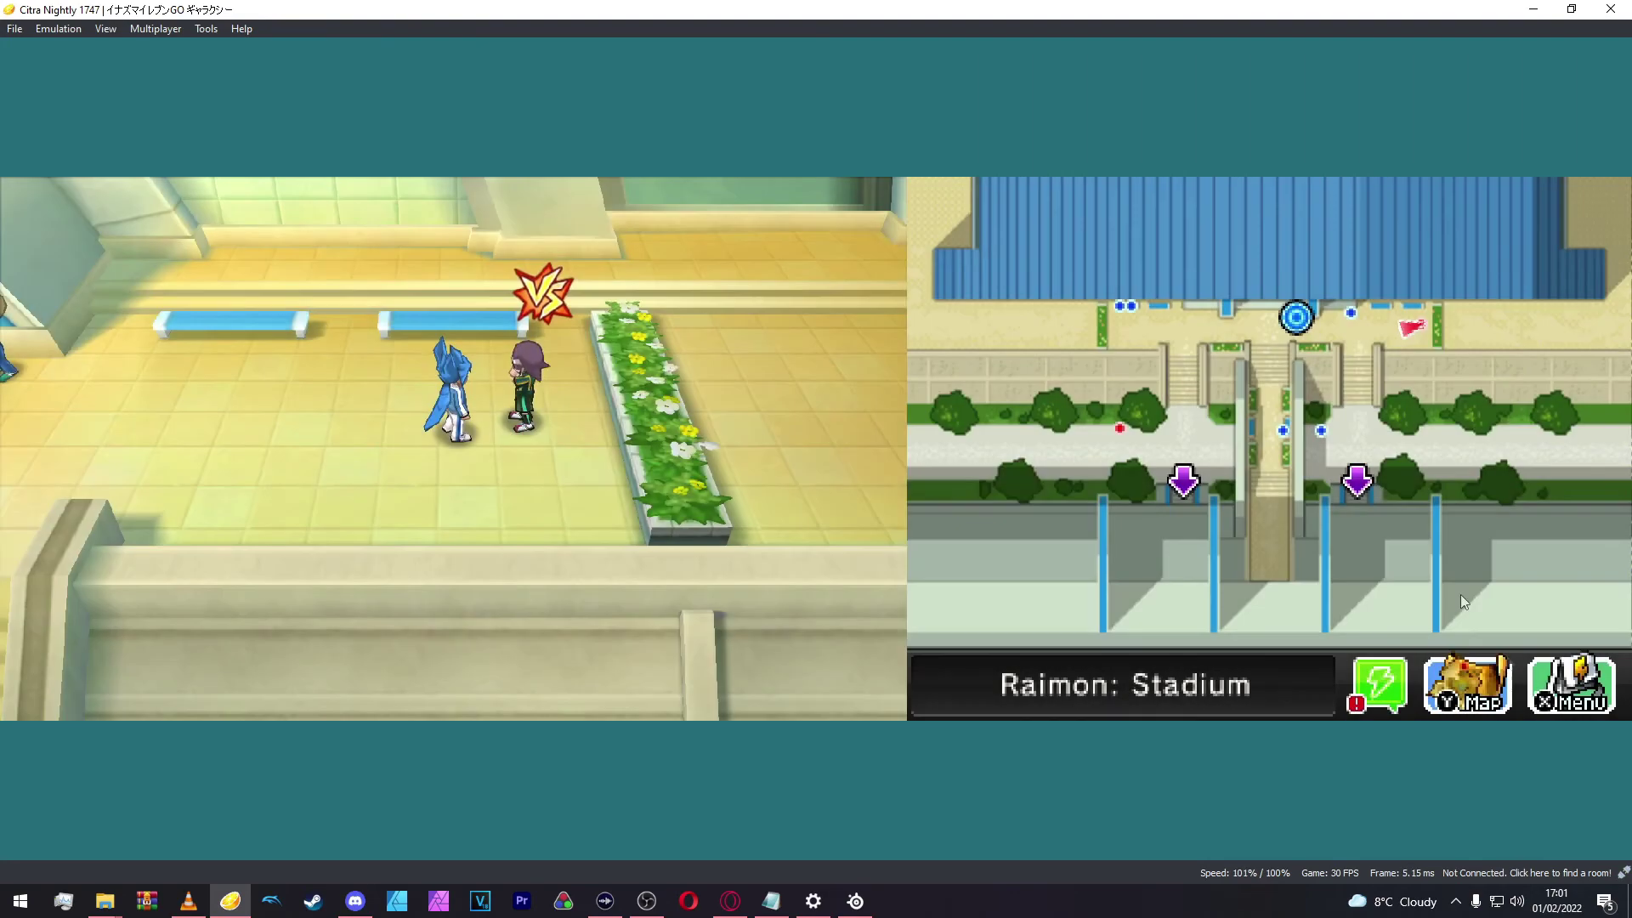
{"action": "left_click", "coordinate": [1571, 699]}
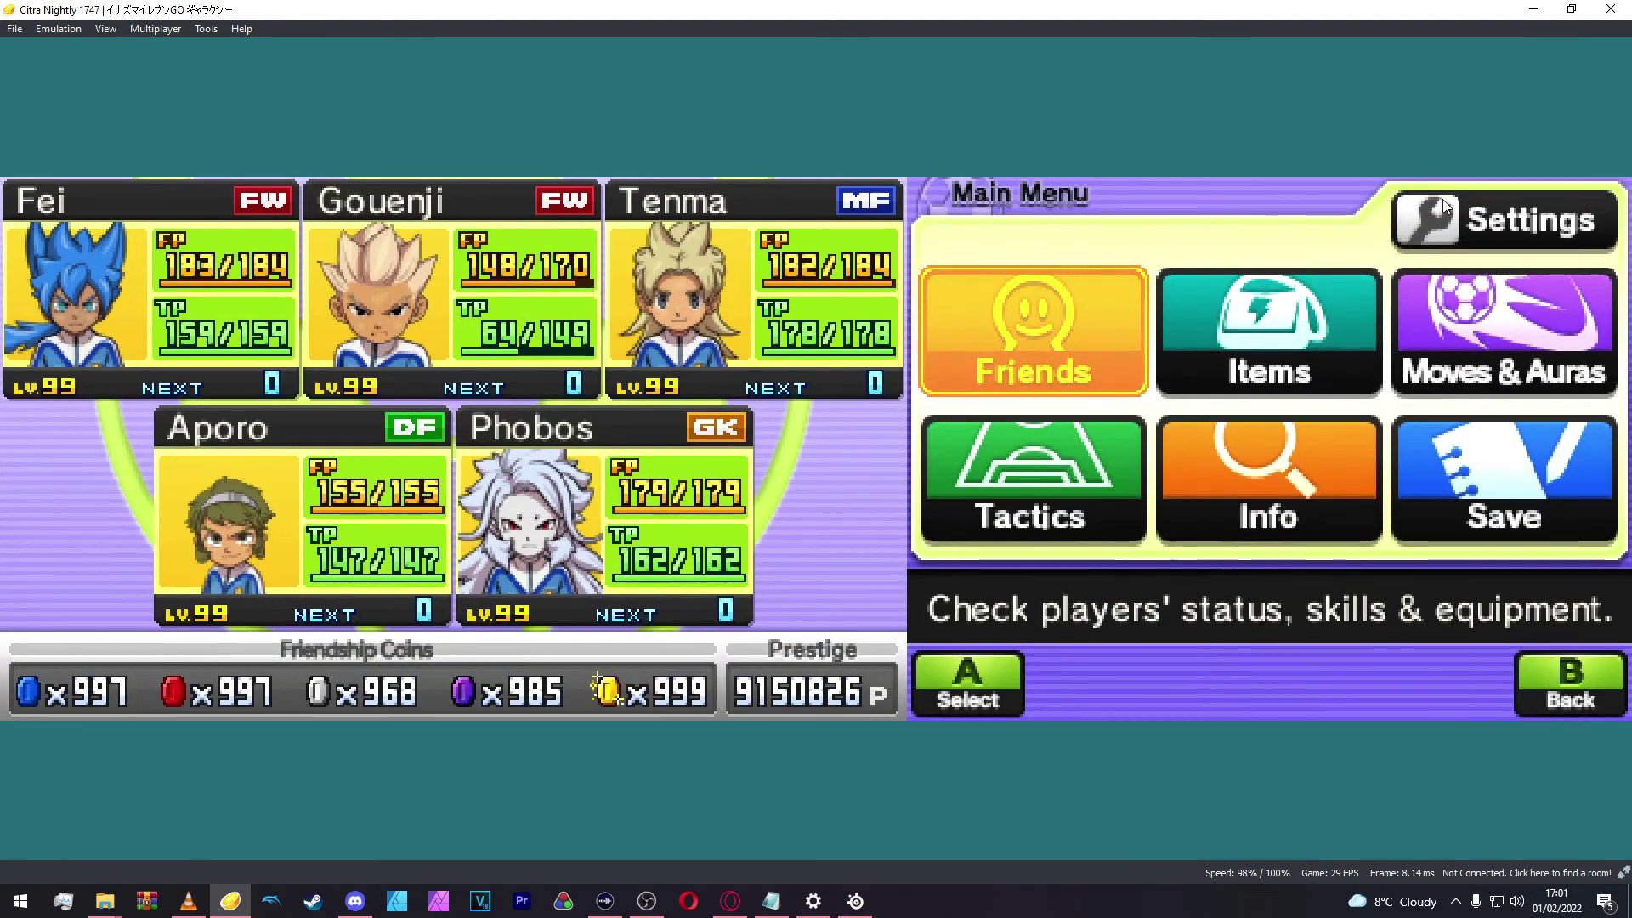
{"action": "left_click", "coordinate": [1446, 212]}
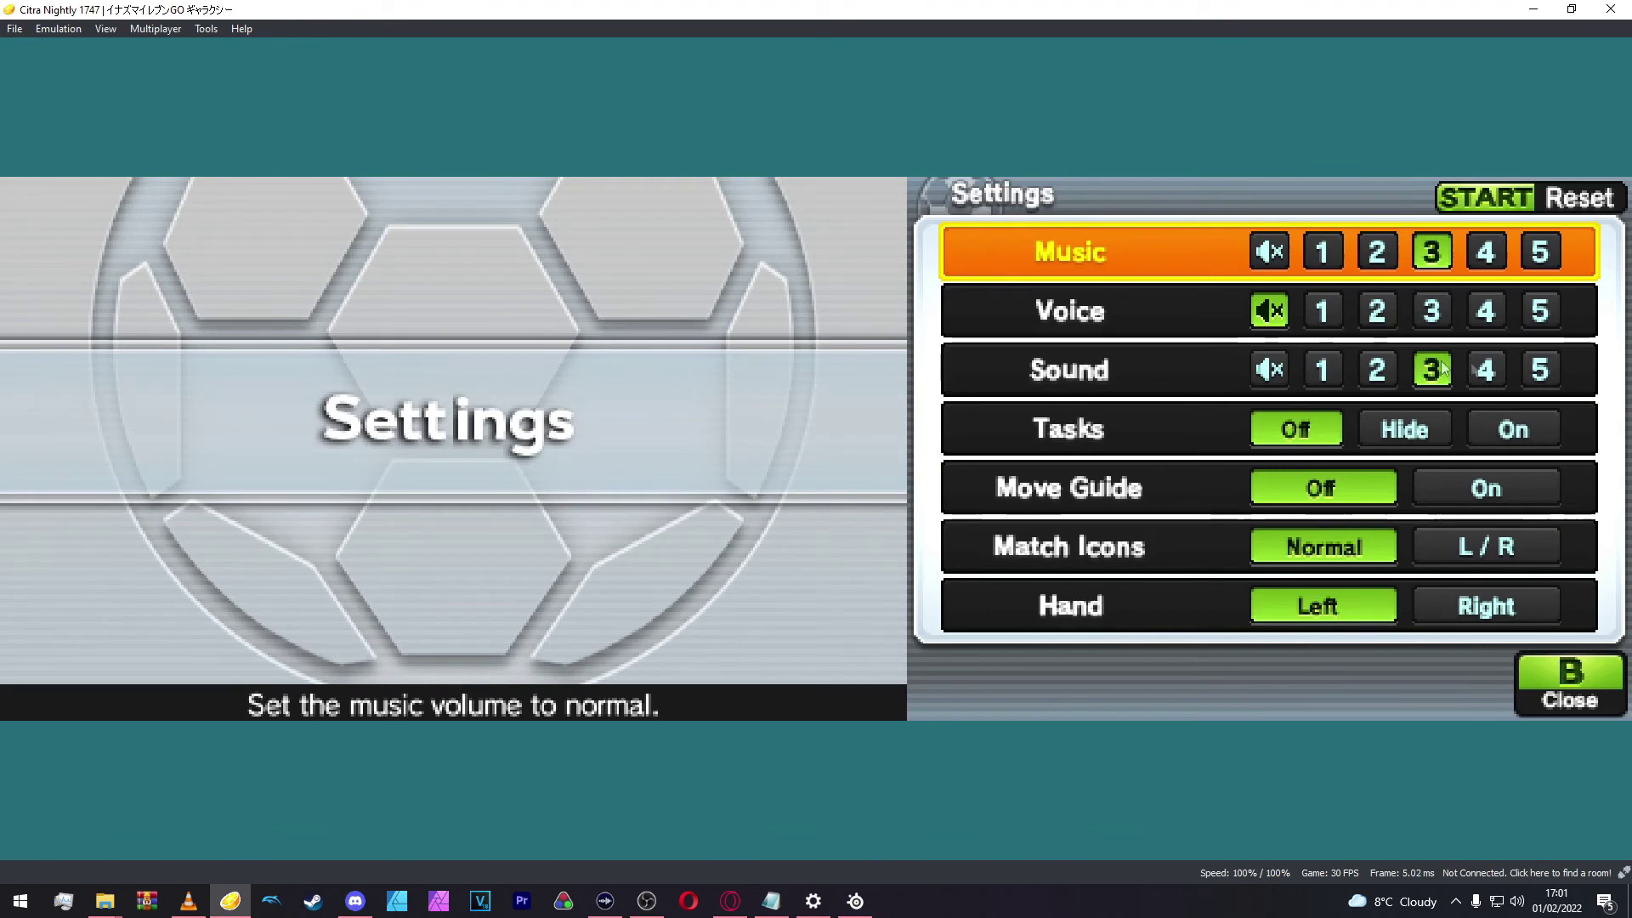
Step: Set sound effects to 5, mute the music, and close the menus
{"action": "left_click", "coordinate": [1539, 369]}
{"action": "left_click", "coordinate": [1269, 251]}
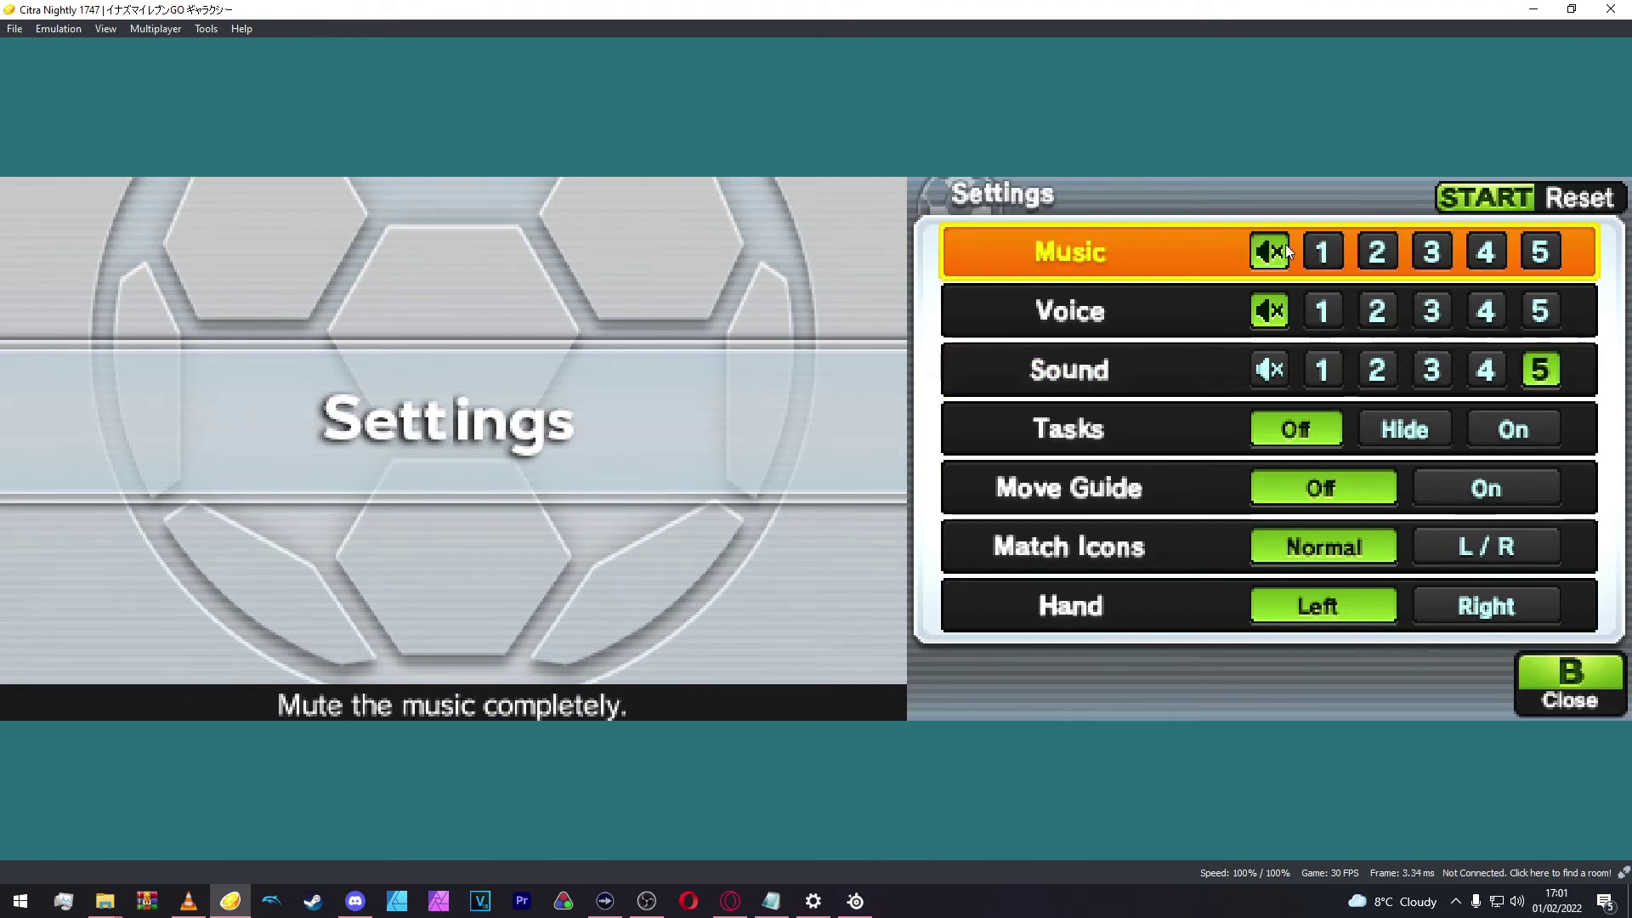
{"action": "left_click", "coordinate": [1521, 665]}
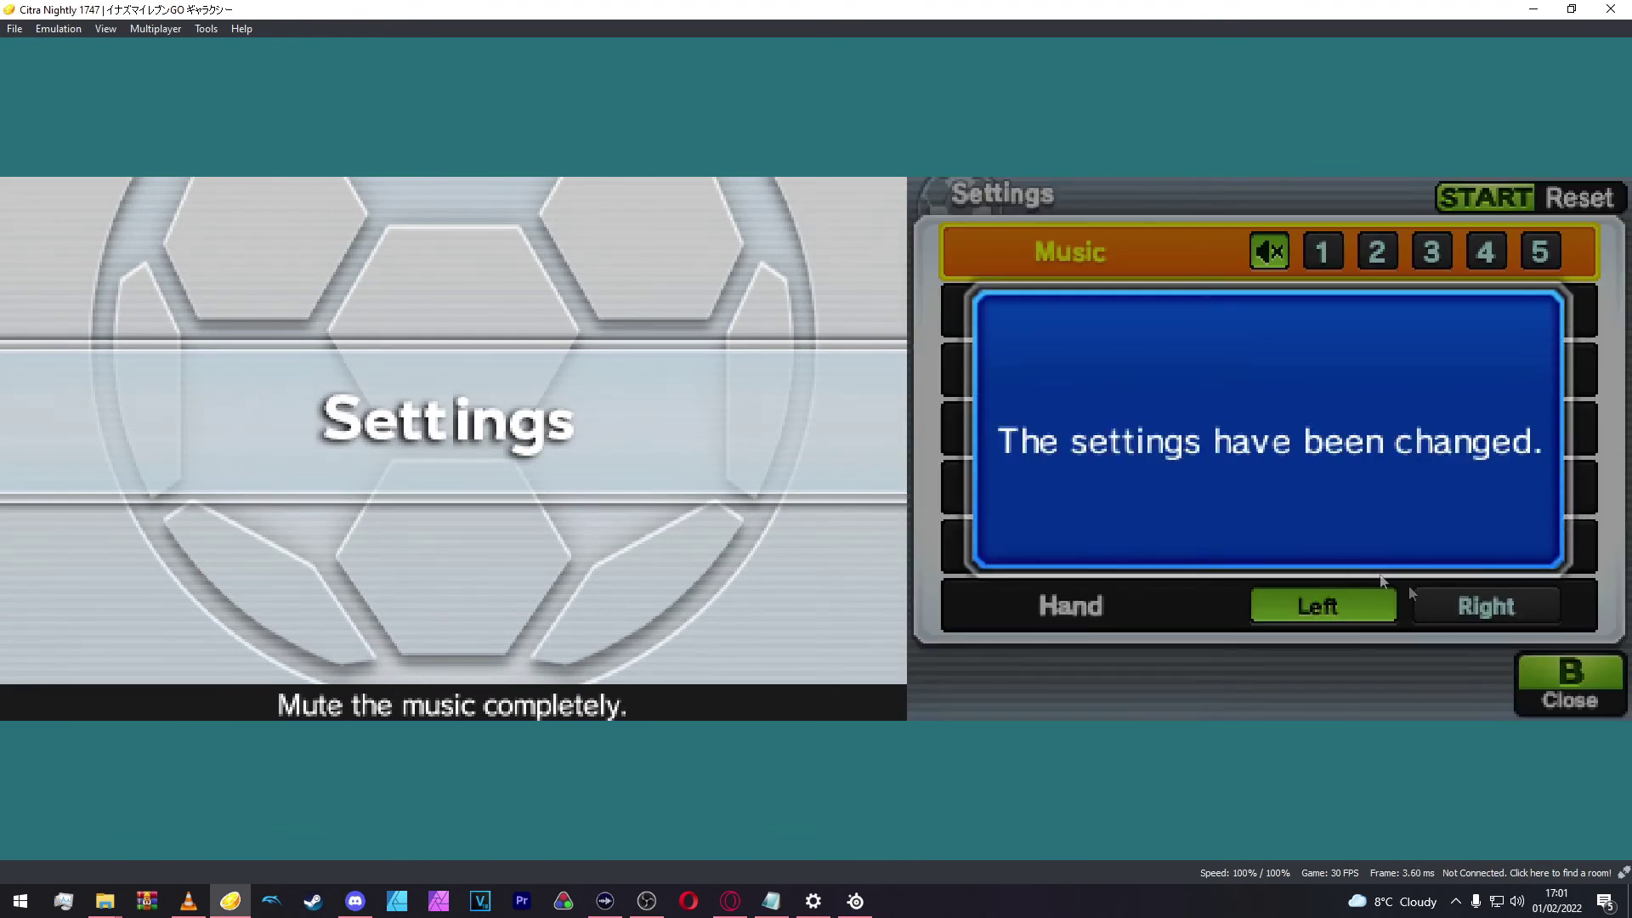
{"action": "left_click", "coordinate": [1529, 660]}
{"action": "left_click", "coordinate": [1542, 665]}
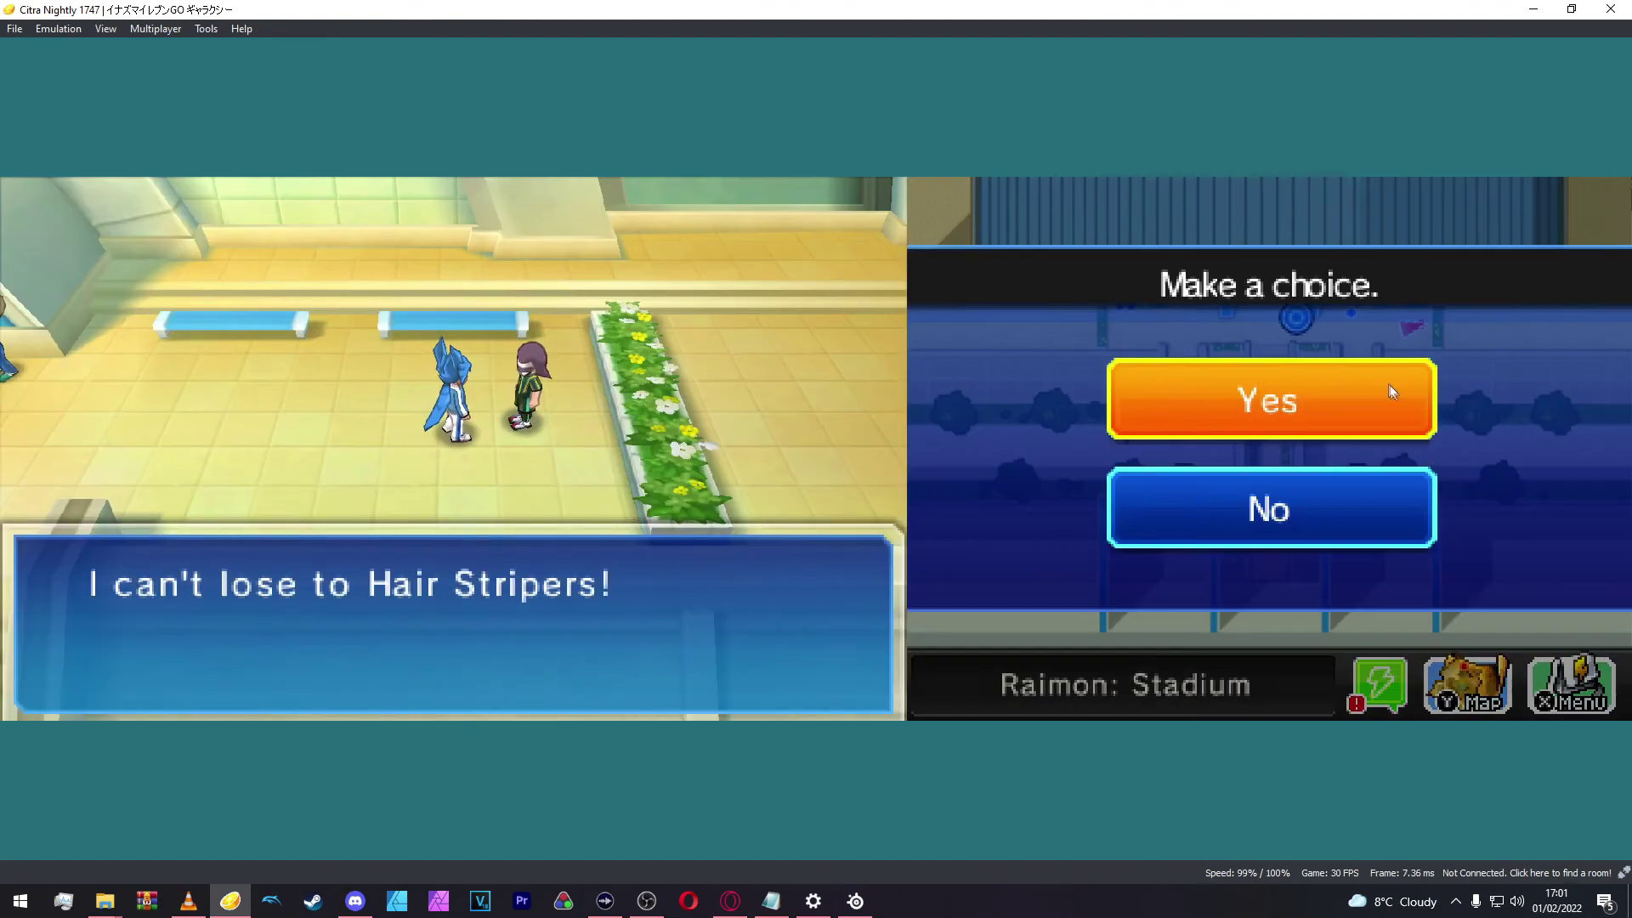
Step: Accept the Borderlines challenge, then pause and cancel the forfeit to resume play
{"action": "left_click", "coordinate": [1389, 391]}
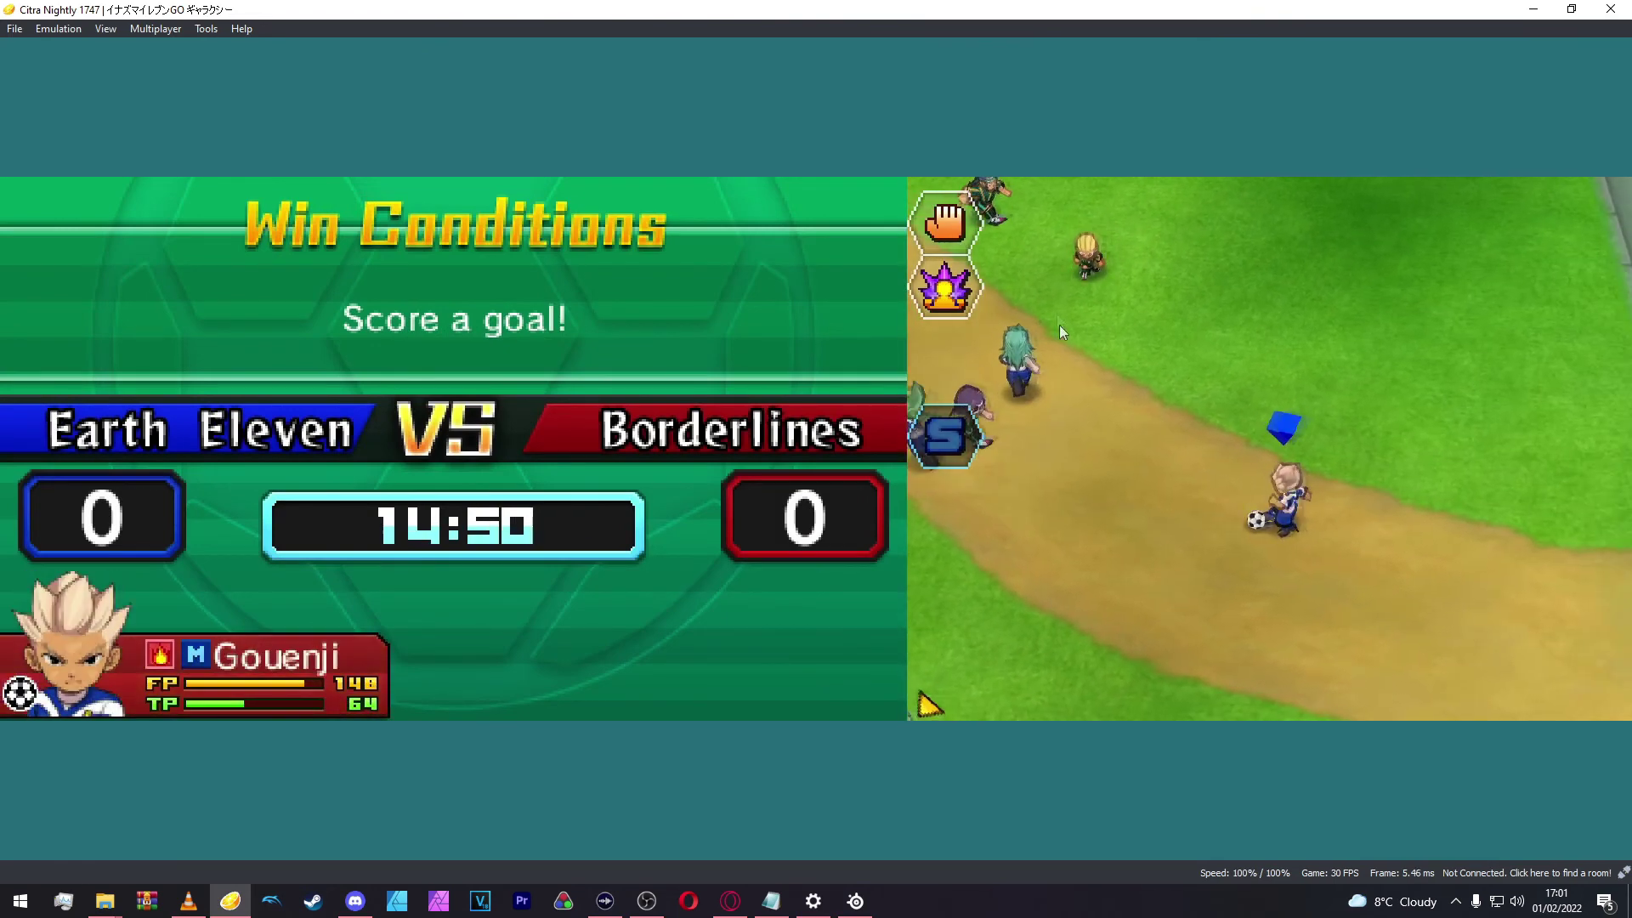
{"action": "key", "text": "m"}
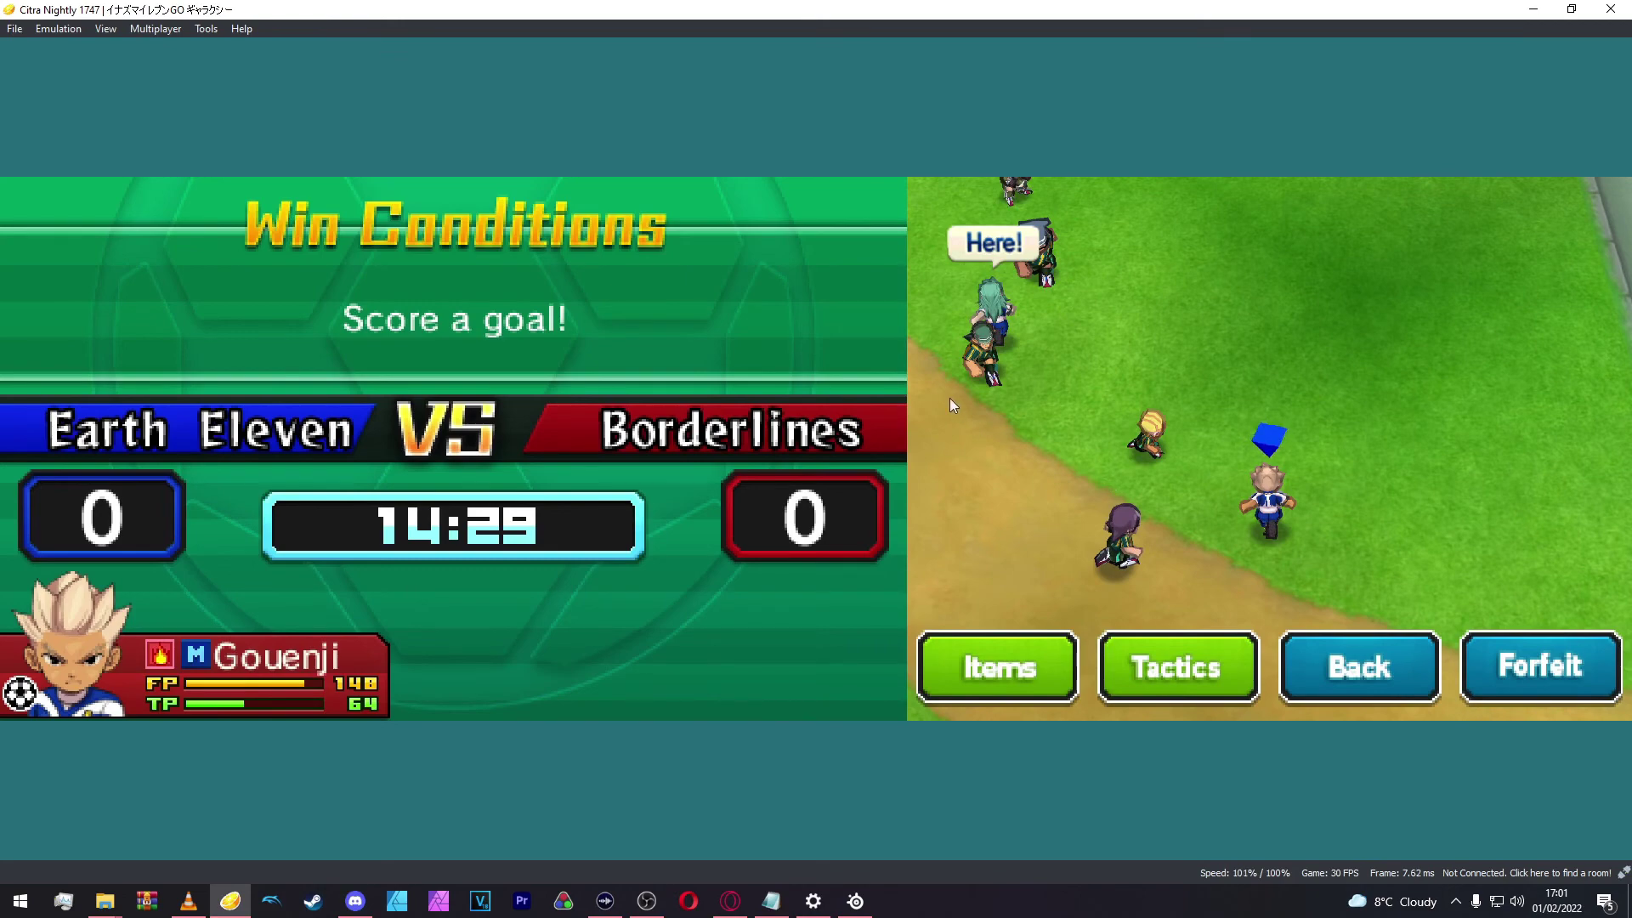
{"action": "left_click", "coordinate": [1504, 655]}
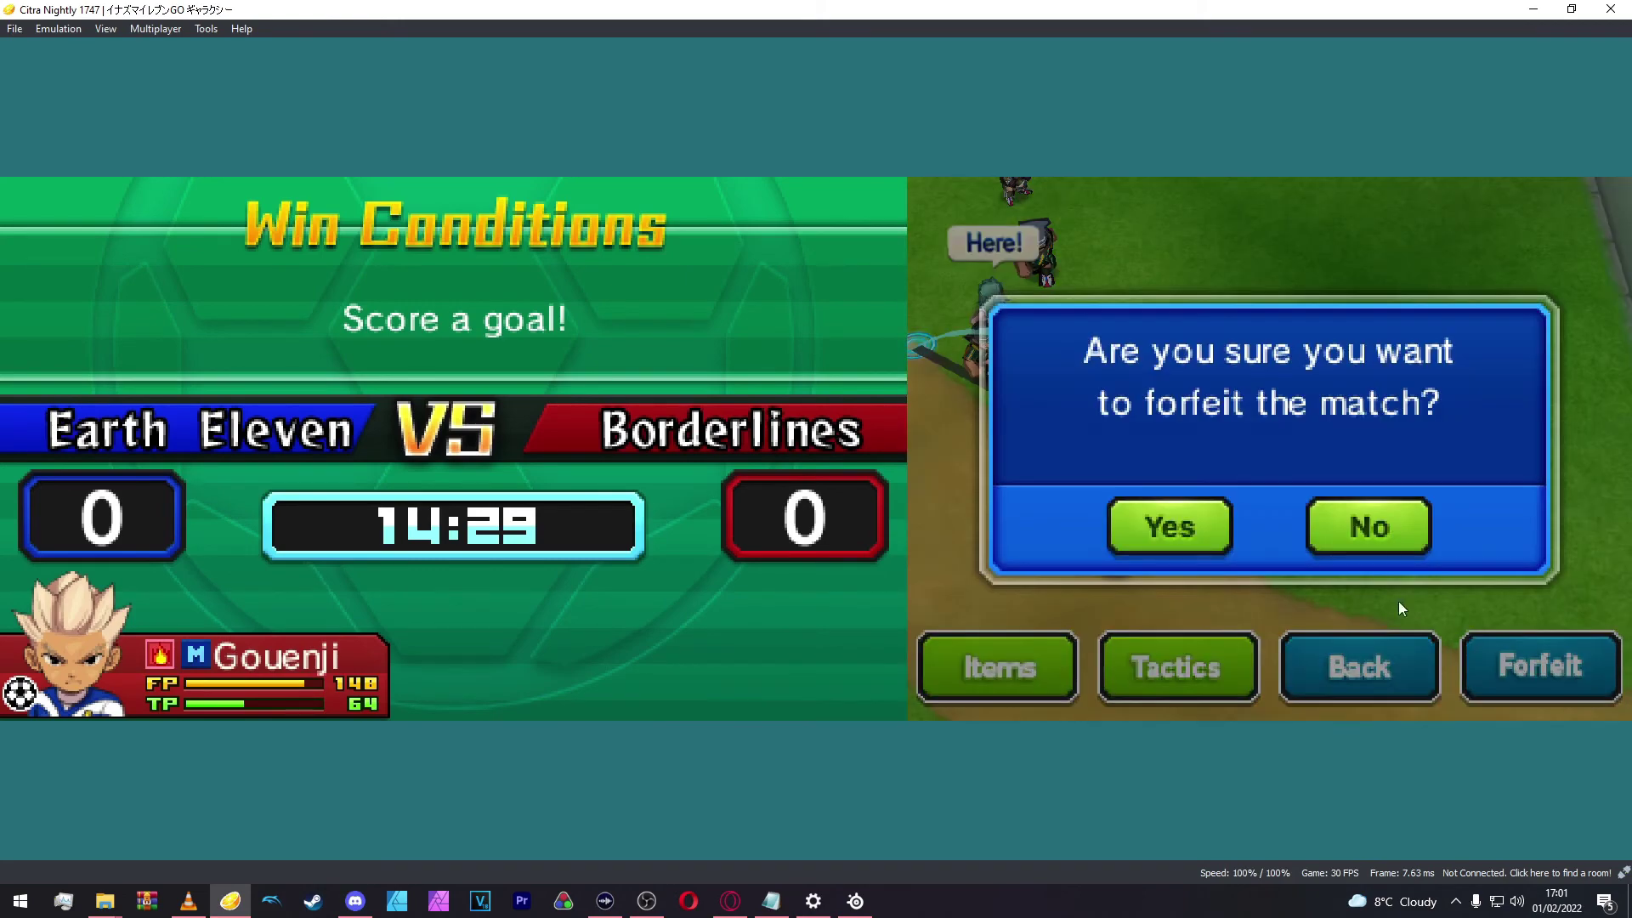
{"action": "left_click", "coordinate": [1362, 532]}
{"action": "left_click", "coordinate": [1369, 636]}
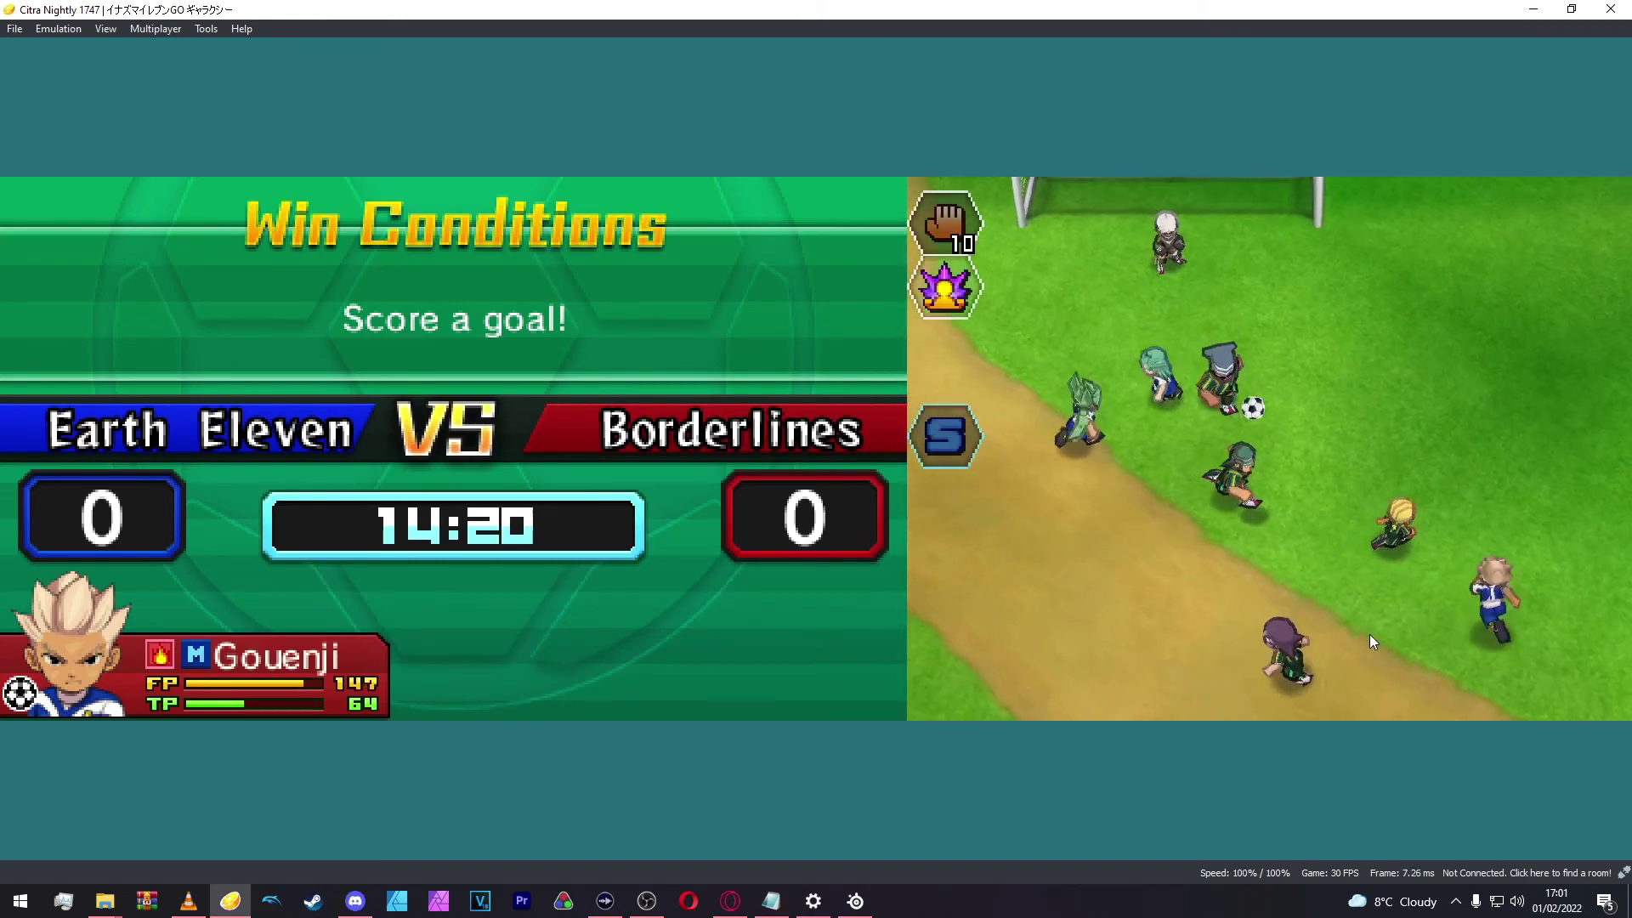
Step: Dribble Fei toward goal and shoot with Fire Tornado
{"action": "left_click_drag", "start_coordinate": [1217, 506], "coordinate": [1207, 233]}
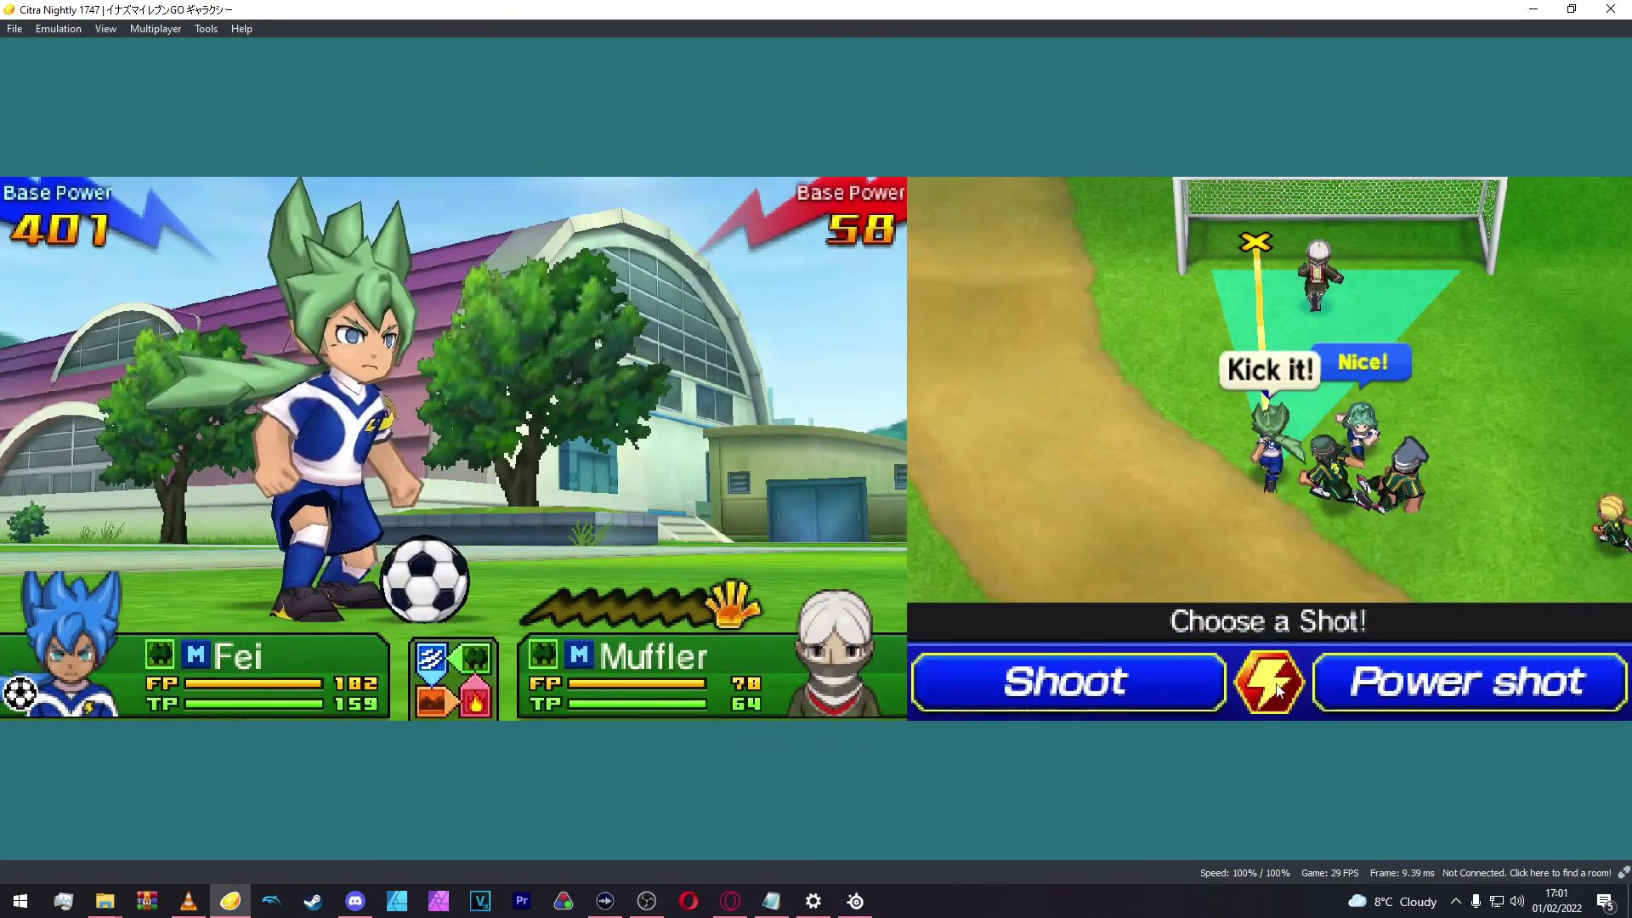
{"action": "left_click", "coordinate": [1325, 678]}
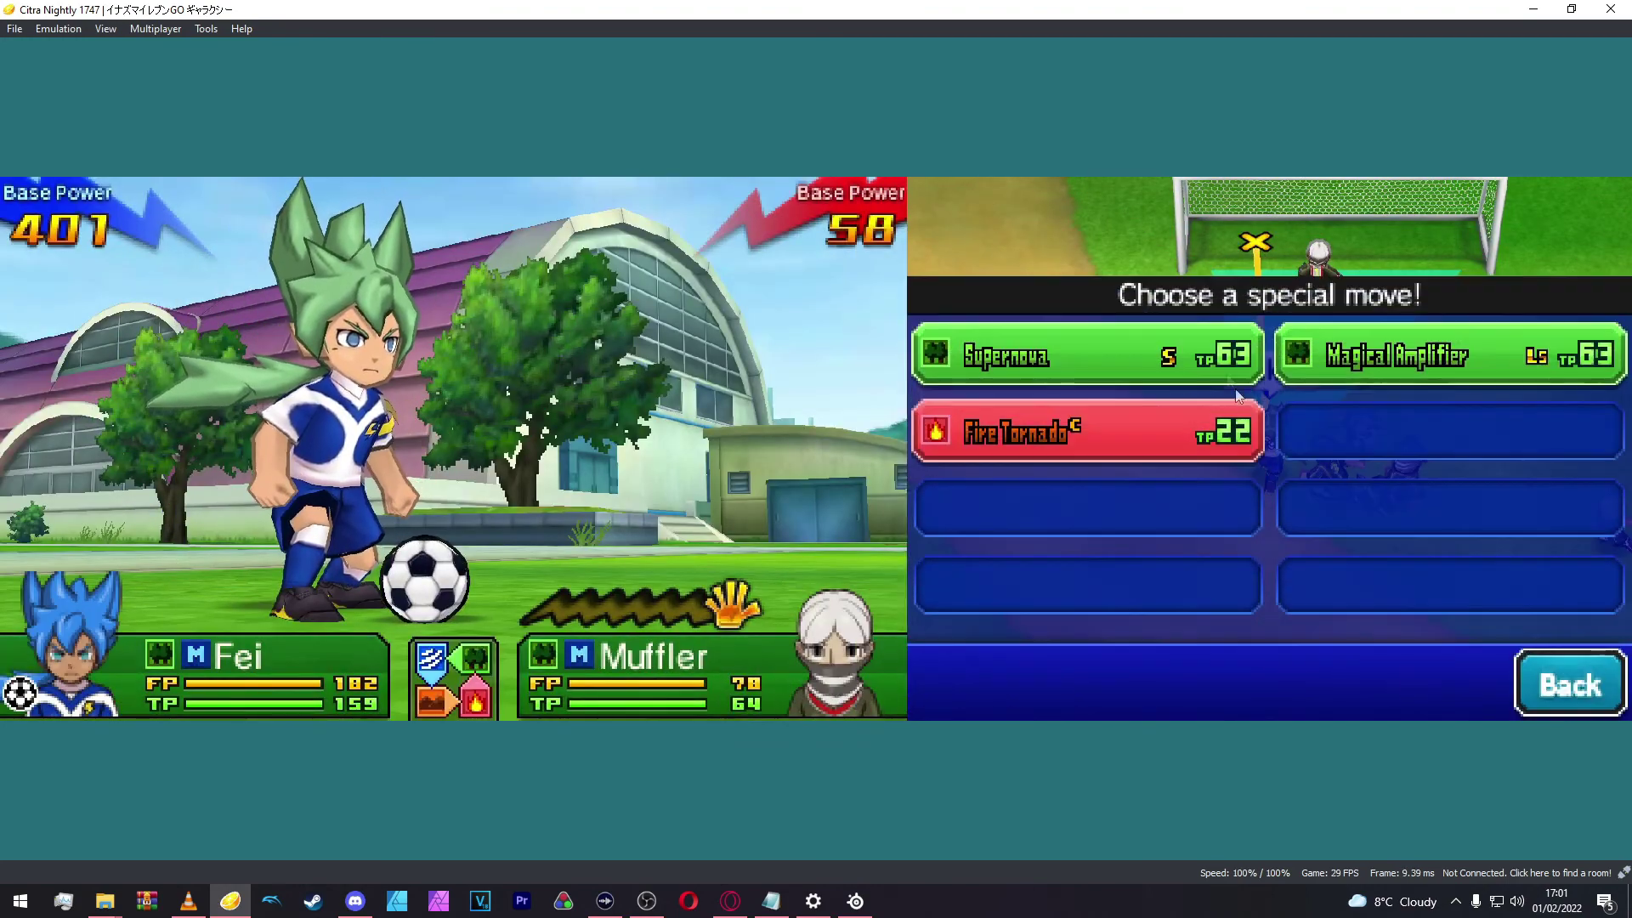
{"action": "left_click", "coordinate": [1141, 432]}
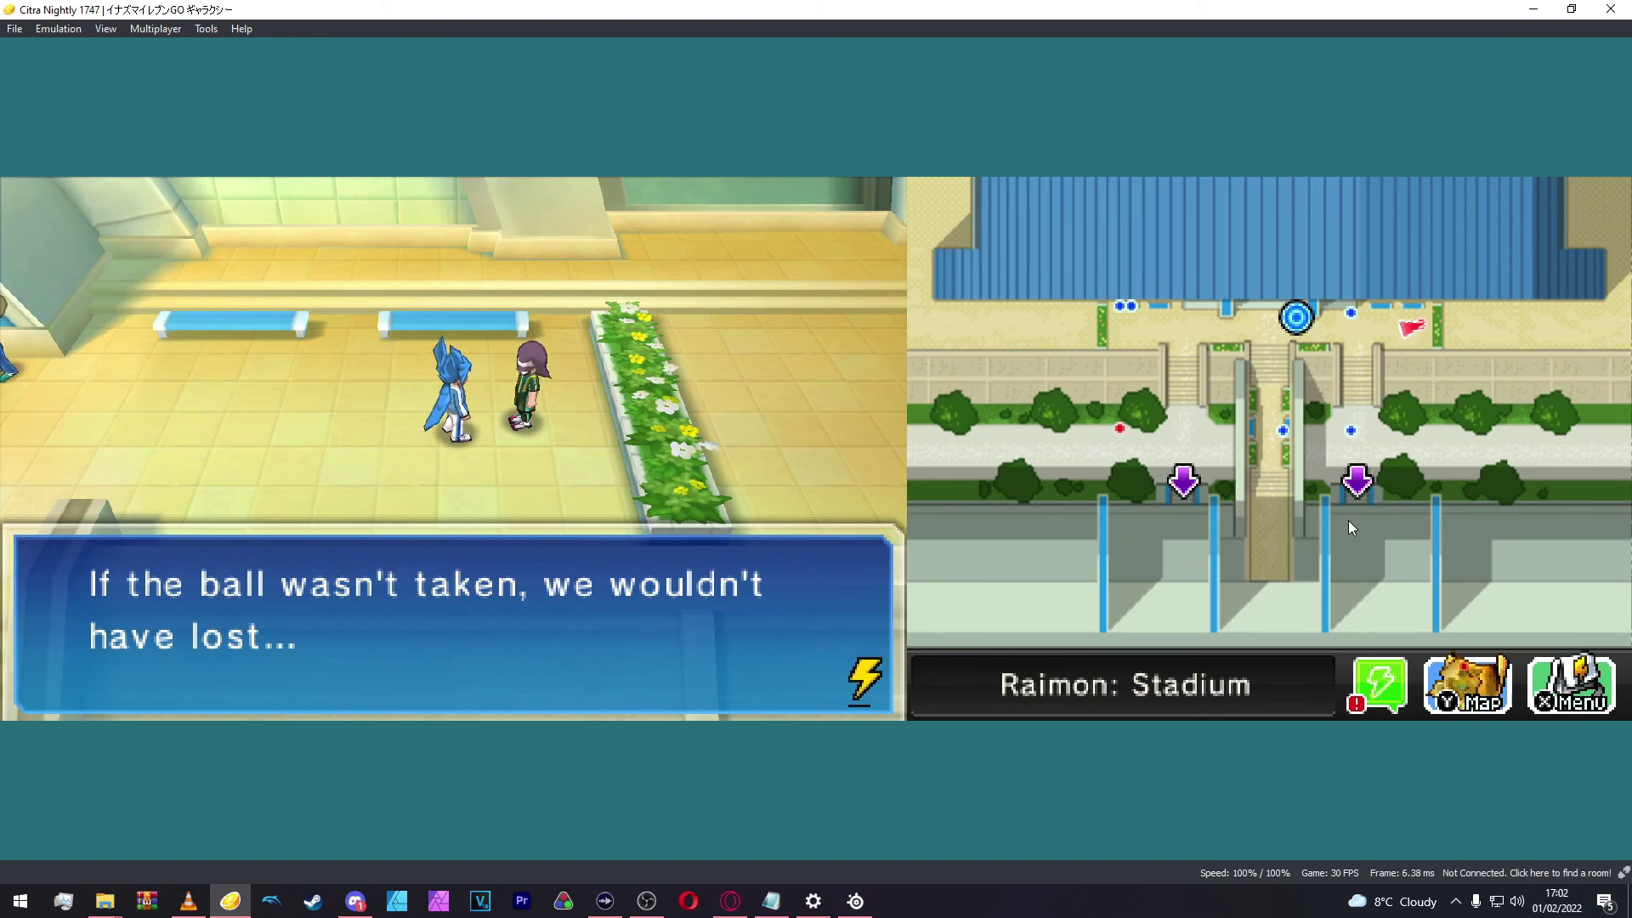
Step: Advance the post-match dialogue and answer No to the rematch challenge
{"action": "left_click", "coordinate": [1296, 477]}
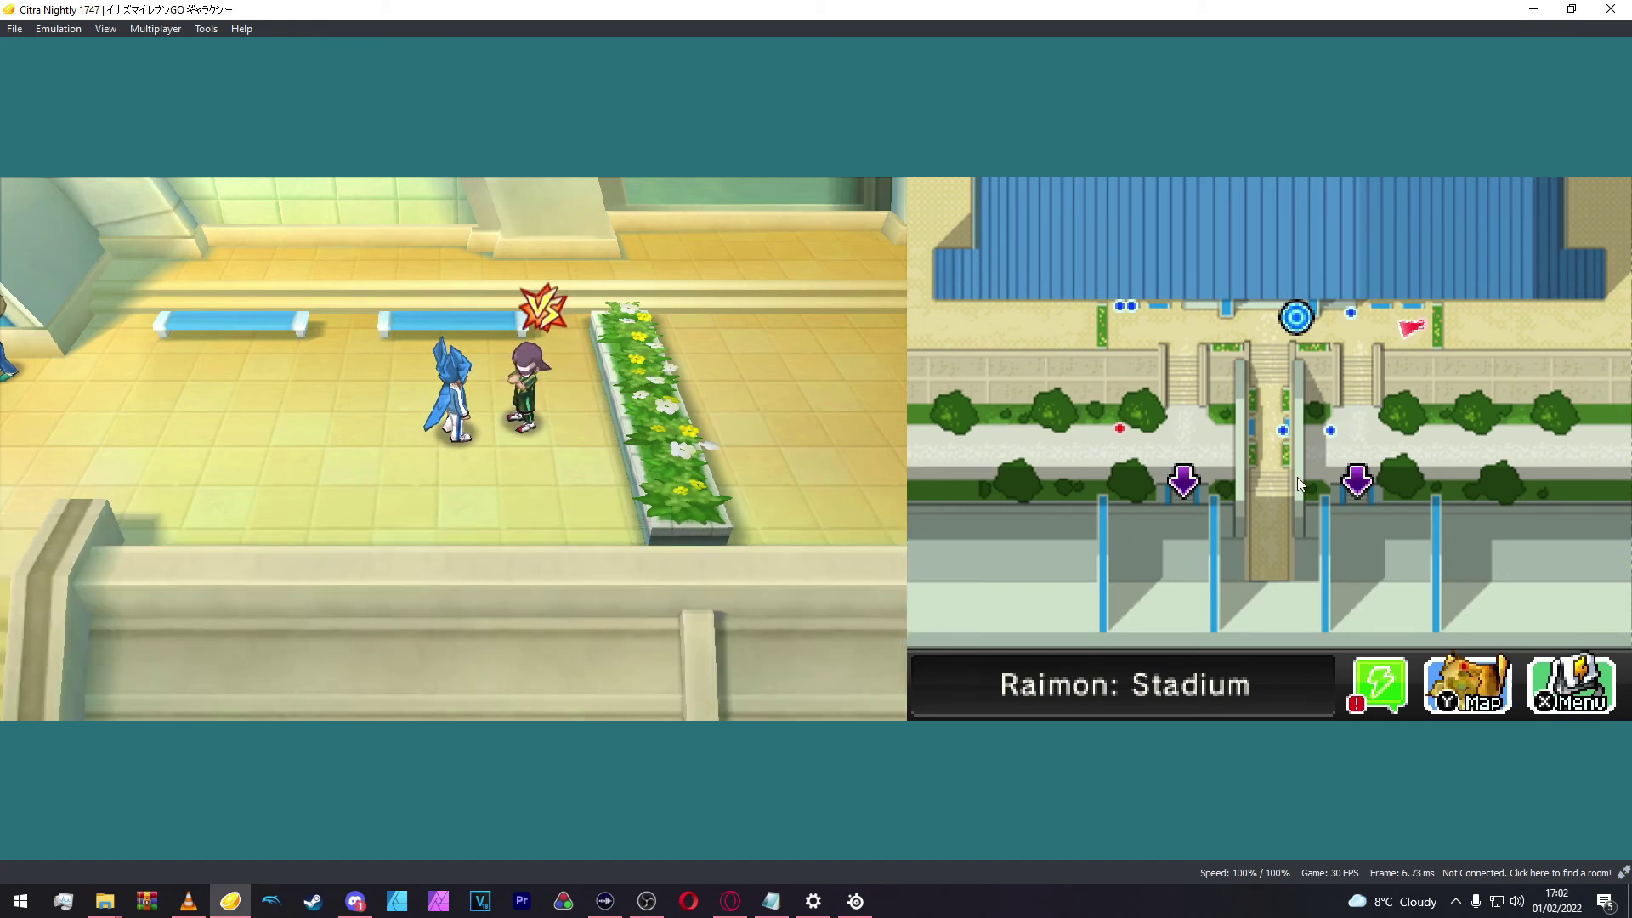
{"action": "left_click", "coordinate": [1355, 508]}
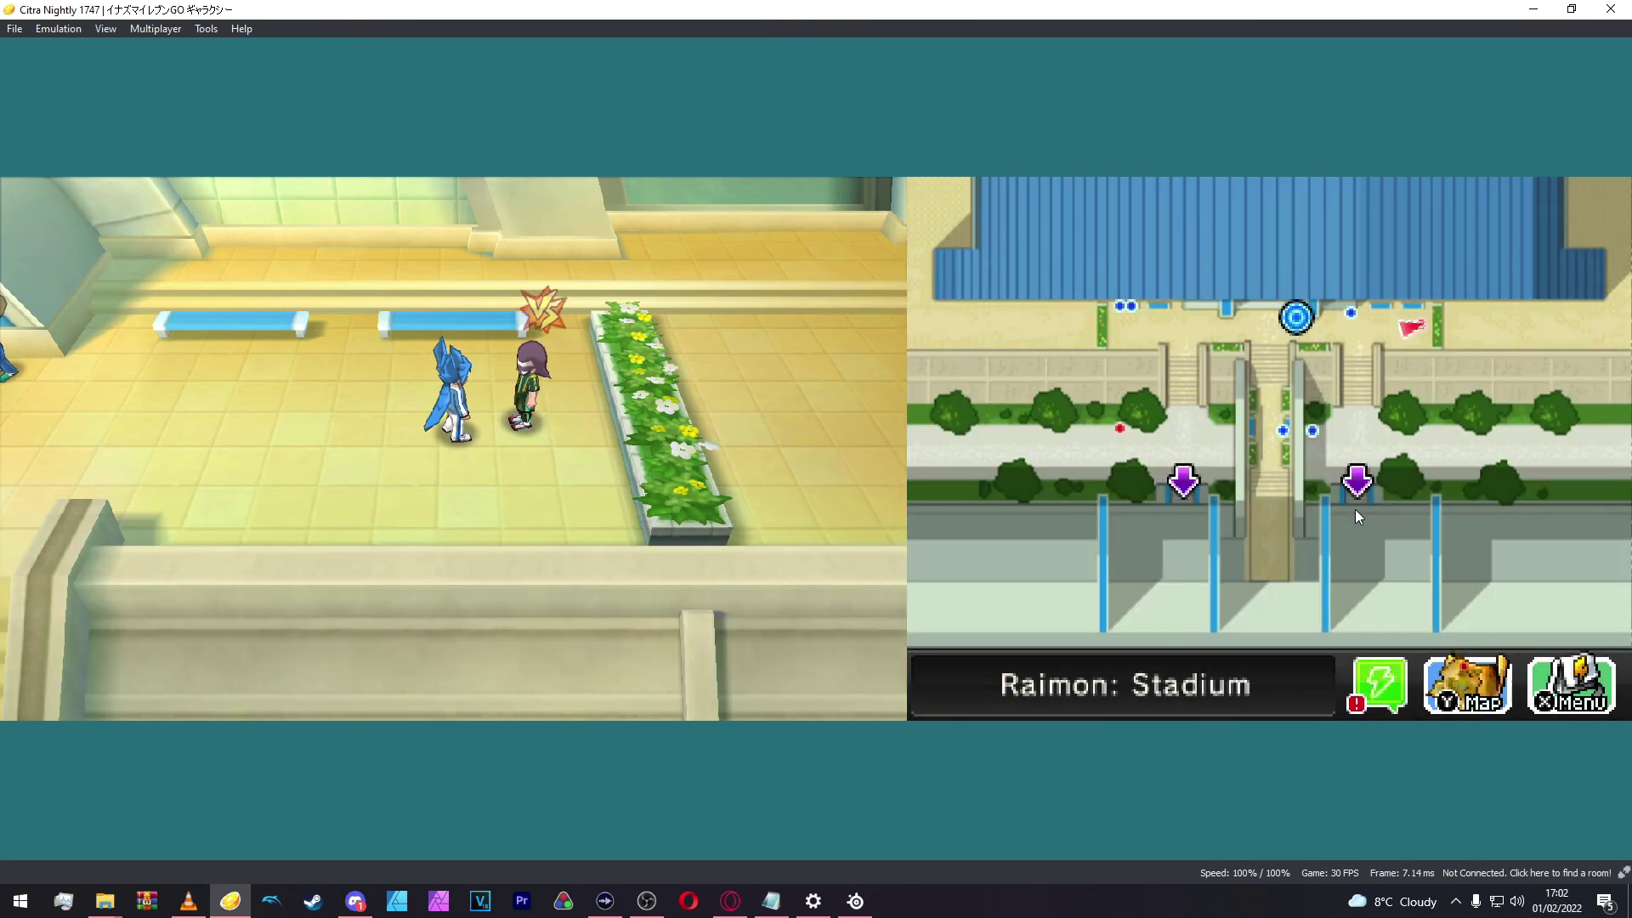